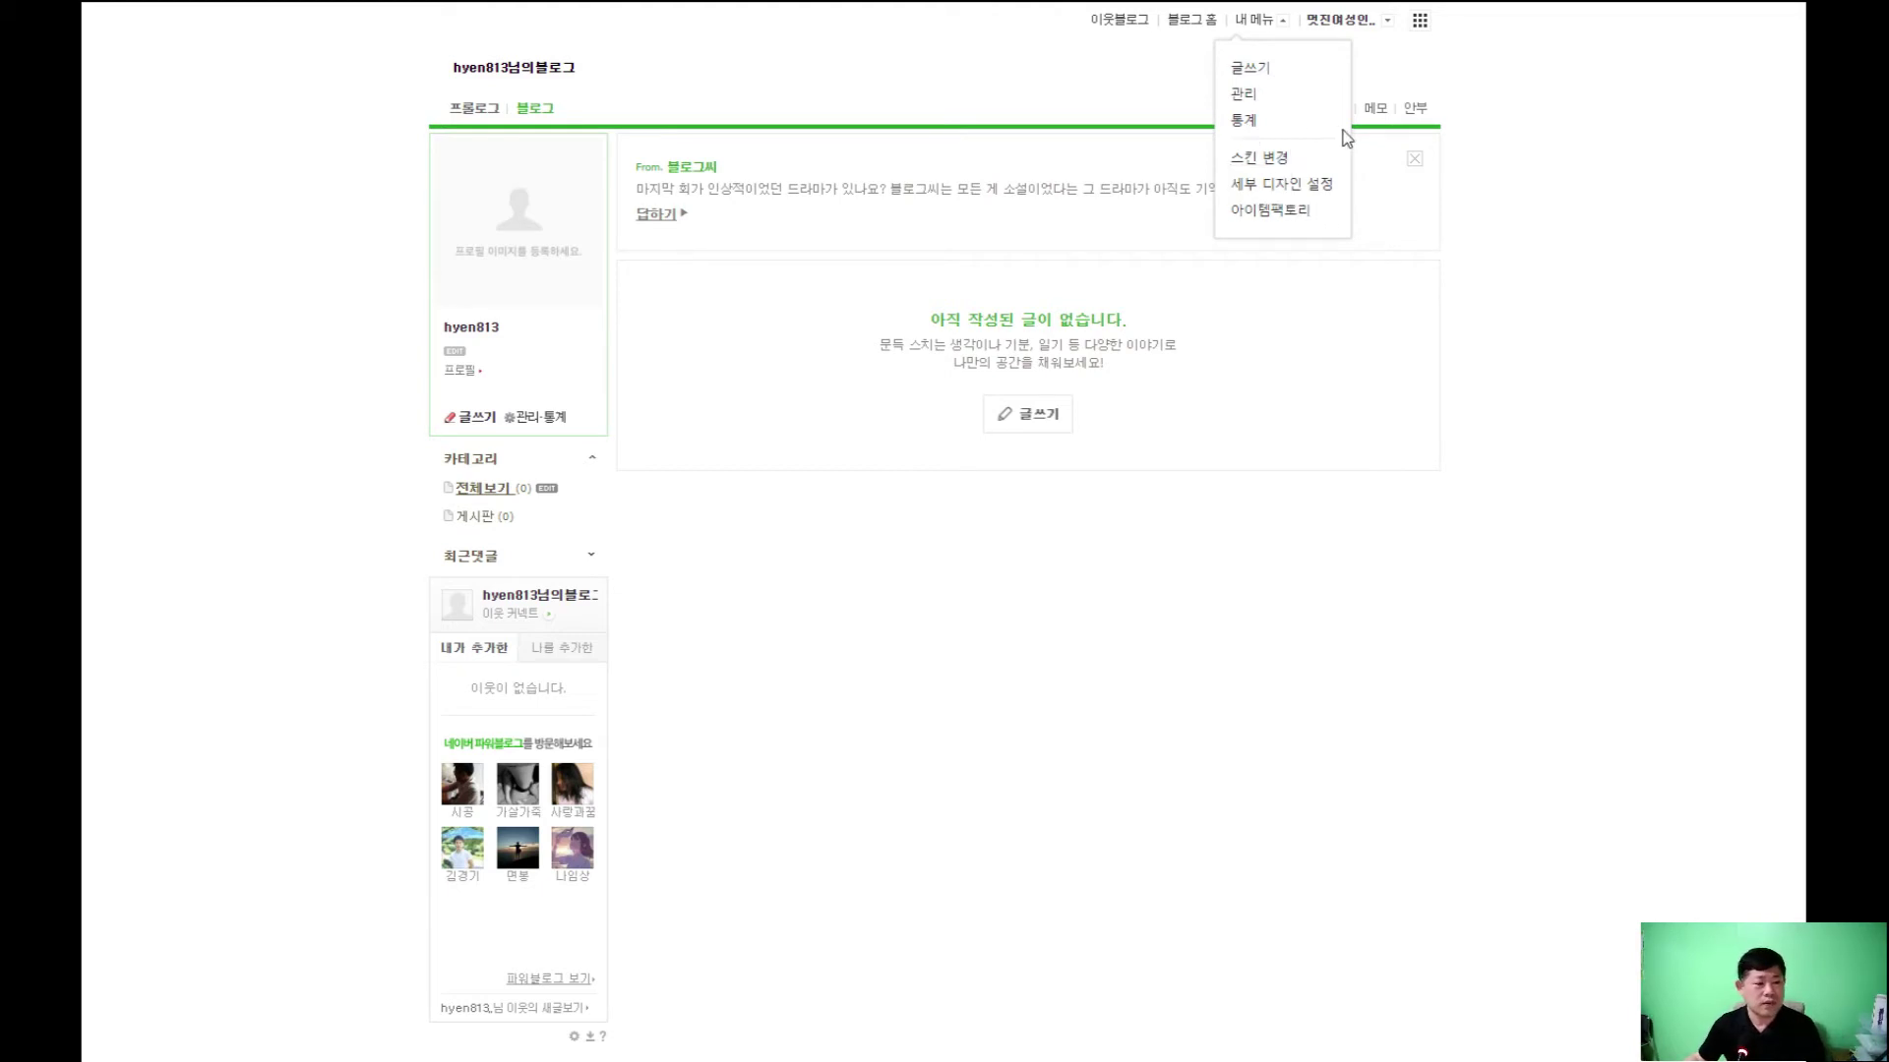
Open the blog's management page and look through the design, menu/post, statistics and full-list sections, returning to 기본 설정
left_click(1242, 100)
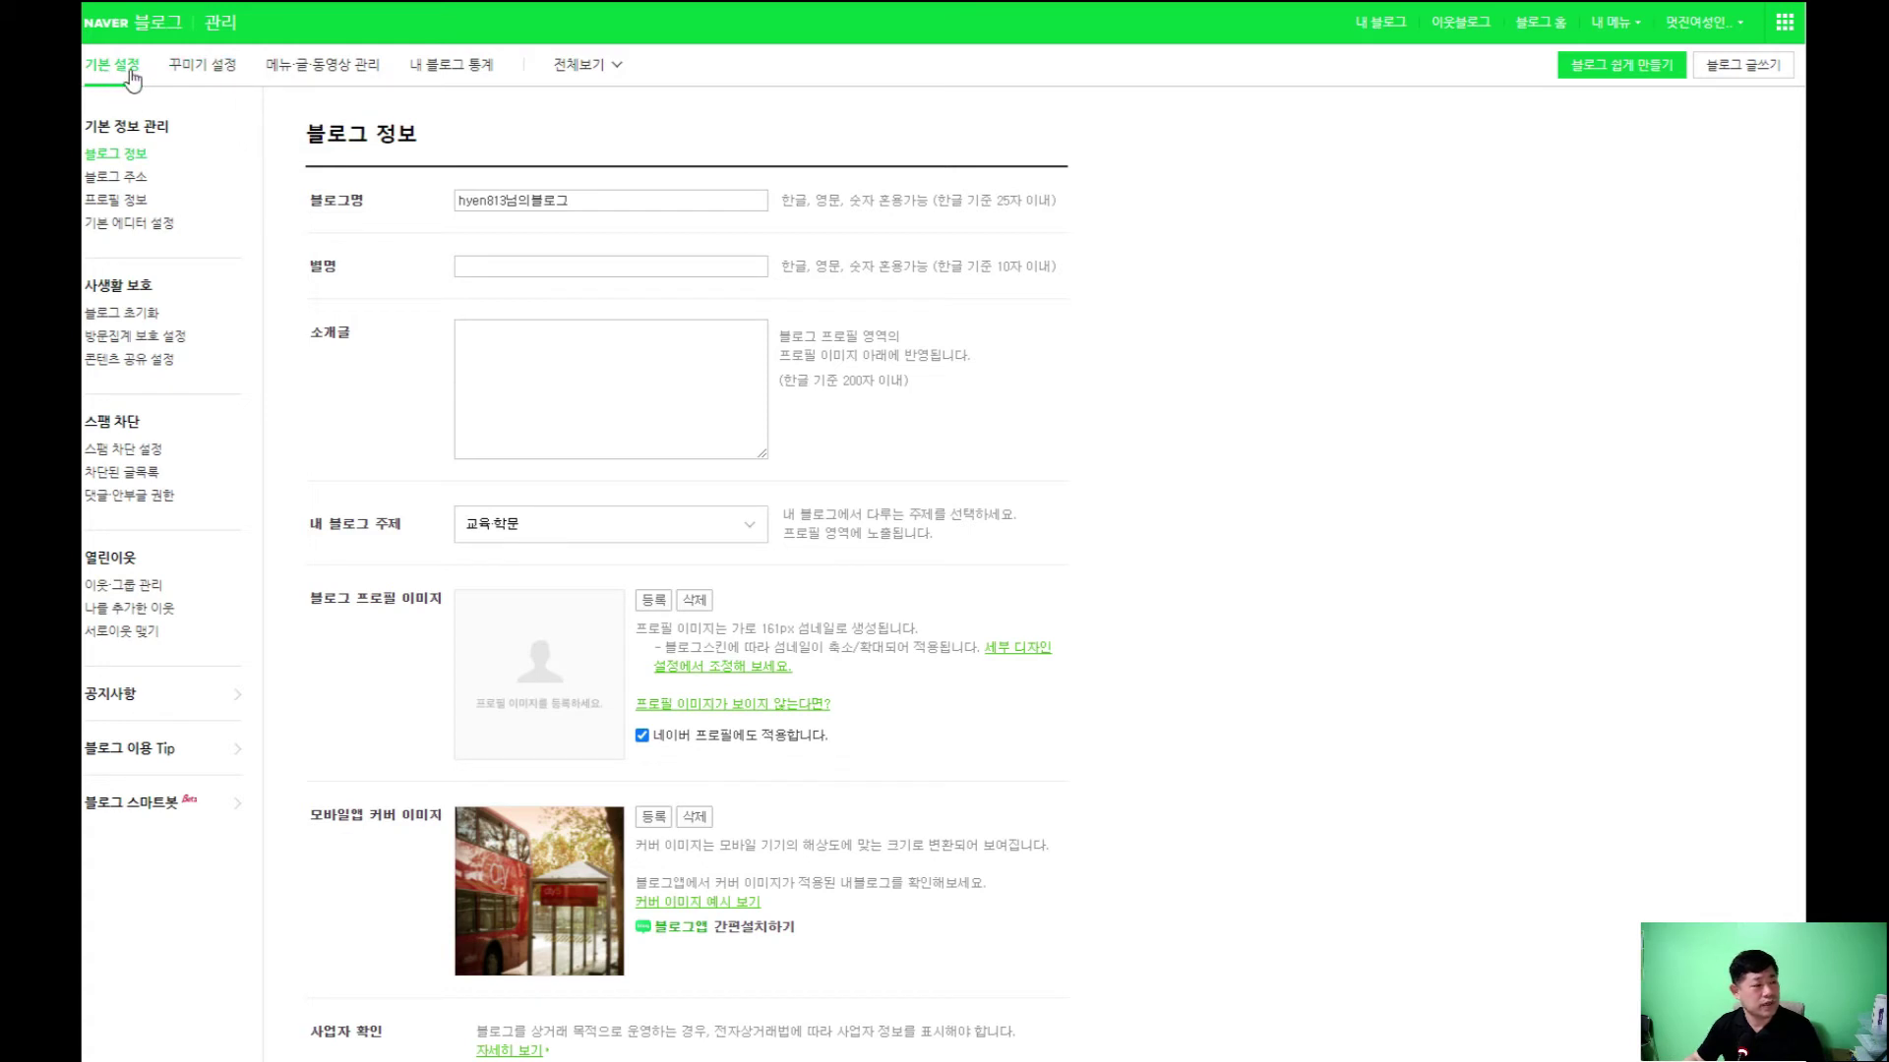
left_click(204, 65)
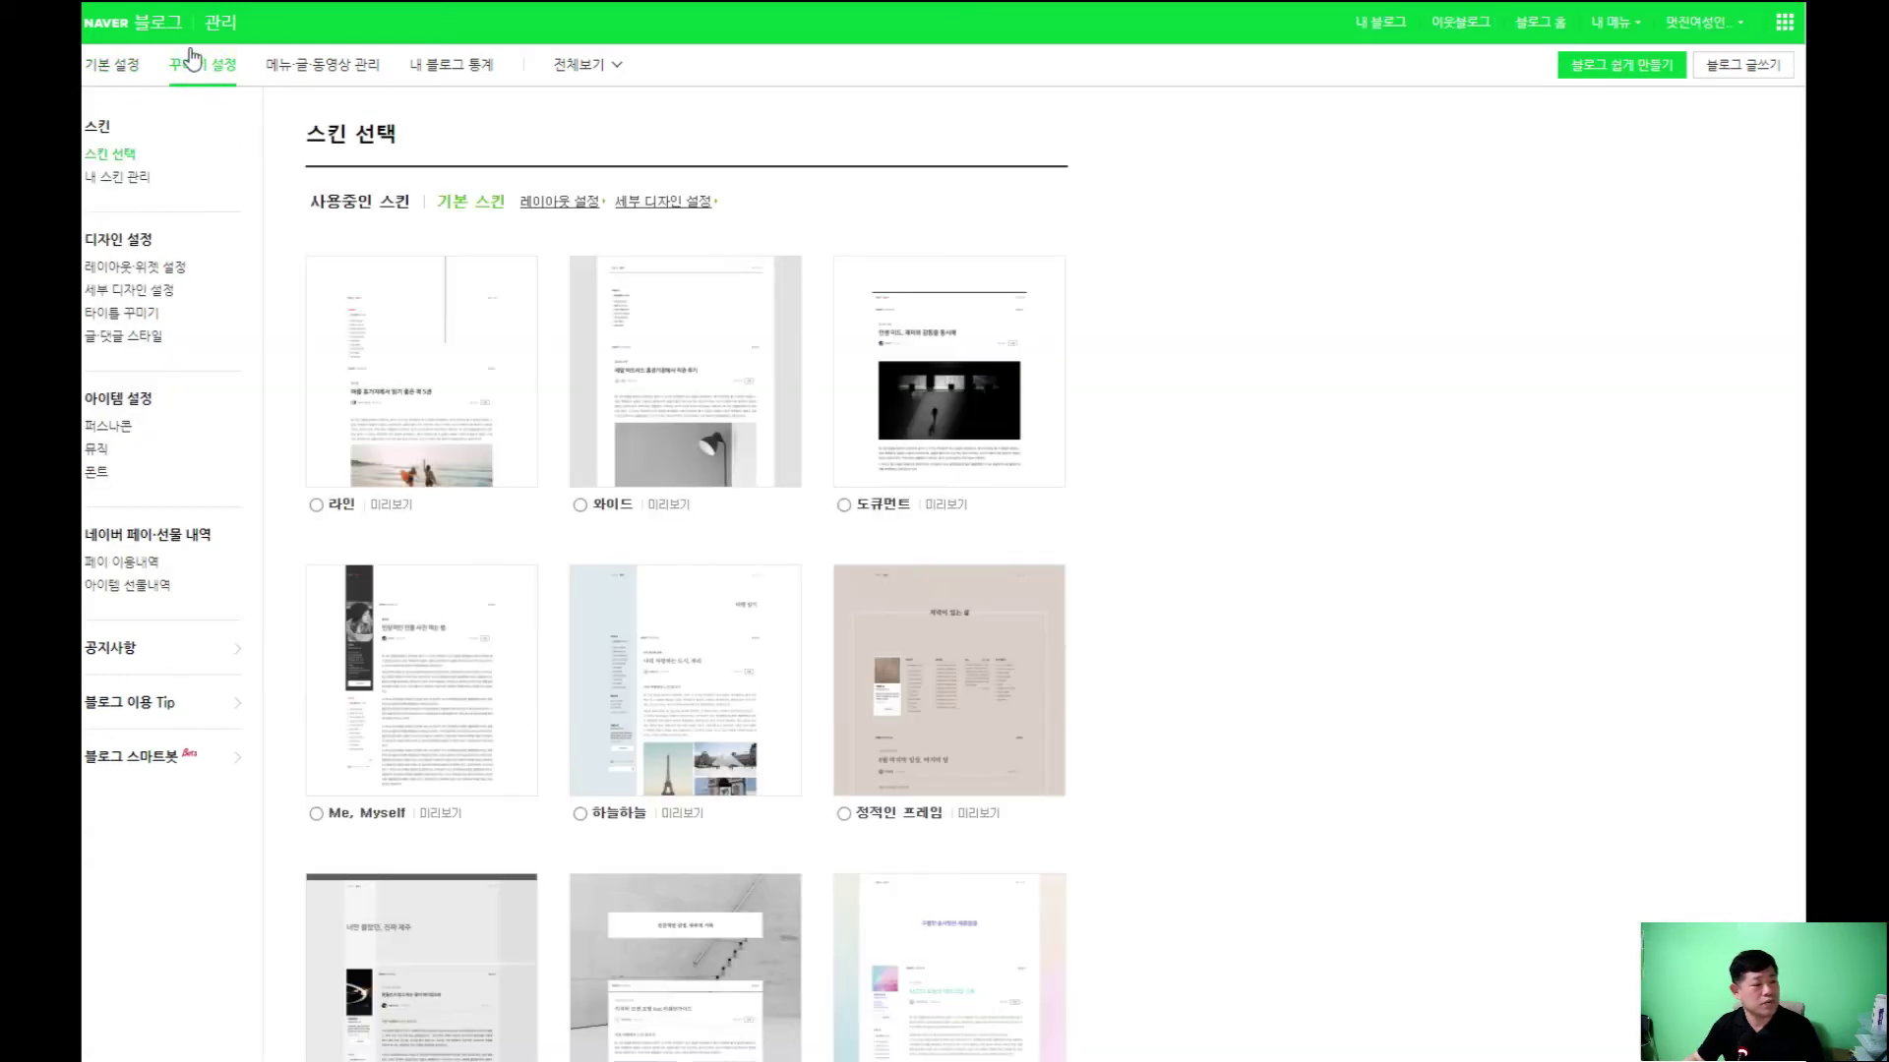
left_click(319, 79)
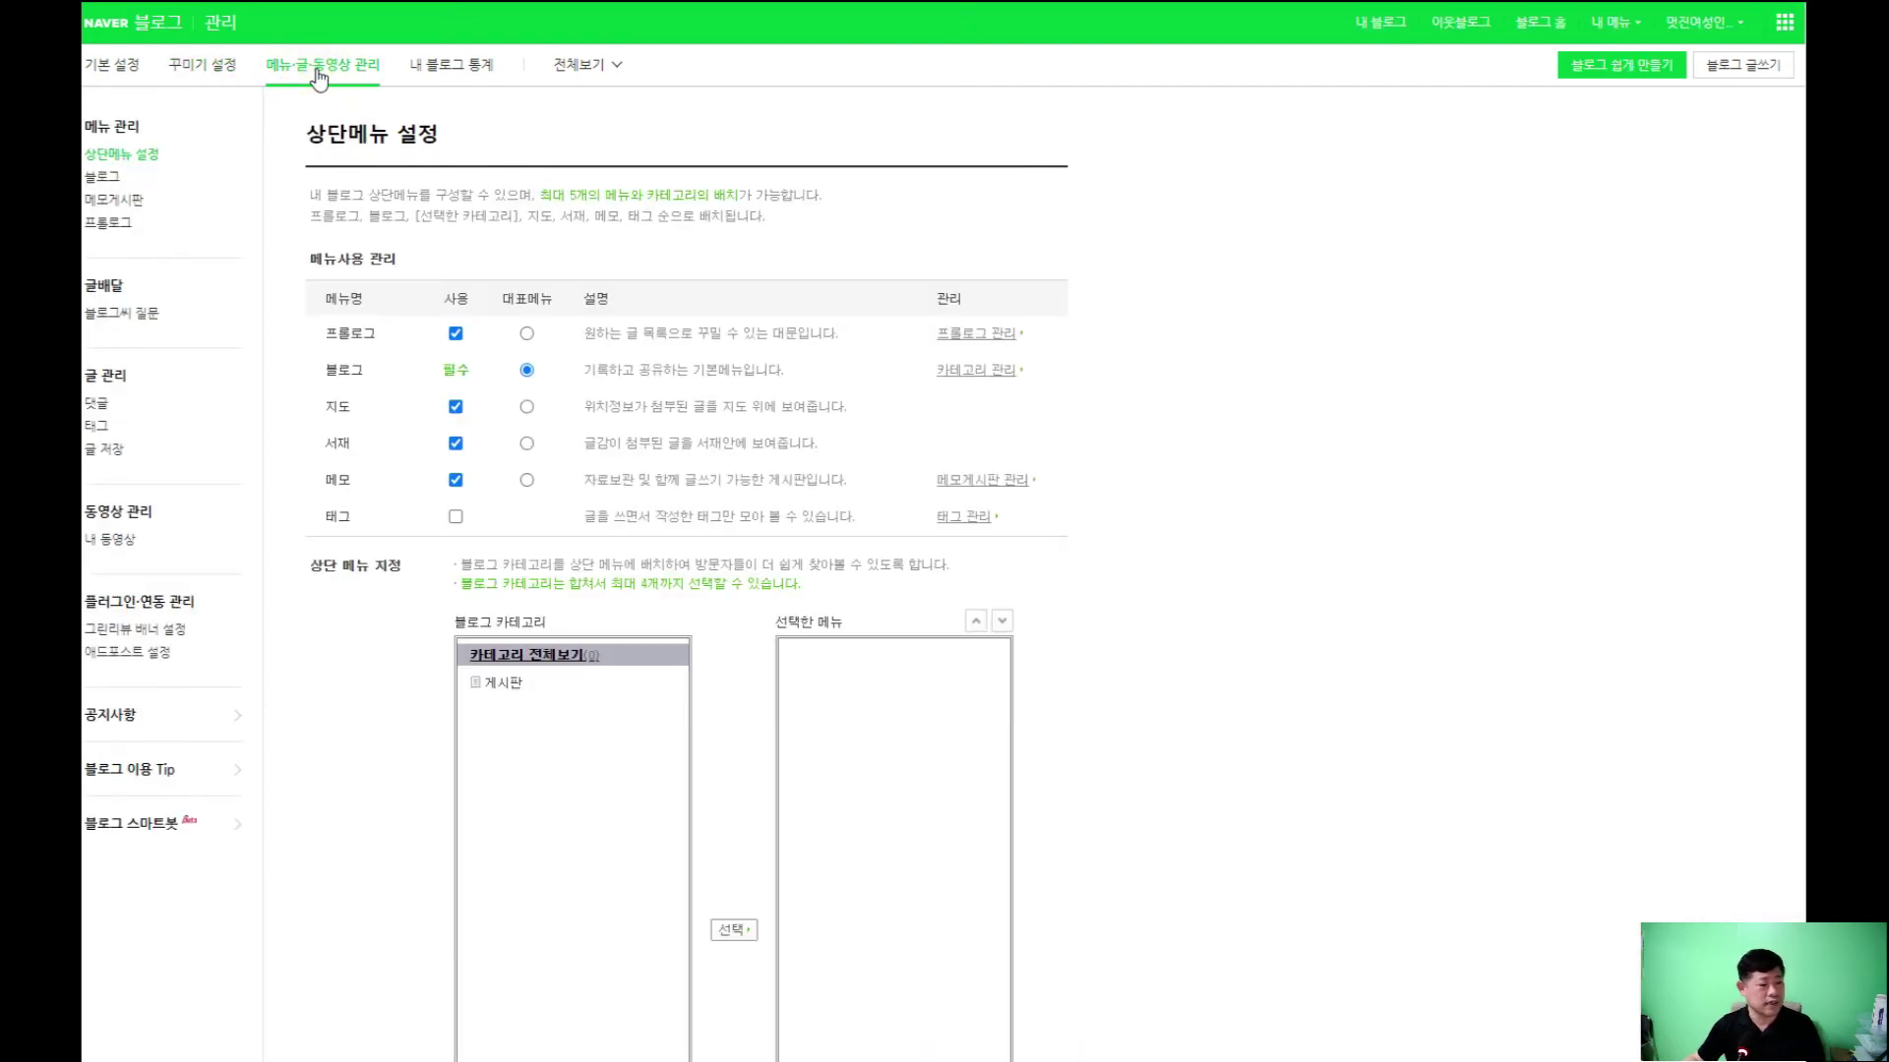
left_click(442, 74)
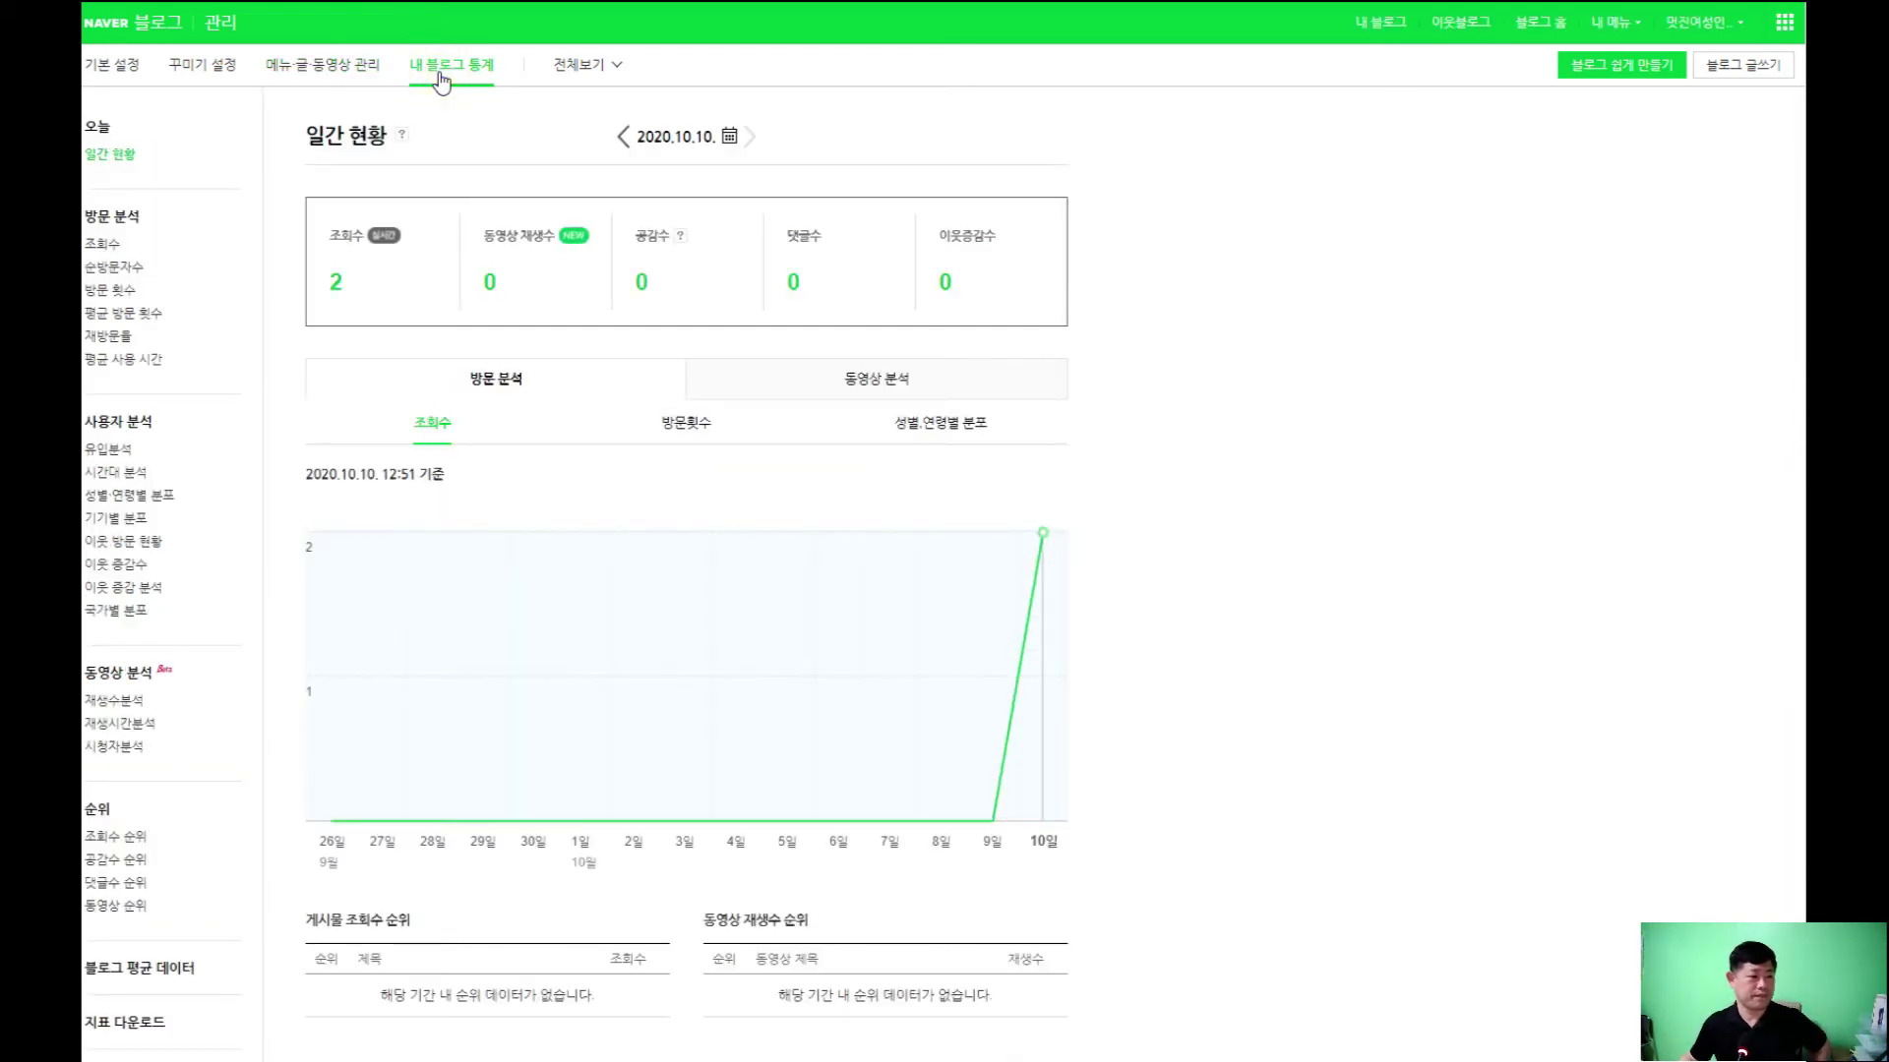
left_click(588, 67)
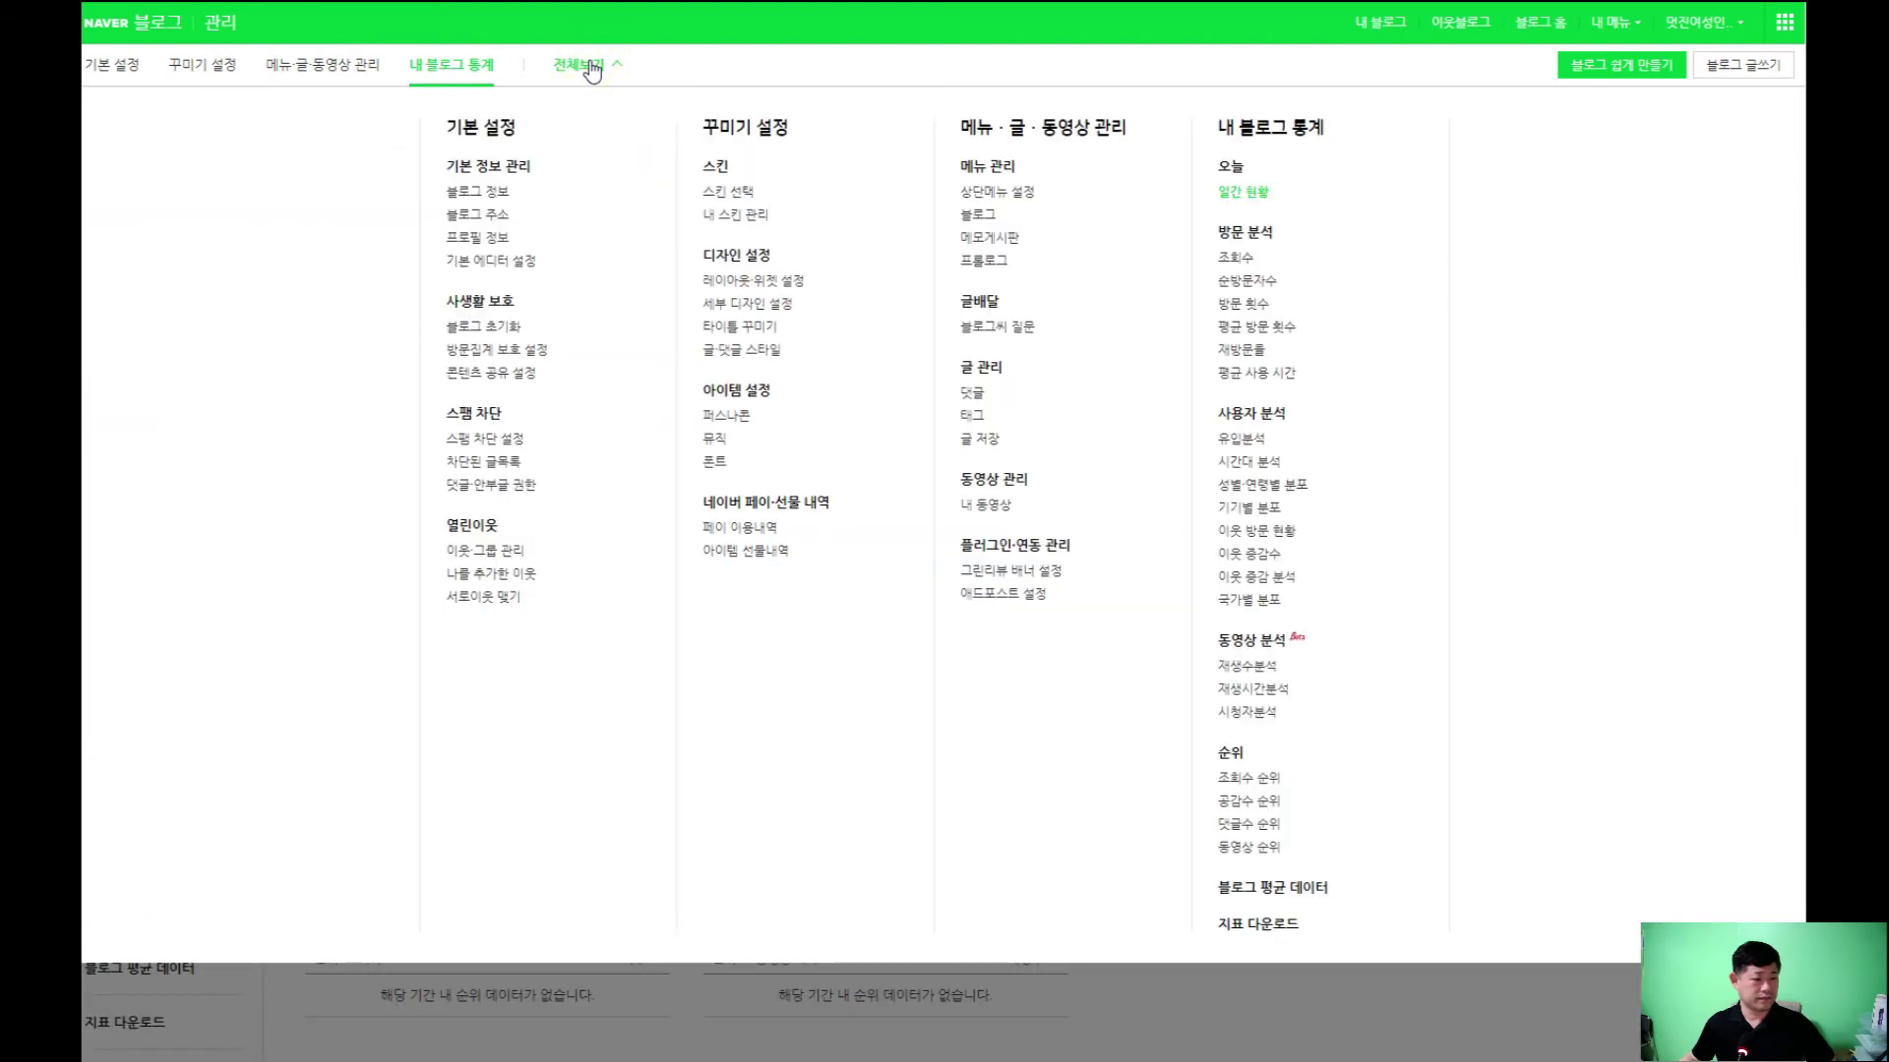
left_click(112, 78)
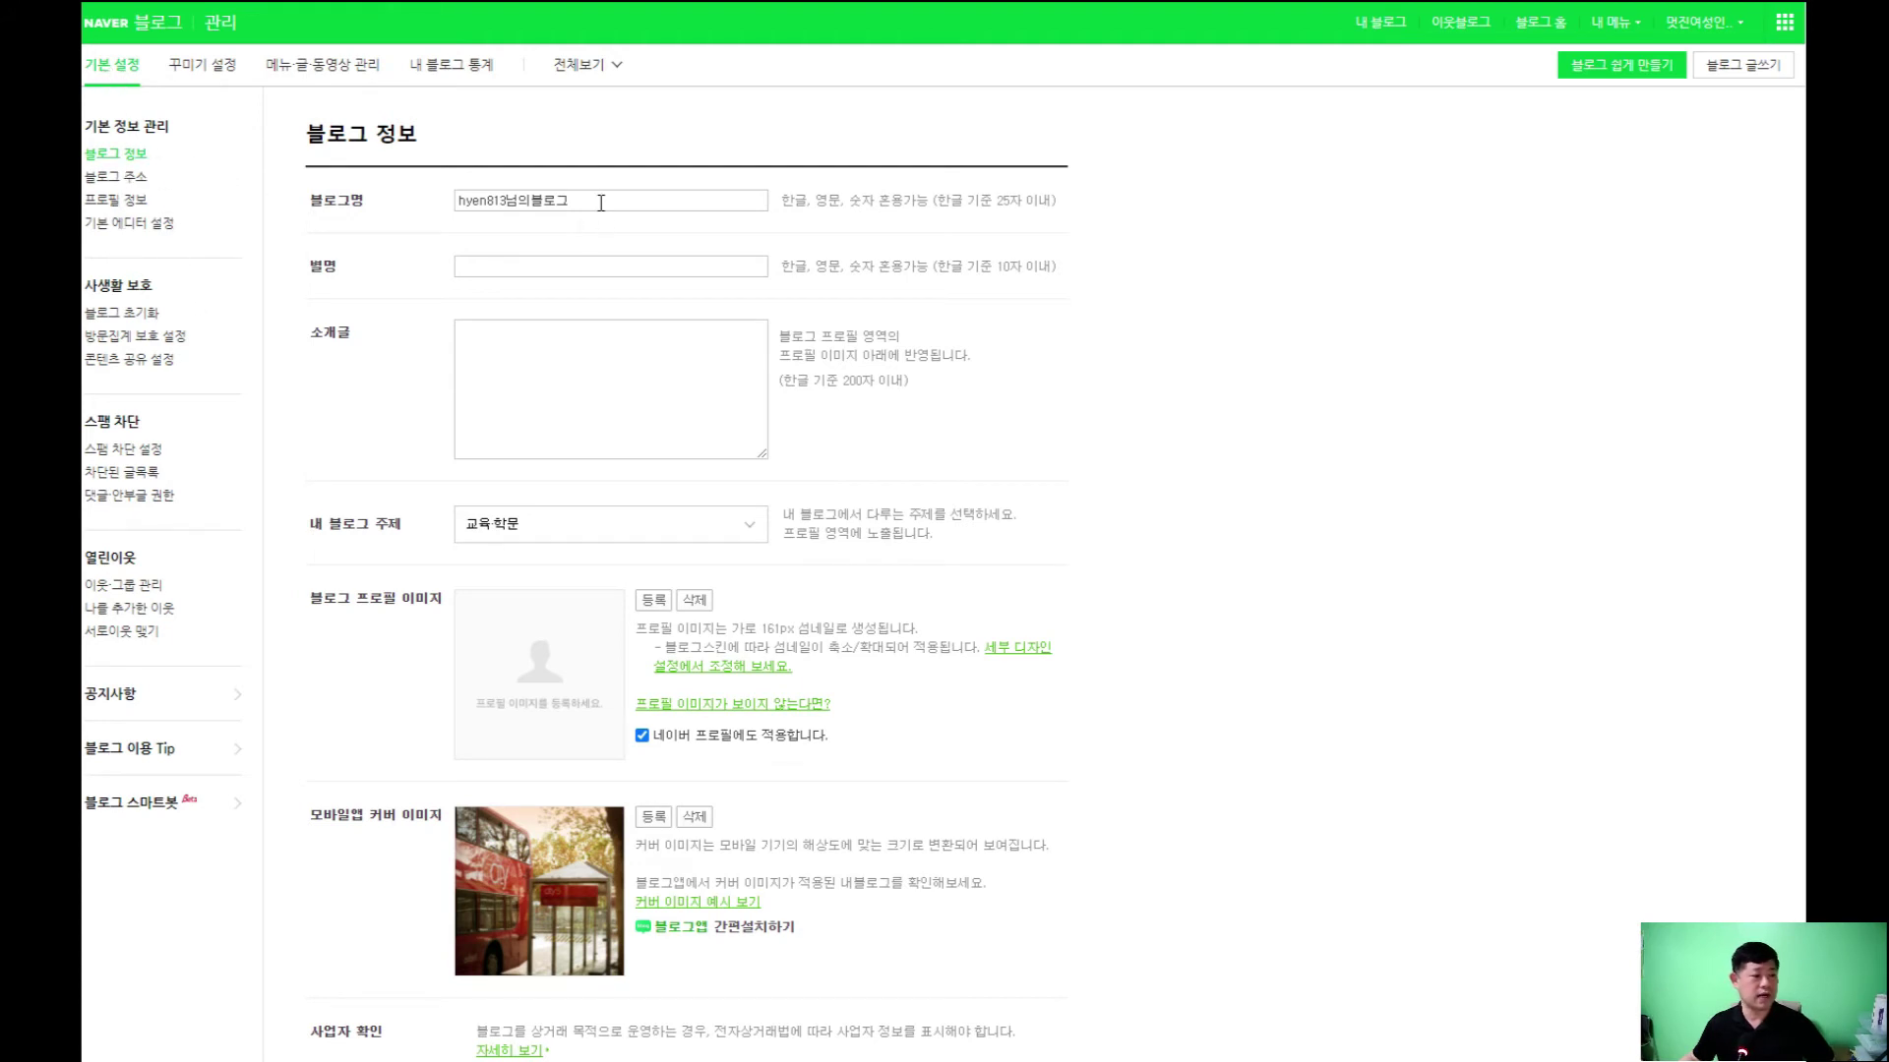
Replace the blog name (블로그명) with "내일을여는멋진여성 인천협회 공식블로그"
left_click(671, 201)
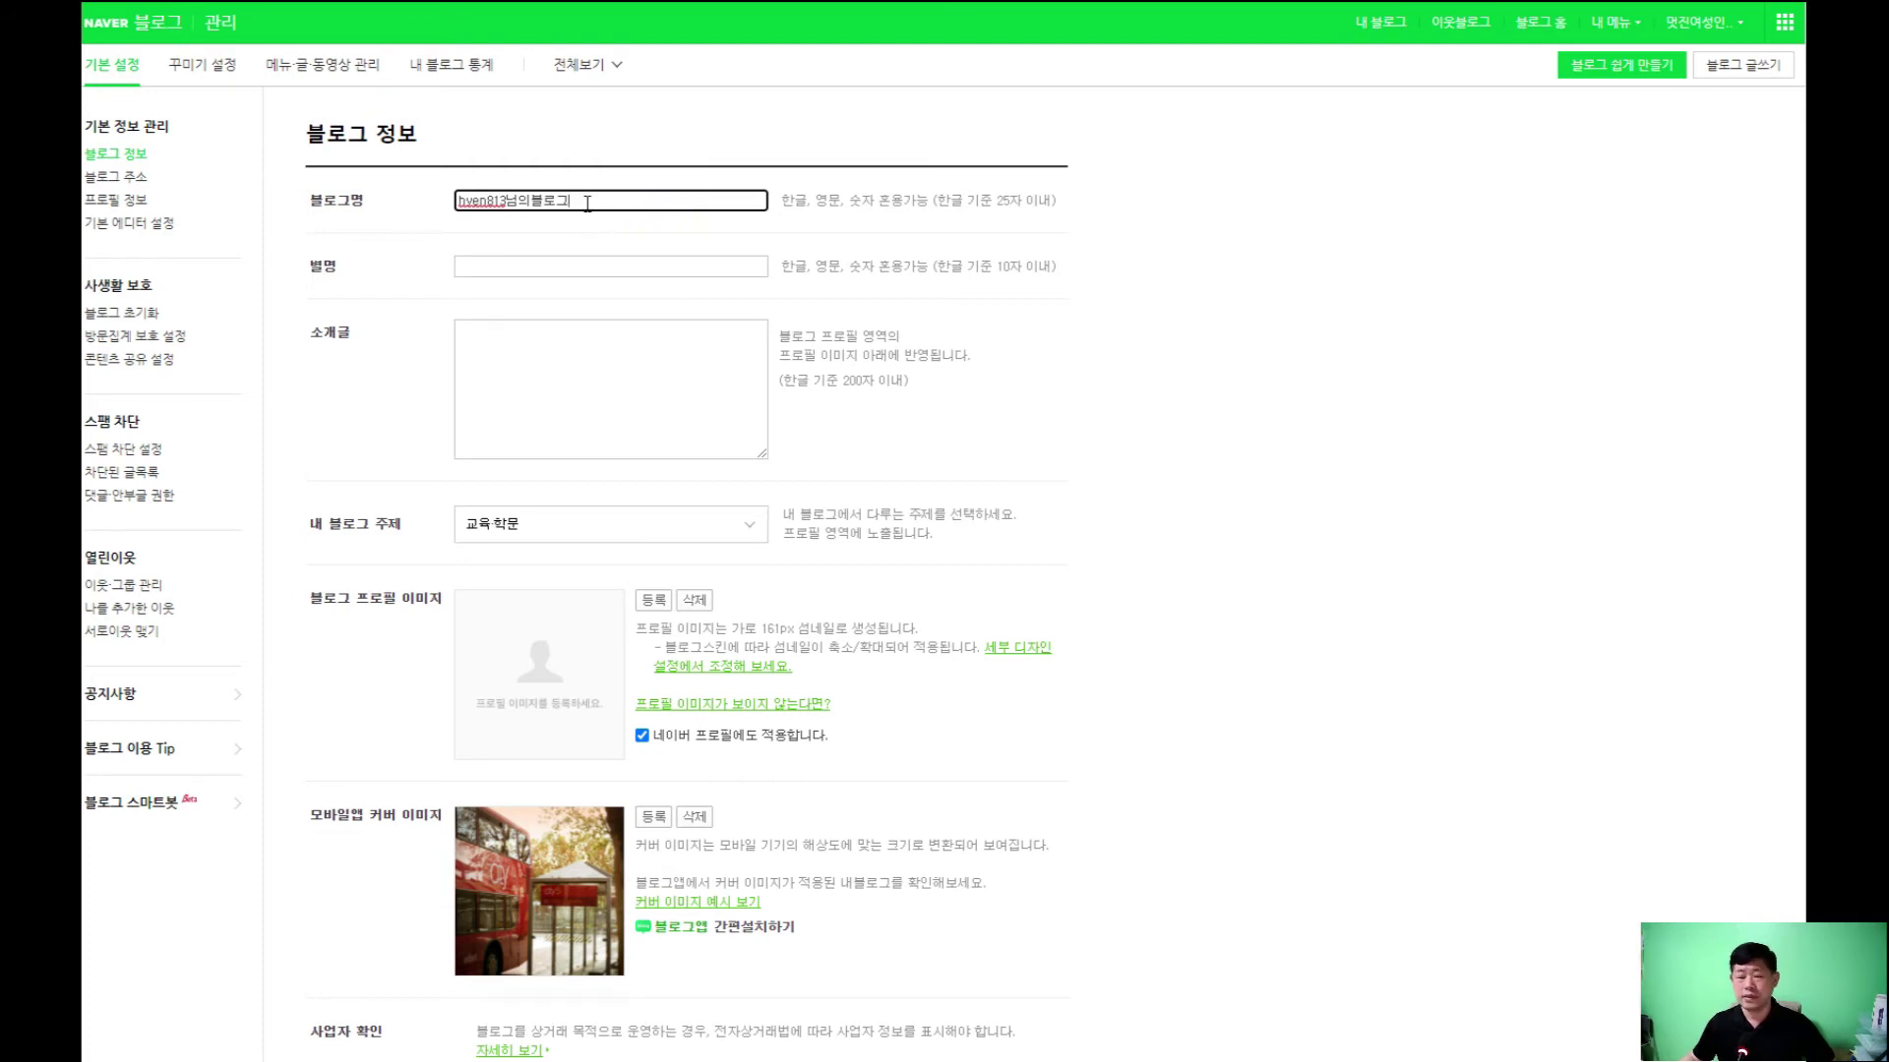
key("BackSpace")
key("BackSpace")
key("BackSpace")
key("BackSpace")
key("BackSpace")
key("BackSpace")
key("BackSpace")
key("BackSpace")
key("BackSpace")
key("BackSpace")
key("BackSpace")
key("BackSpace")
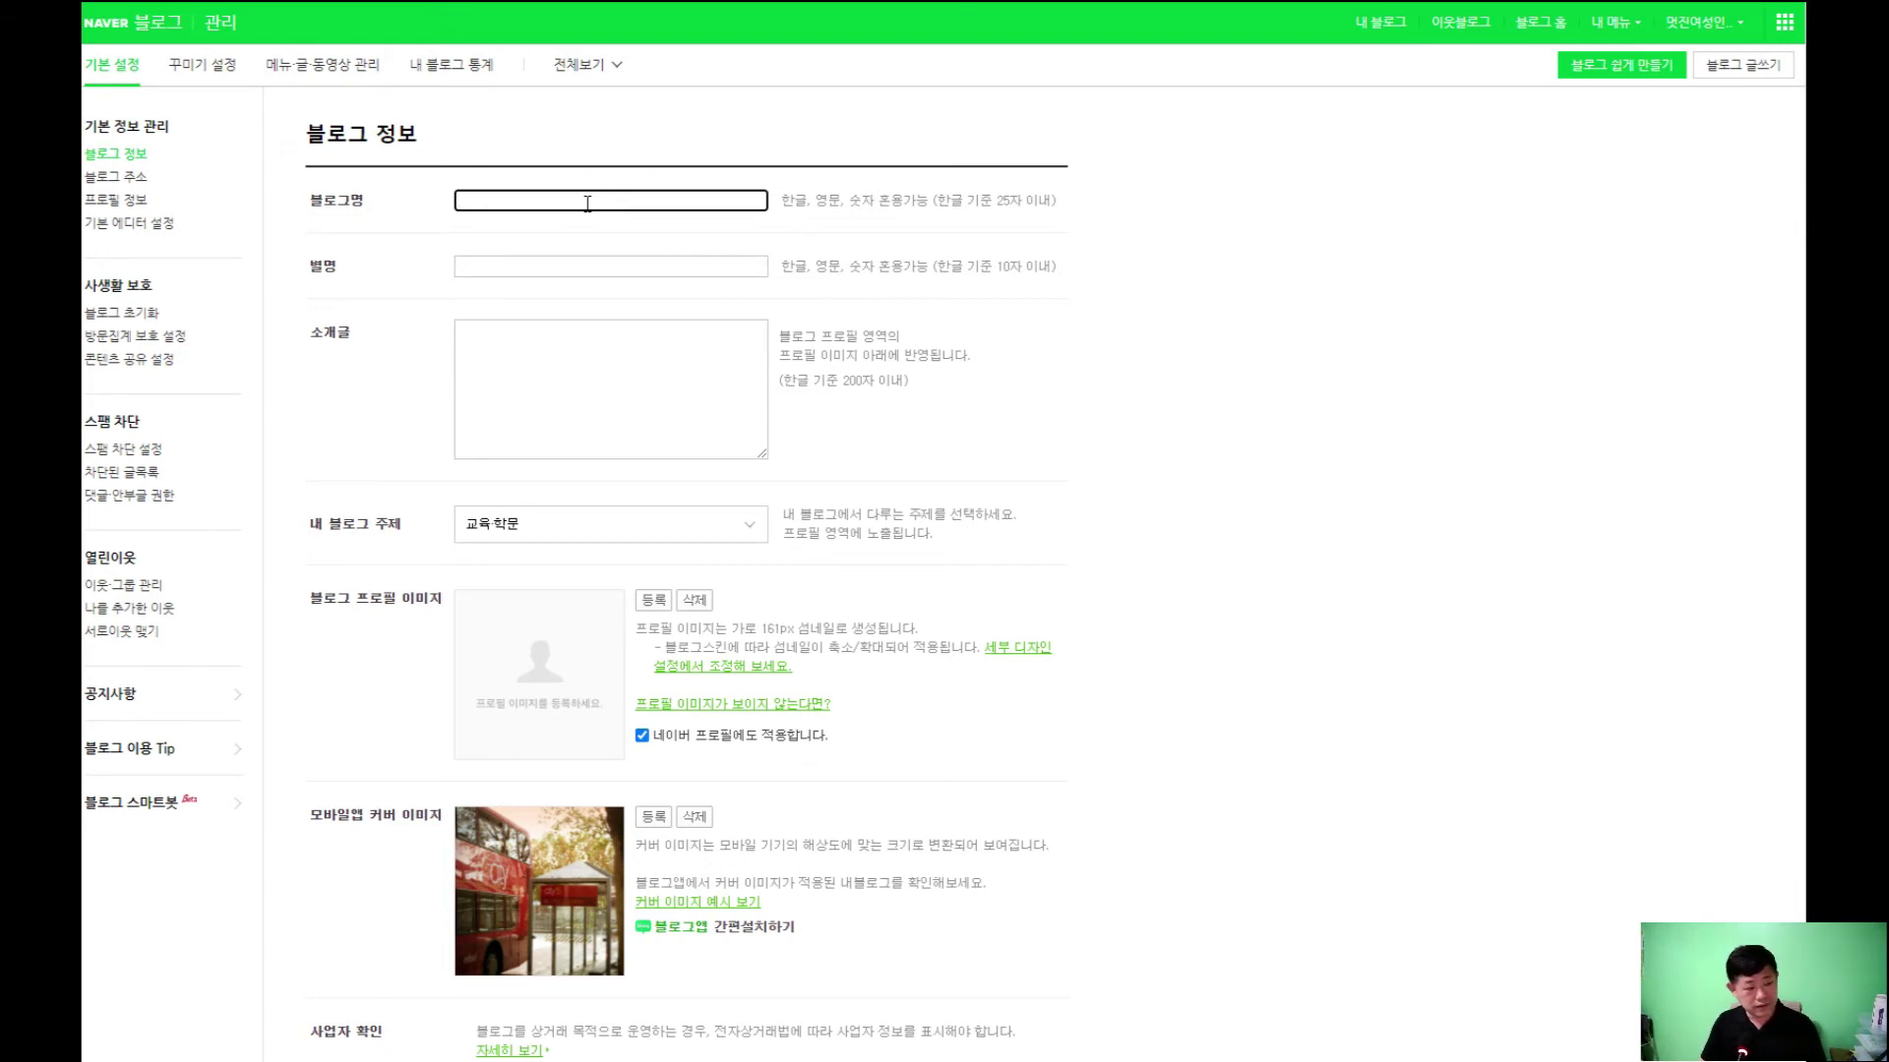
type("sodlf")
key("BackSpace")
key("BackSpace")
key("BackSpace")
type("내")
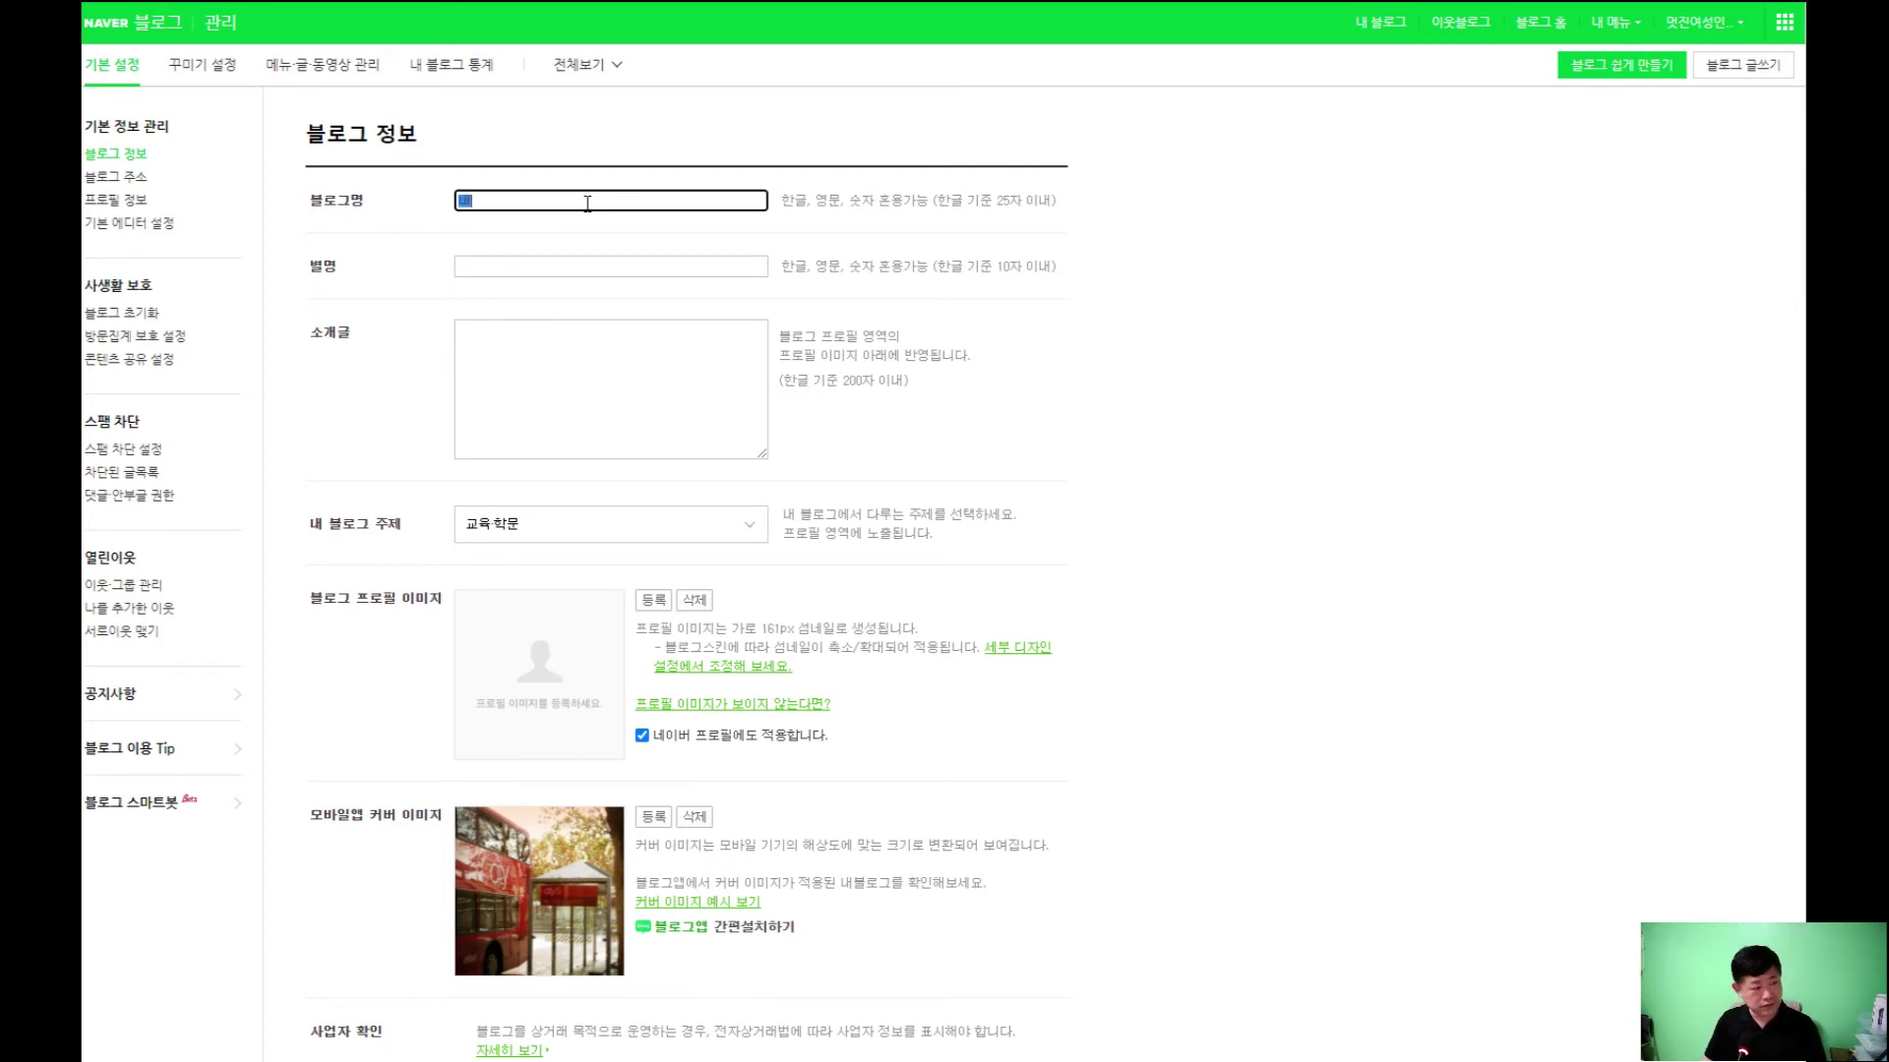
type("일")
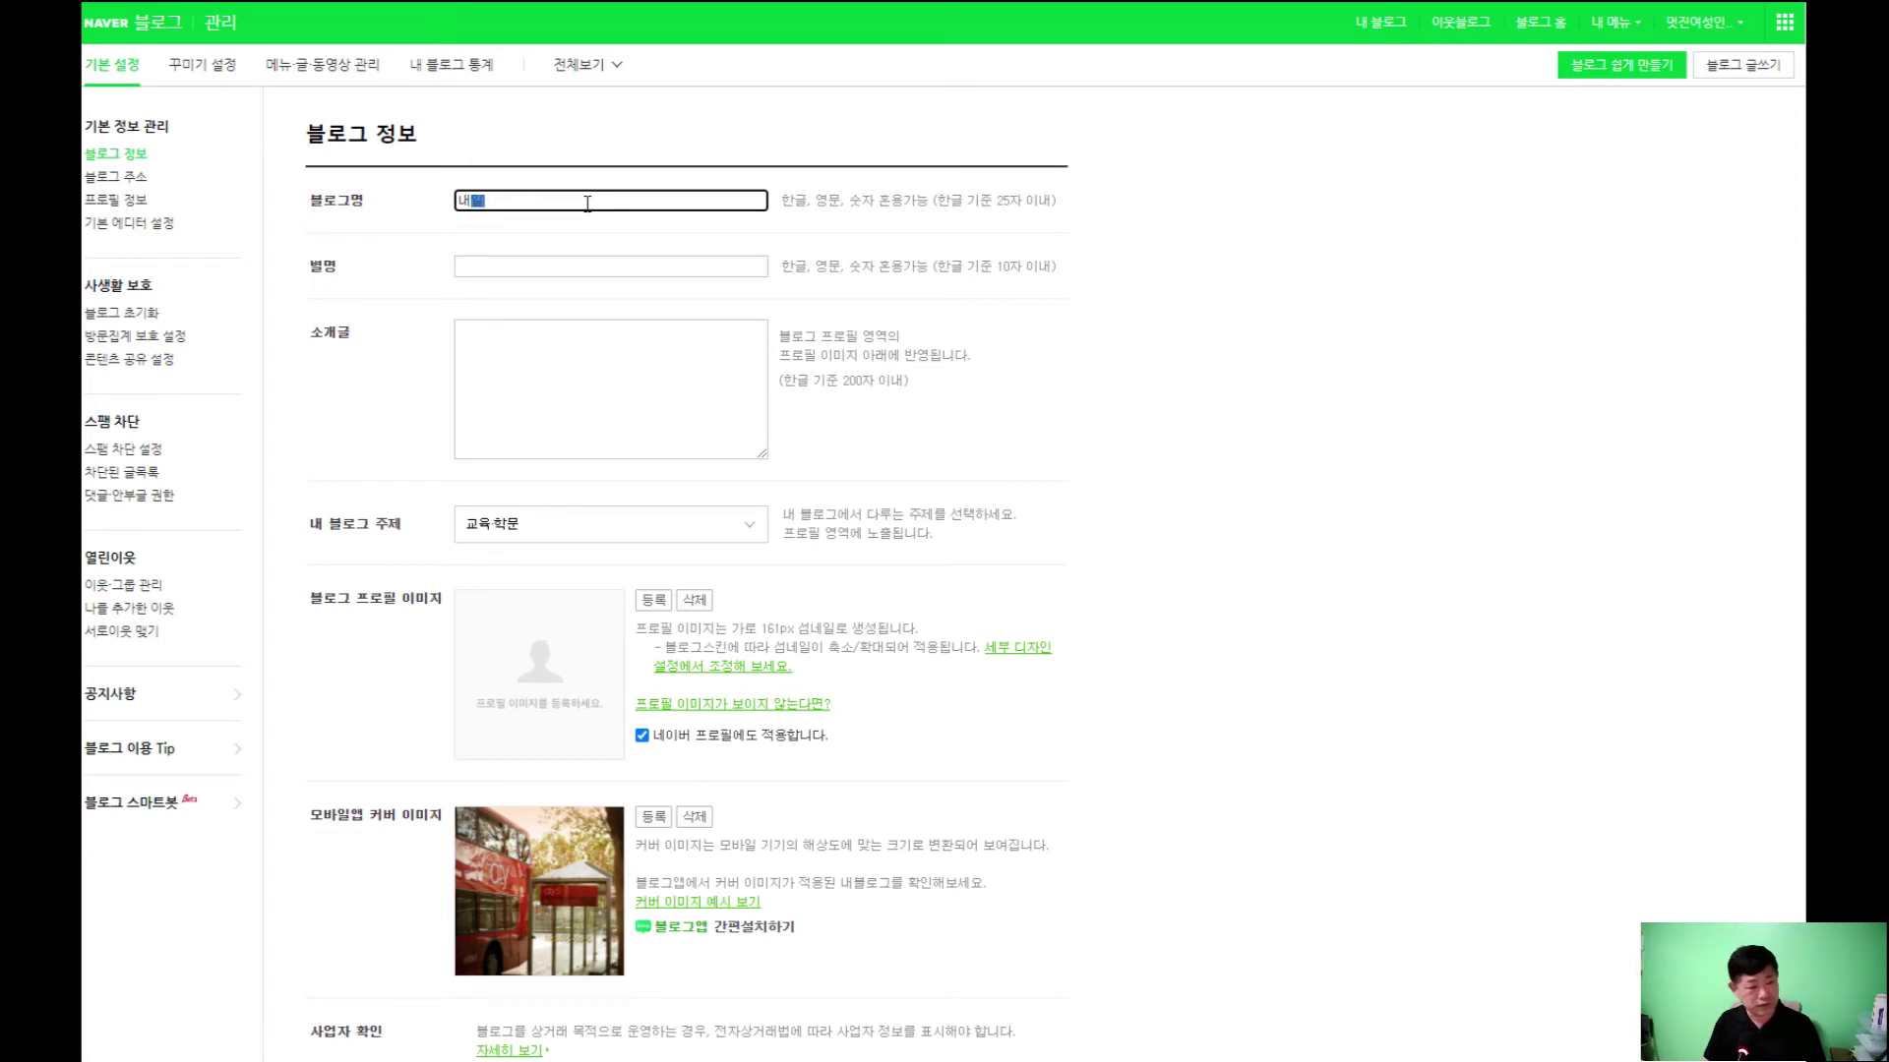
type("을여는교진여성")
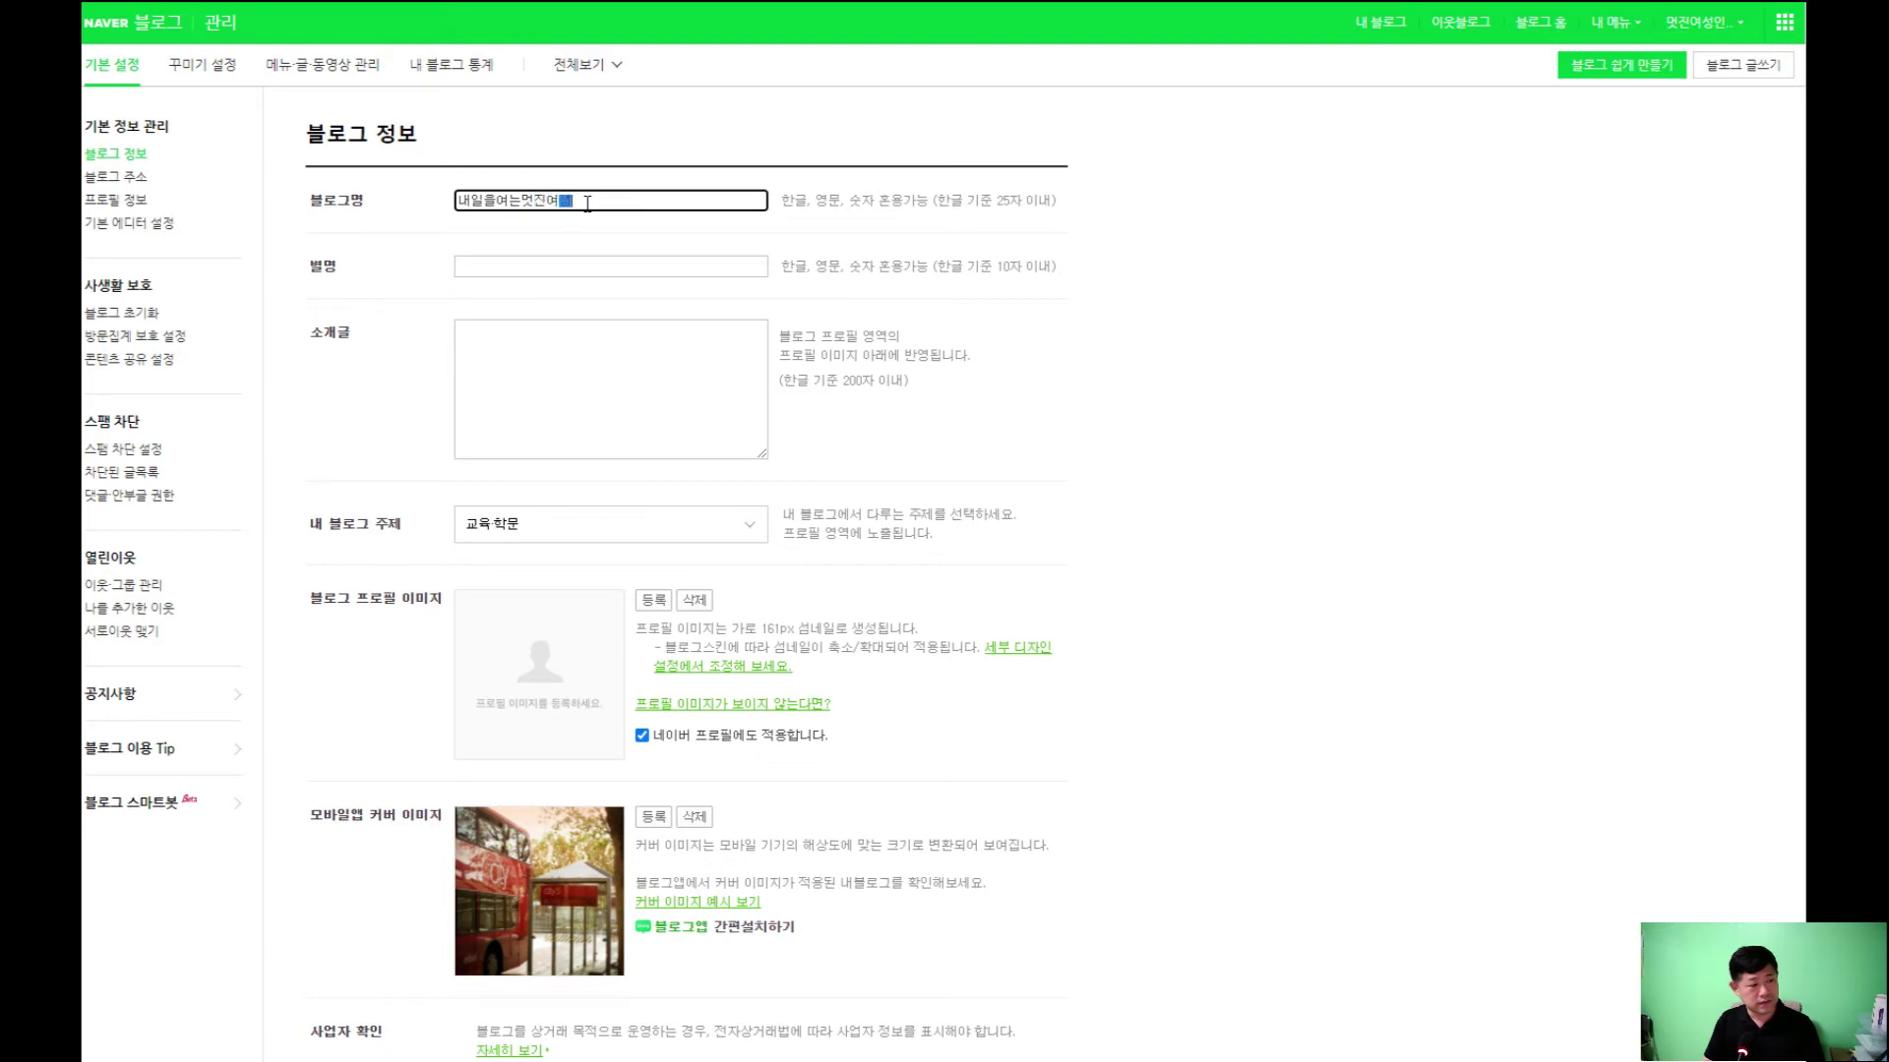
type("인재협회")
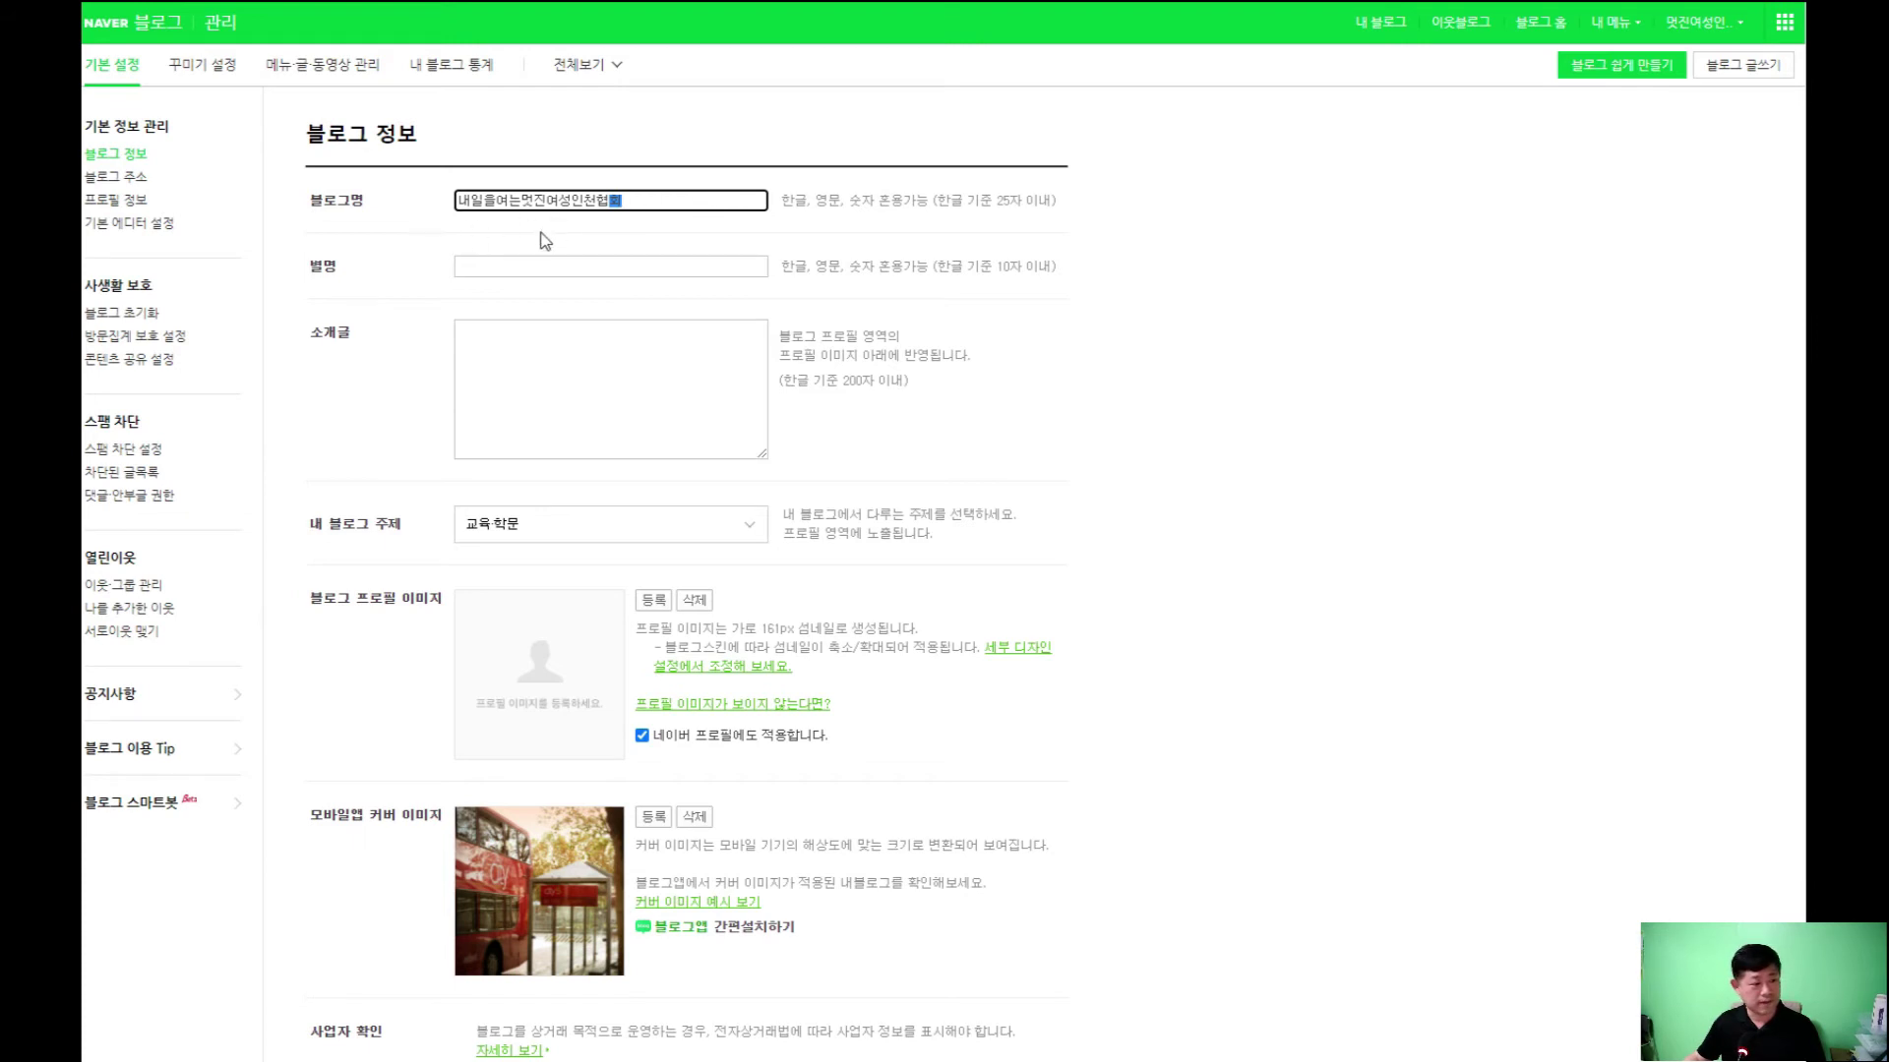
left_click(571, 201)
type("공식블로그")
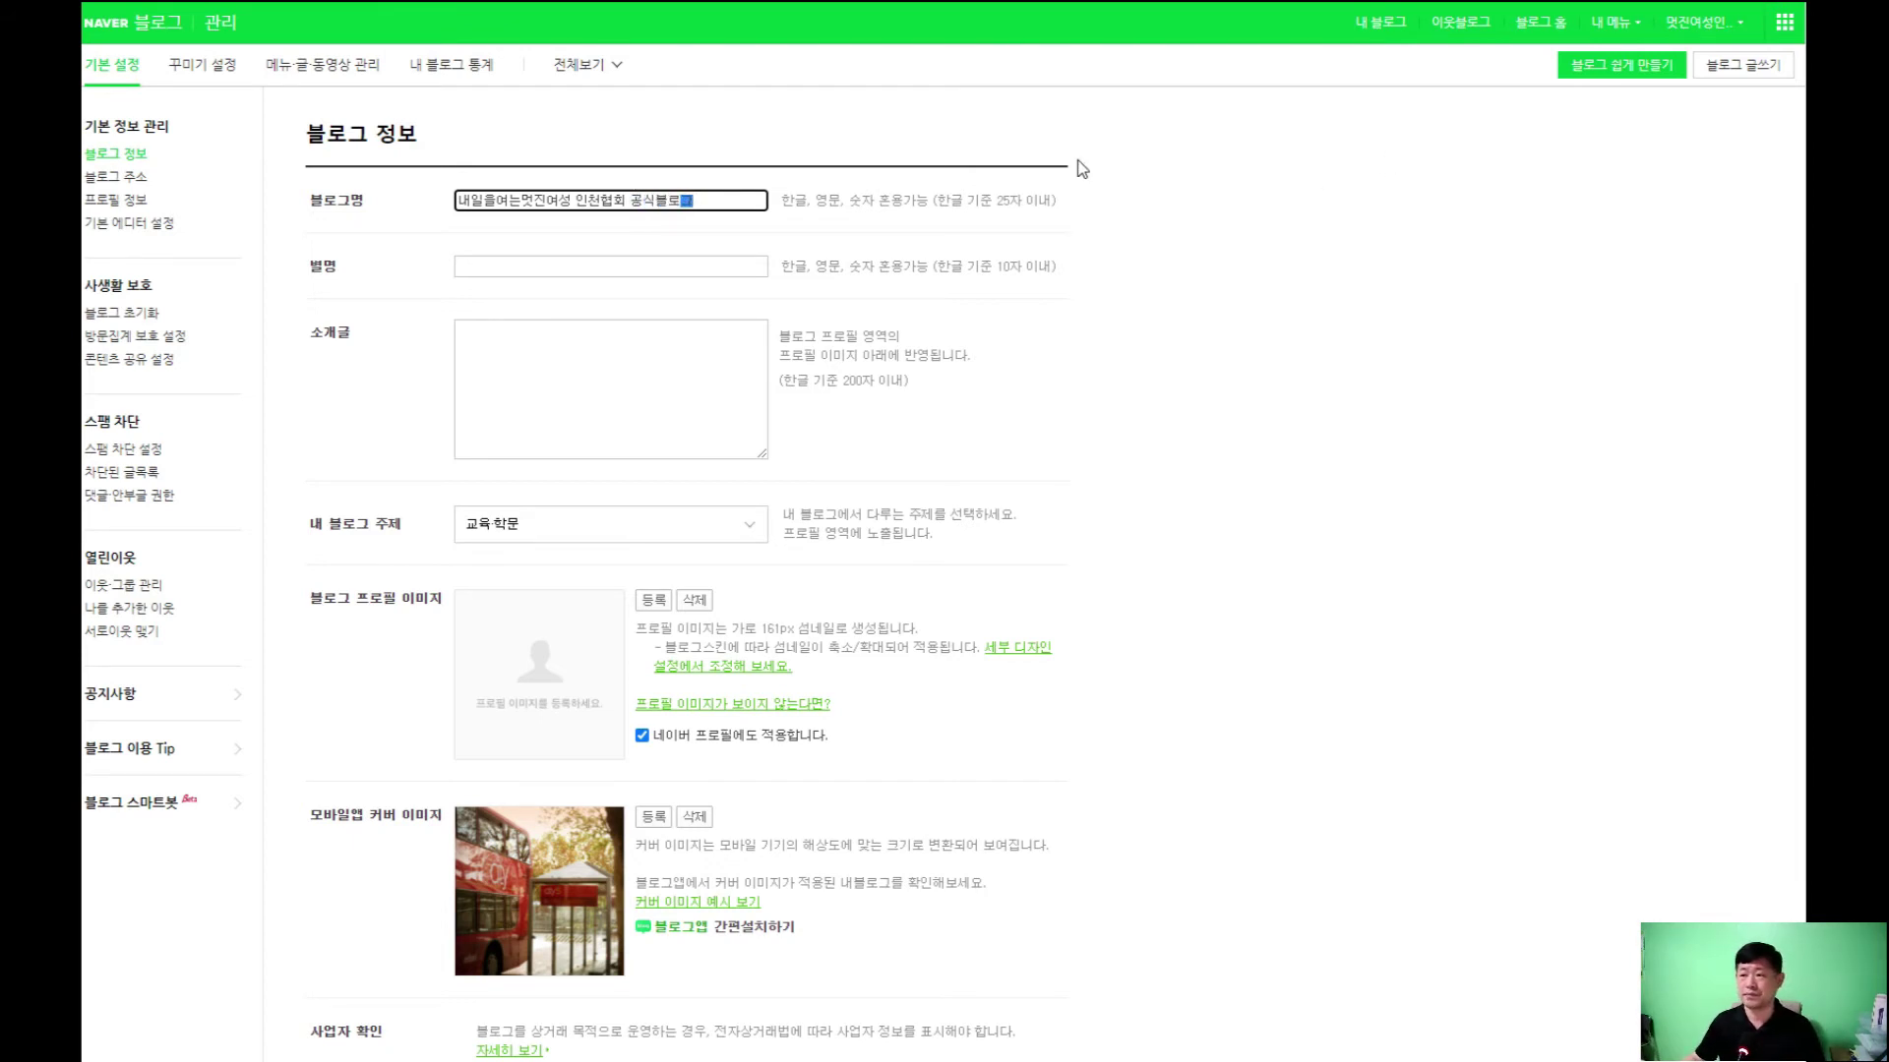
left_click(739, 202)
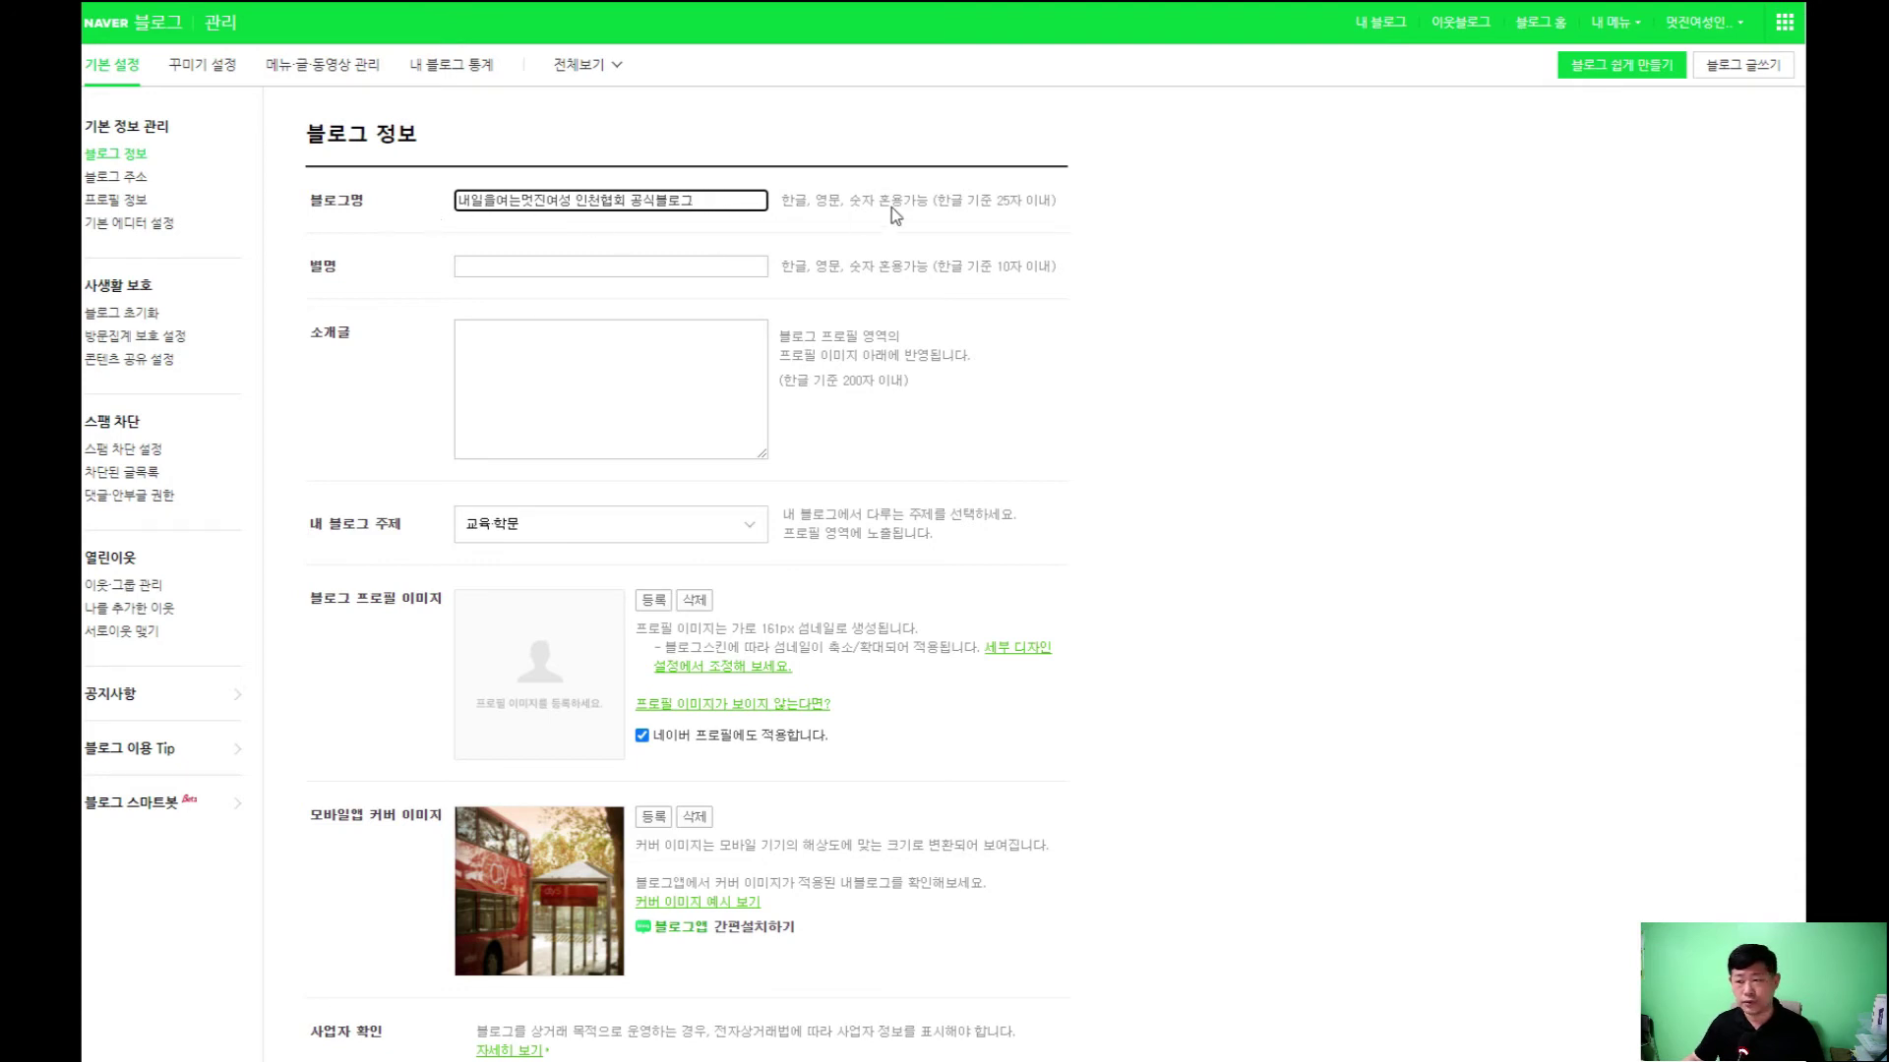
left_click(625, 199)
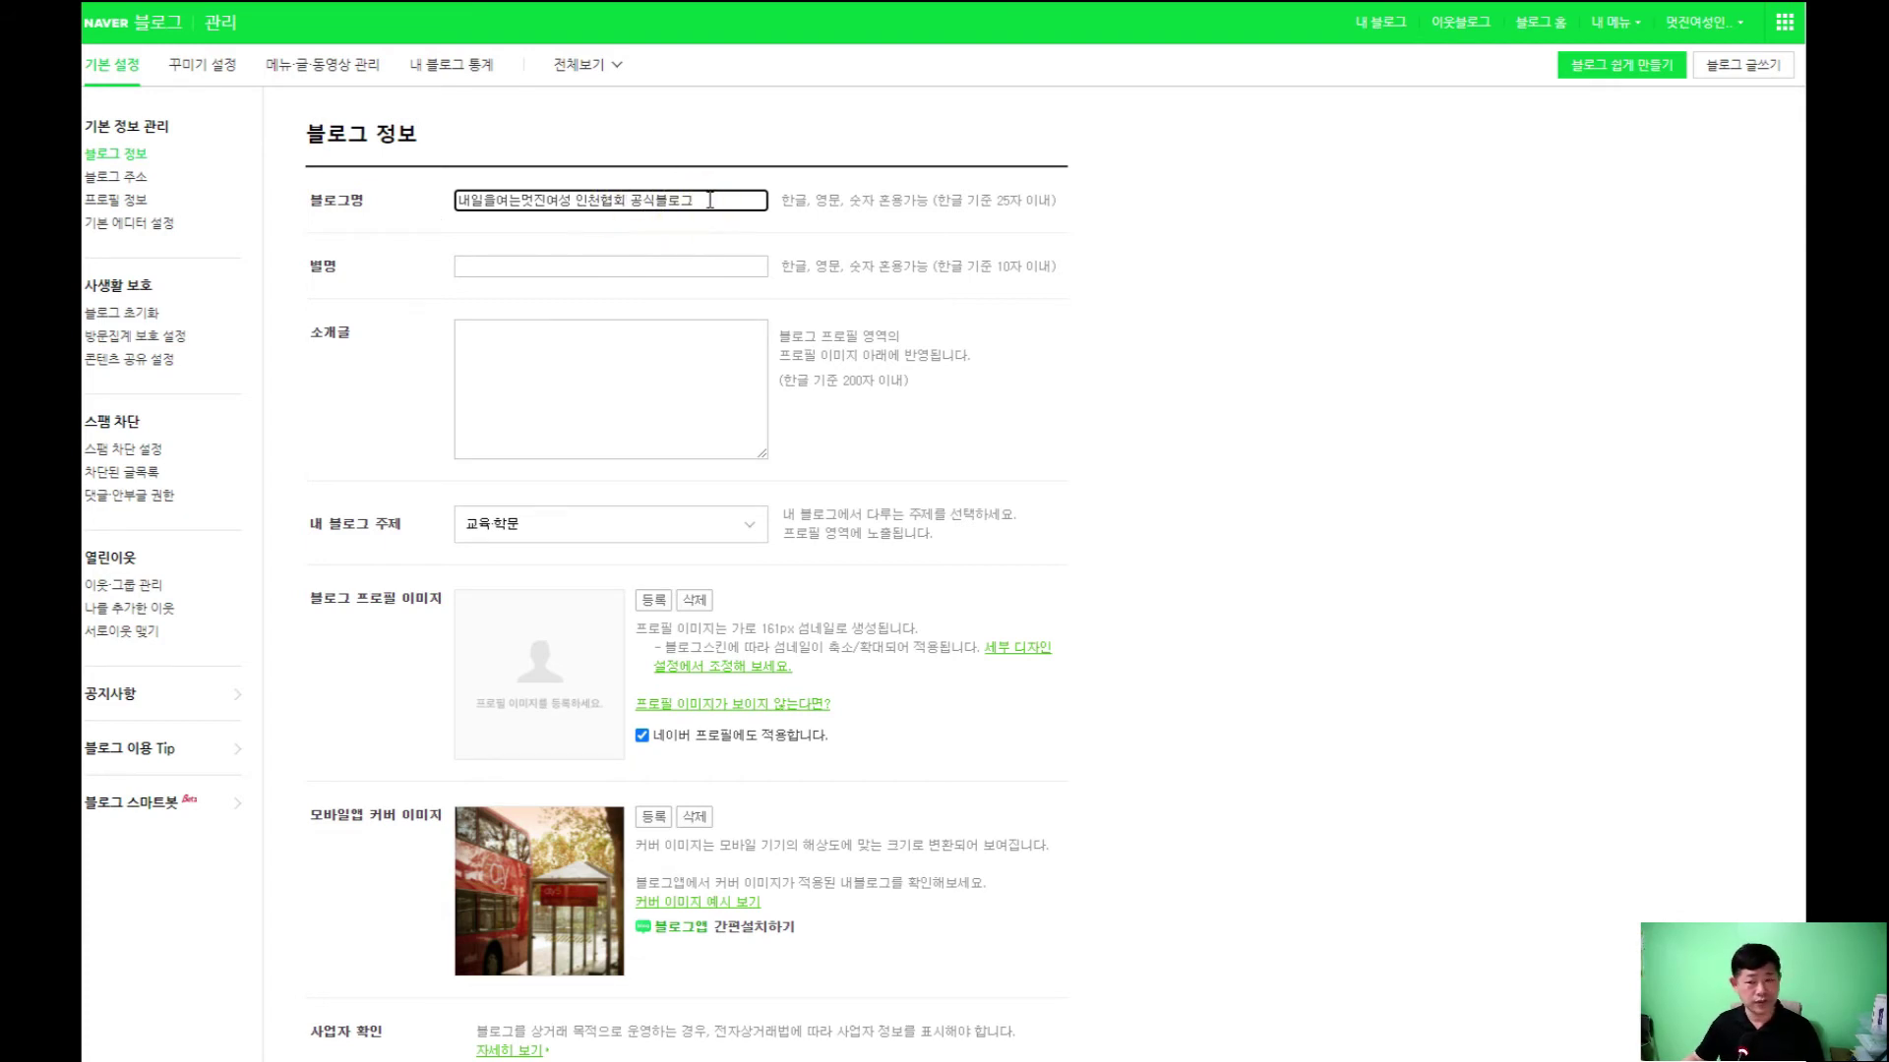
Try to enter a nickname (별명) beginning with "내일을여는멋진여성", dismissing the length alert
left_click(514, 263)
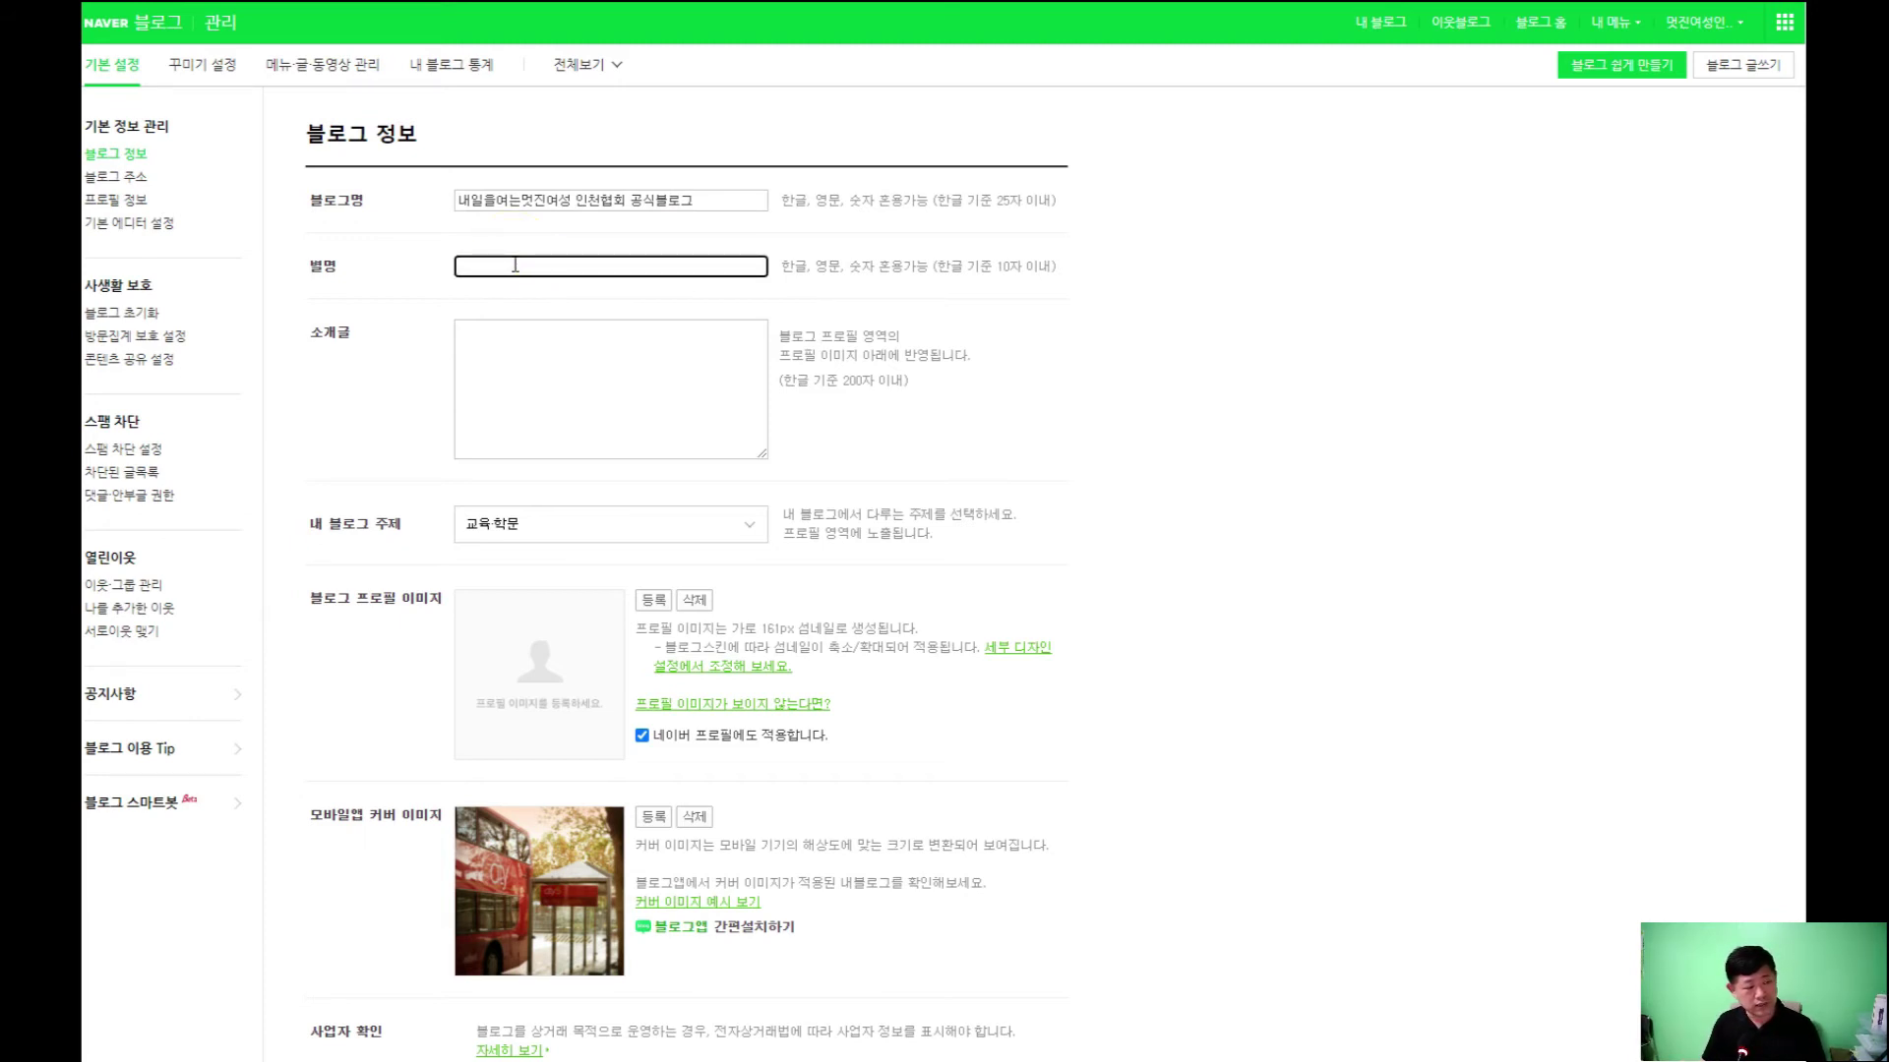
type("내일을여는멋진여성 인")
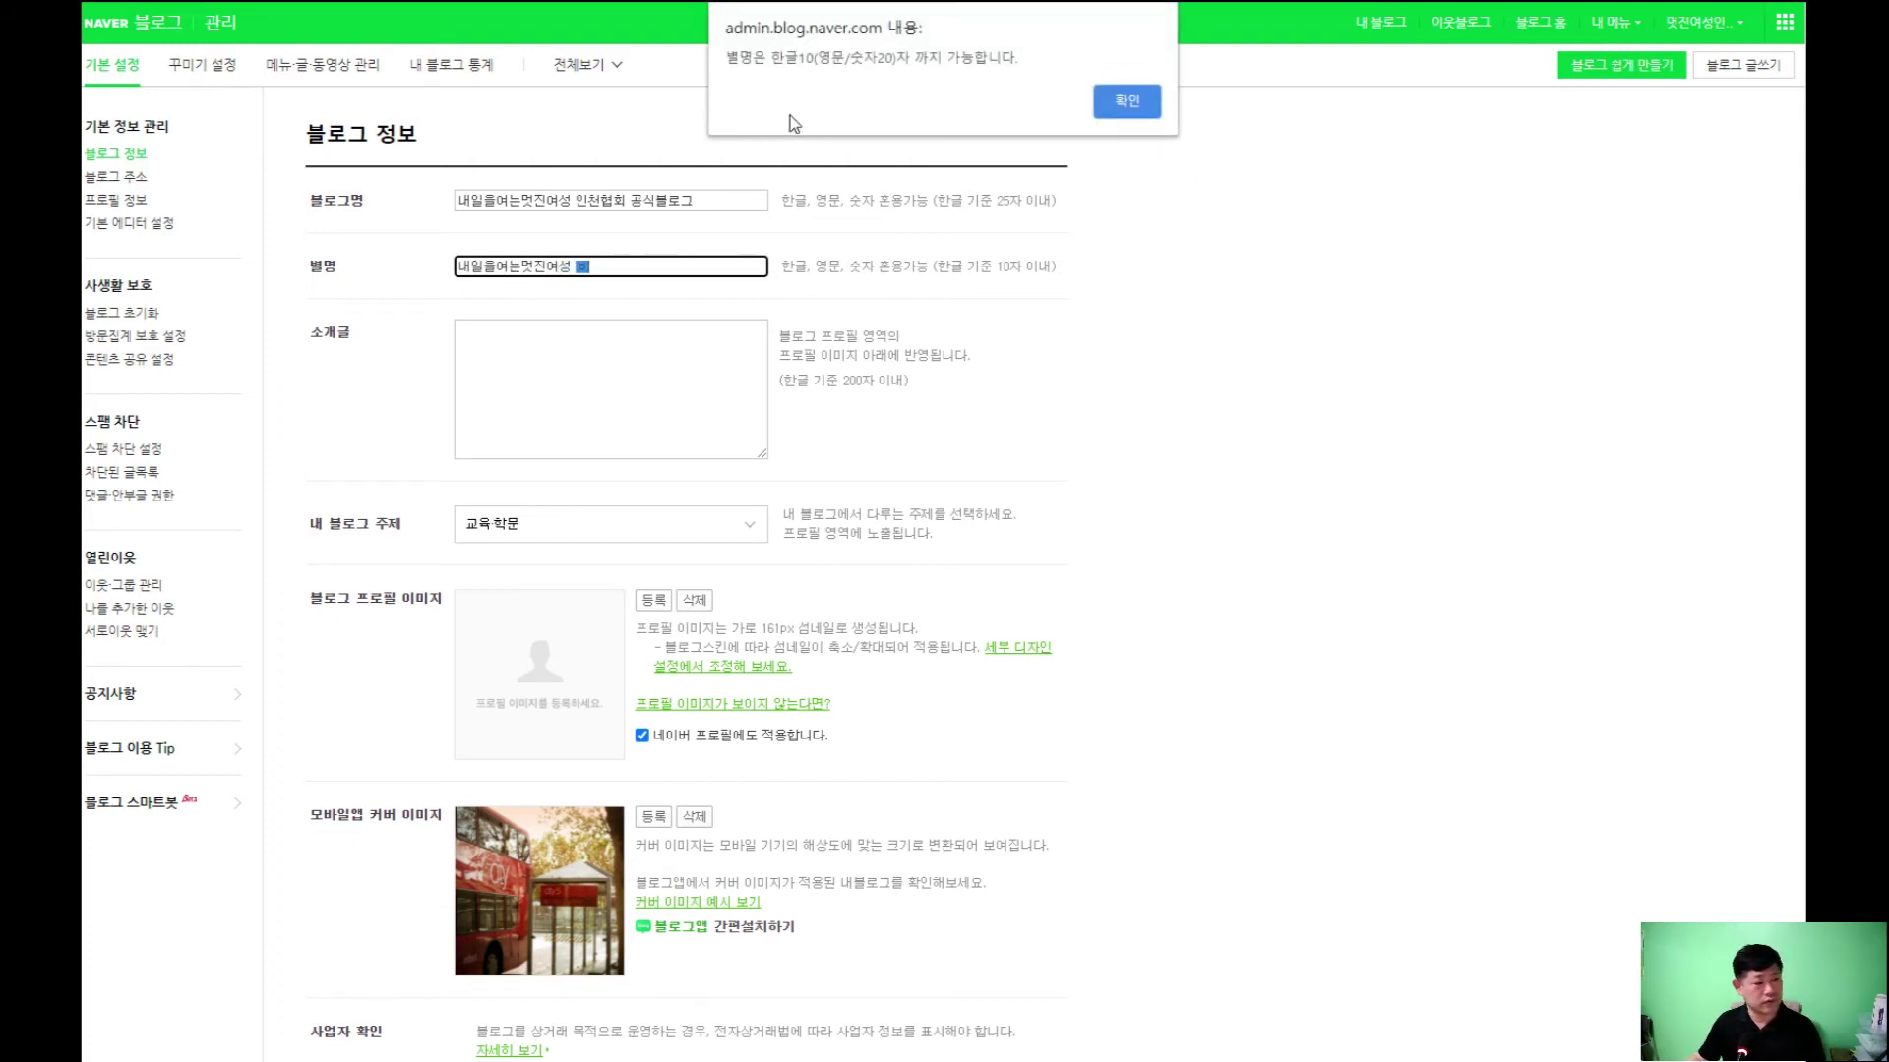
left_click(1128, 101)
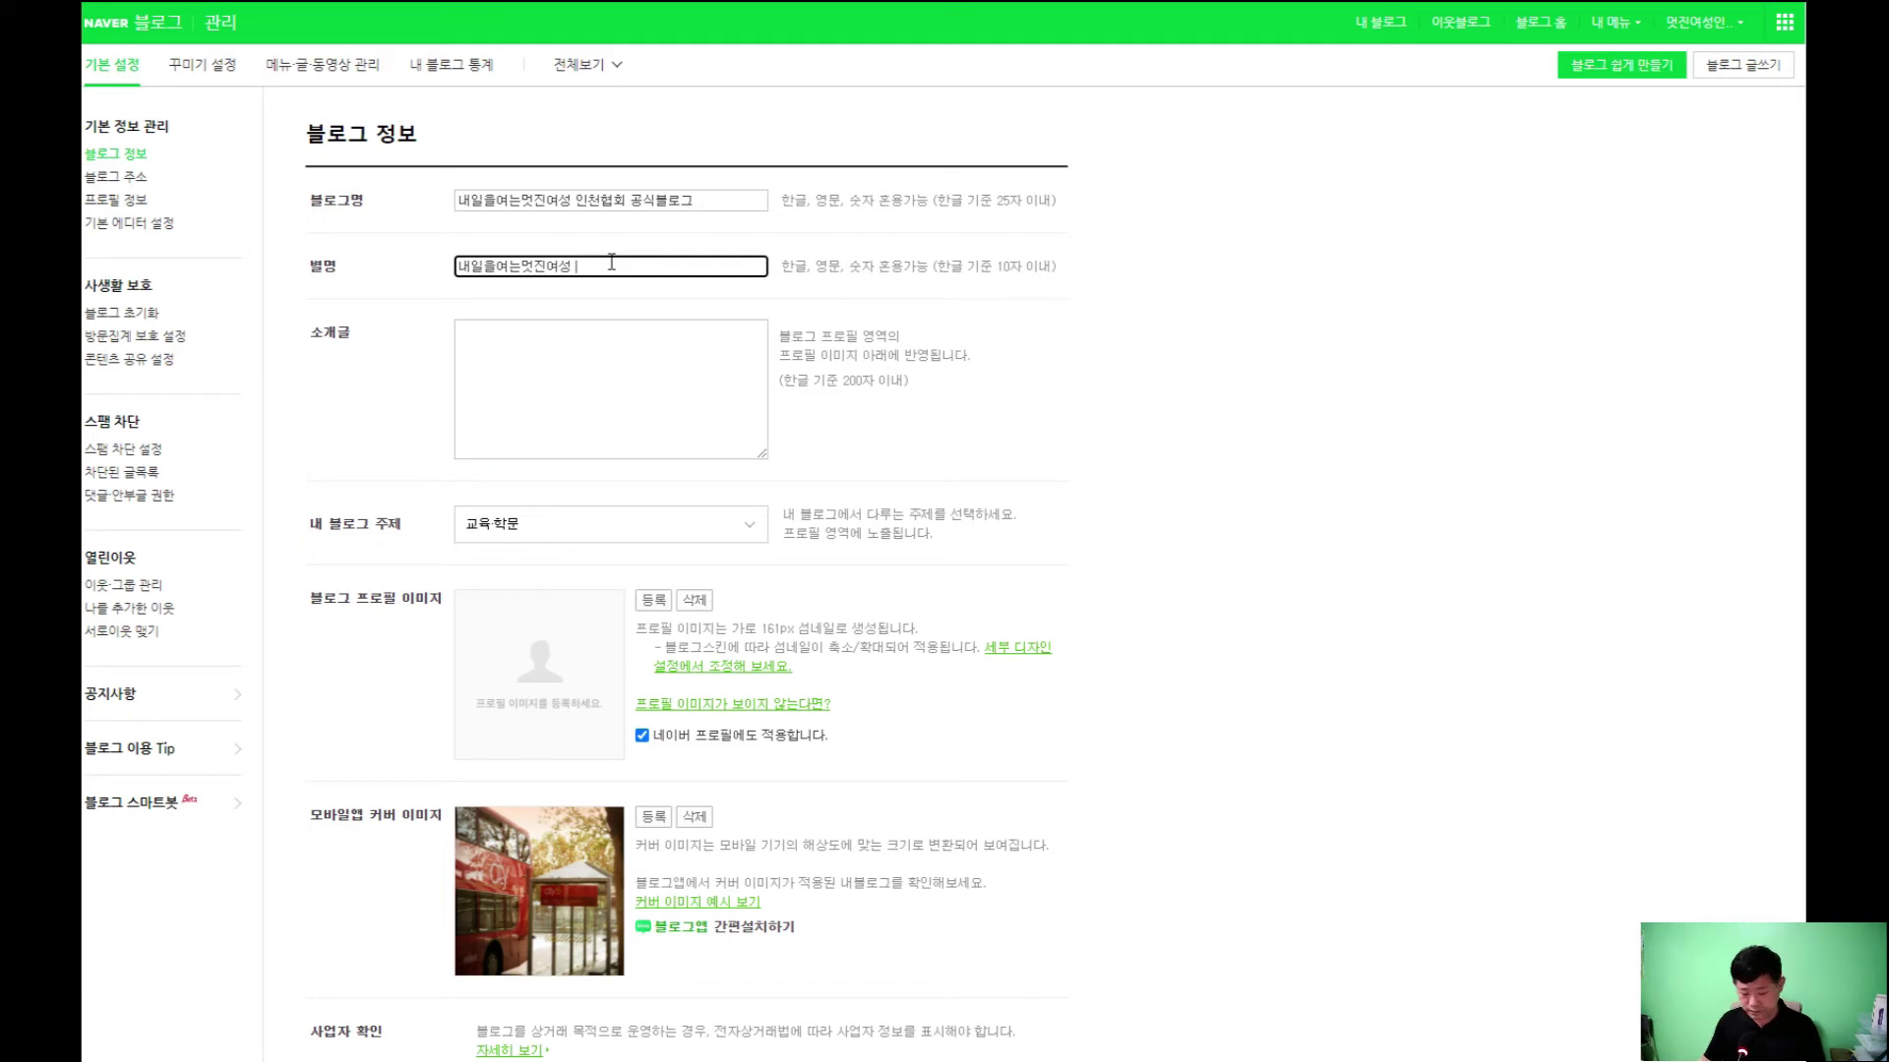
key("BackSpace")
key("BackSpace")
key("BackSpace")
key("BackSpace")
key("BackSpace")
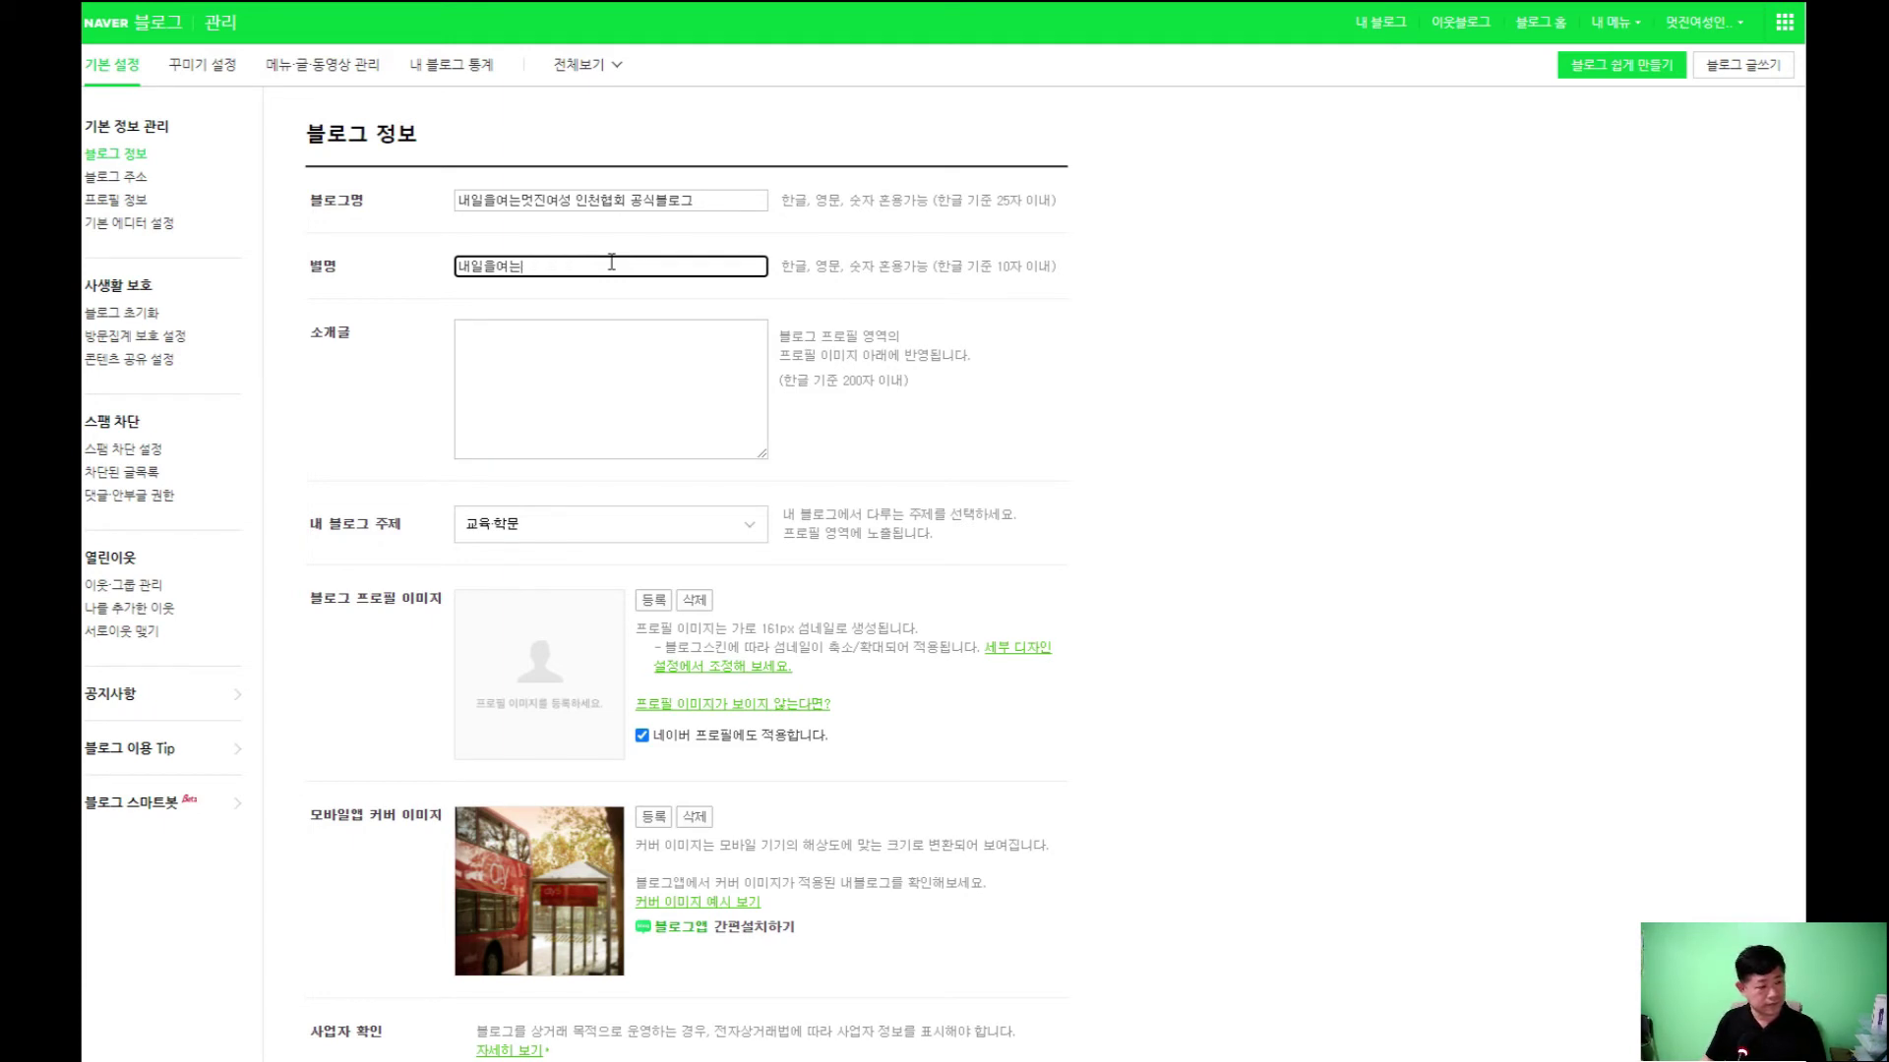
key("BackSpace")
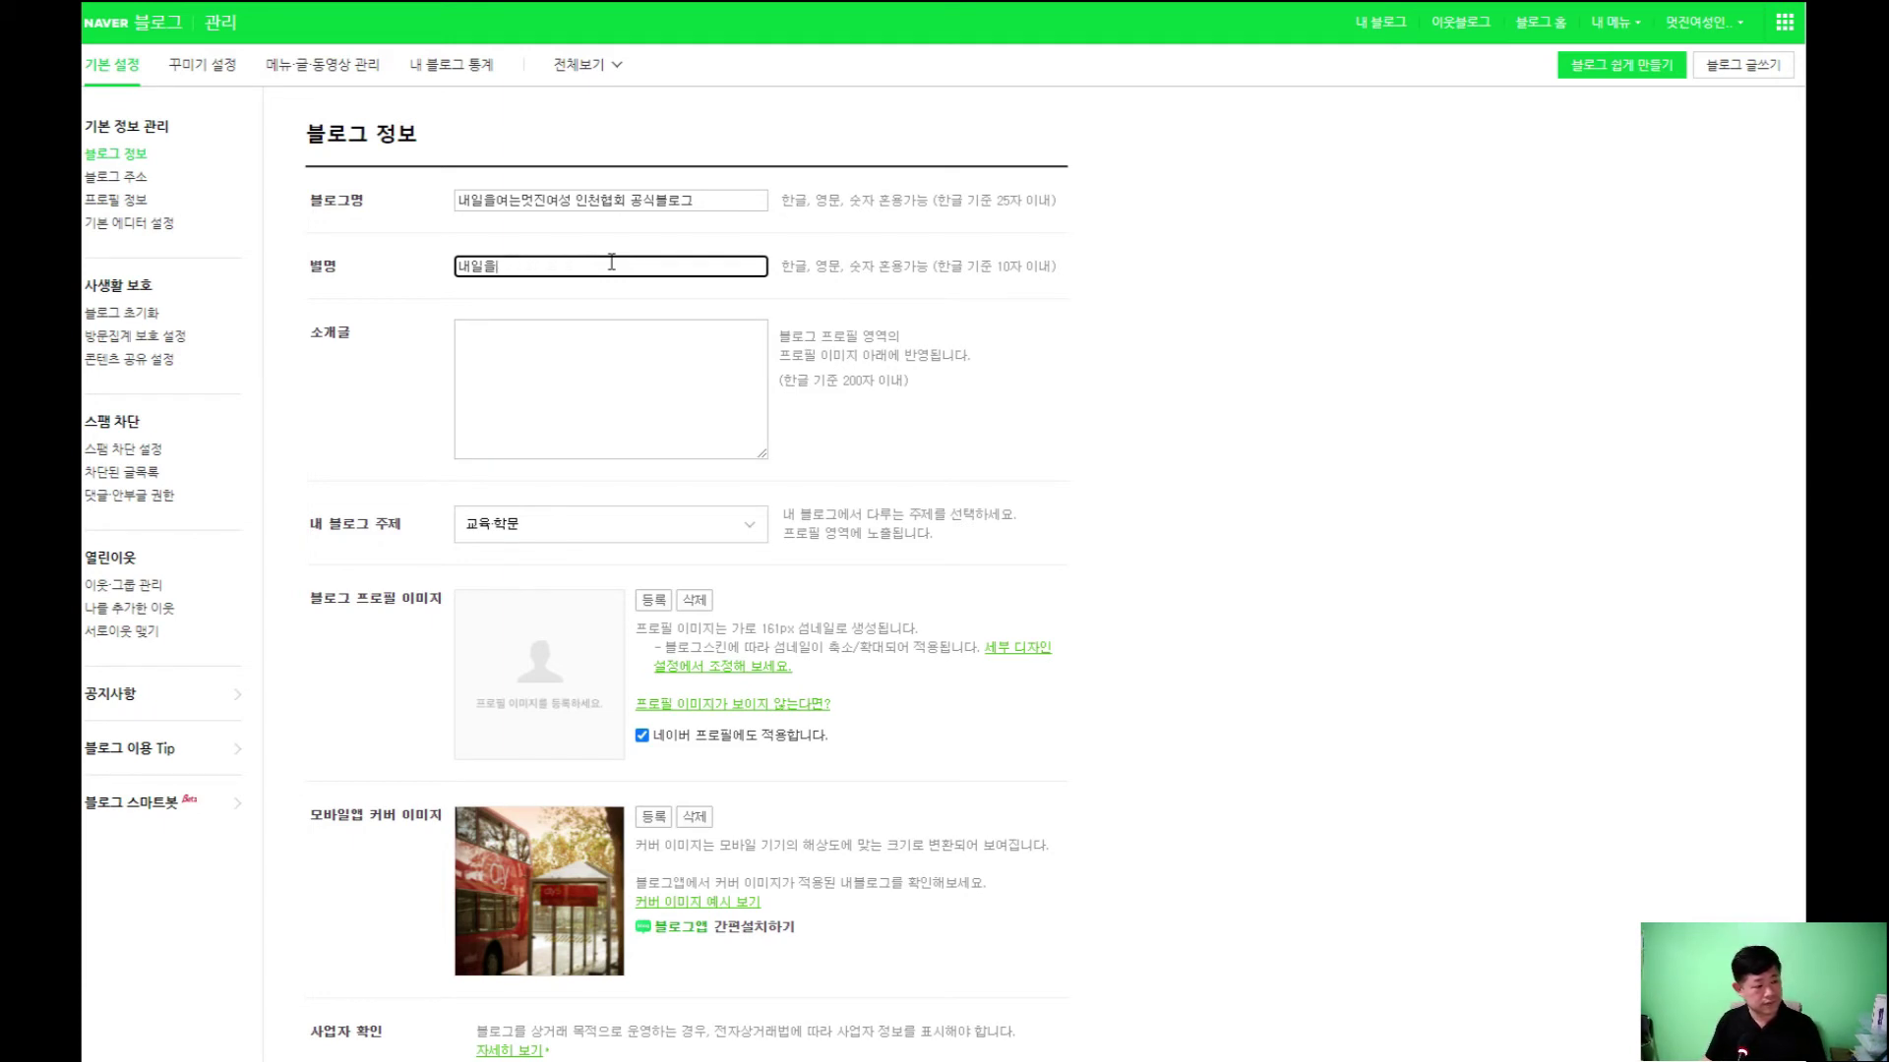
type("여는멋진여성")
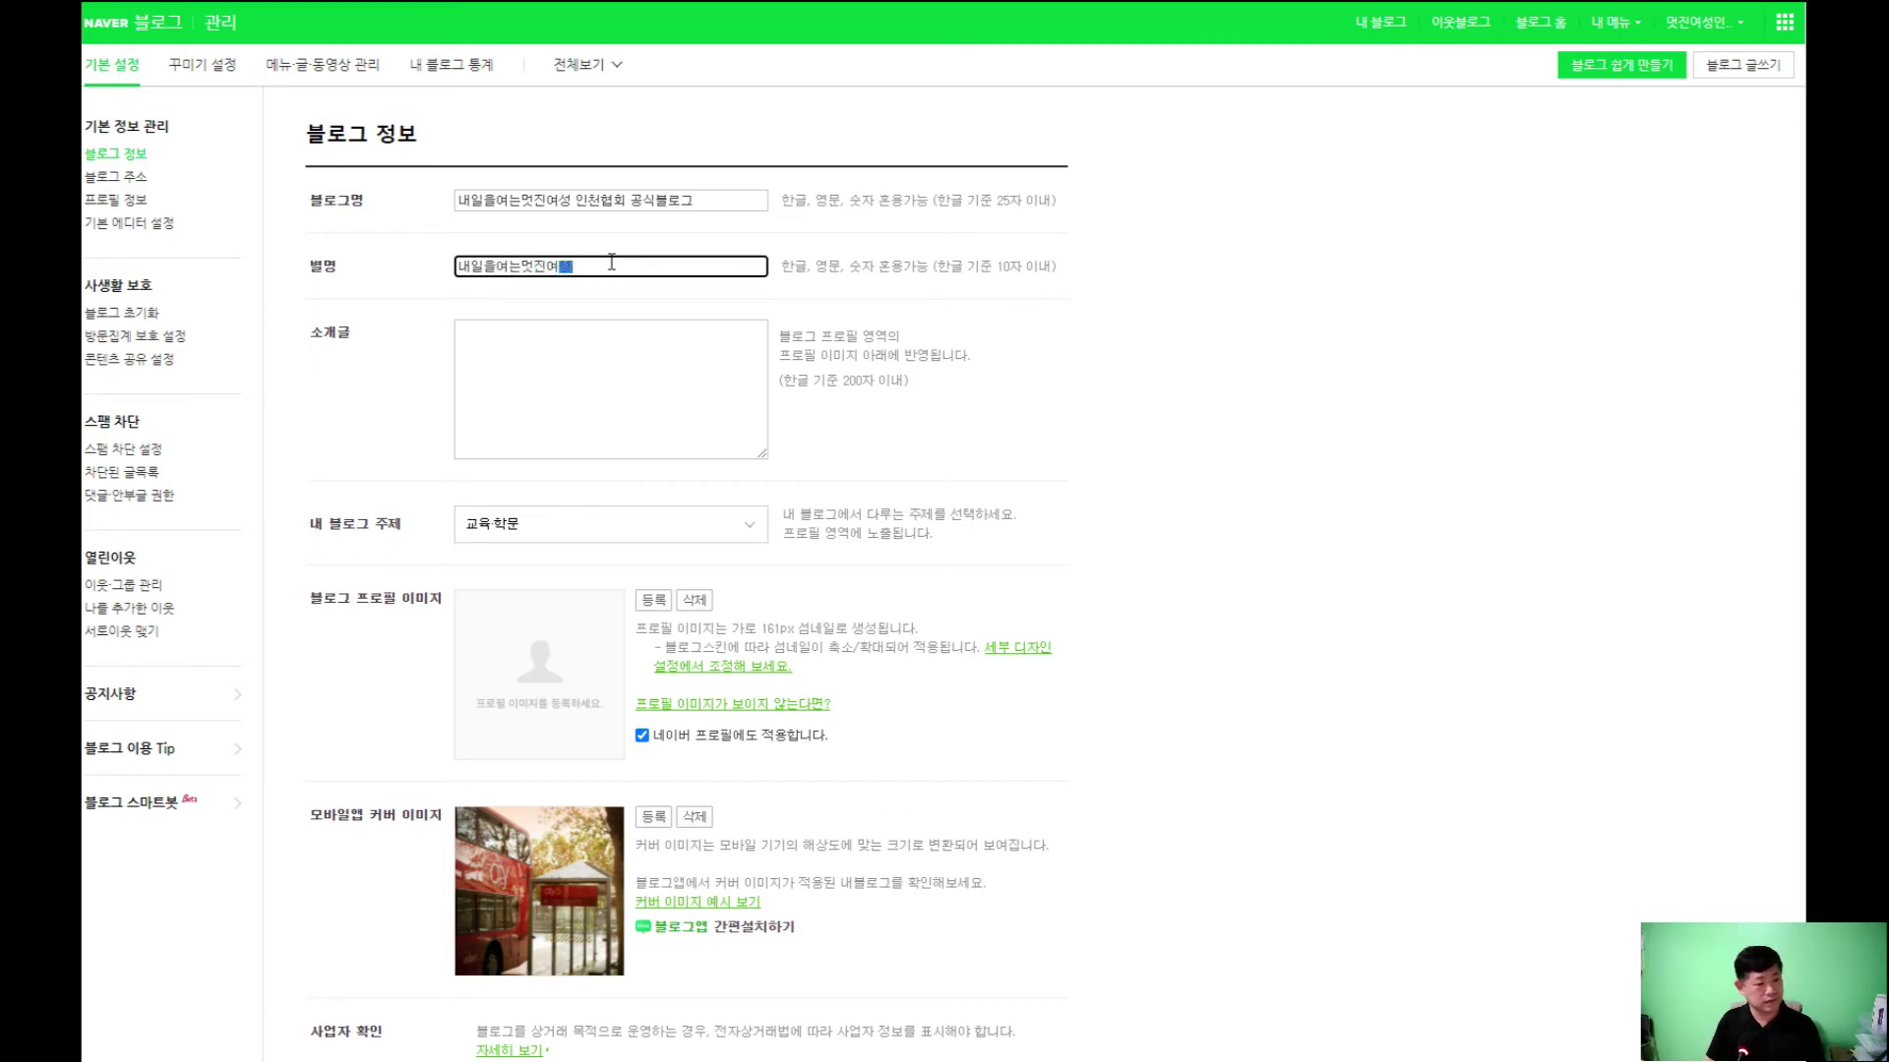
Clear the nickname (별명) and set it to "멋진여성 인천협회"
key("BackSpace")
key("BackSpace")
key("BackSpace")
key("BackSpace")
key("BackSpace")
key("BackSpace")
key("BackSpace")
key("BackSpace")
key("BackSpace")
key("BackSpace")
key("BackSpace")
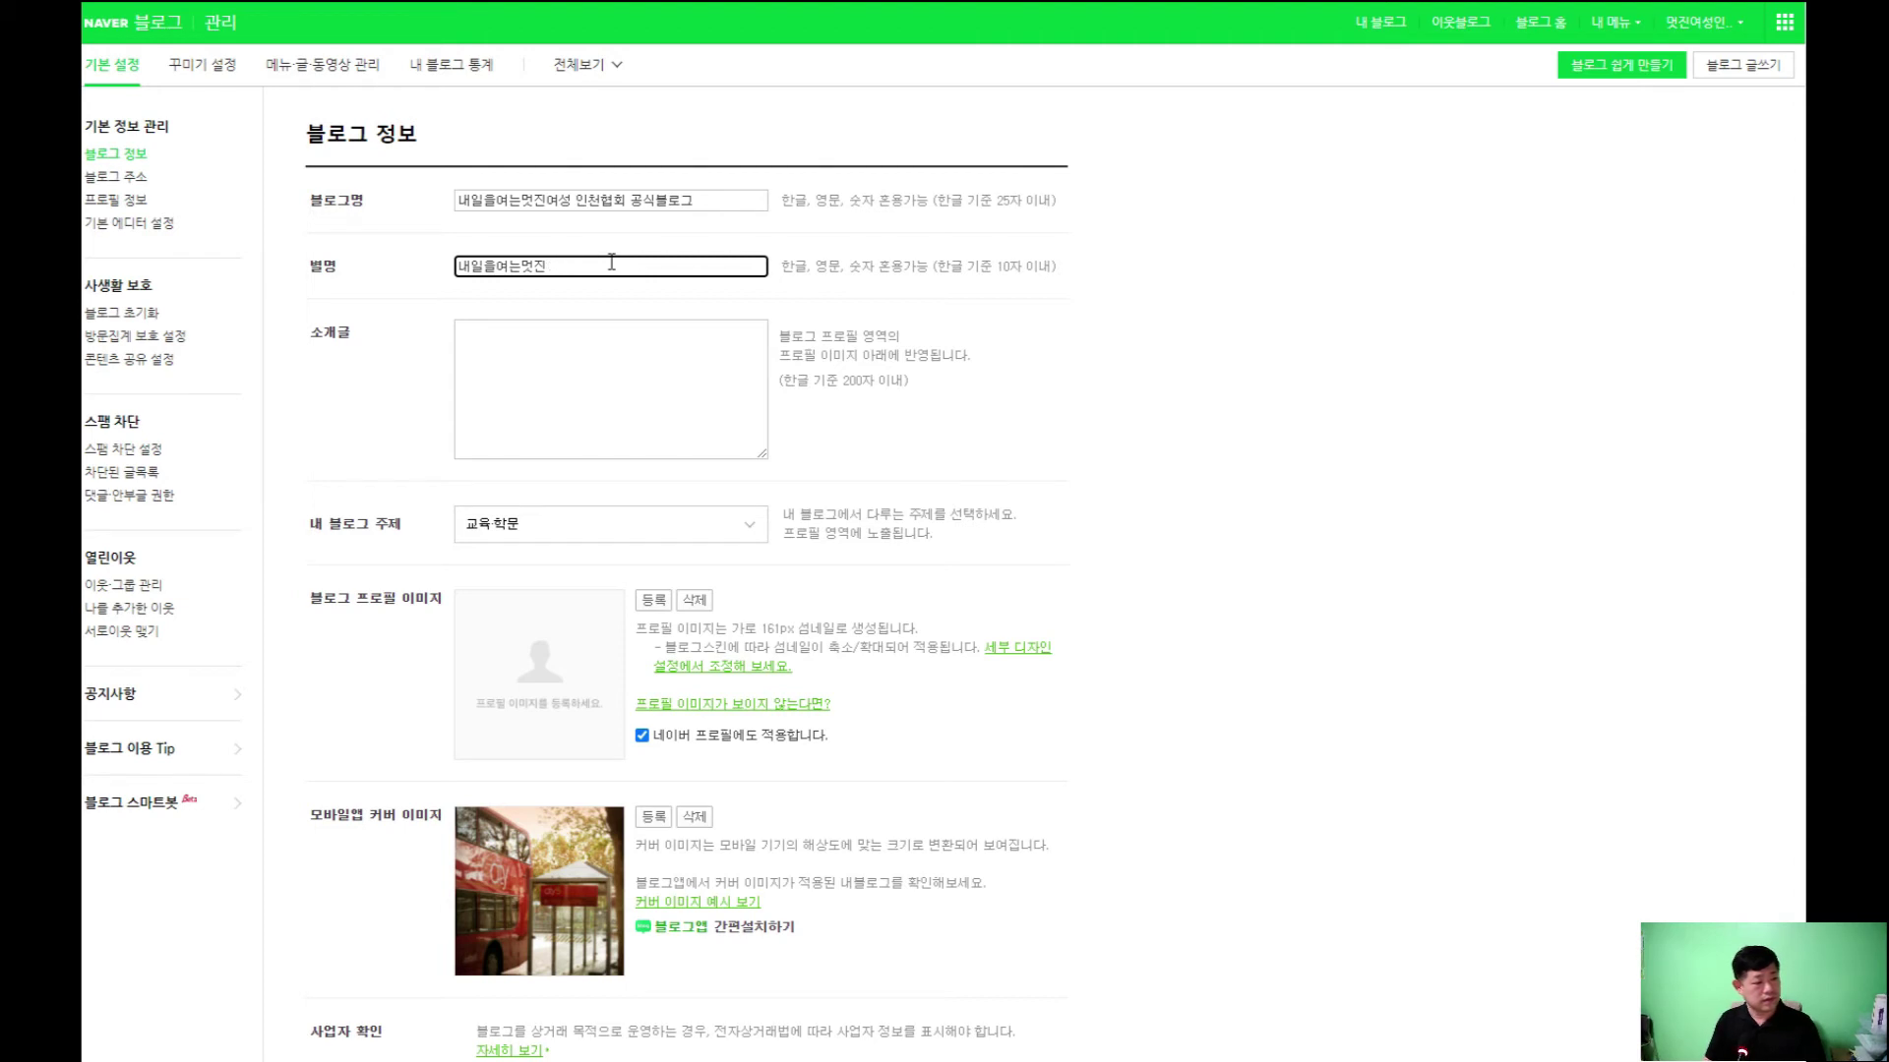
type("ㅁ멋ㅈ진여성 ")
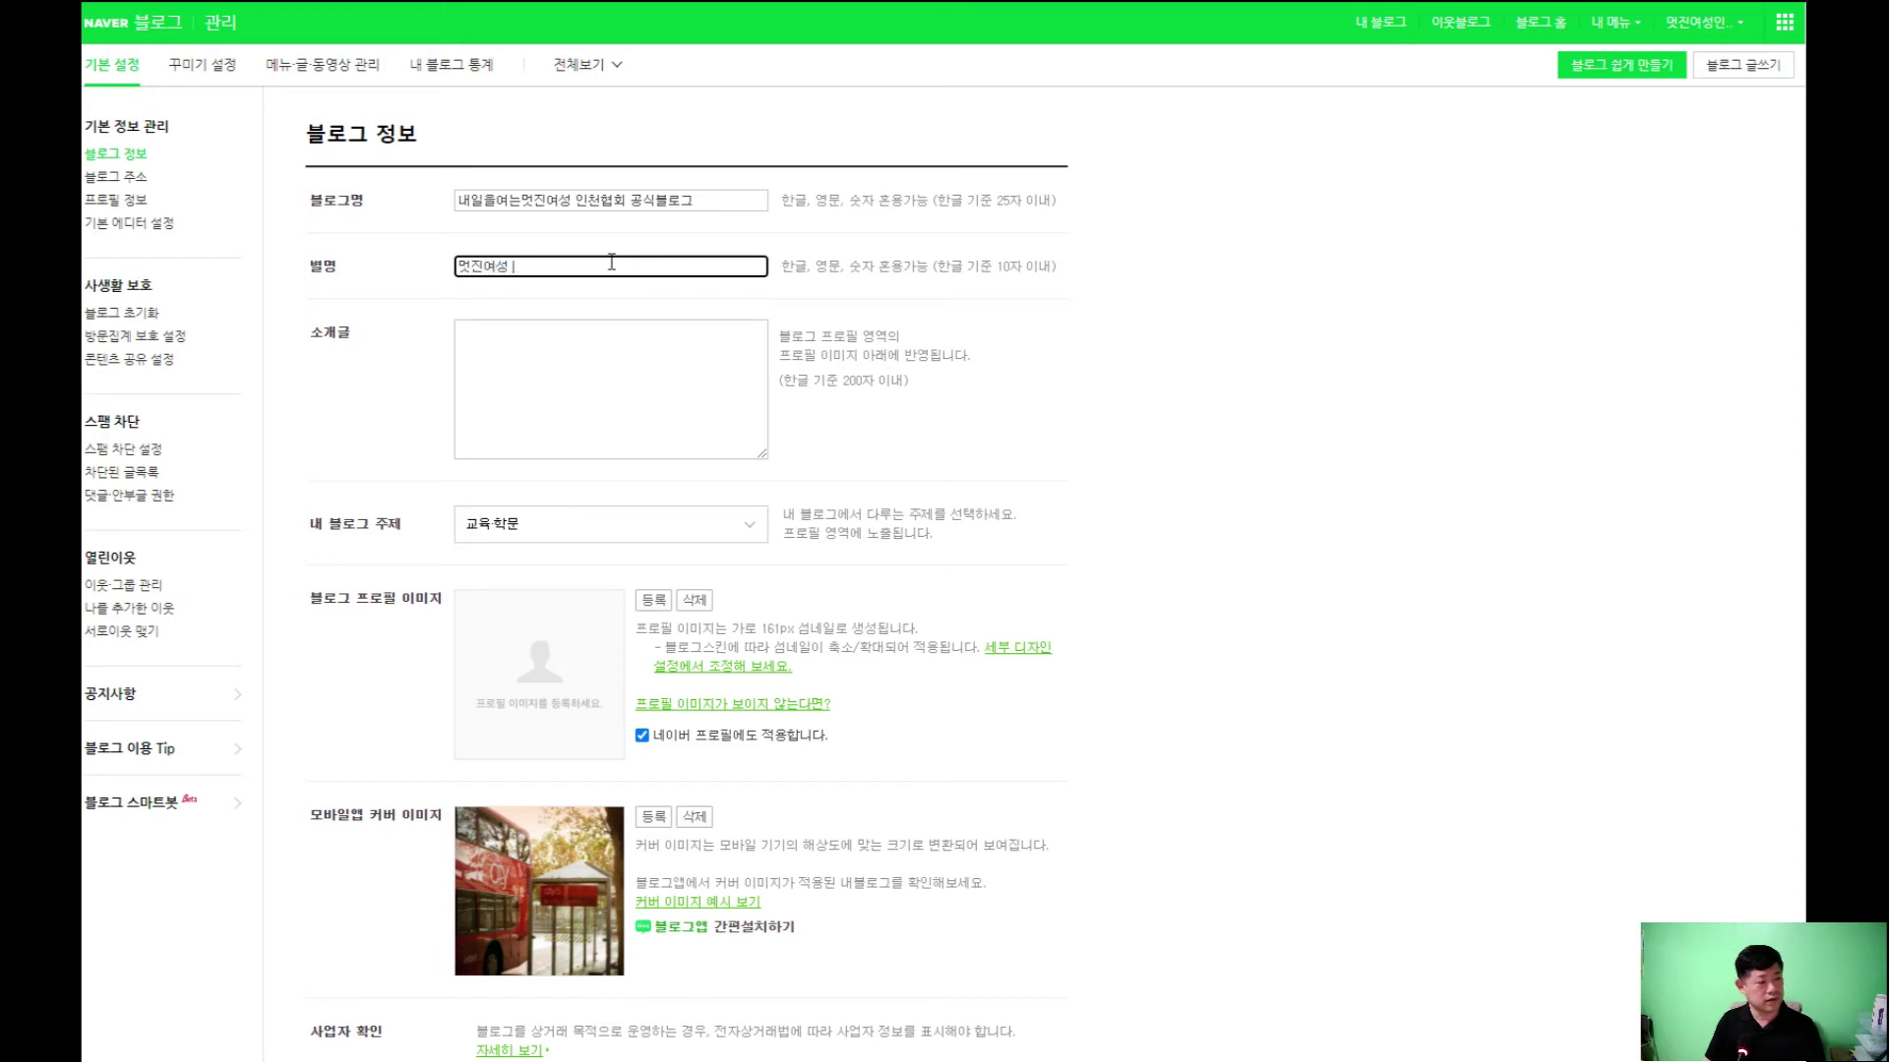
type("인천협회")
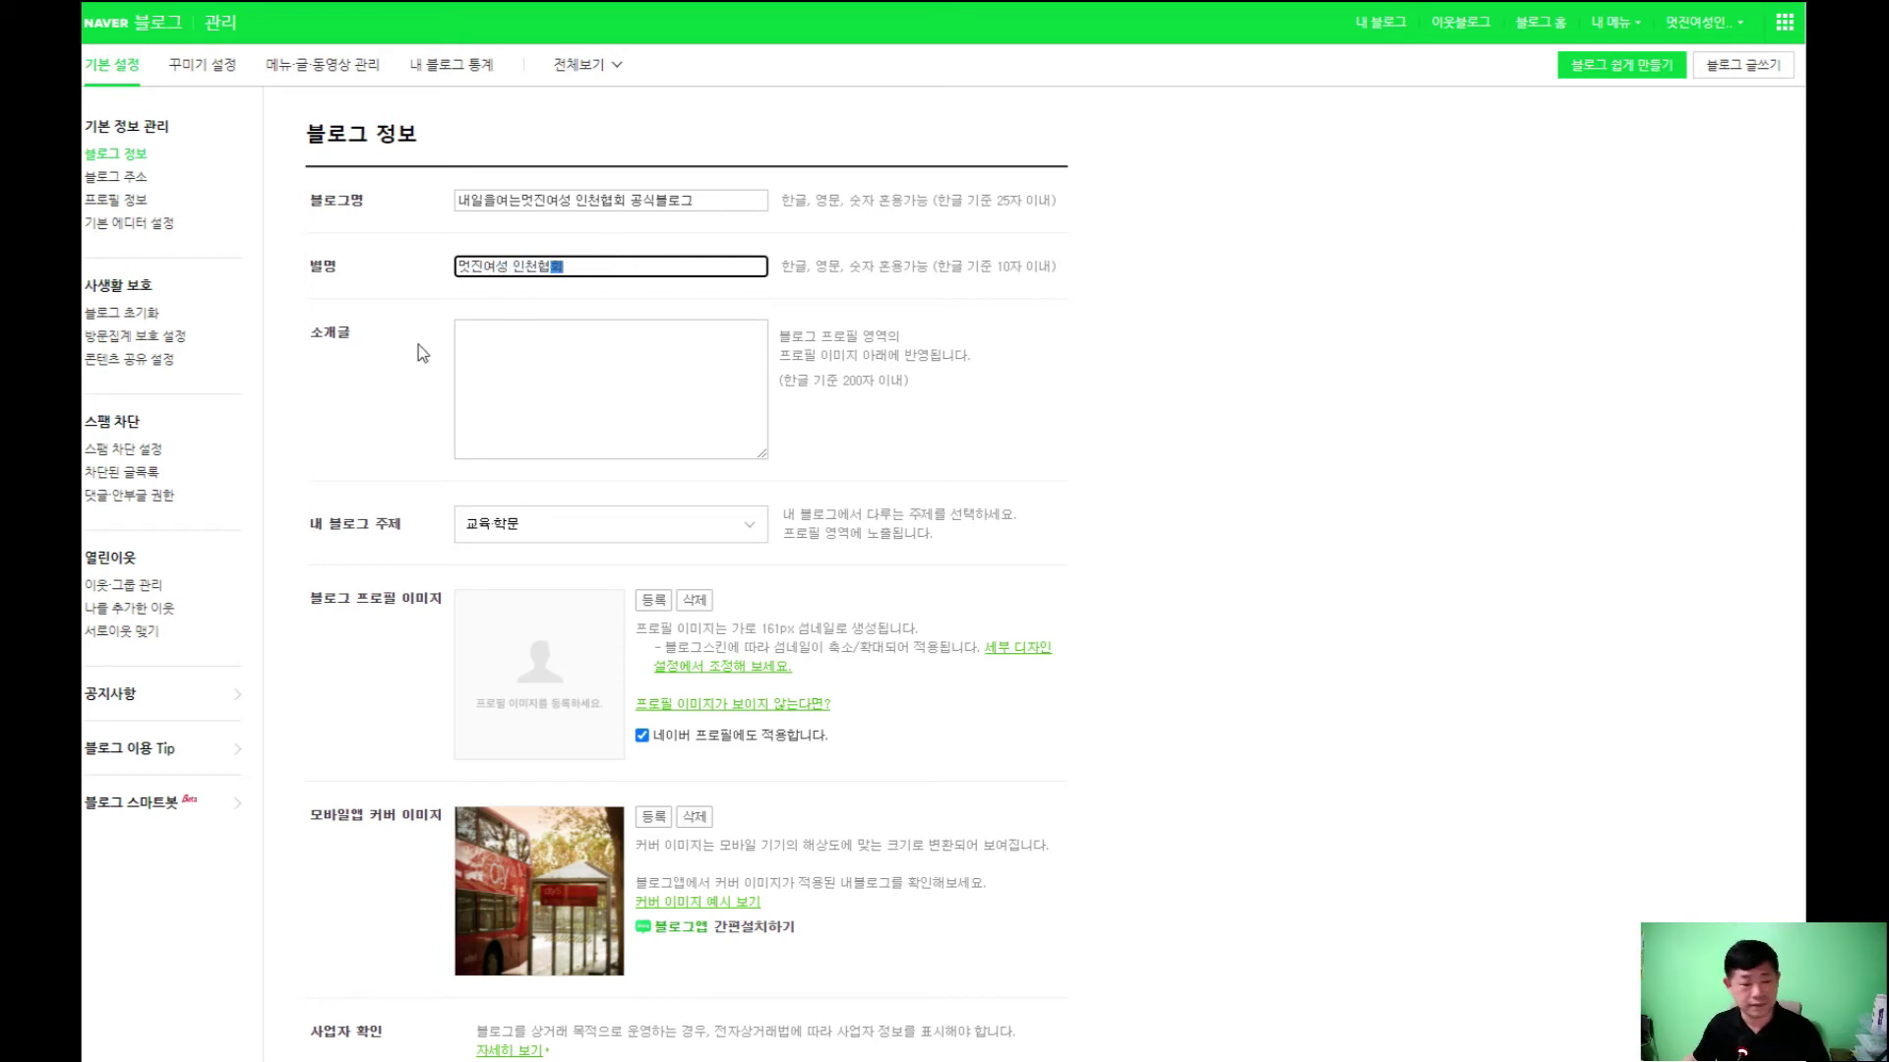
Paste the copied description of the Incheon disabled women's organization into the blog introduction (소개글)
left_click(583, 383)
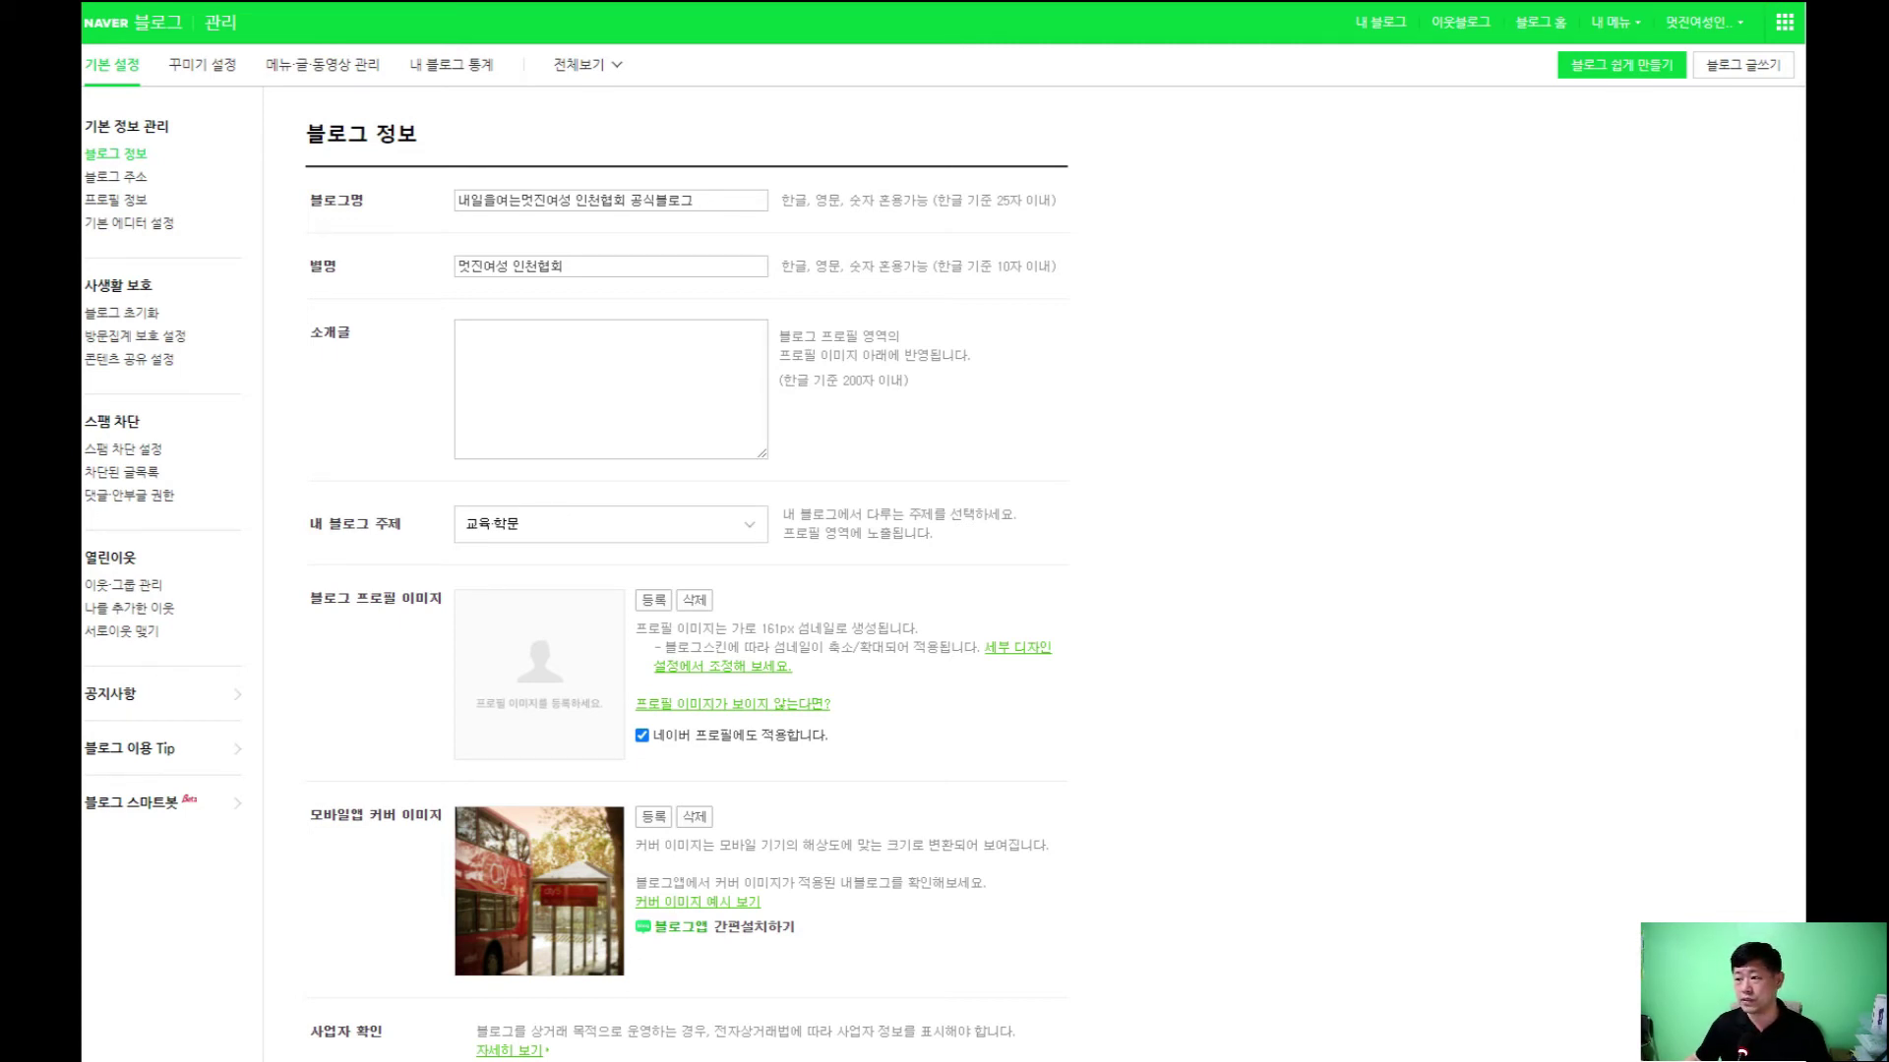
left_click(482, 389)
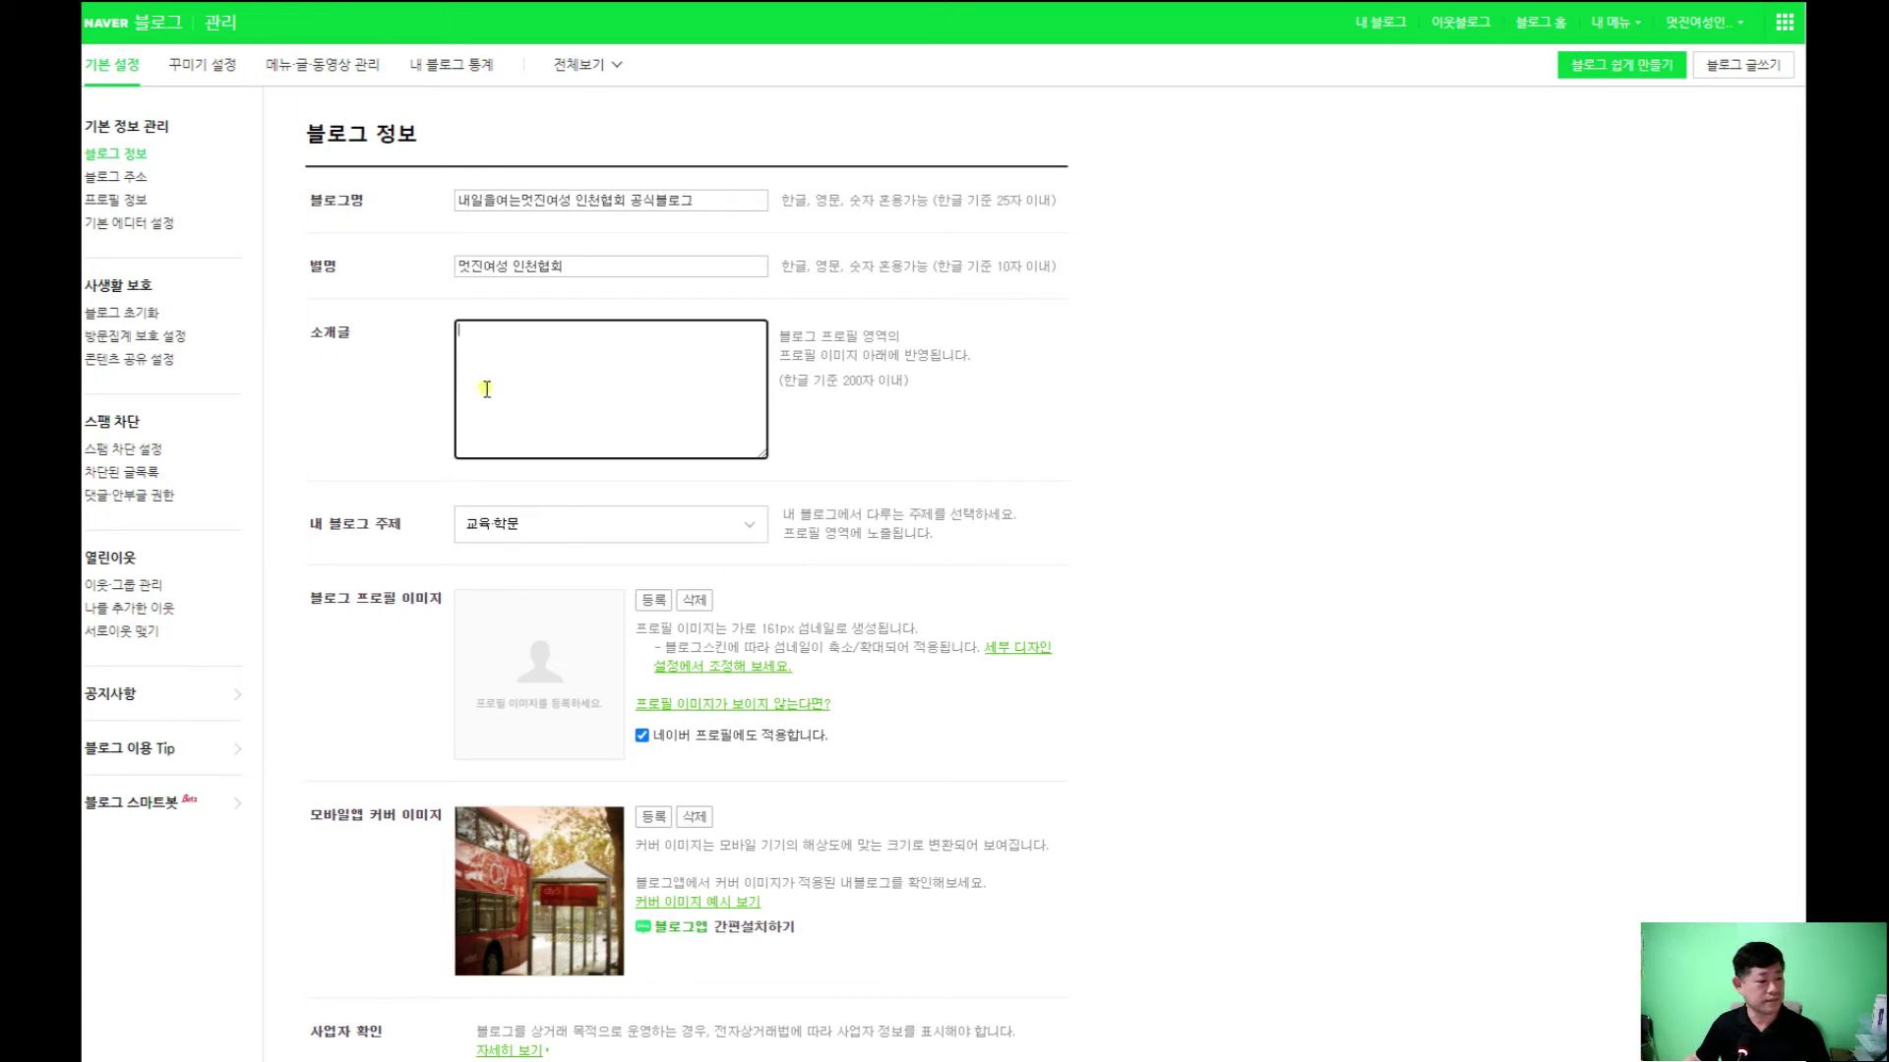
right_click(486, 395)
left_click(547, 555)
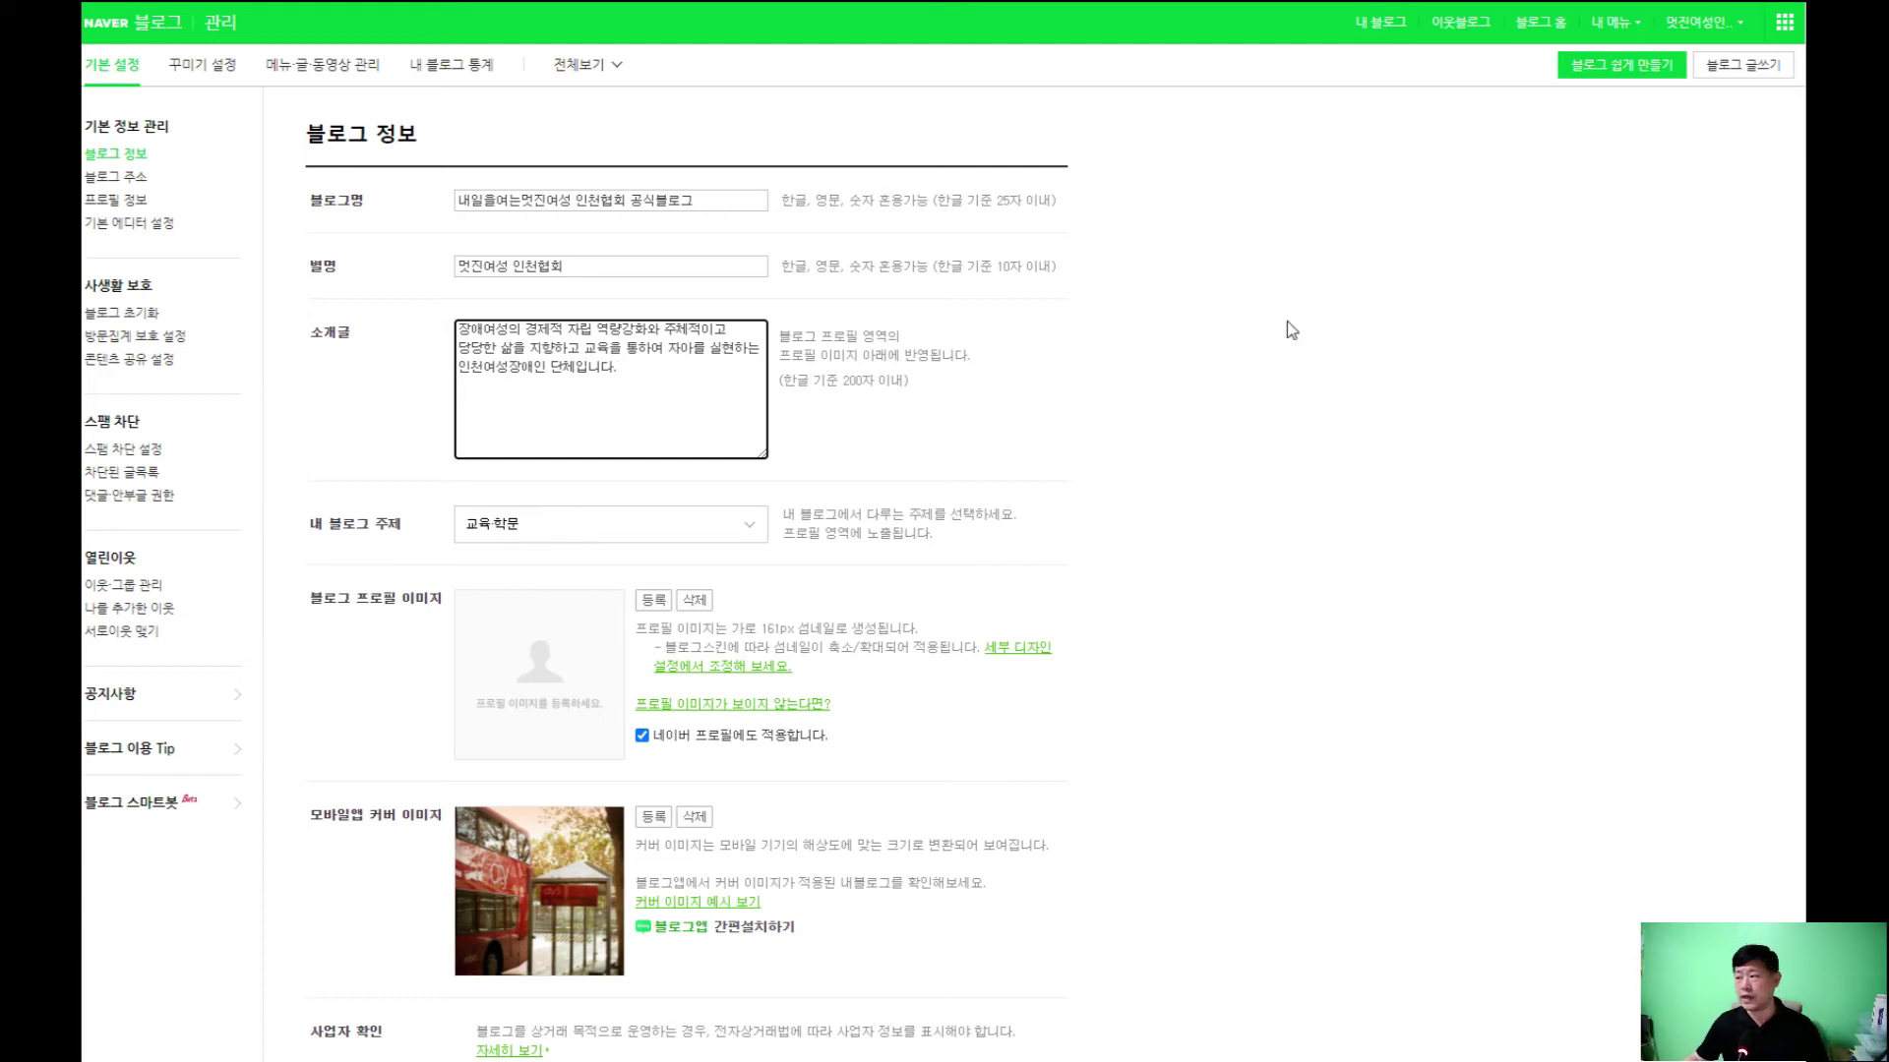
key("alt+Tab")
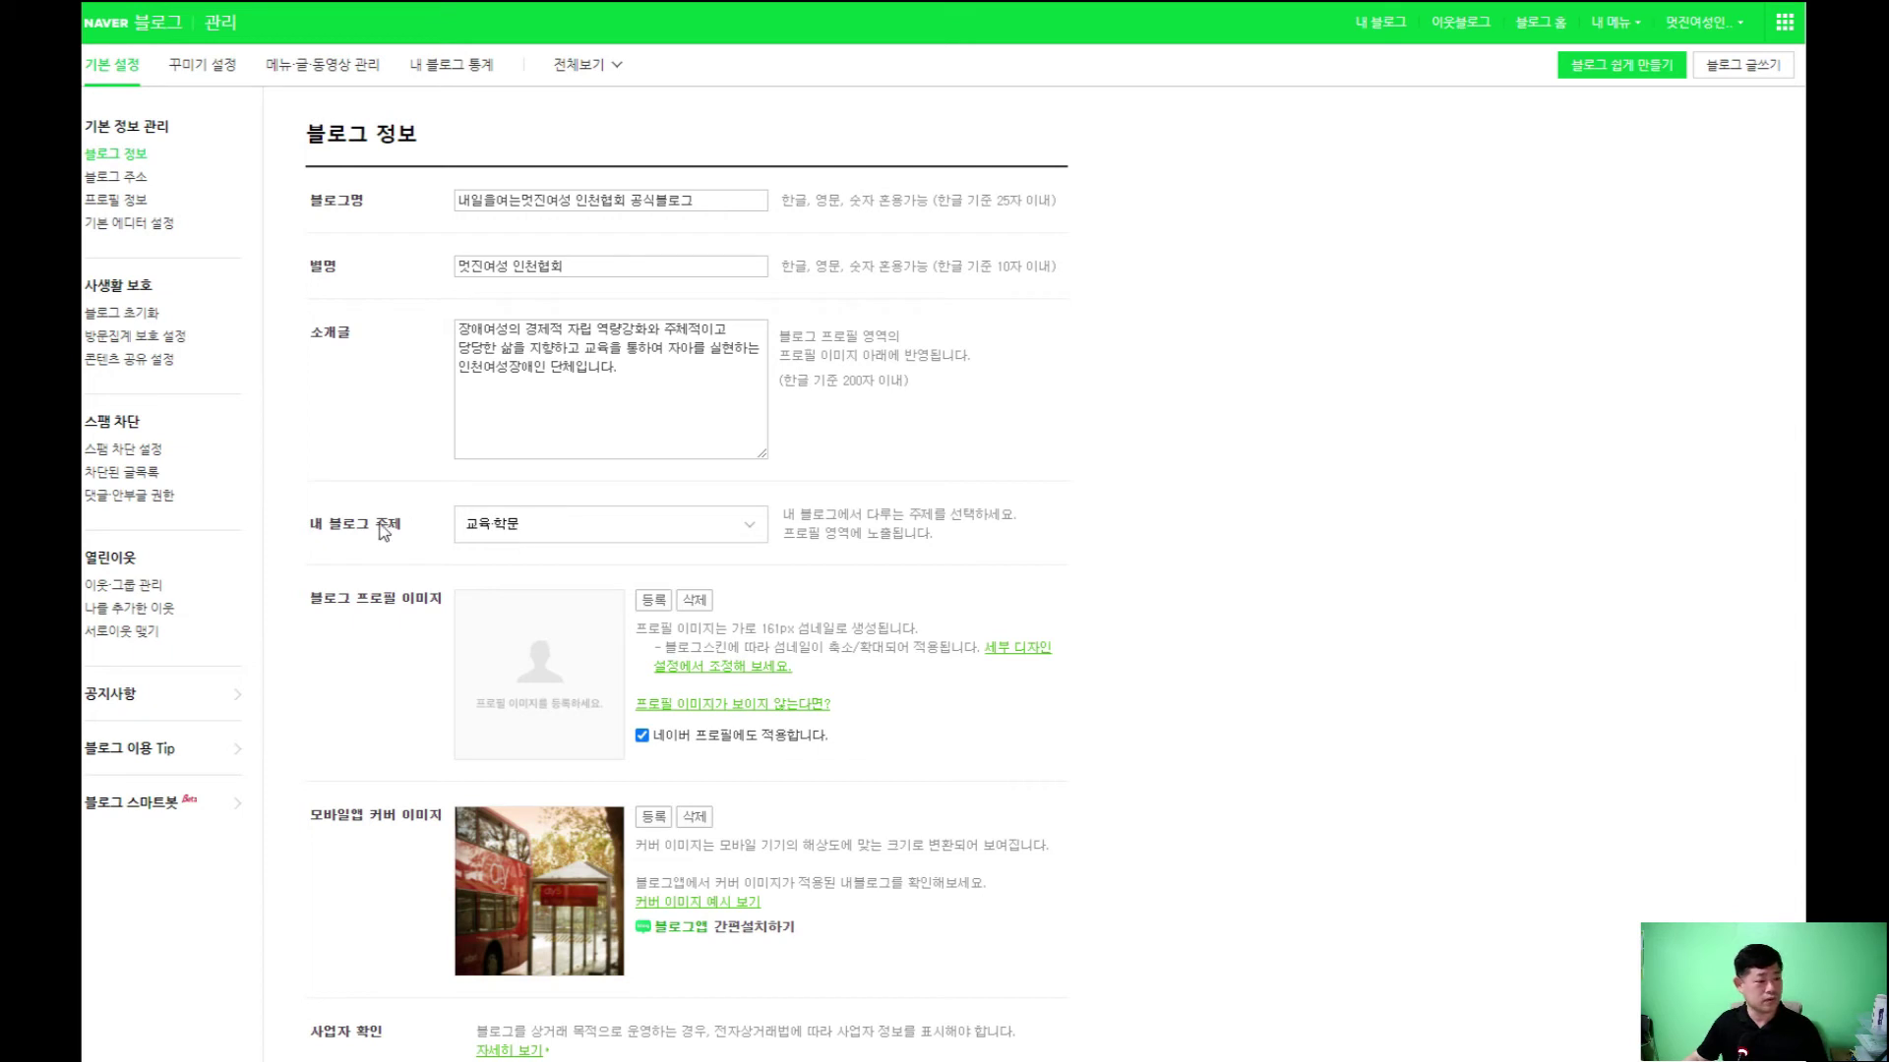
Look through the blog topic options and select 교육·학문 as 내 블로그 주제
left_click(752, 536)
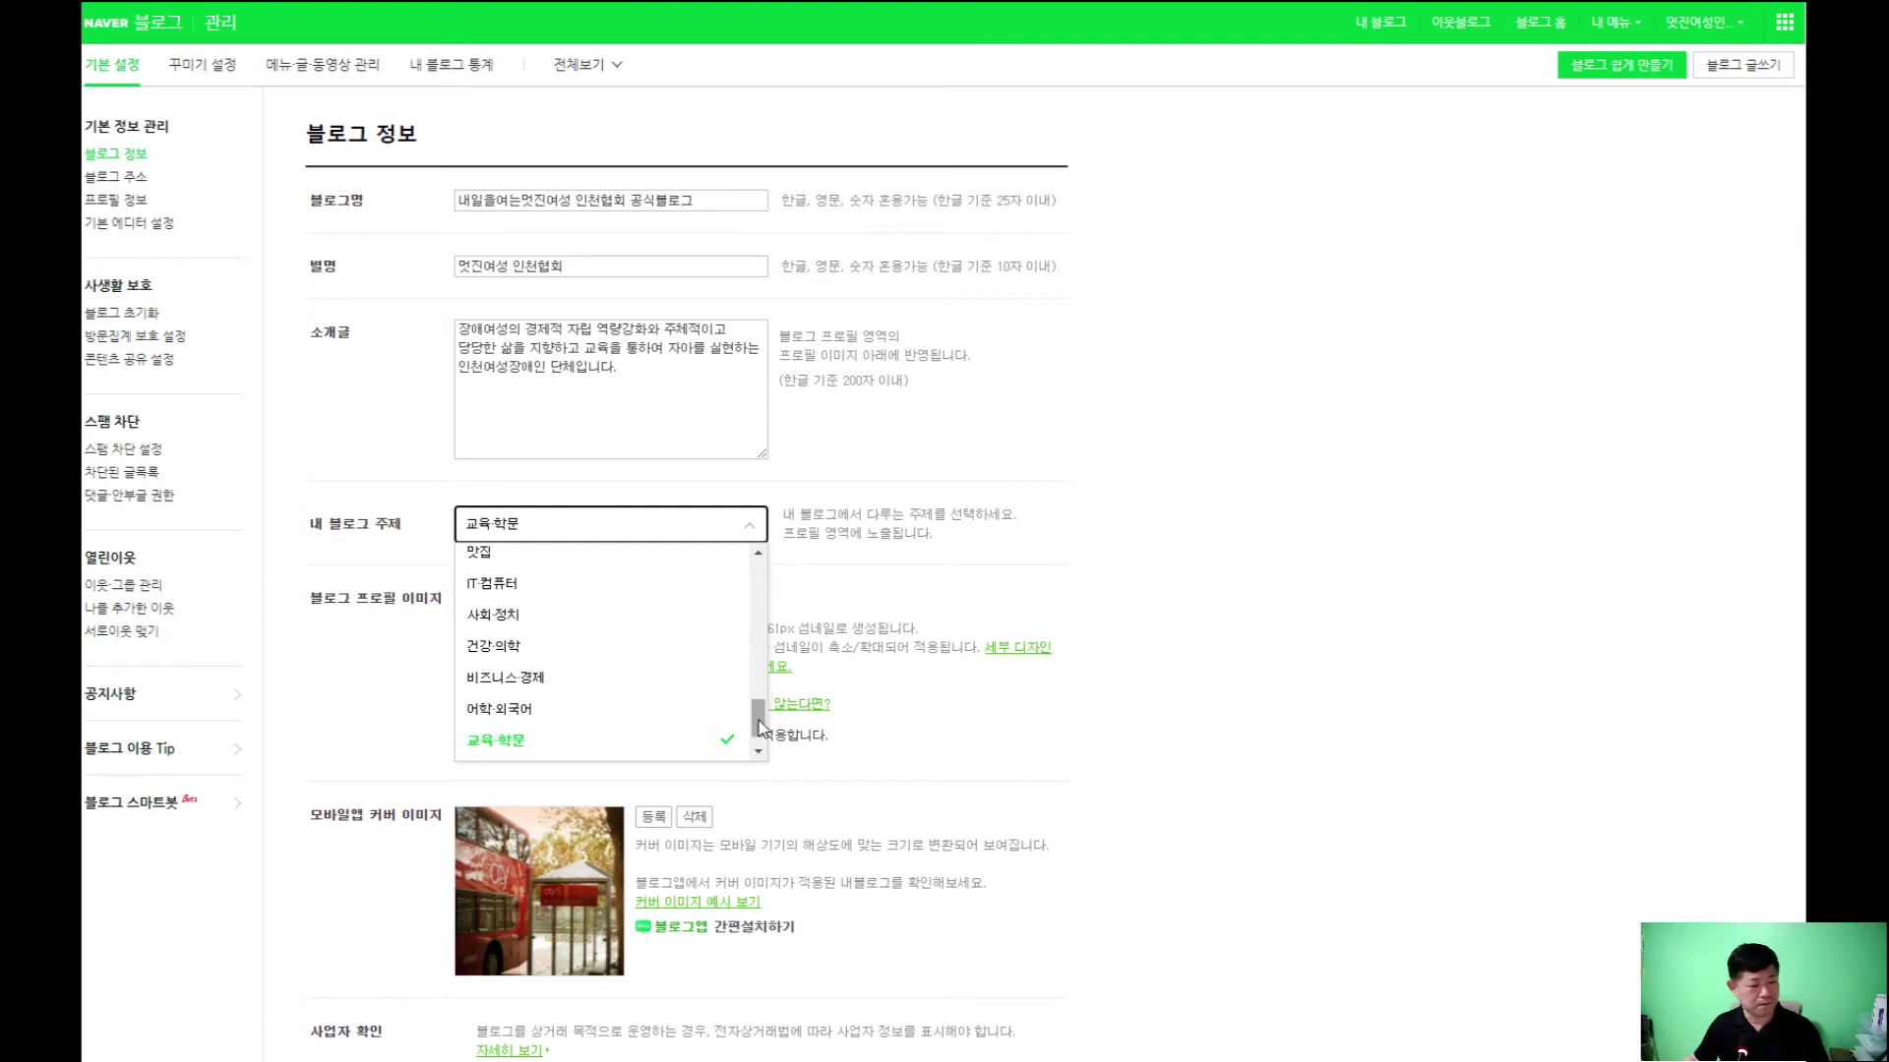
mouse_move(760, 728)
left_mouse_down()
mouse_move(765, 589)
mouse_move(761, 757)
left_mouse_up()
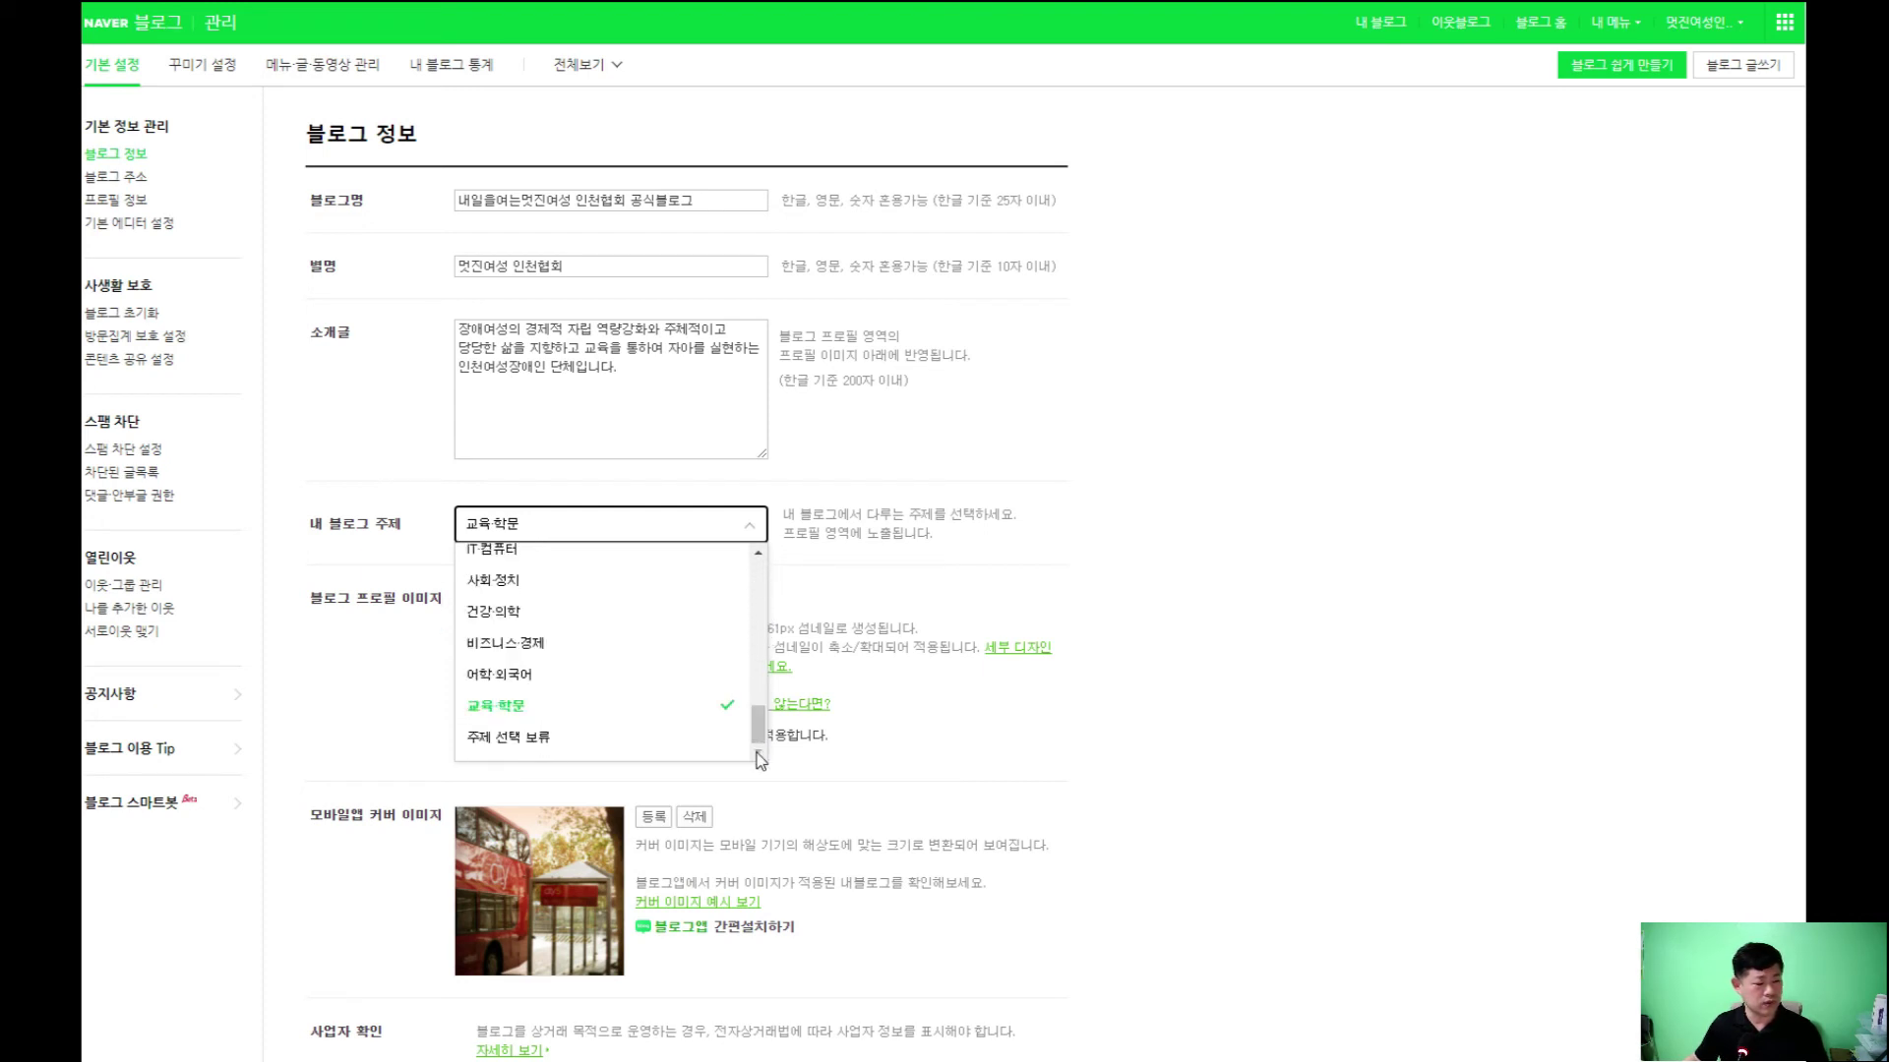
left_click(728, 708)
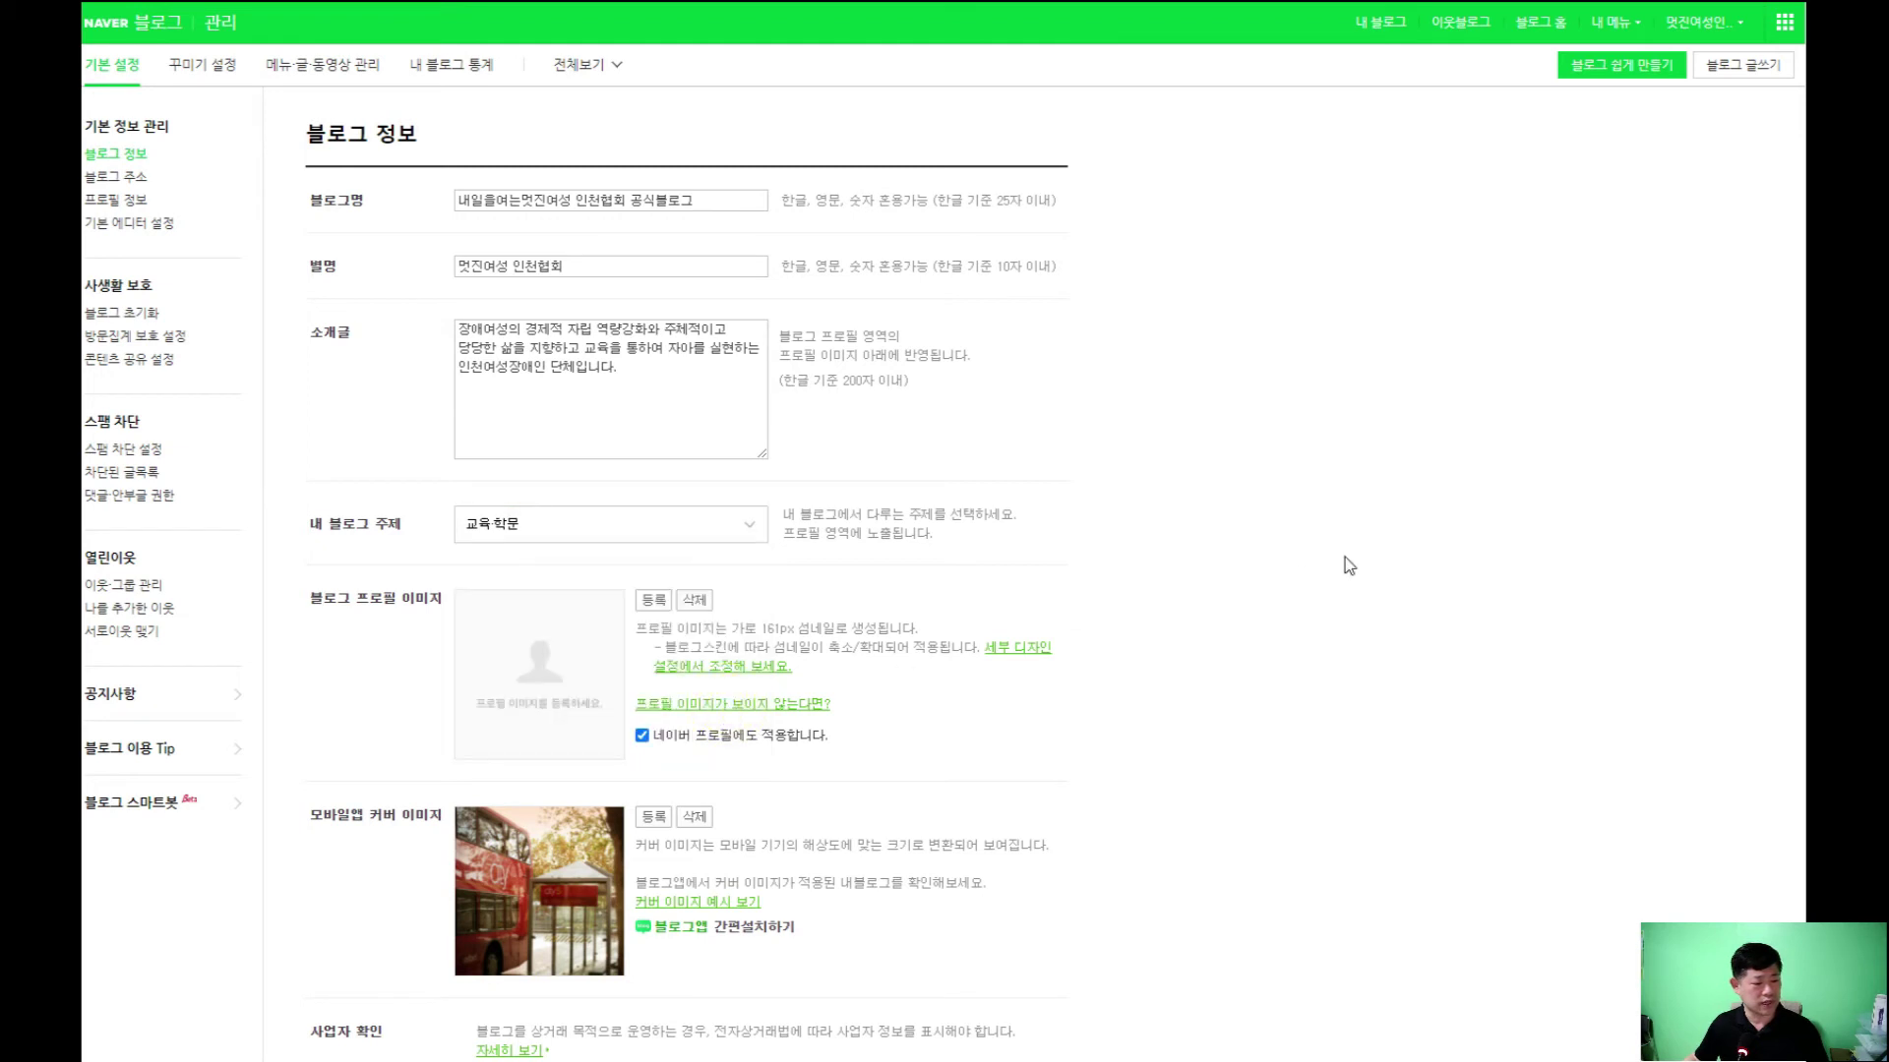
Register the desktop image file 1.gif as the blog profile image (블로그 프로필 이미지)
scroll(349, 591, "down", 3)
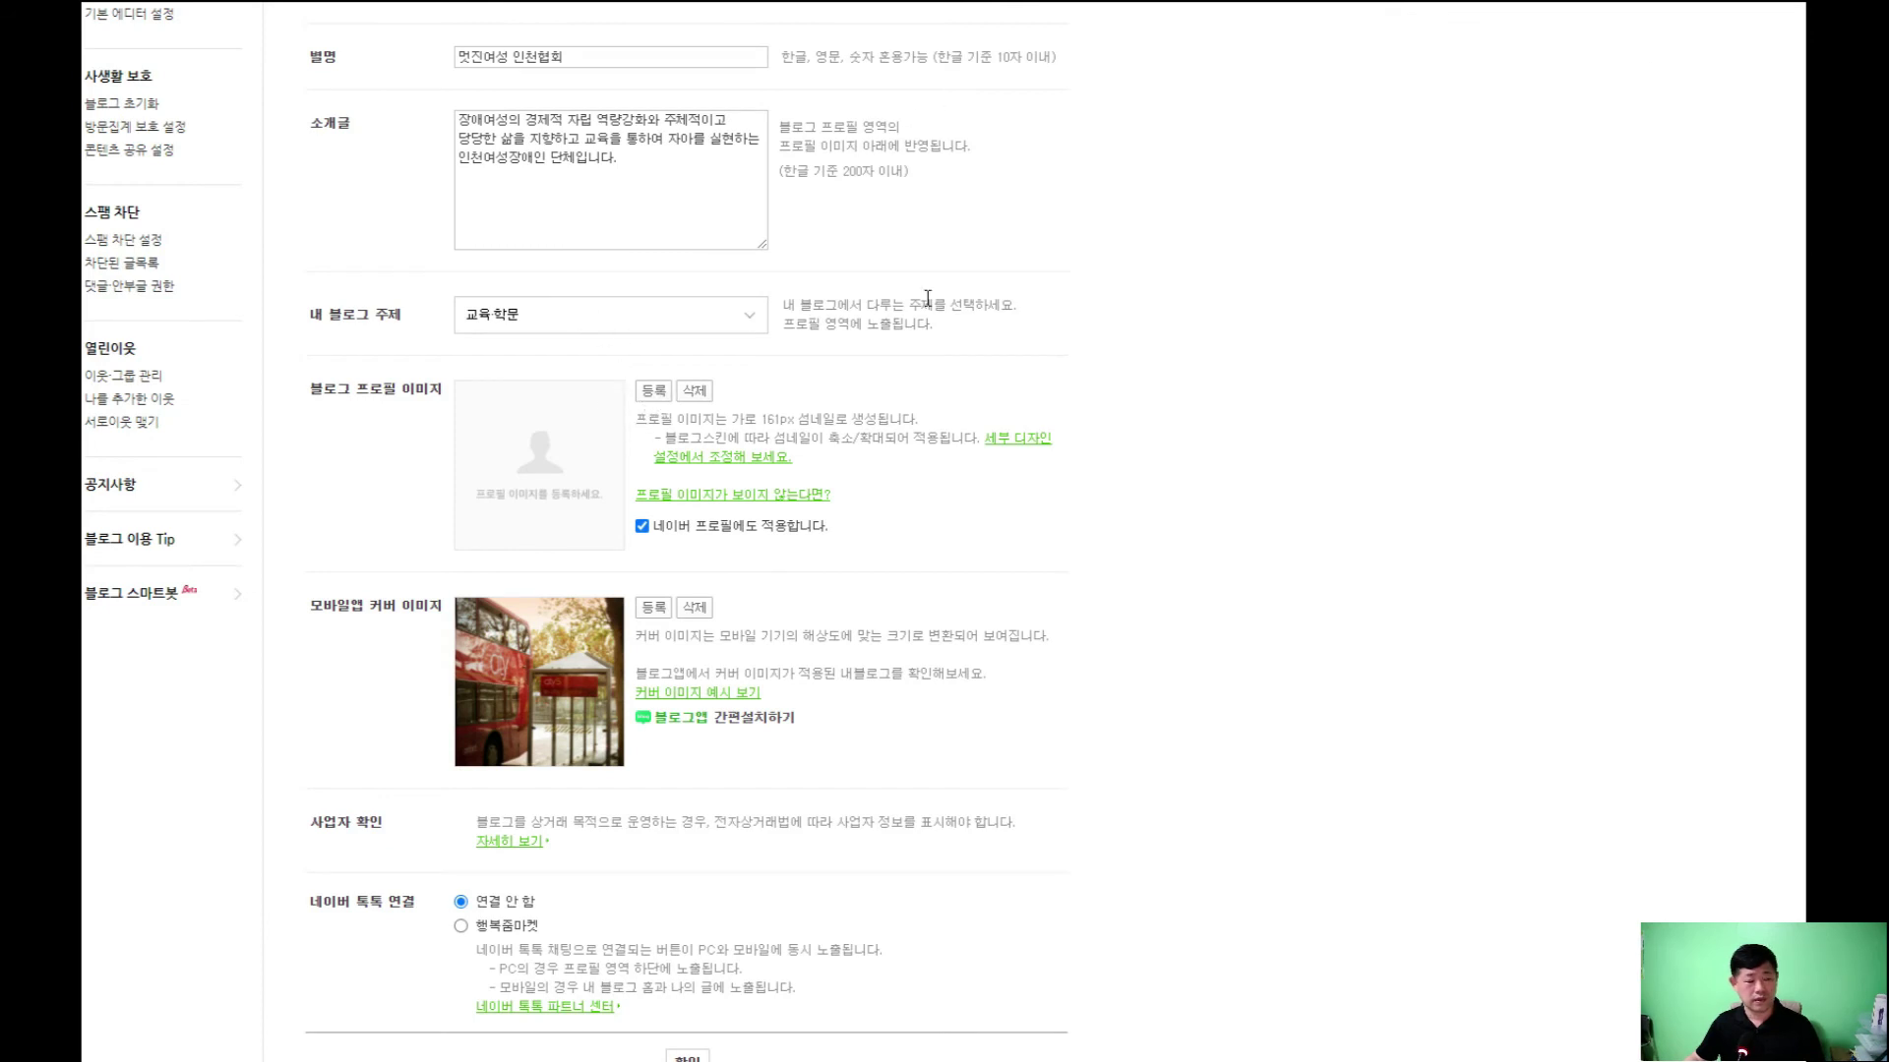
left_click(653, 390)
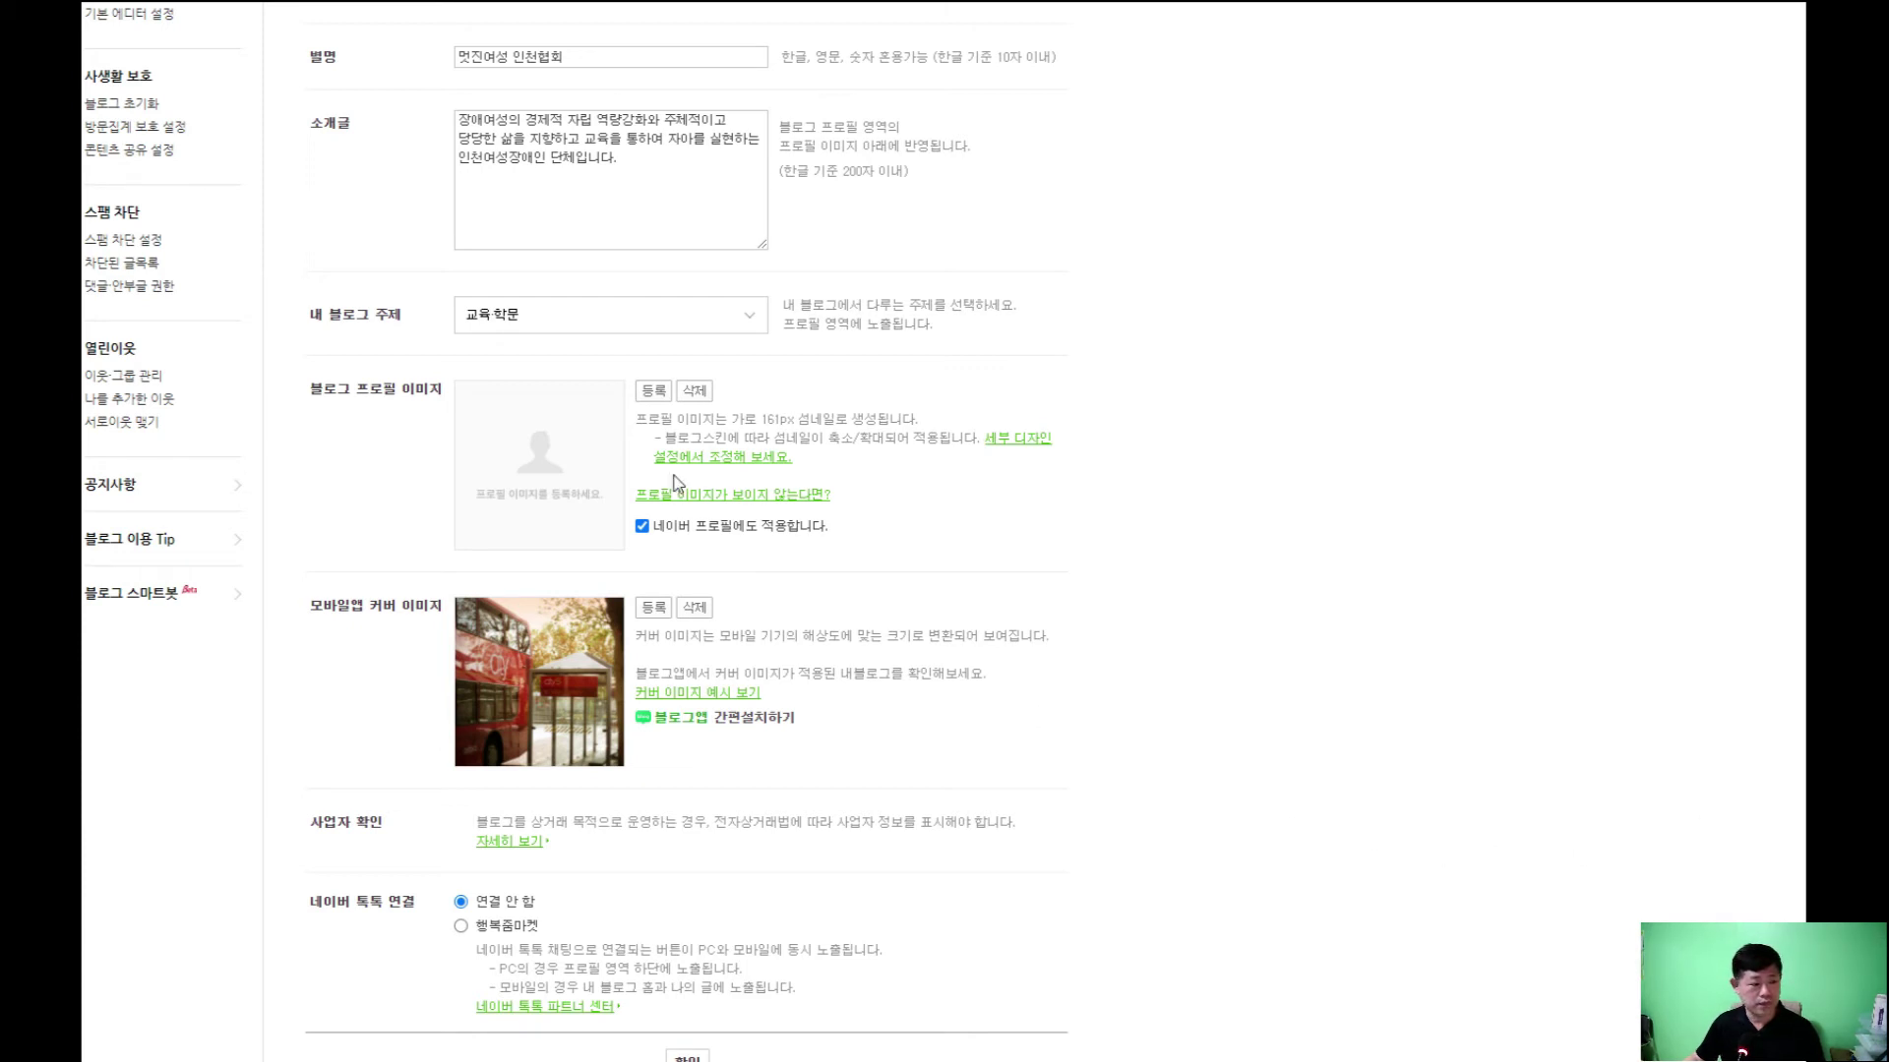
left_click(654, 391)
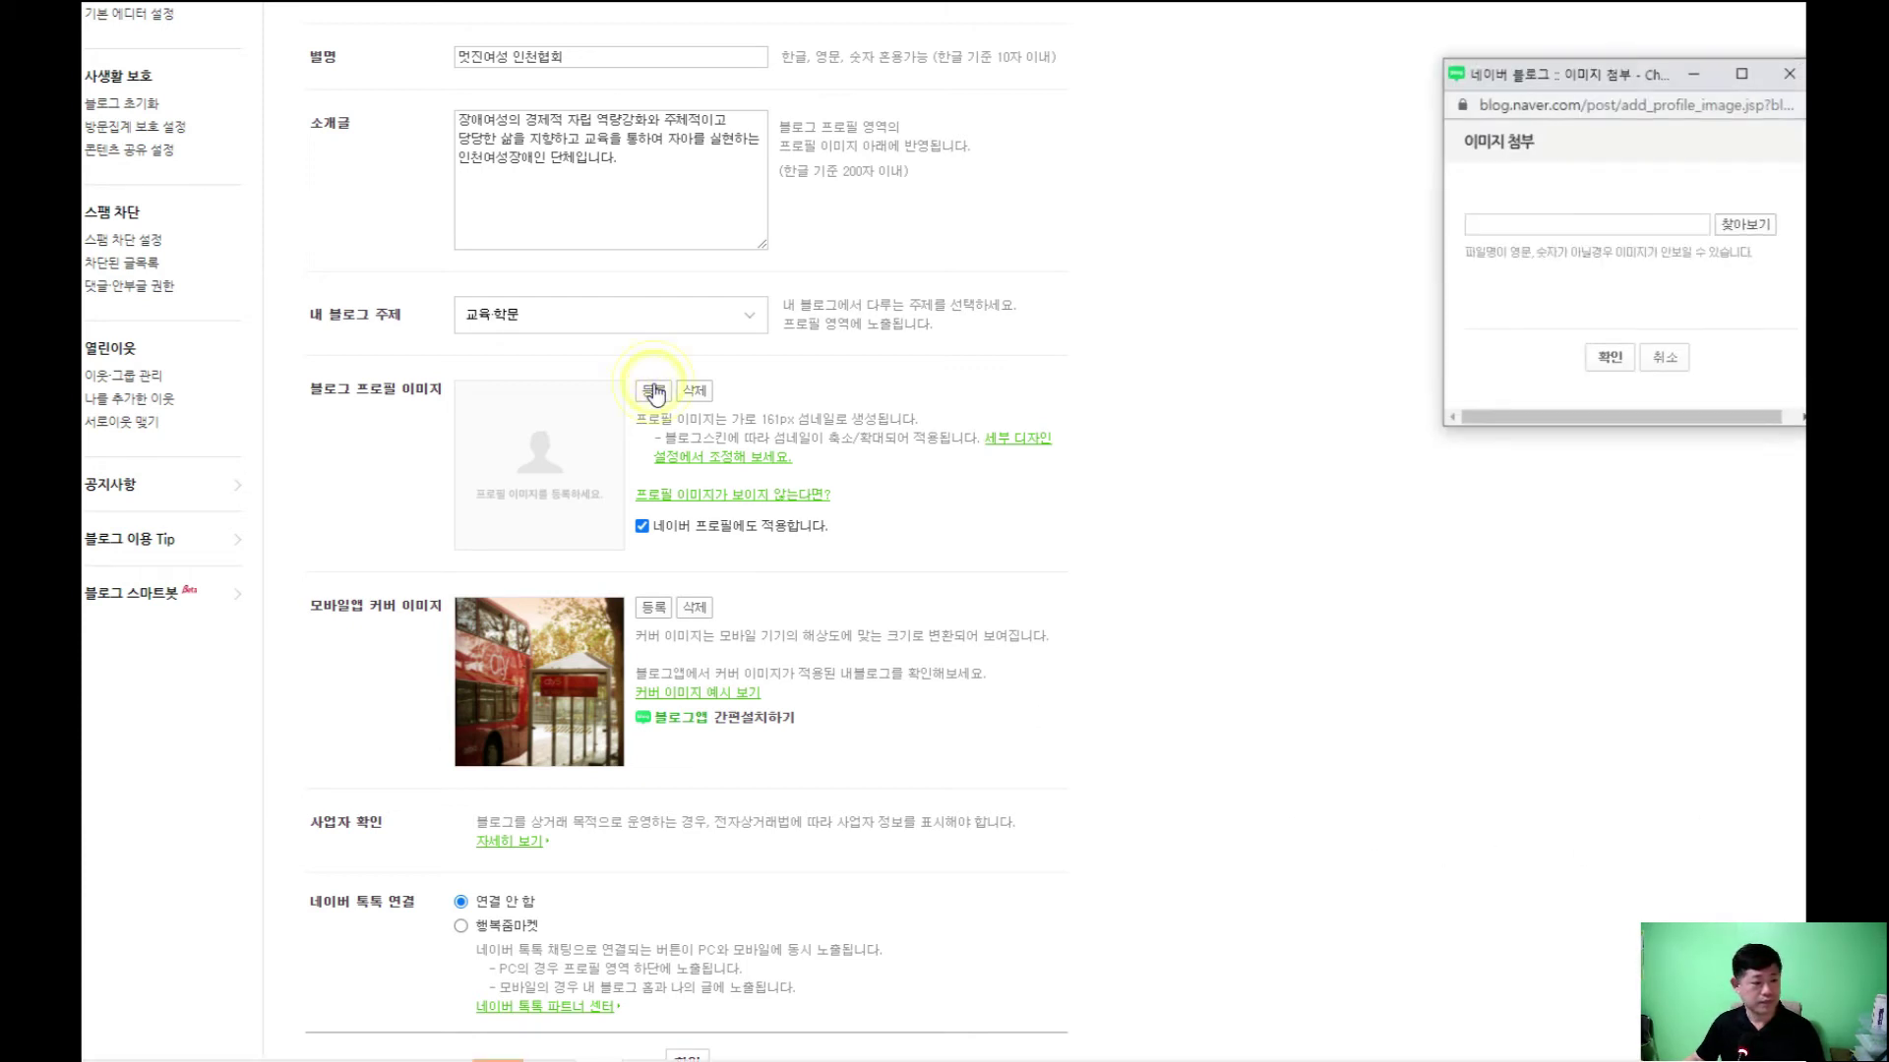
left_click(1746, 225)
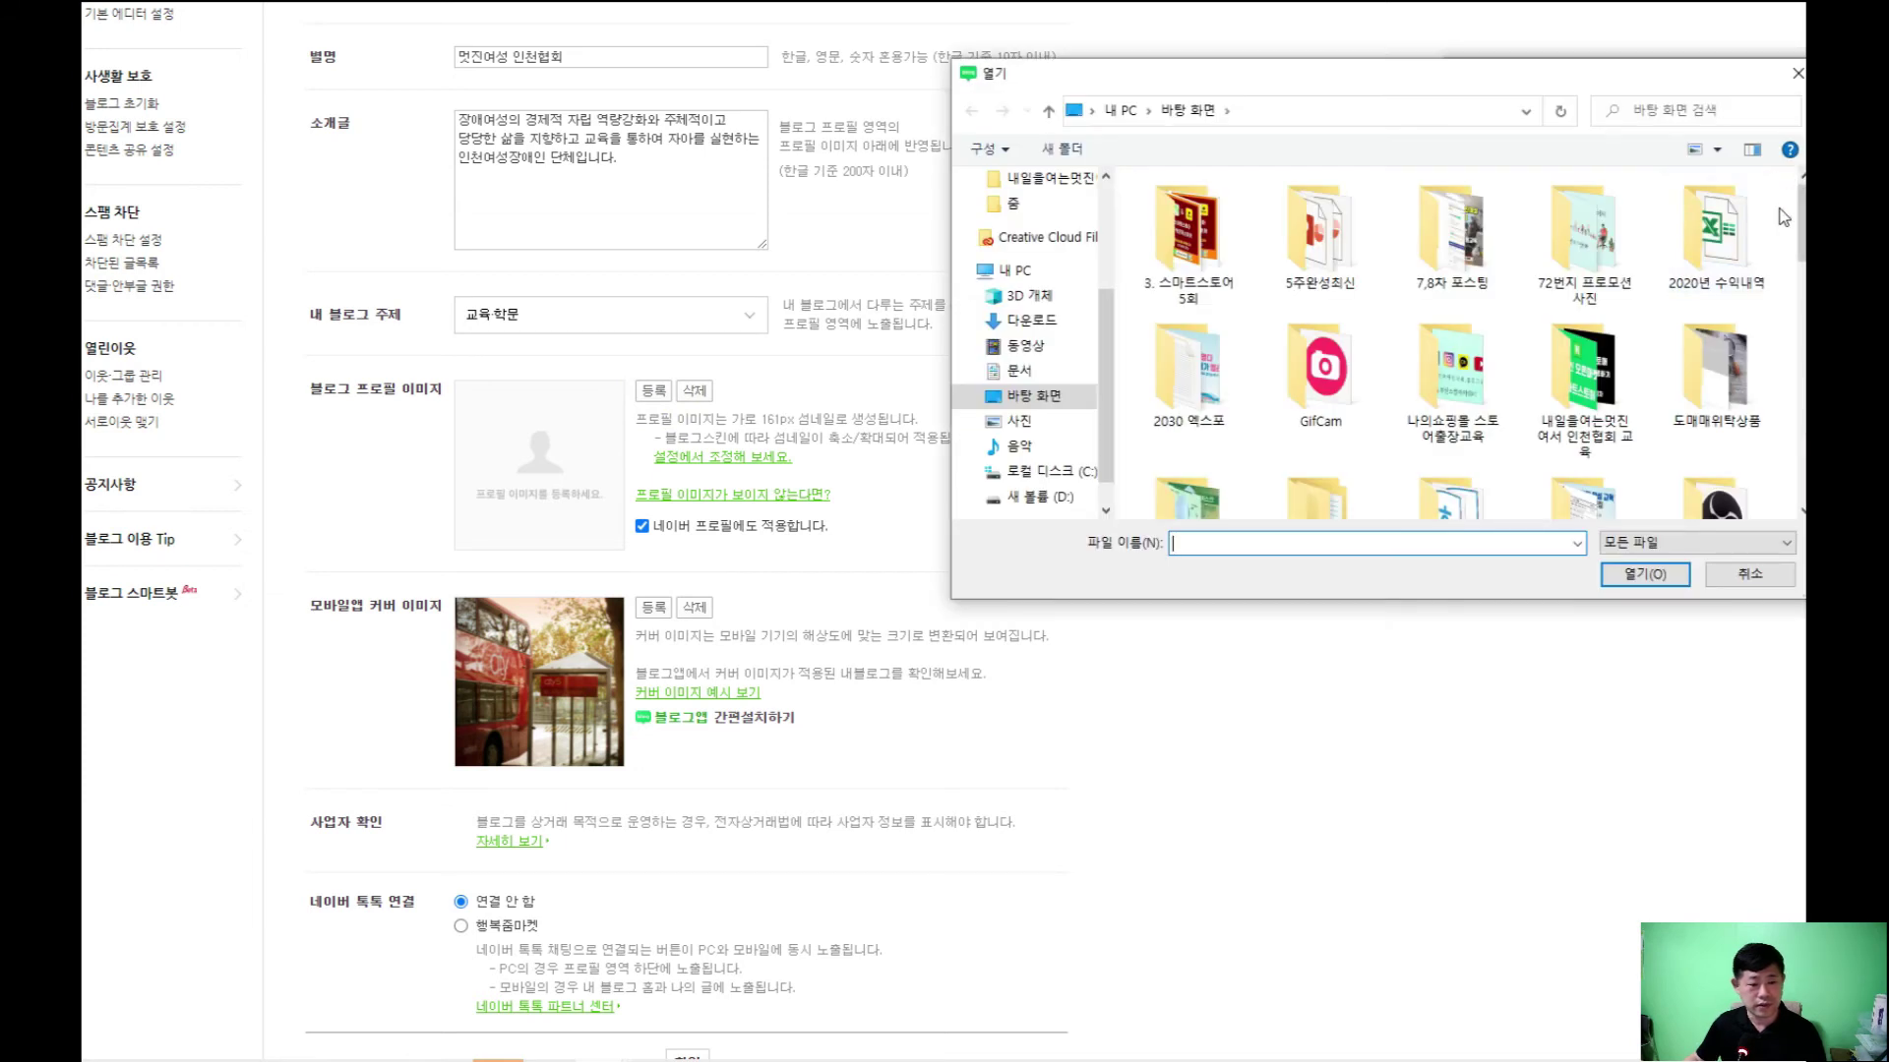
left_click_drag(1751, 86, 1724, 57)
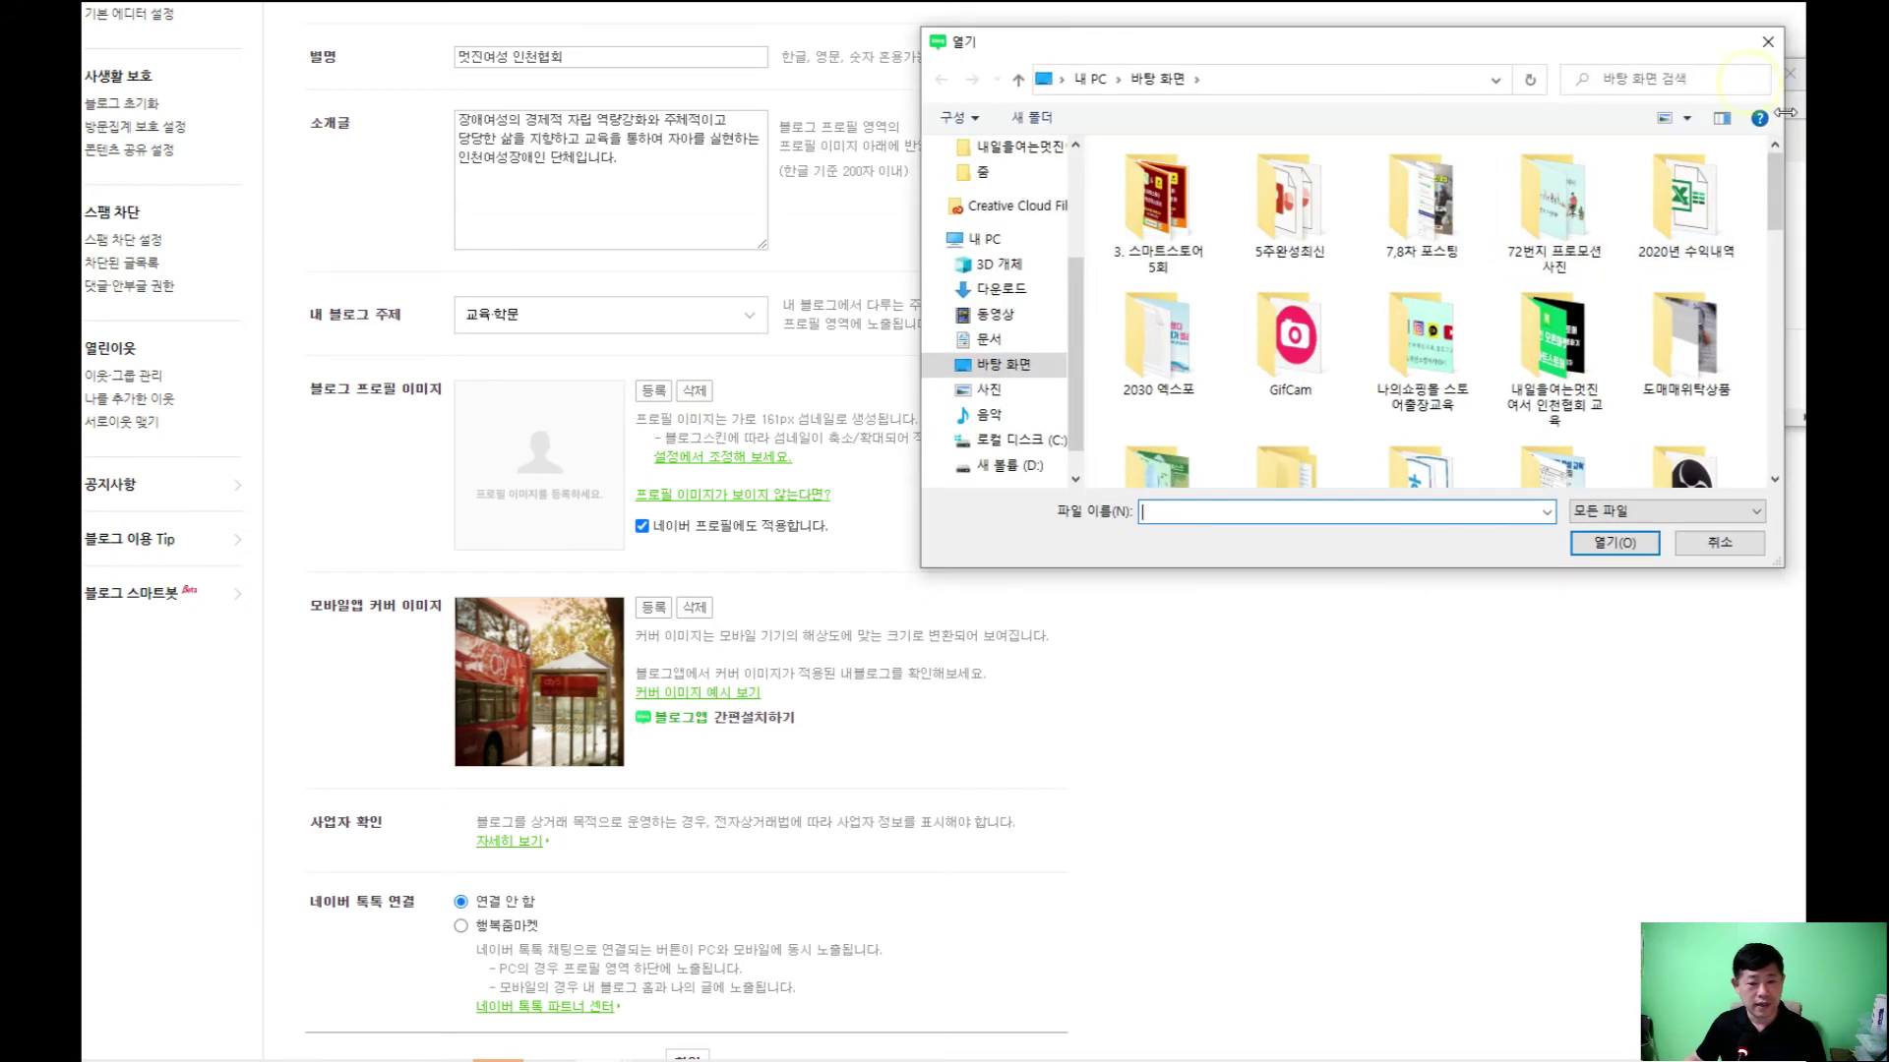
left_click_drag(1772, 185, 1782, 285)
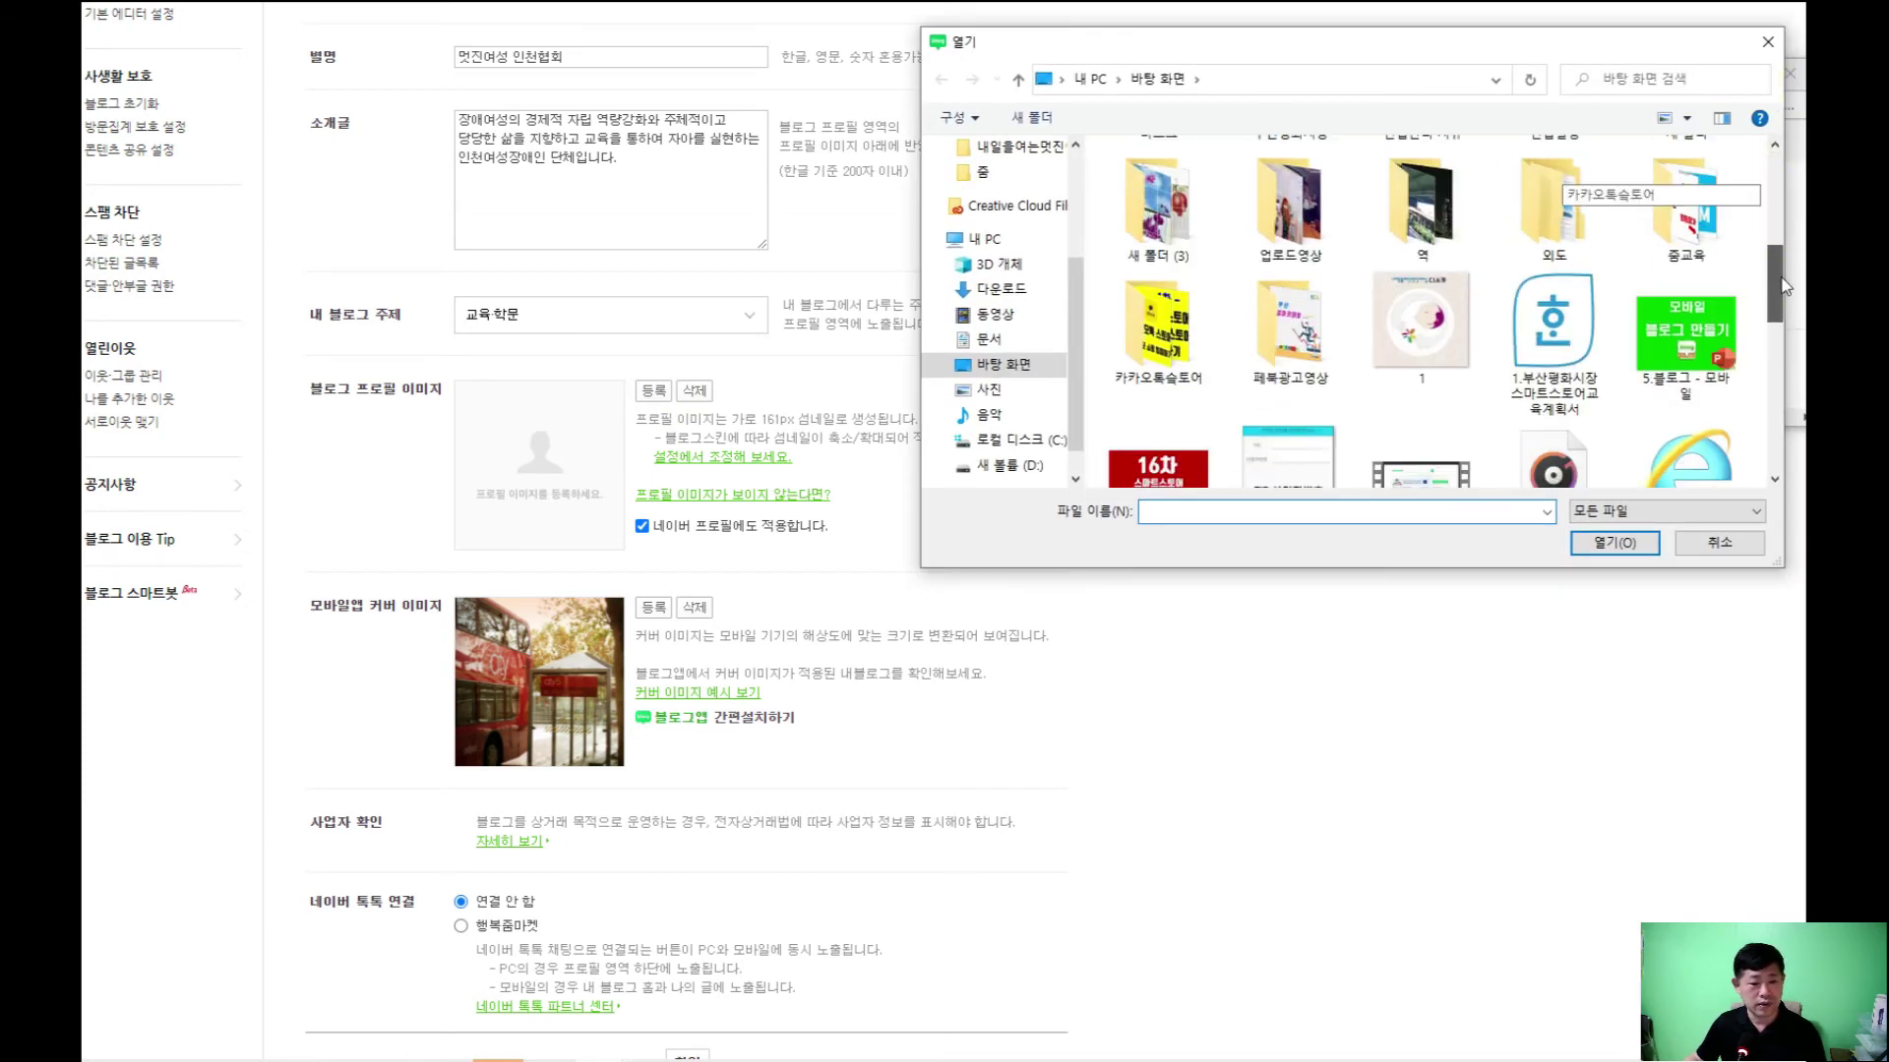
double_click(1430, 344)
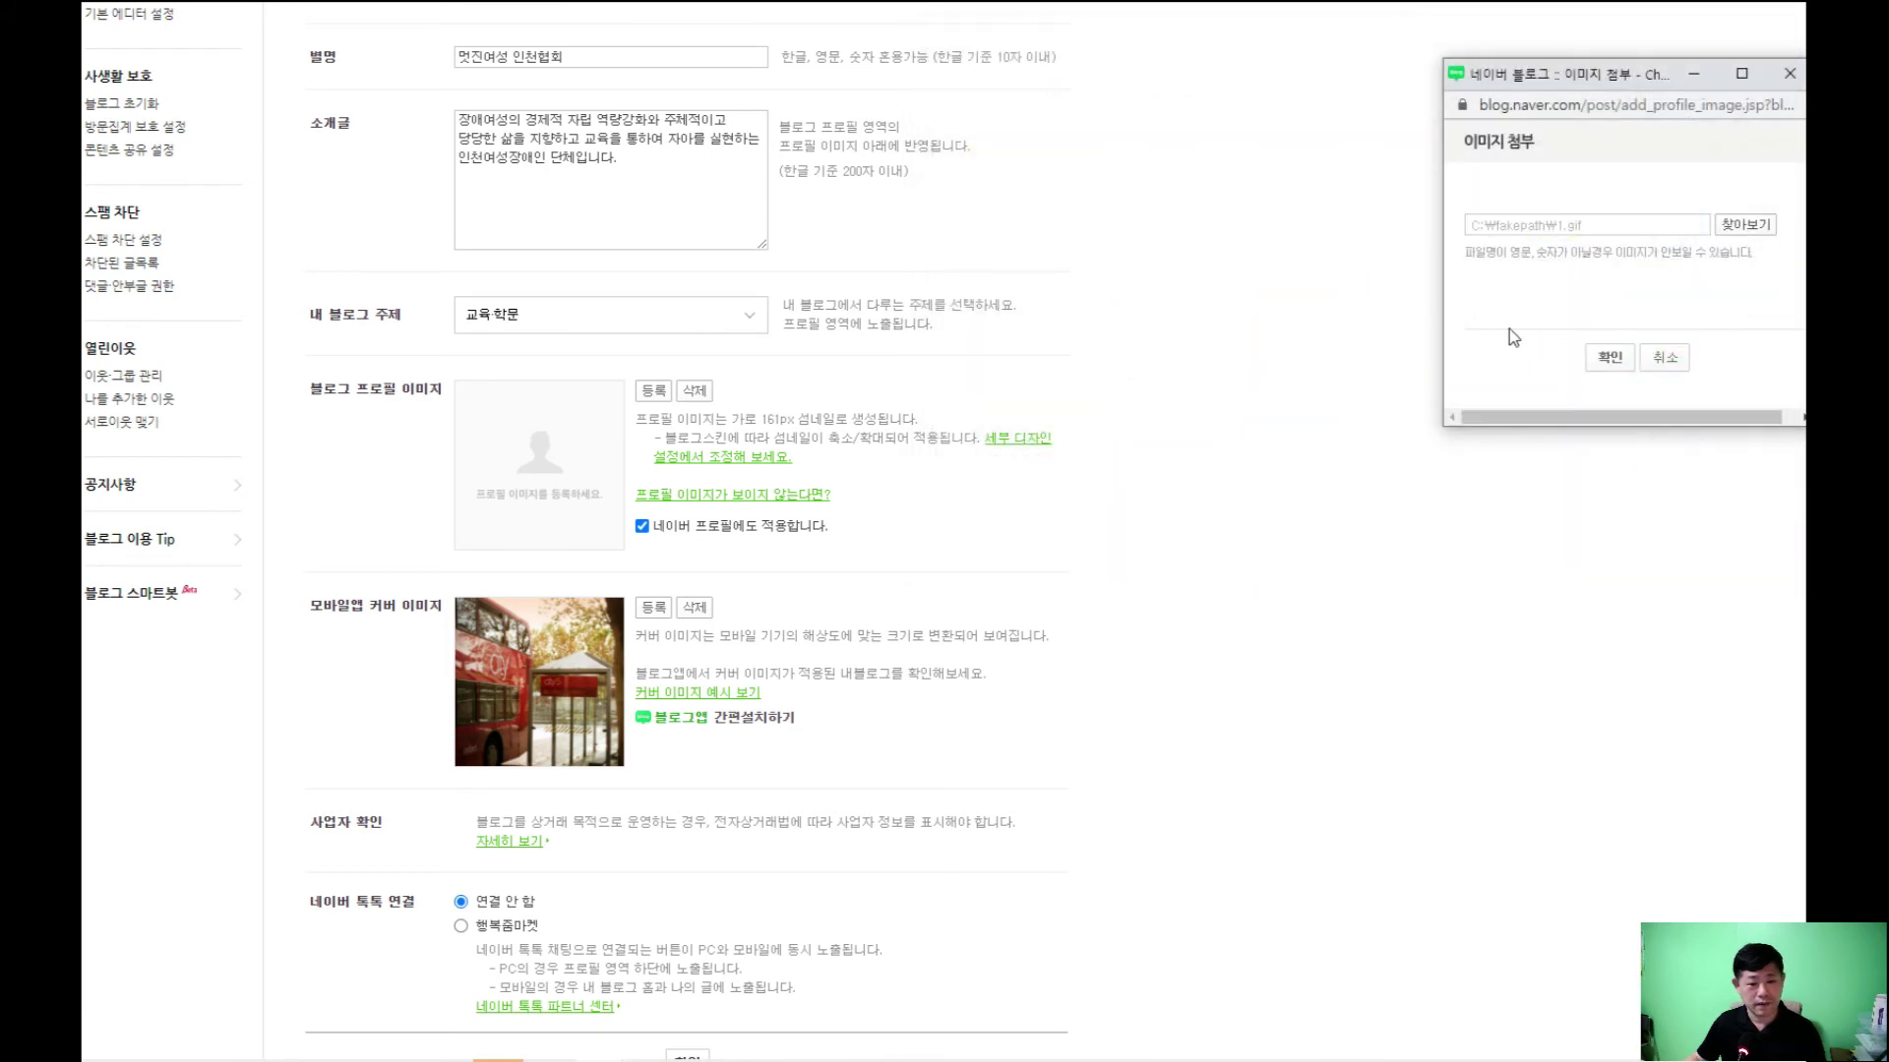
left_click(1611, 356)
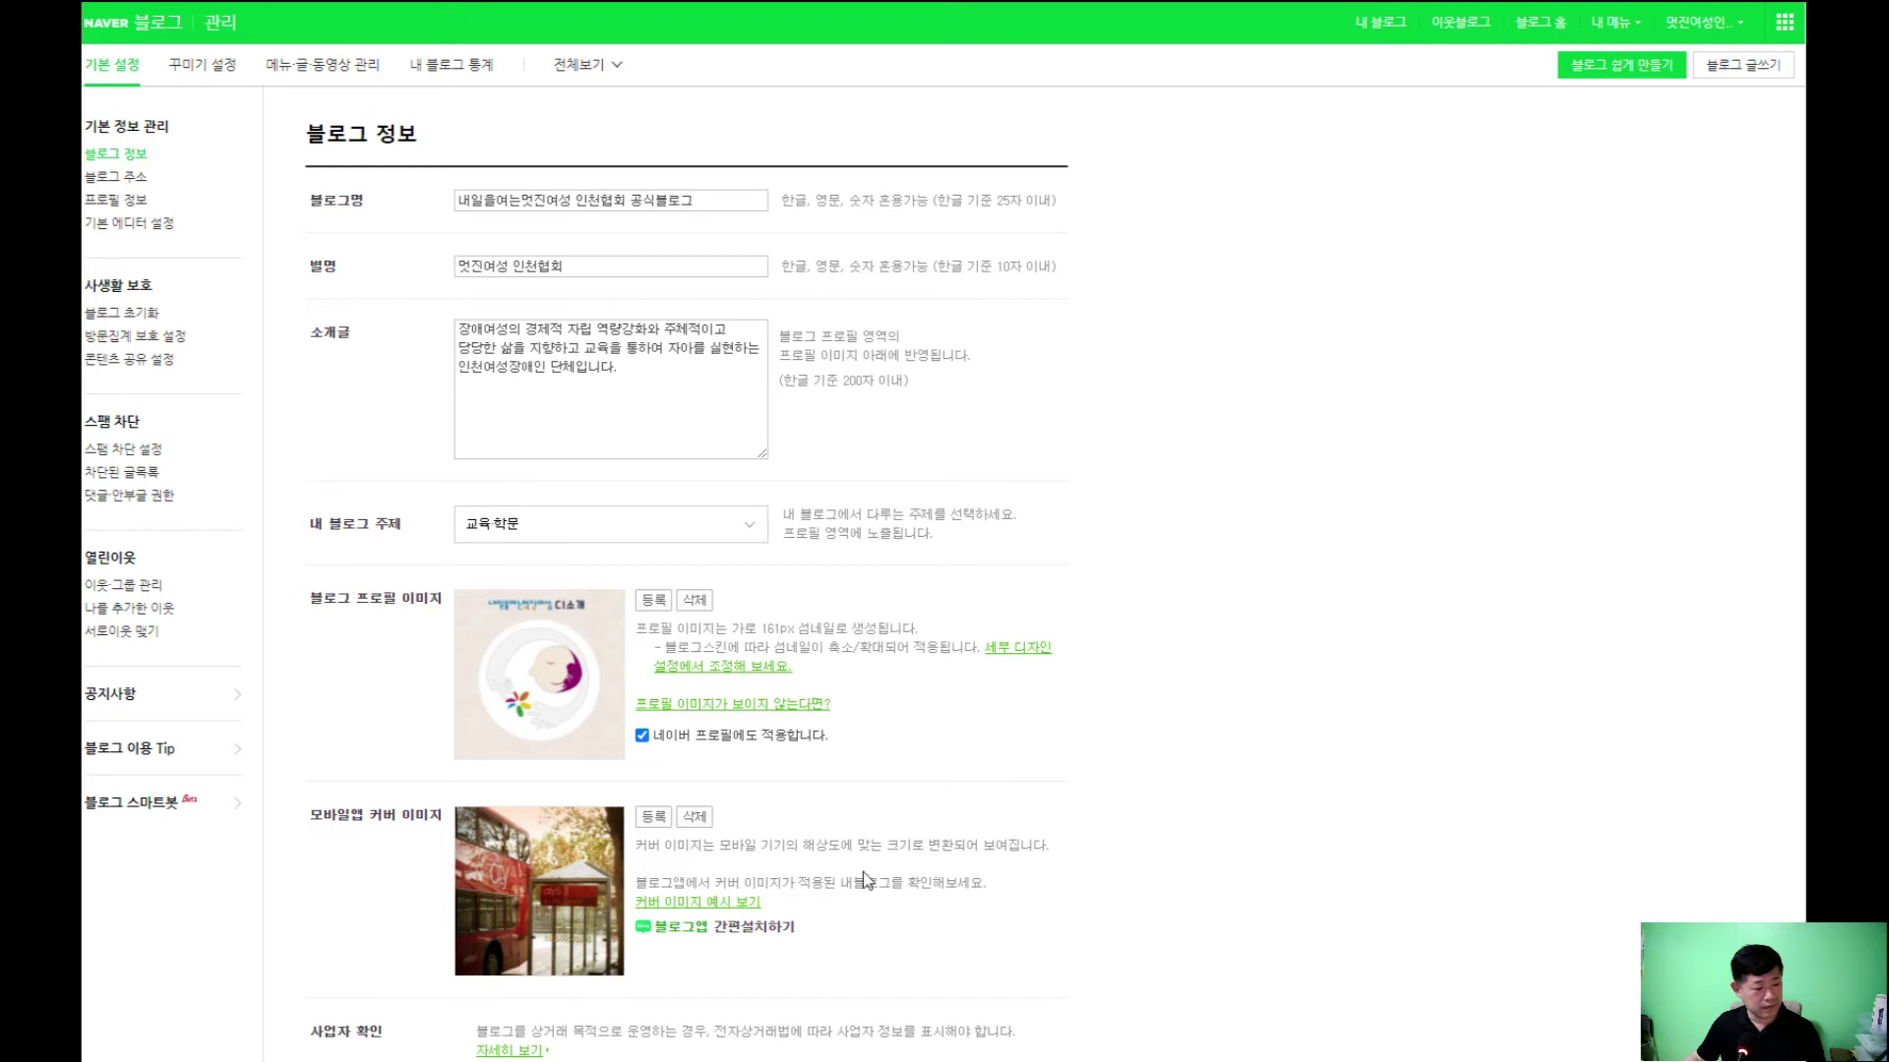
Register the desktop image file 1 as the mobile app cover image (모바일앱 커버 이미지)
scroll(714, 647, "down", 2)
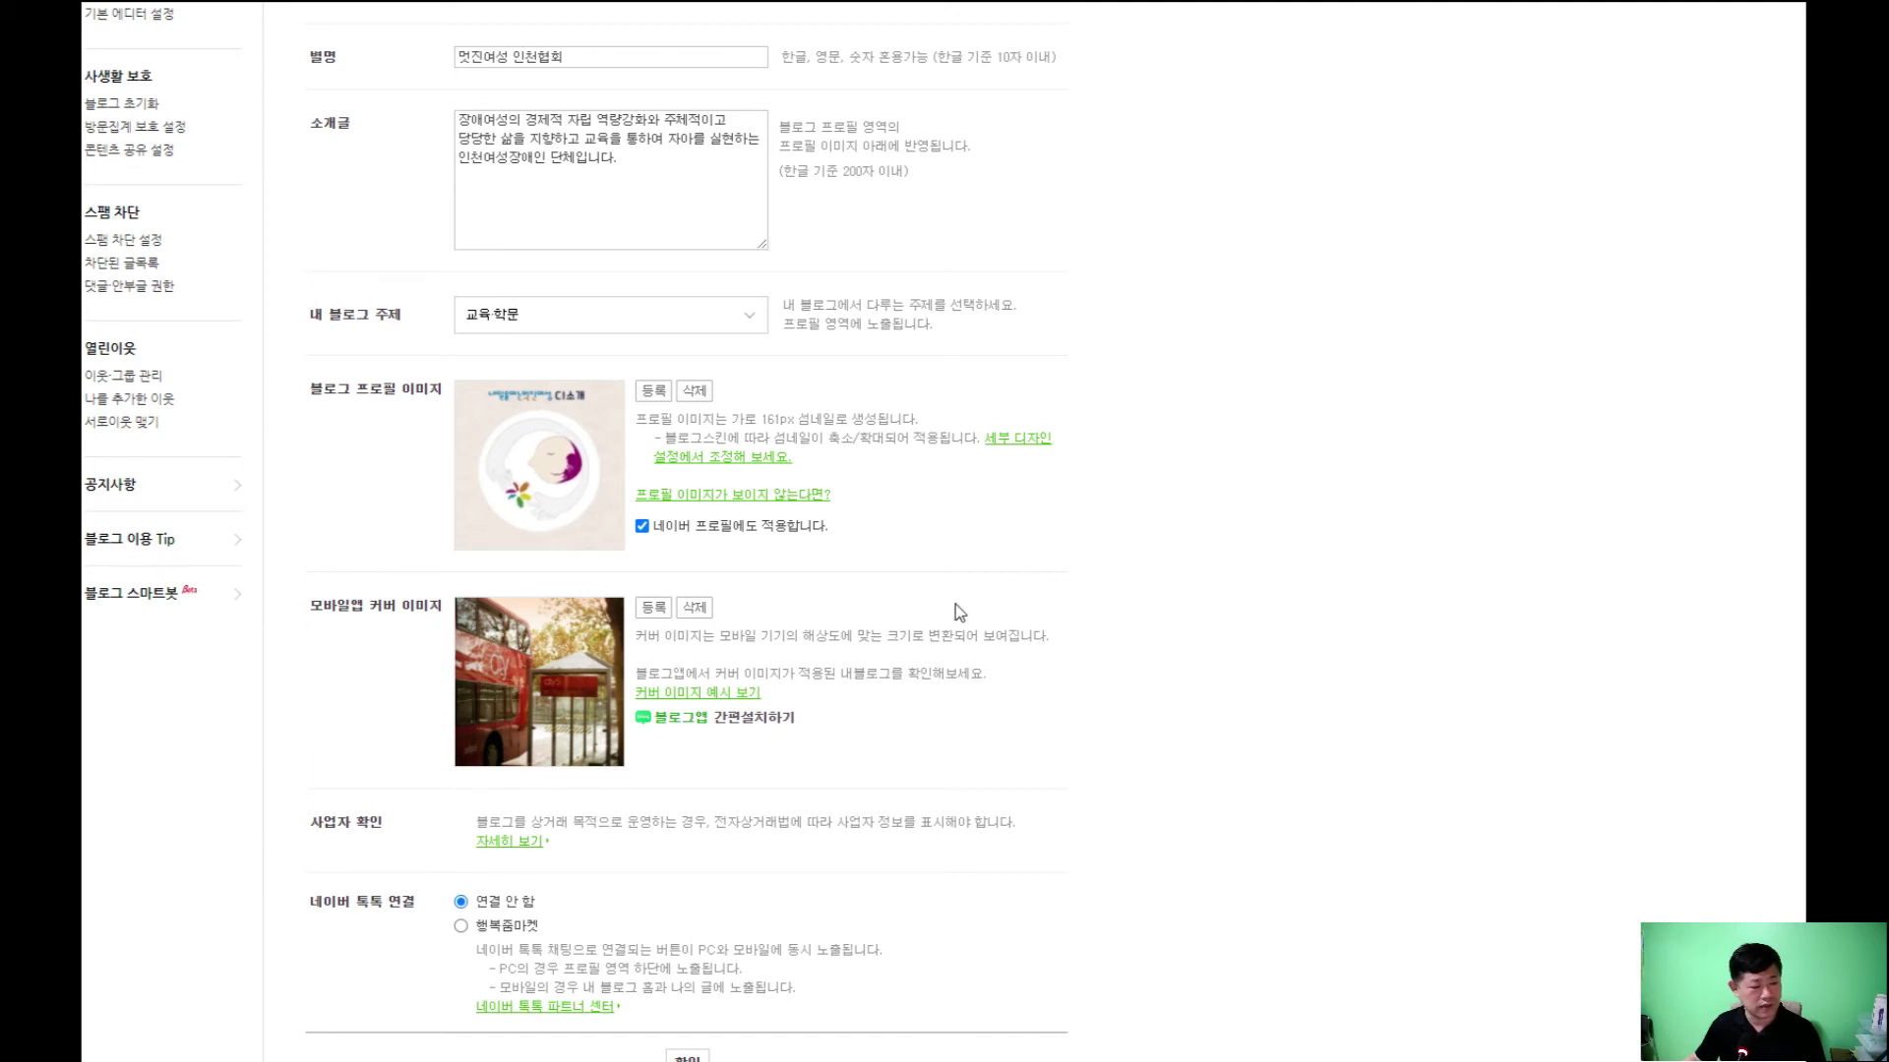
left_click(653, 607)
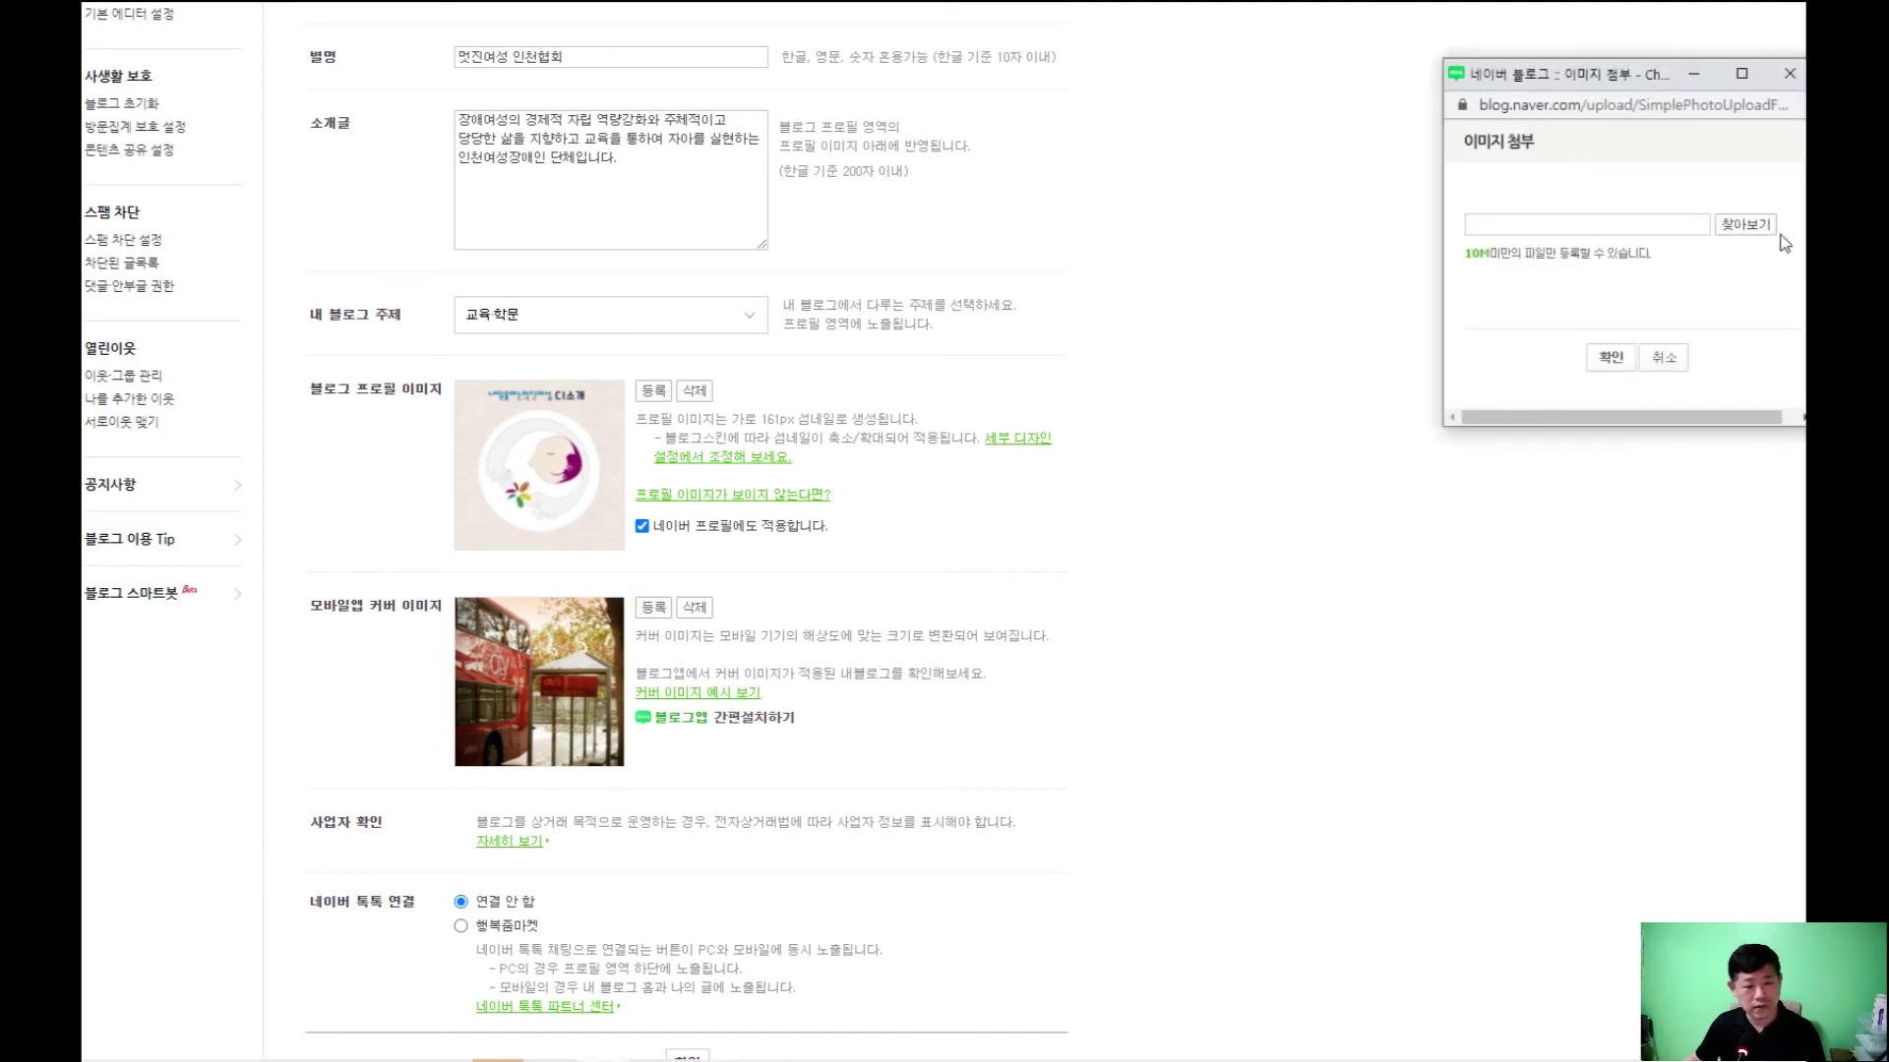
left_click(1743, 228)
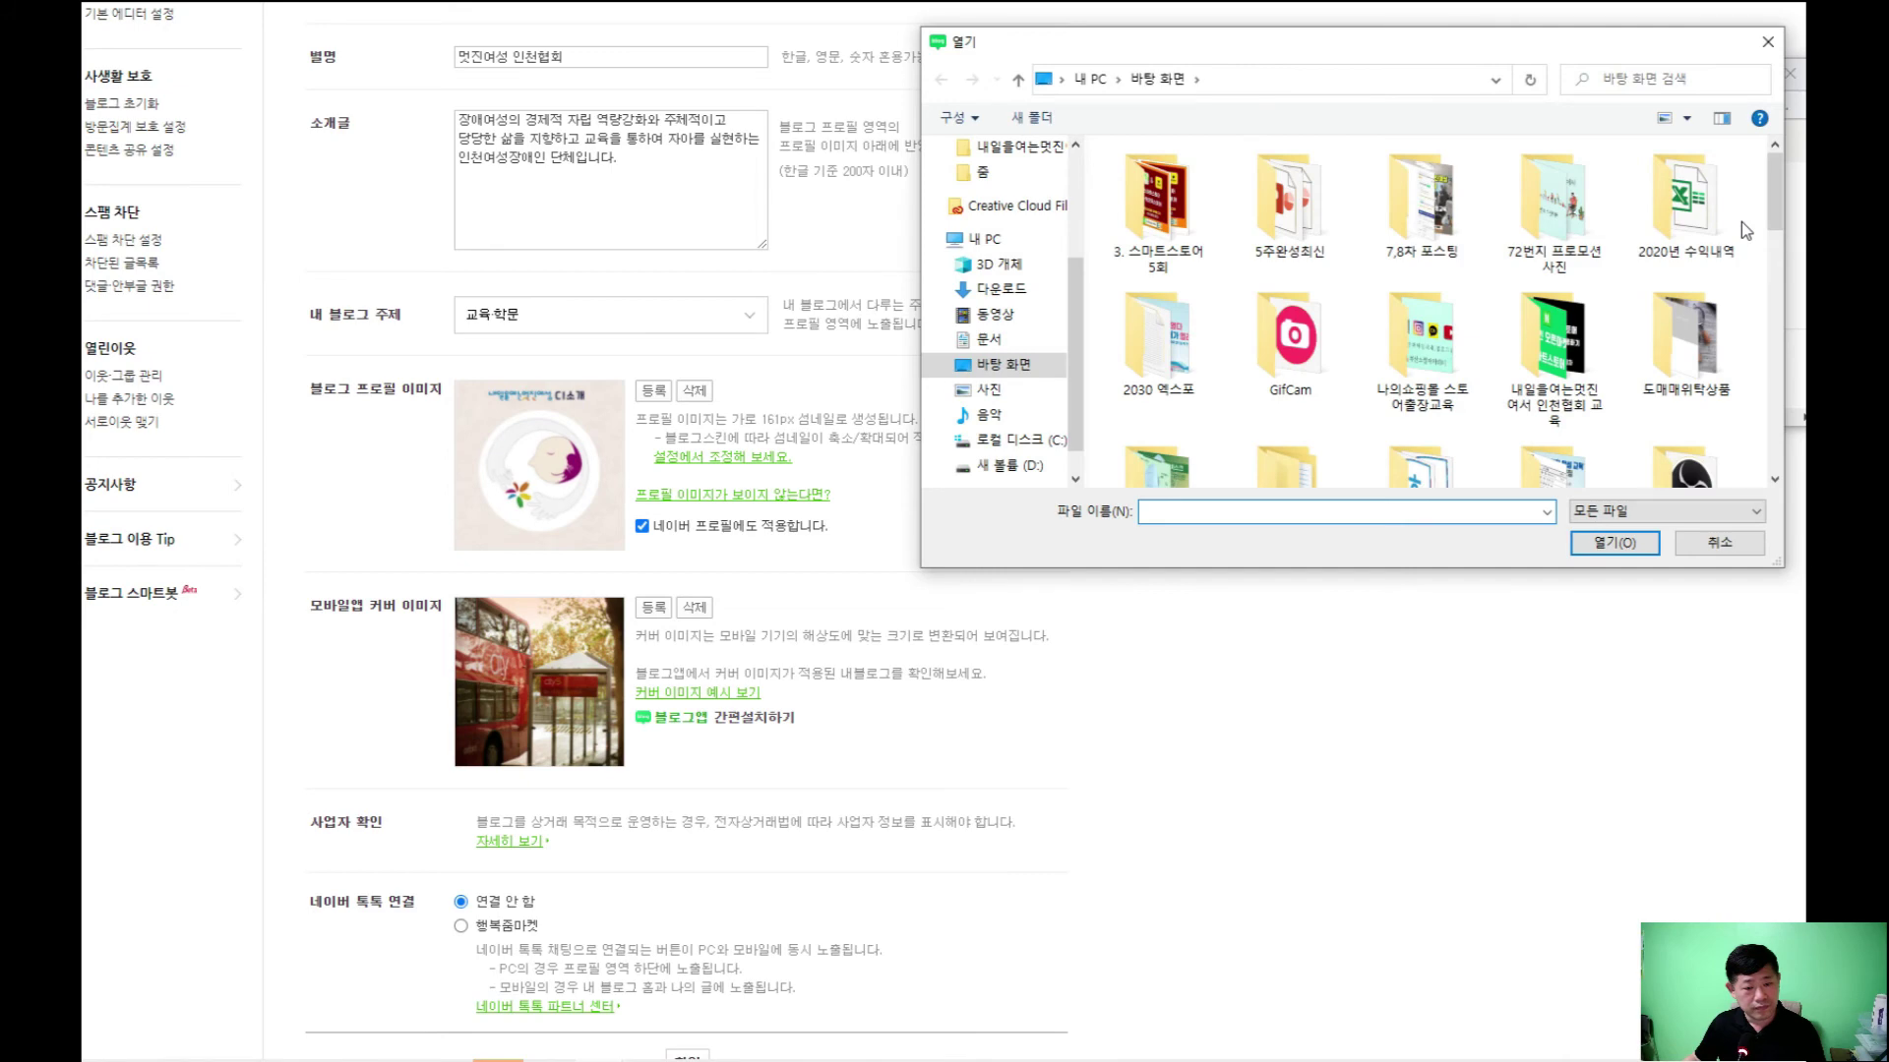
scroll(1774, 193, "down", 2)
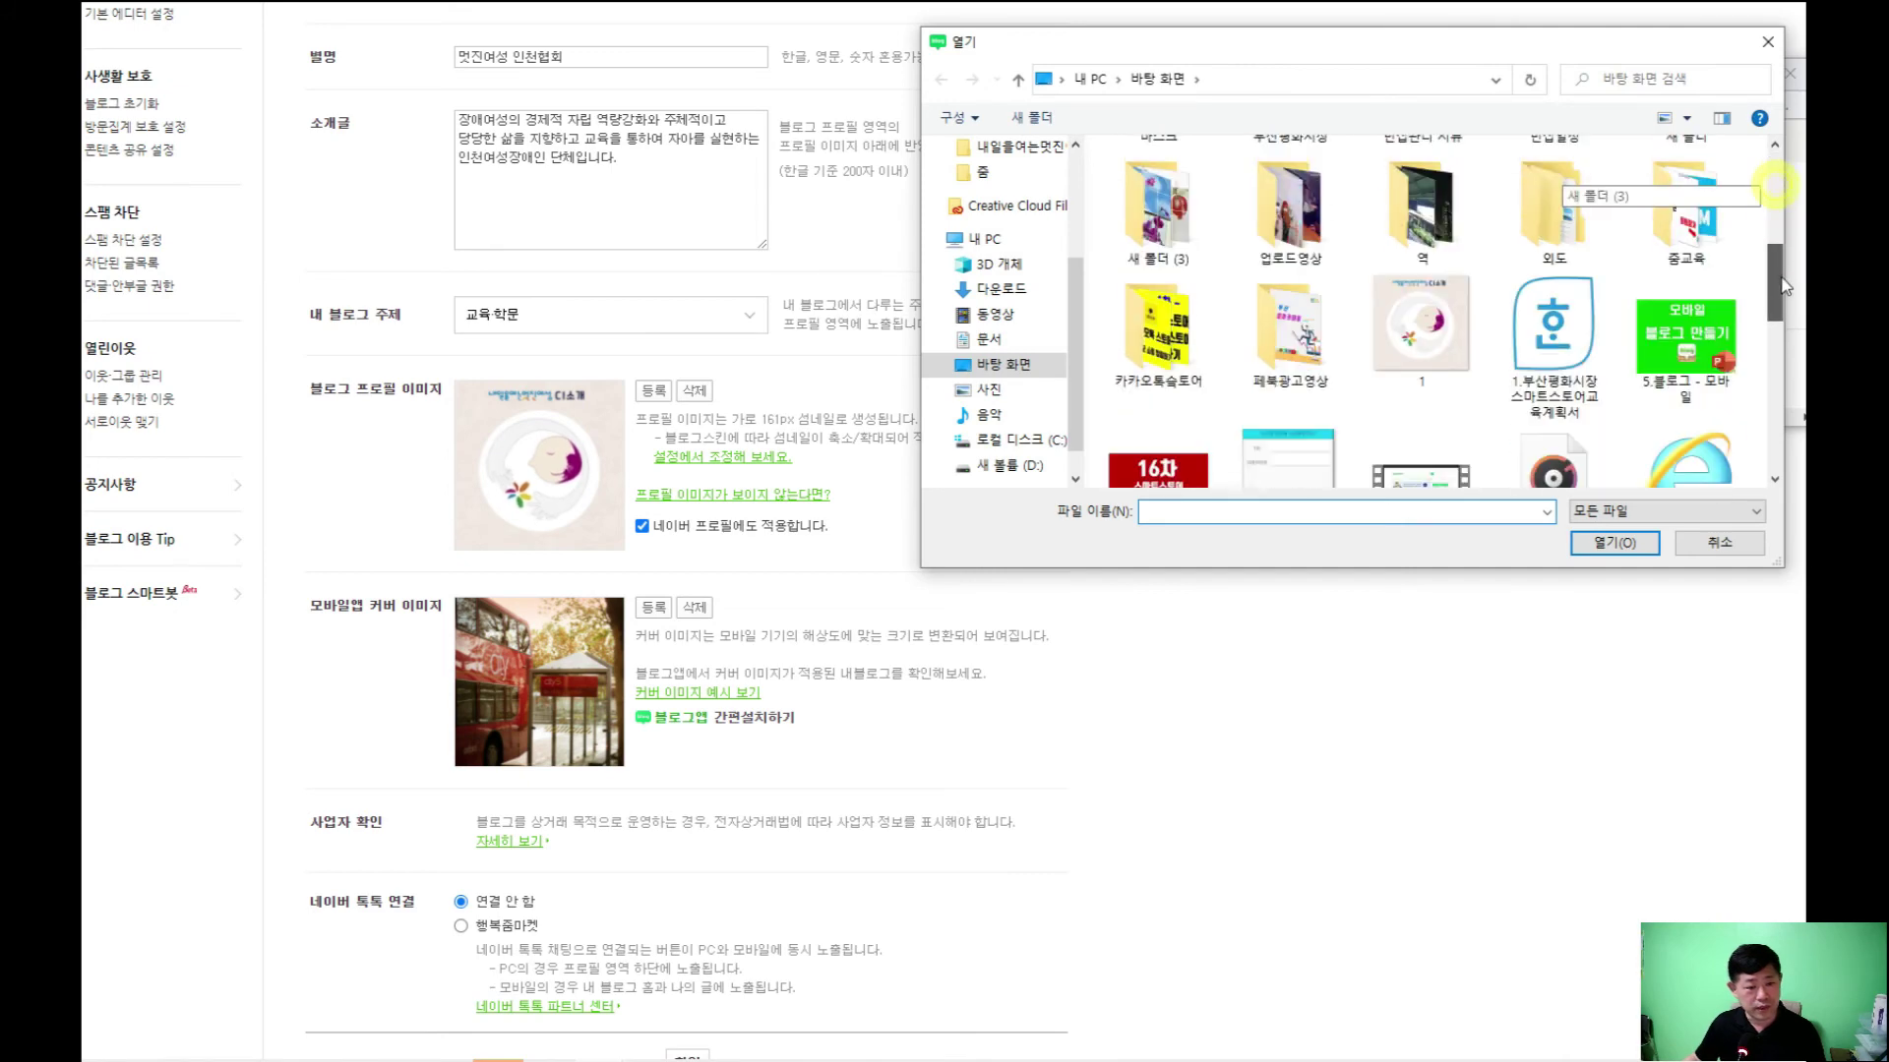
double_click(1430, 338)
left_click(1603, 359)
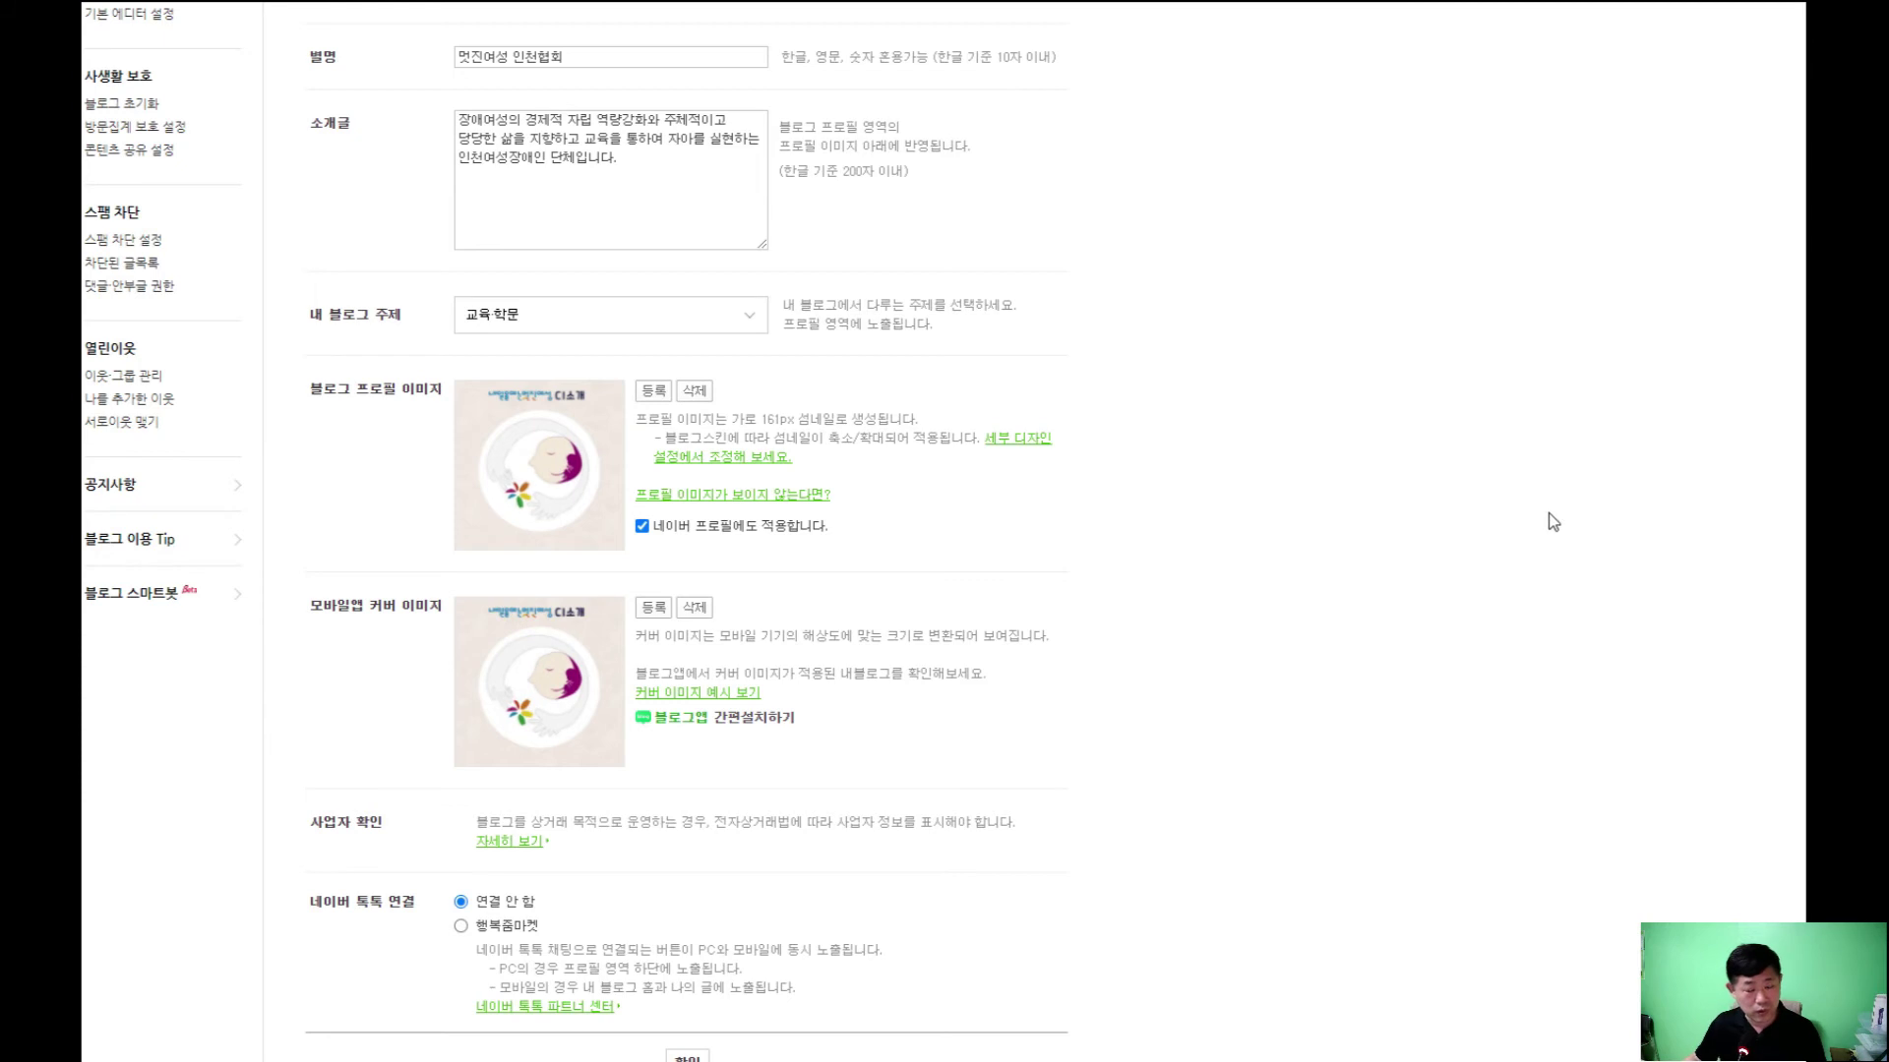
Save the blog information settings and dismiss the resulting message
scroll(1378, 615, "down", 2)
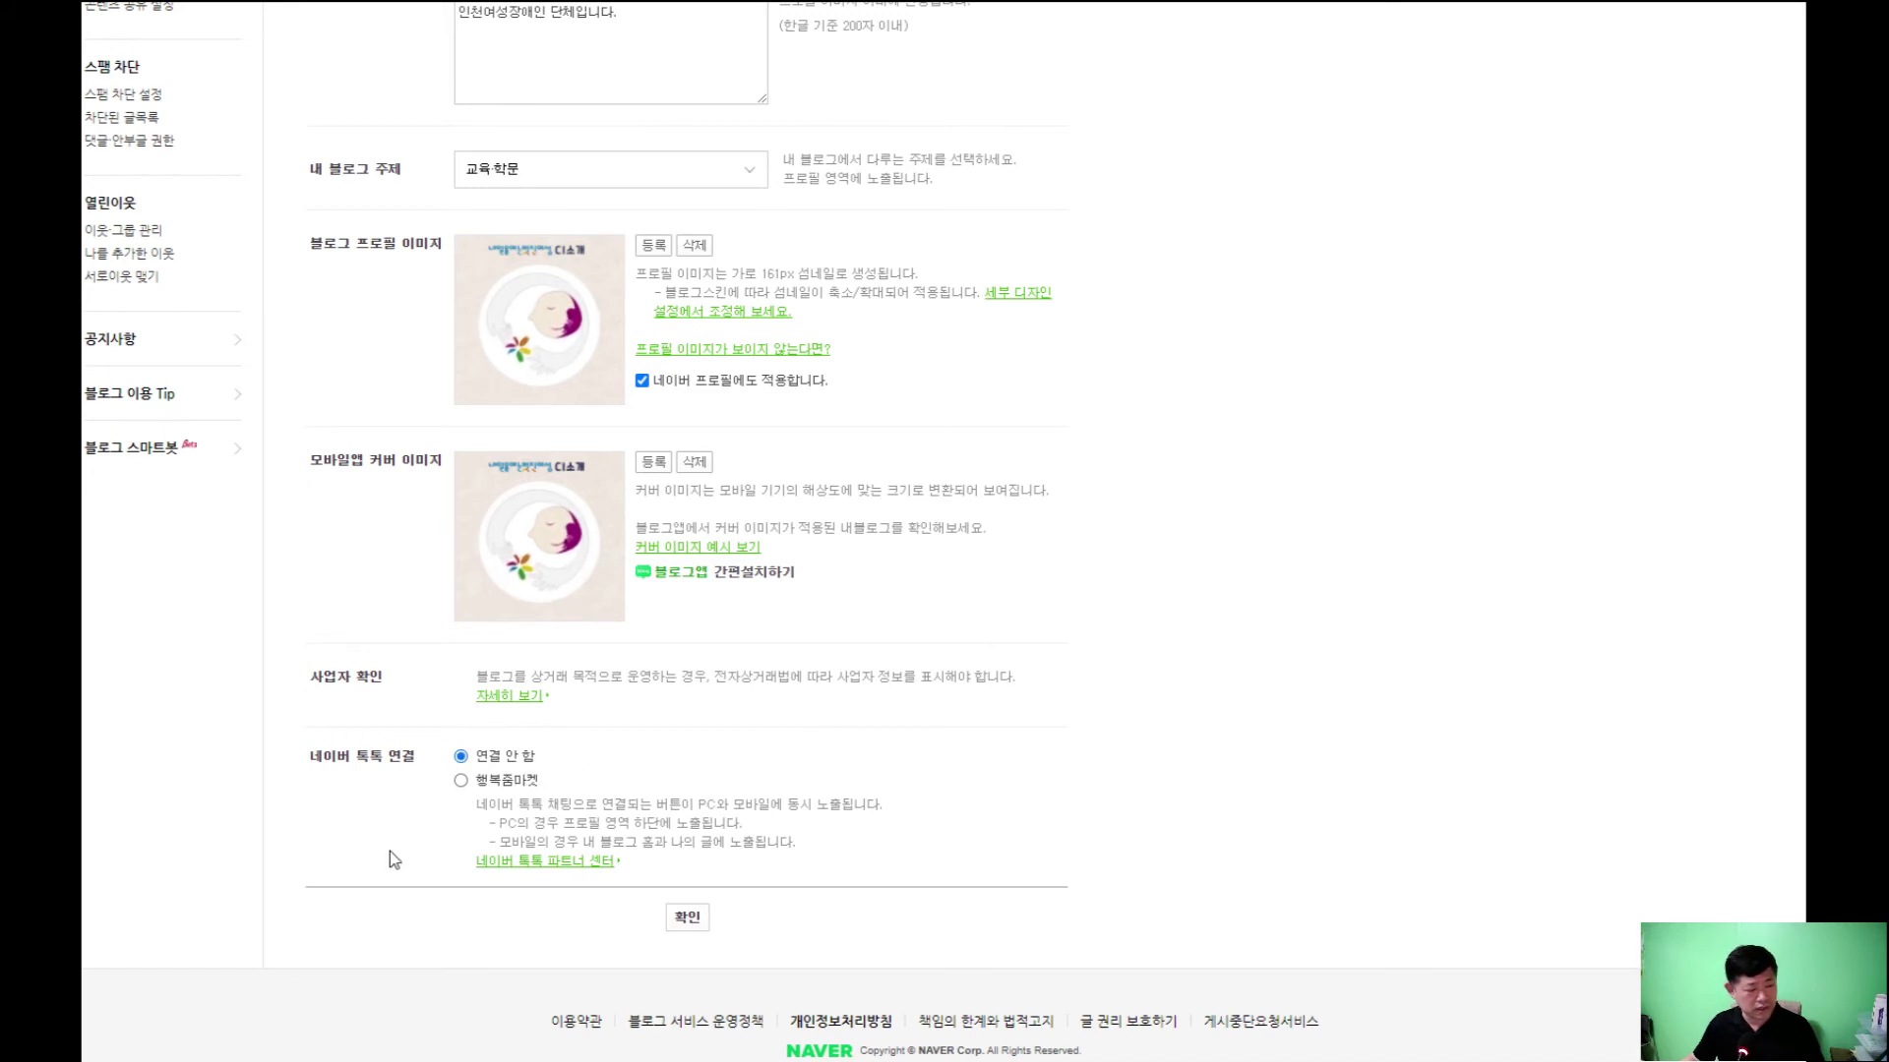
left_click(684, 919)
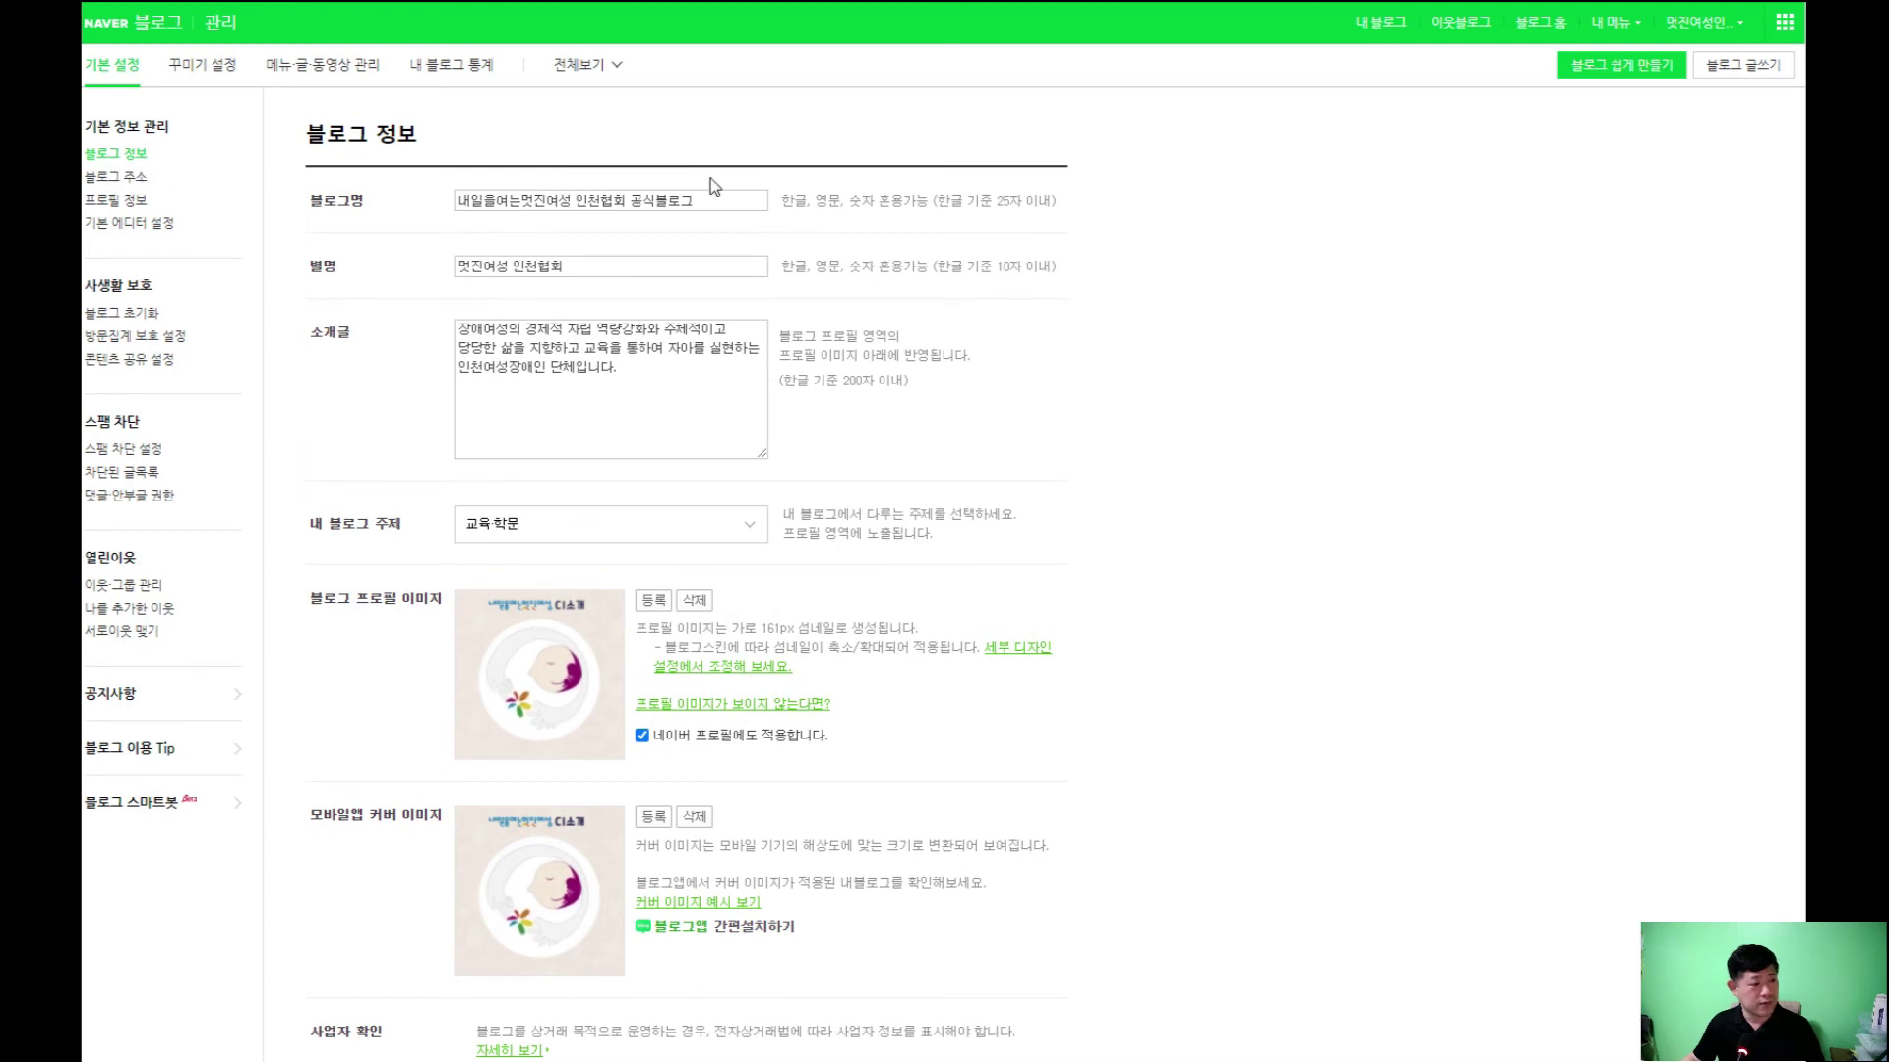
scroll(795, 486, "down", 3)
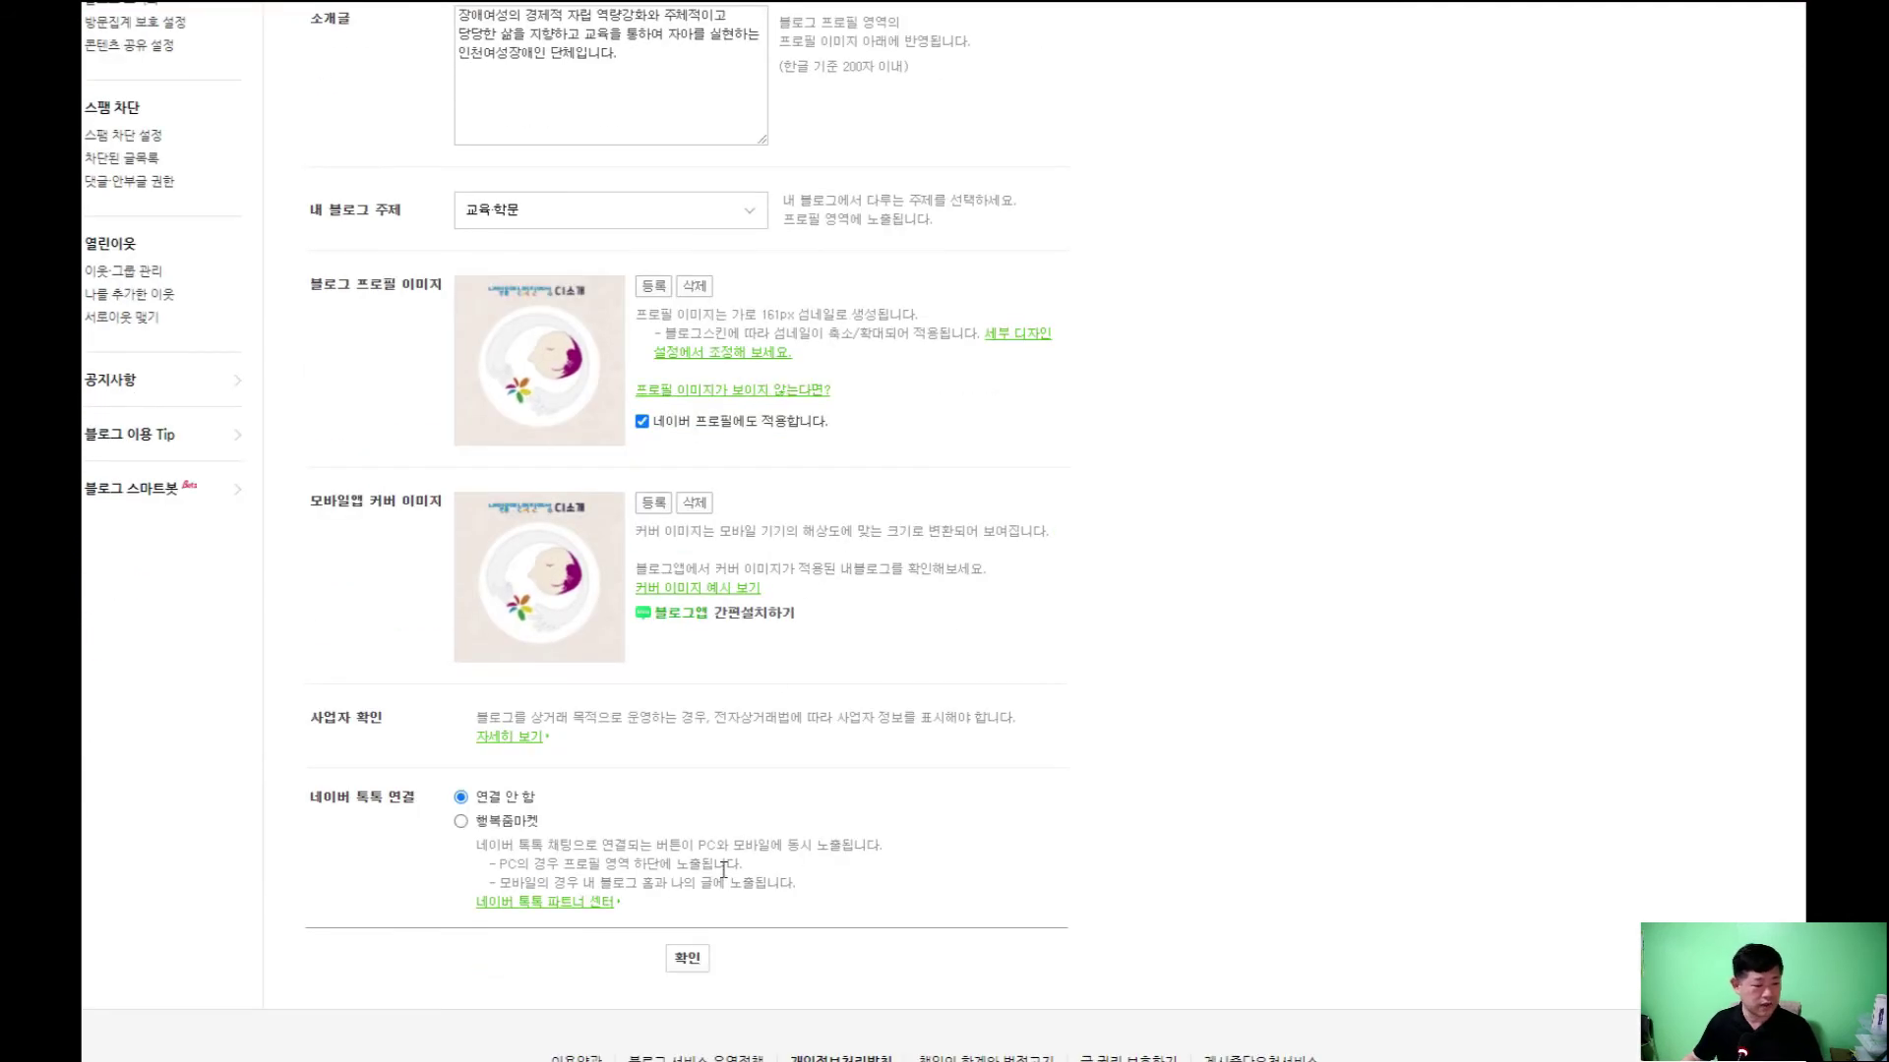
left_click(686, 962)
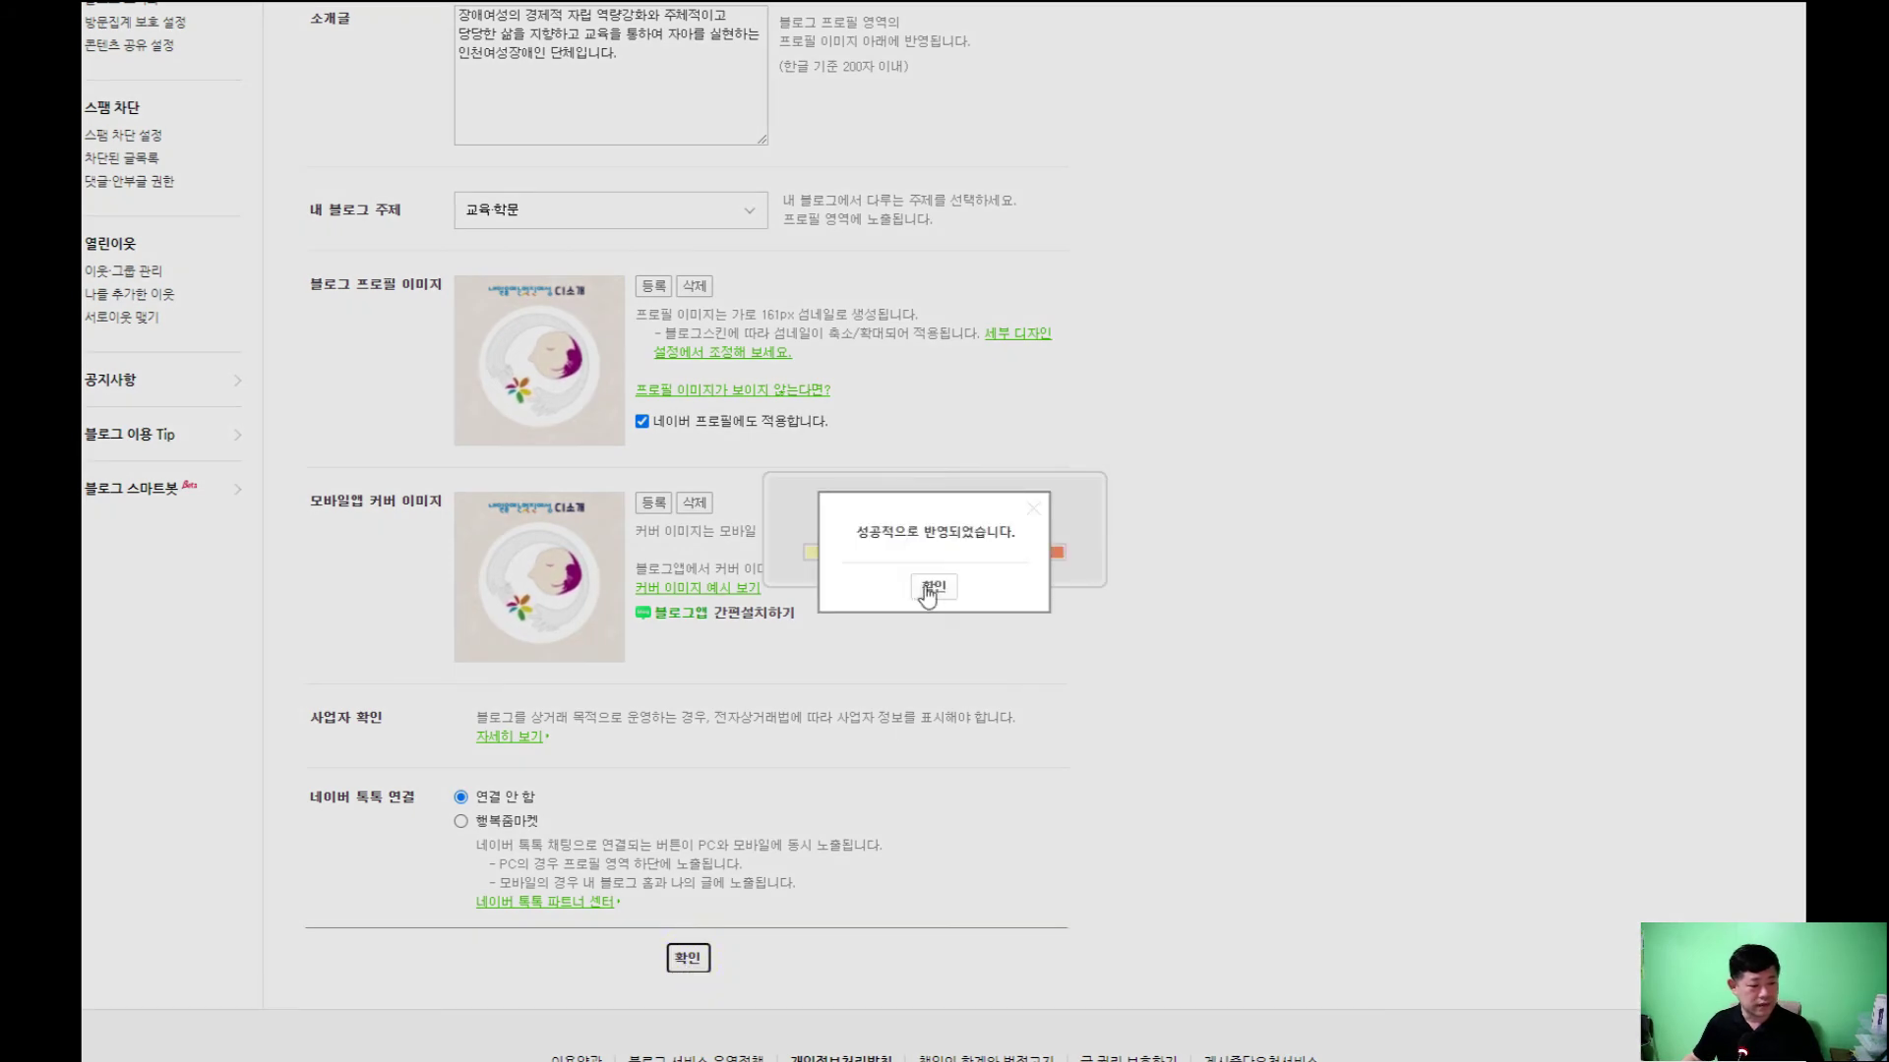
left_click(933, 589)
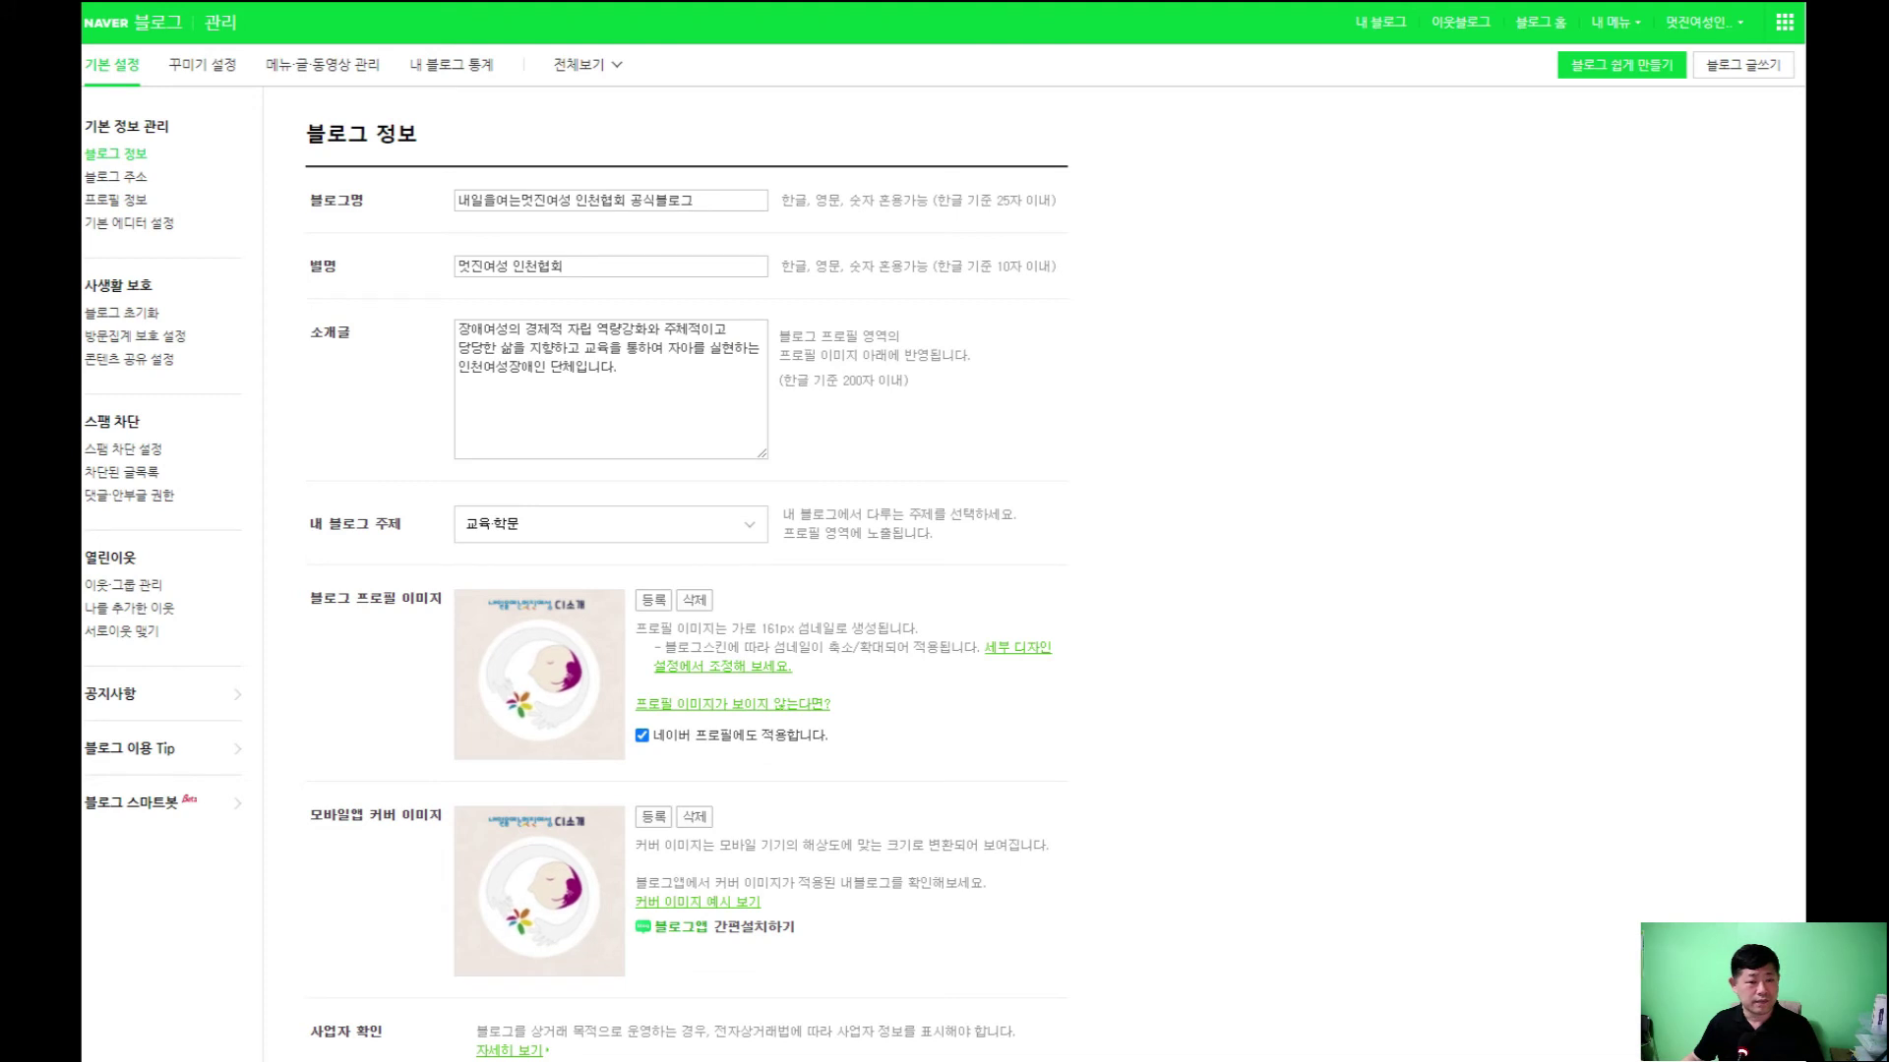
View the blog's home page to check the title, profile image and introduction, and return to blog management
left_click(1379, 22)
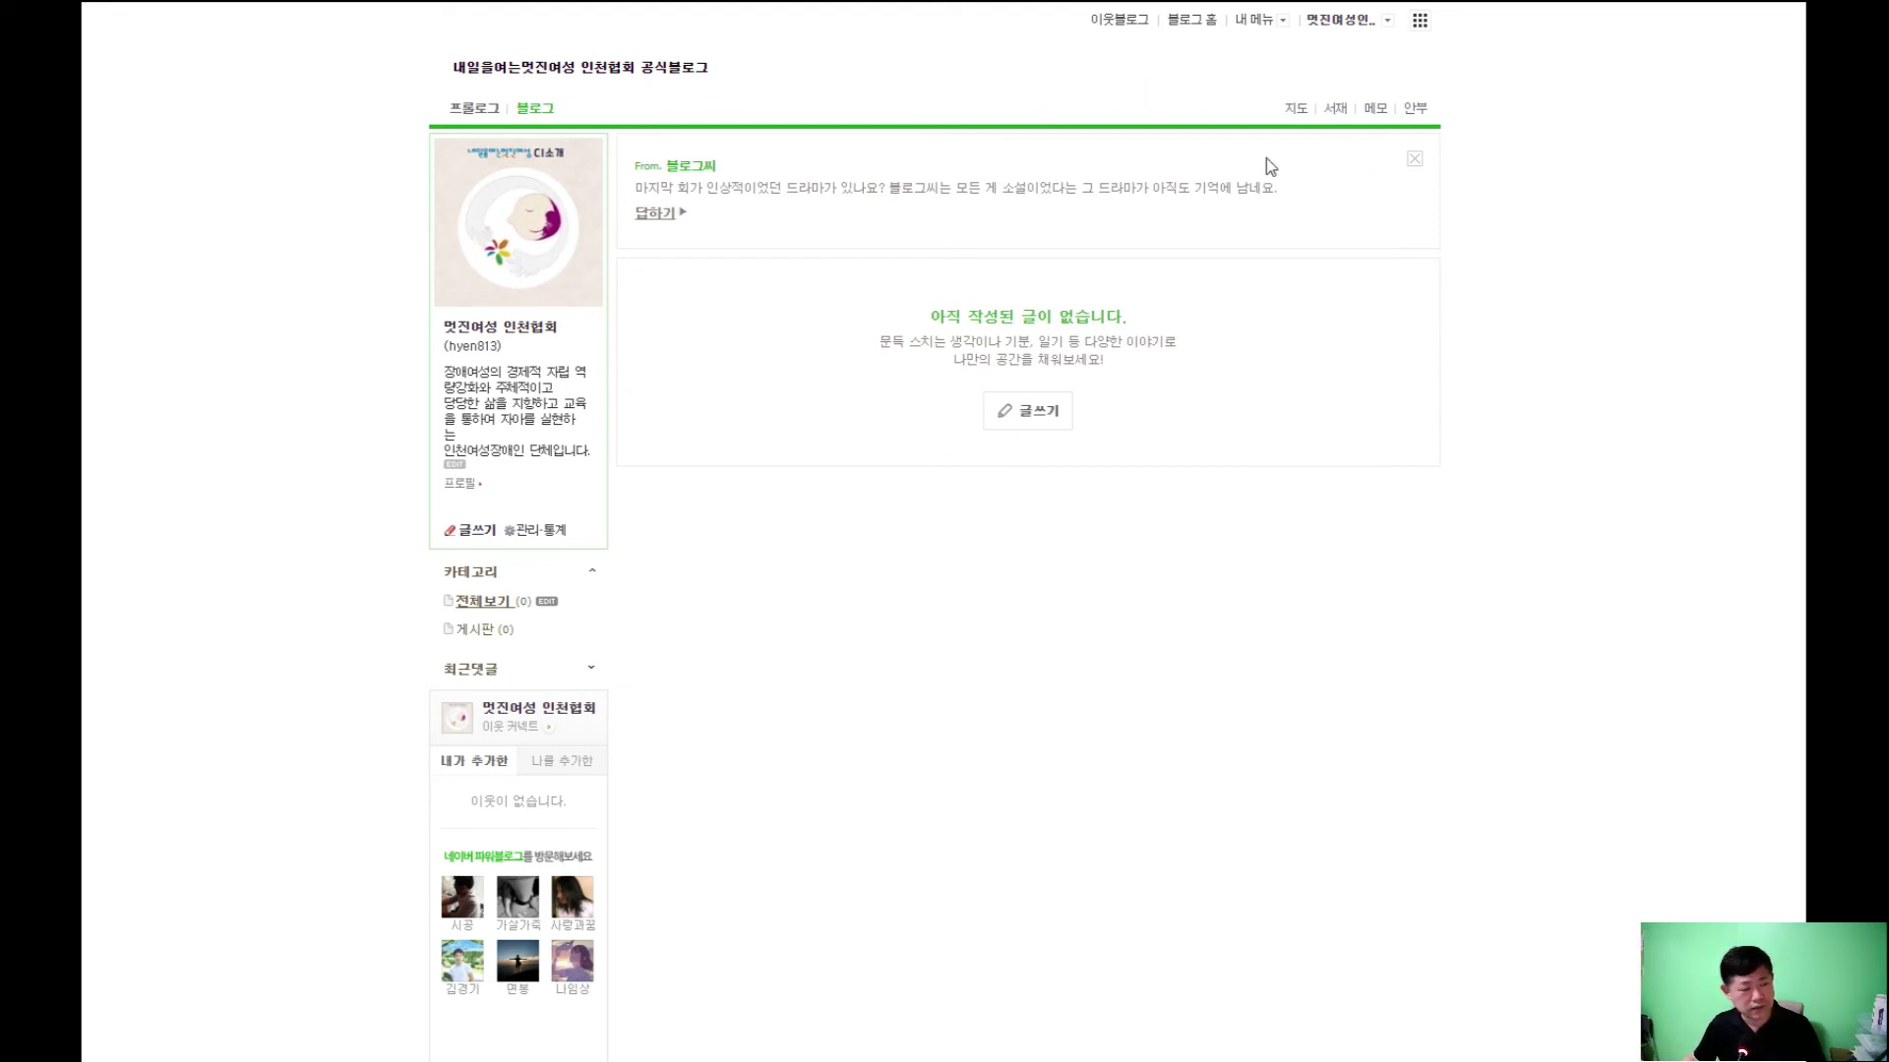
left_click(1275, 24)
left_click(1246, 95)
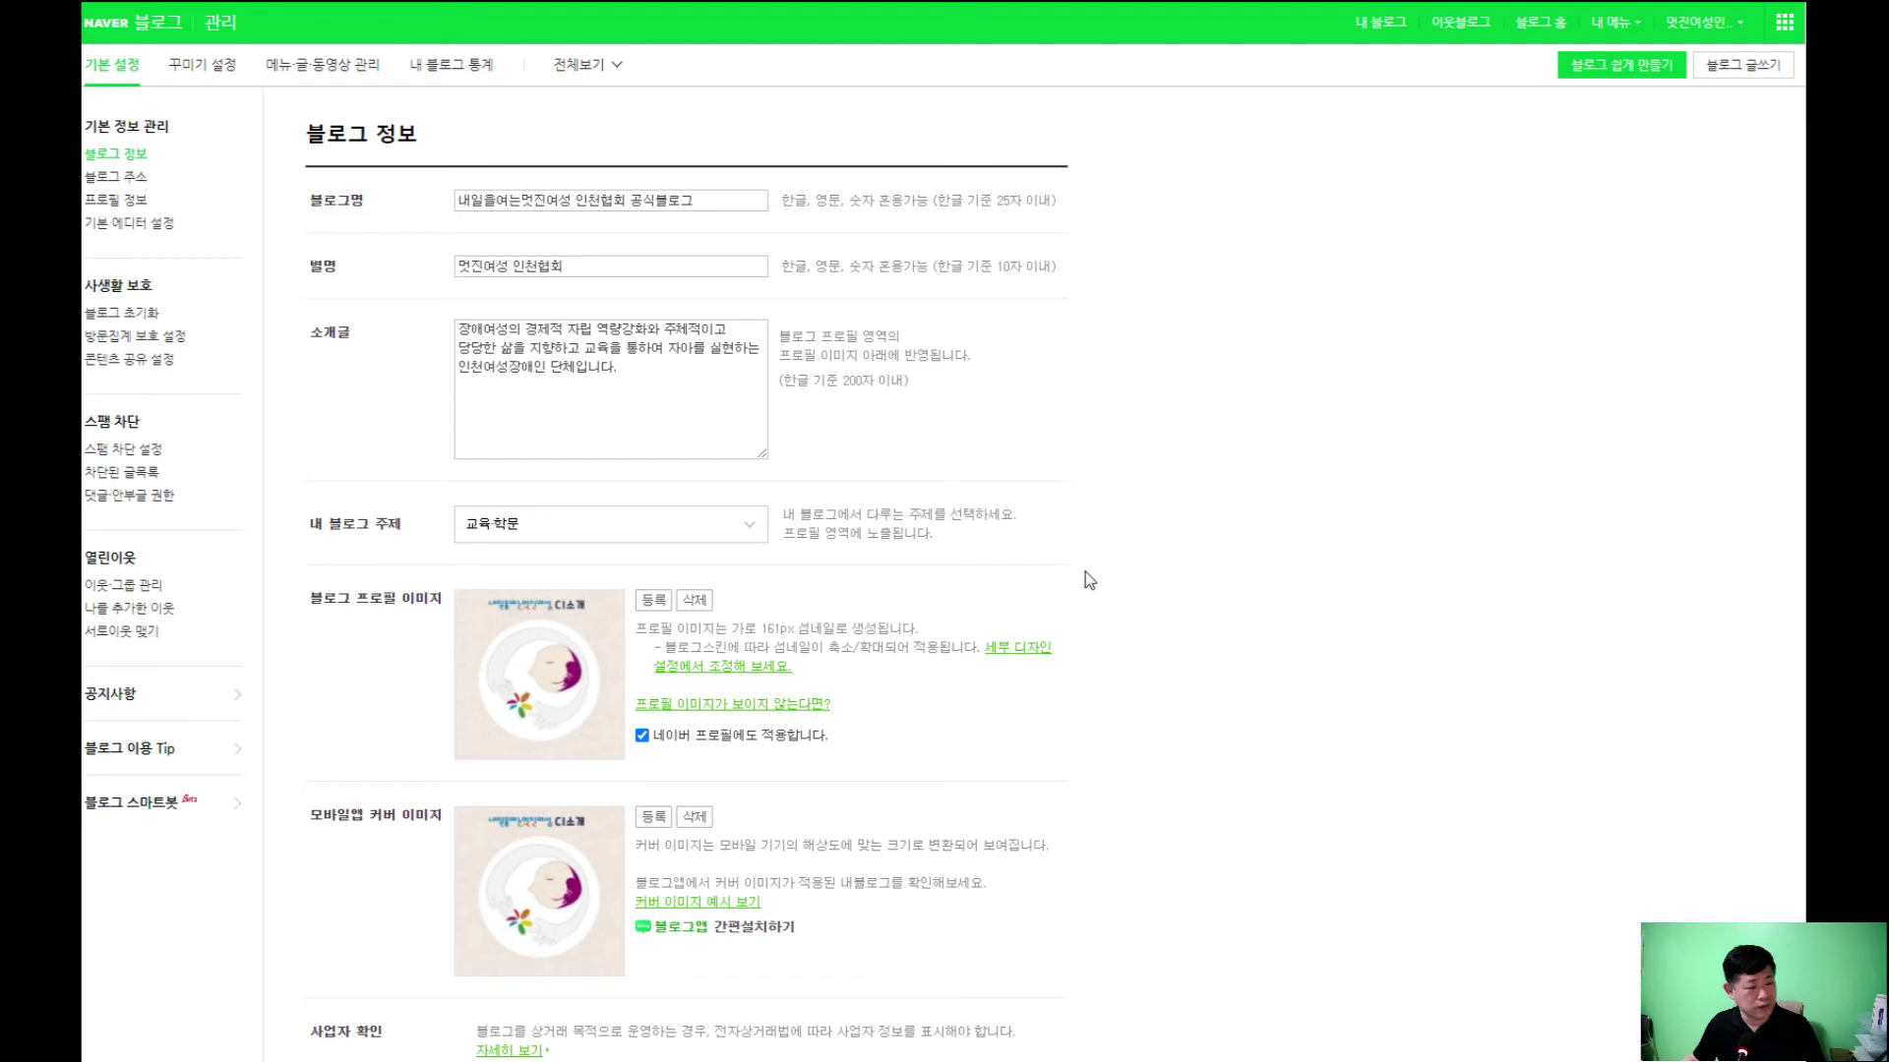
Review the blog information, blog address (블로그 주소) and profile information (프로필 정보) settings
scroll(1117, 518, "down", 3)
scroll(531, 325, "up", 3)
left_click(116, 178)
left_click(133, 202)
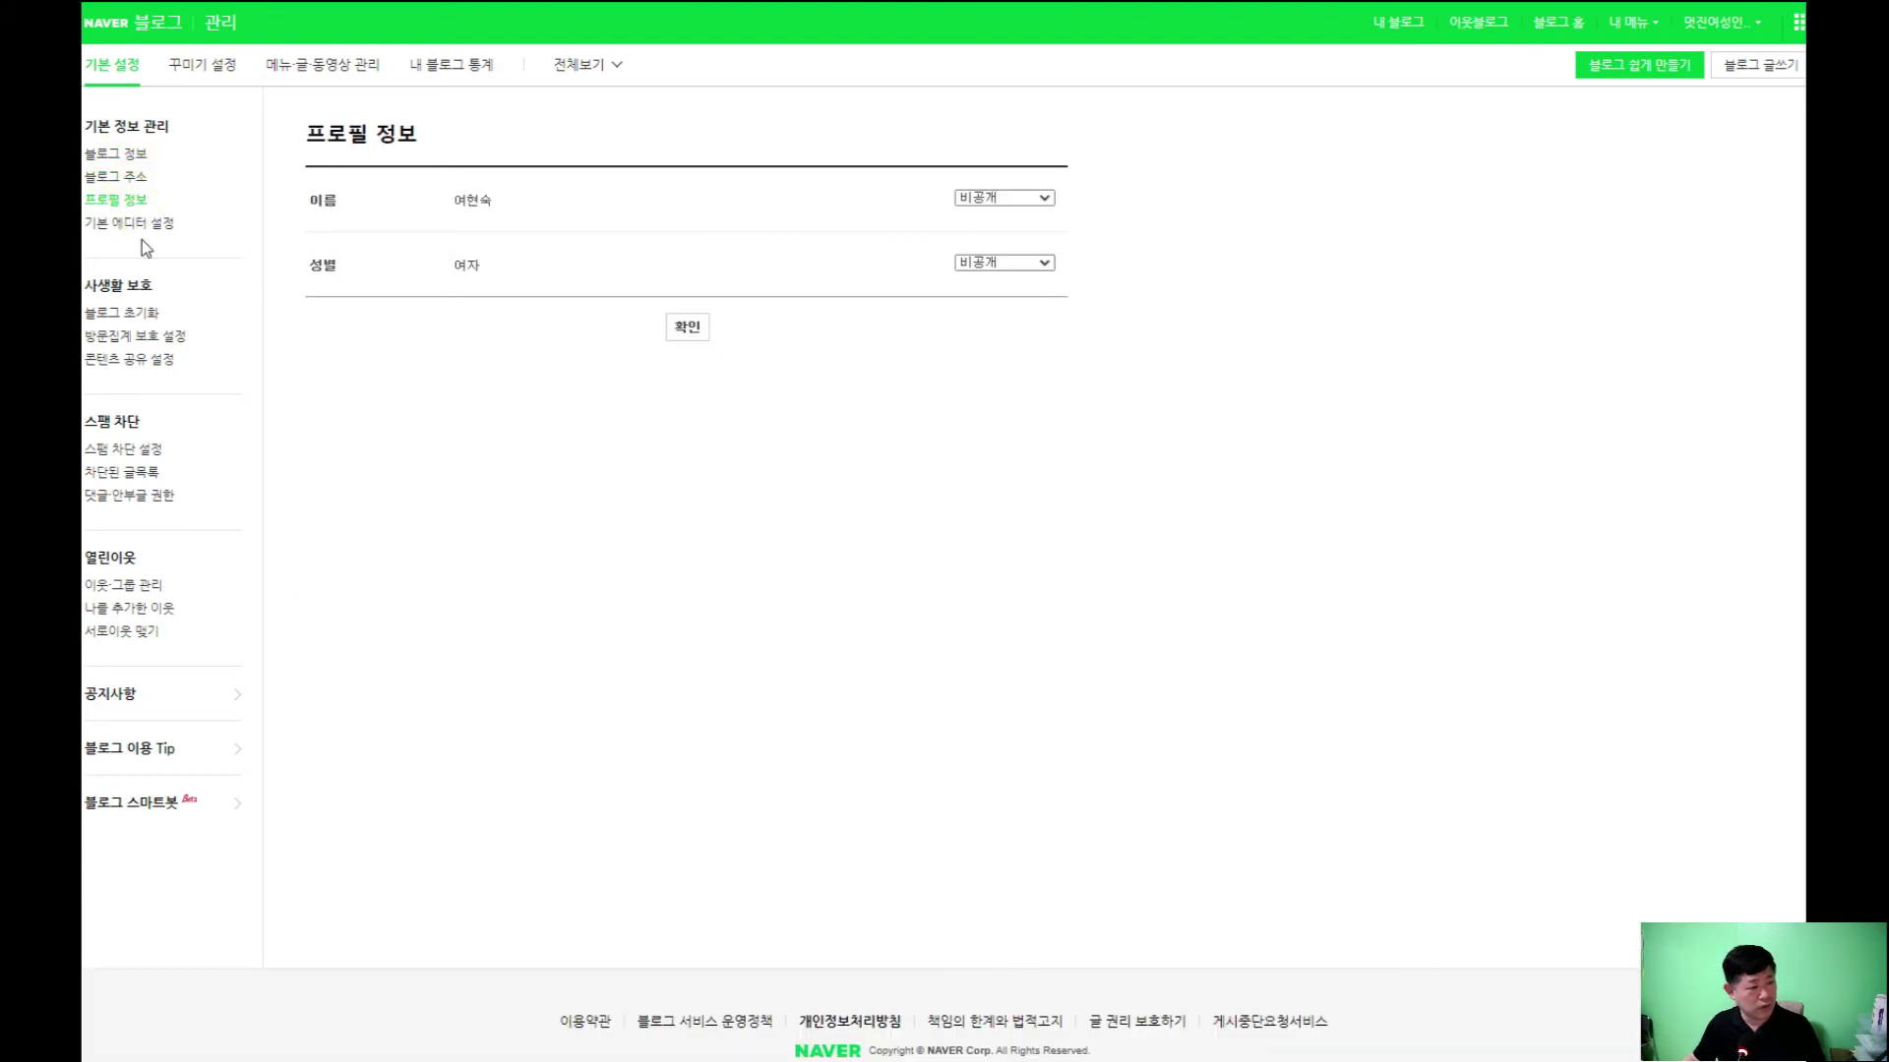
Check the font options in the default editor settings (기본 에디터 설정) and save with 스마트에디터 ONE and 나눔고딕 at size 15
left_click(128, 225)
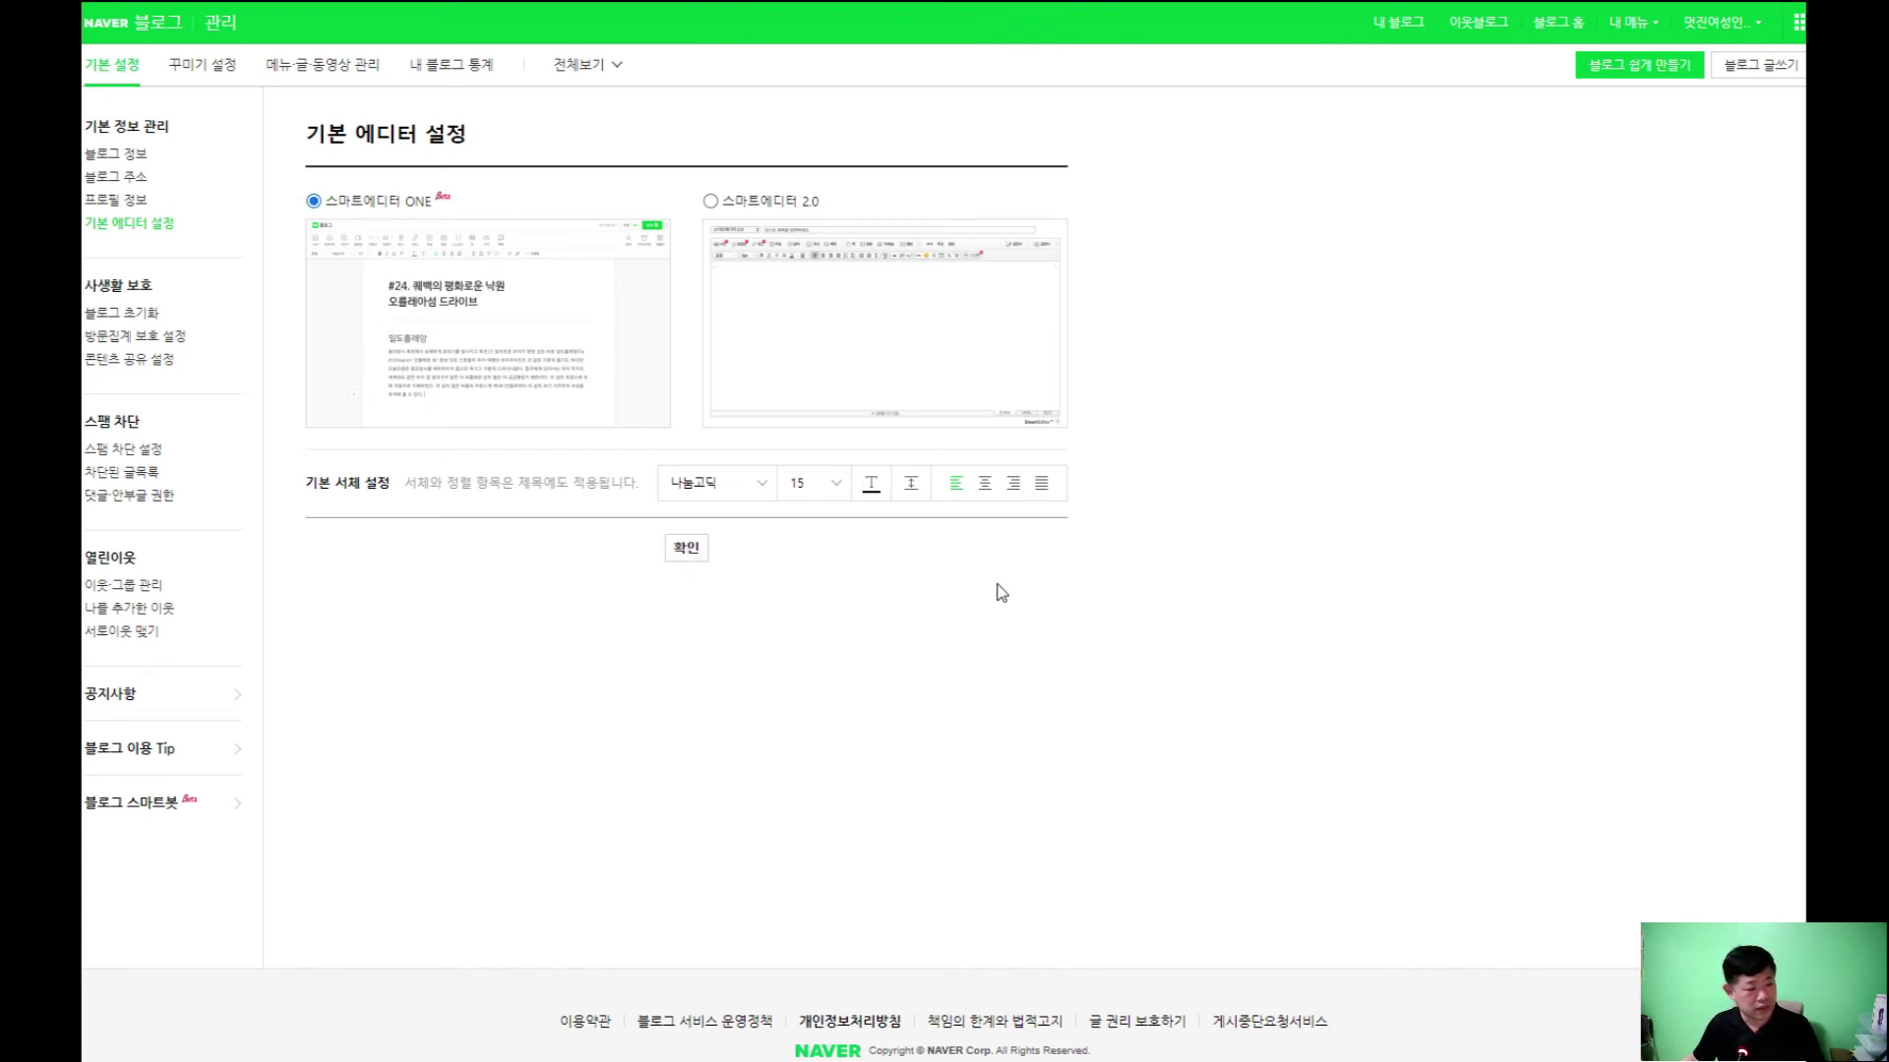
left_click(763, 490)
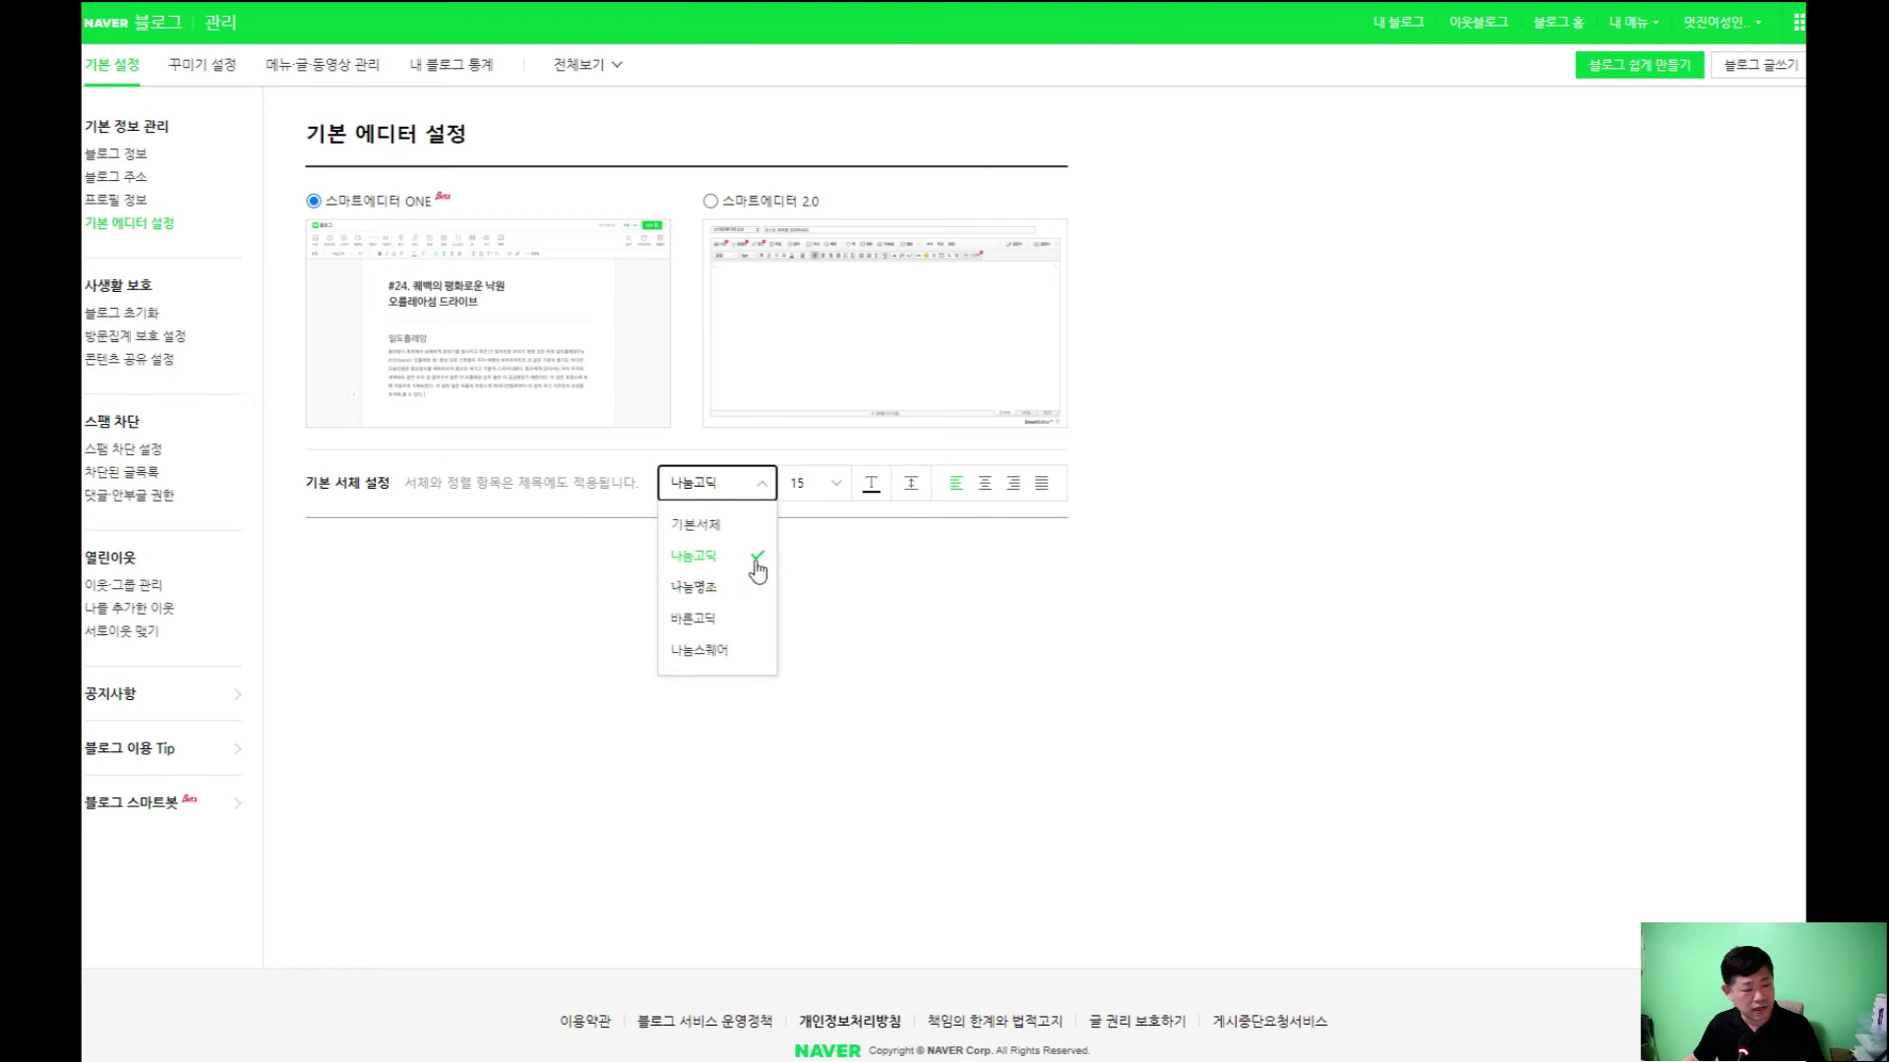
left_click(917, 567)
left_click(750, 491)
left_click(831, 564)
left_click(686, 547)
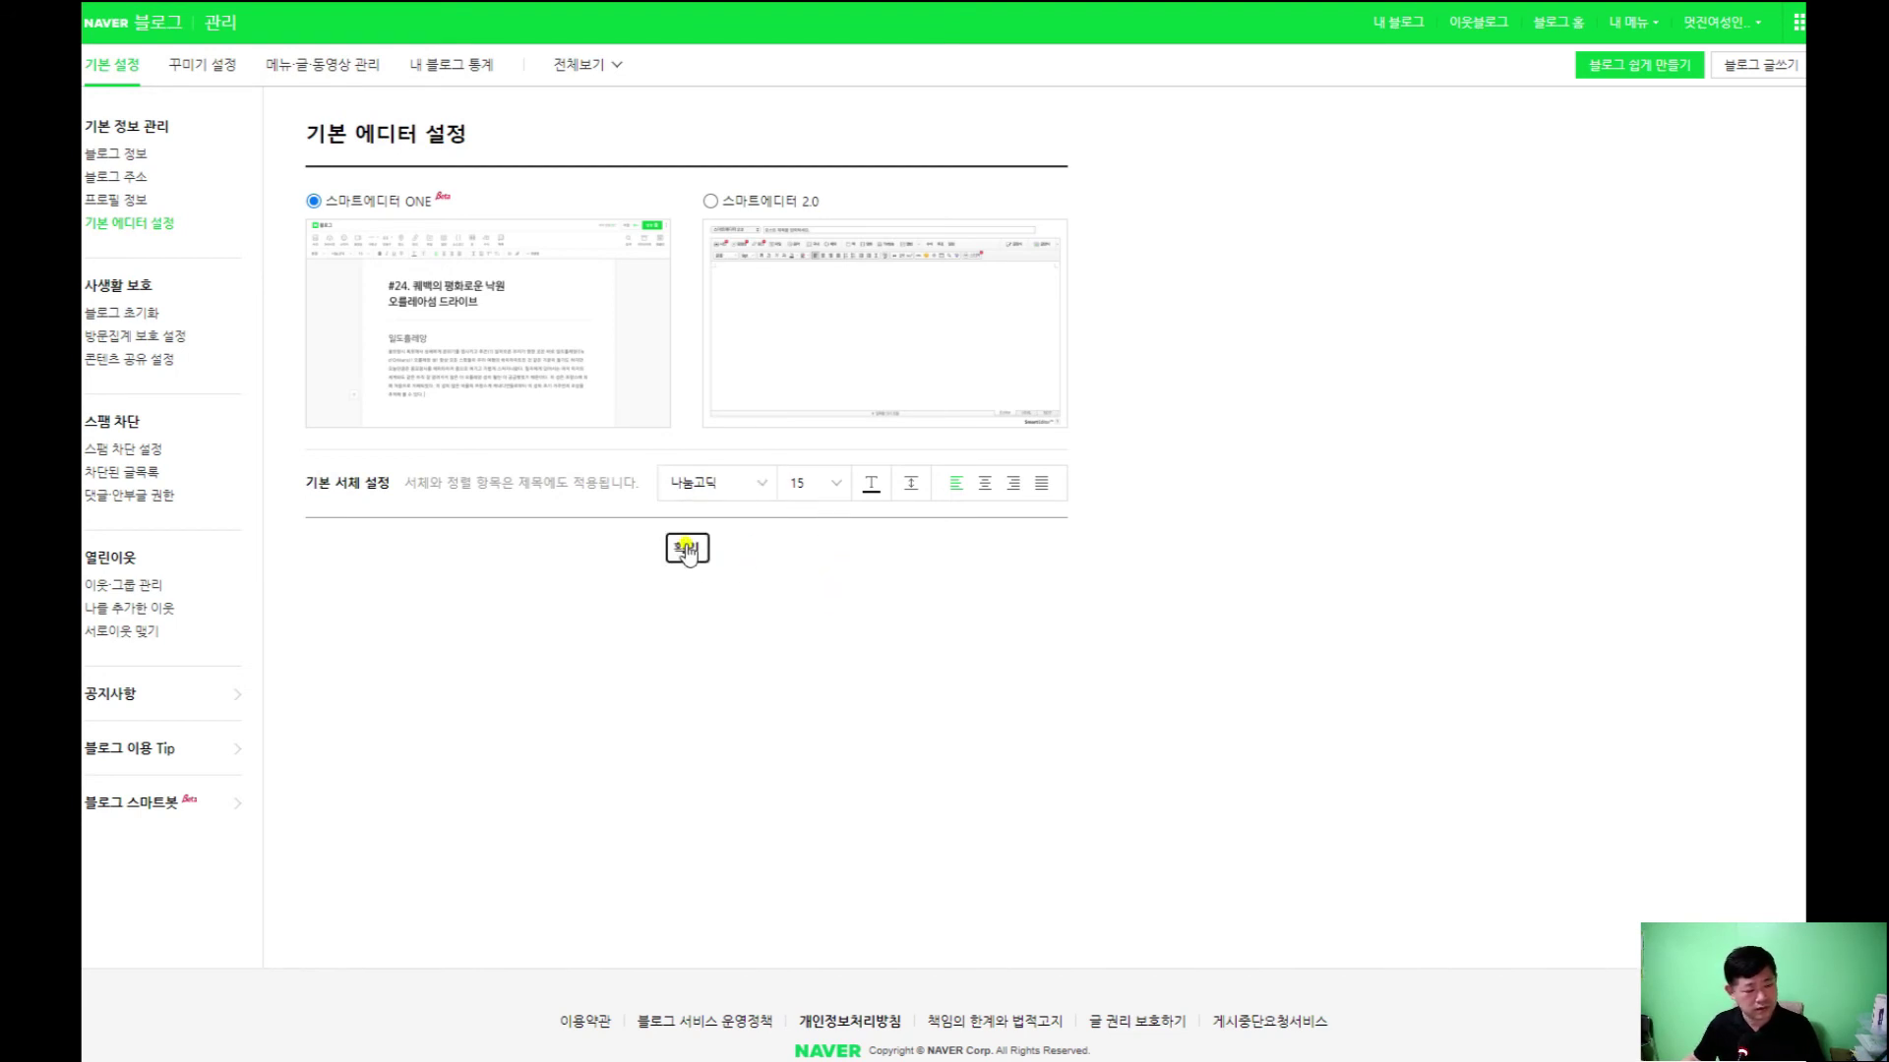
left_click(944, 588)
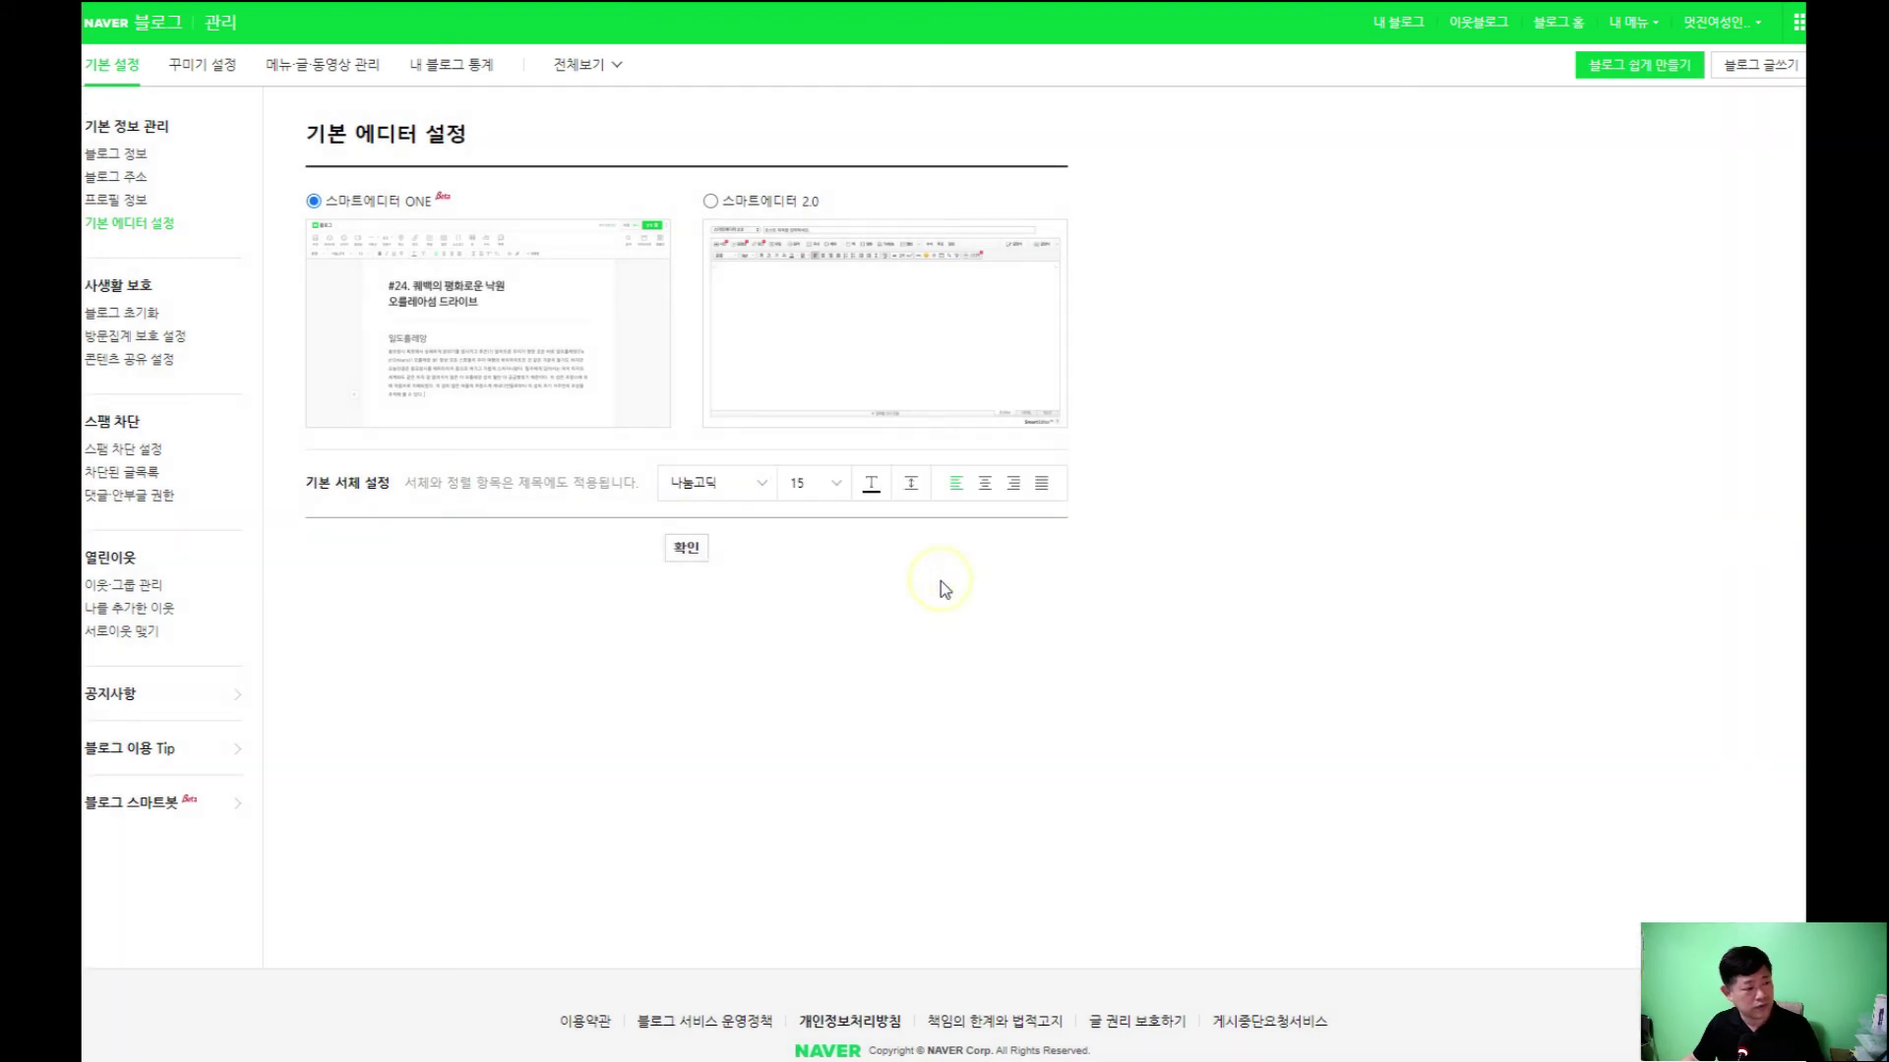
Look through the privacy protection (사생활 보호), spam blocking (스팸 차단) and neighbour (열린이웃) settings pages
left_click(130, 315)
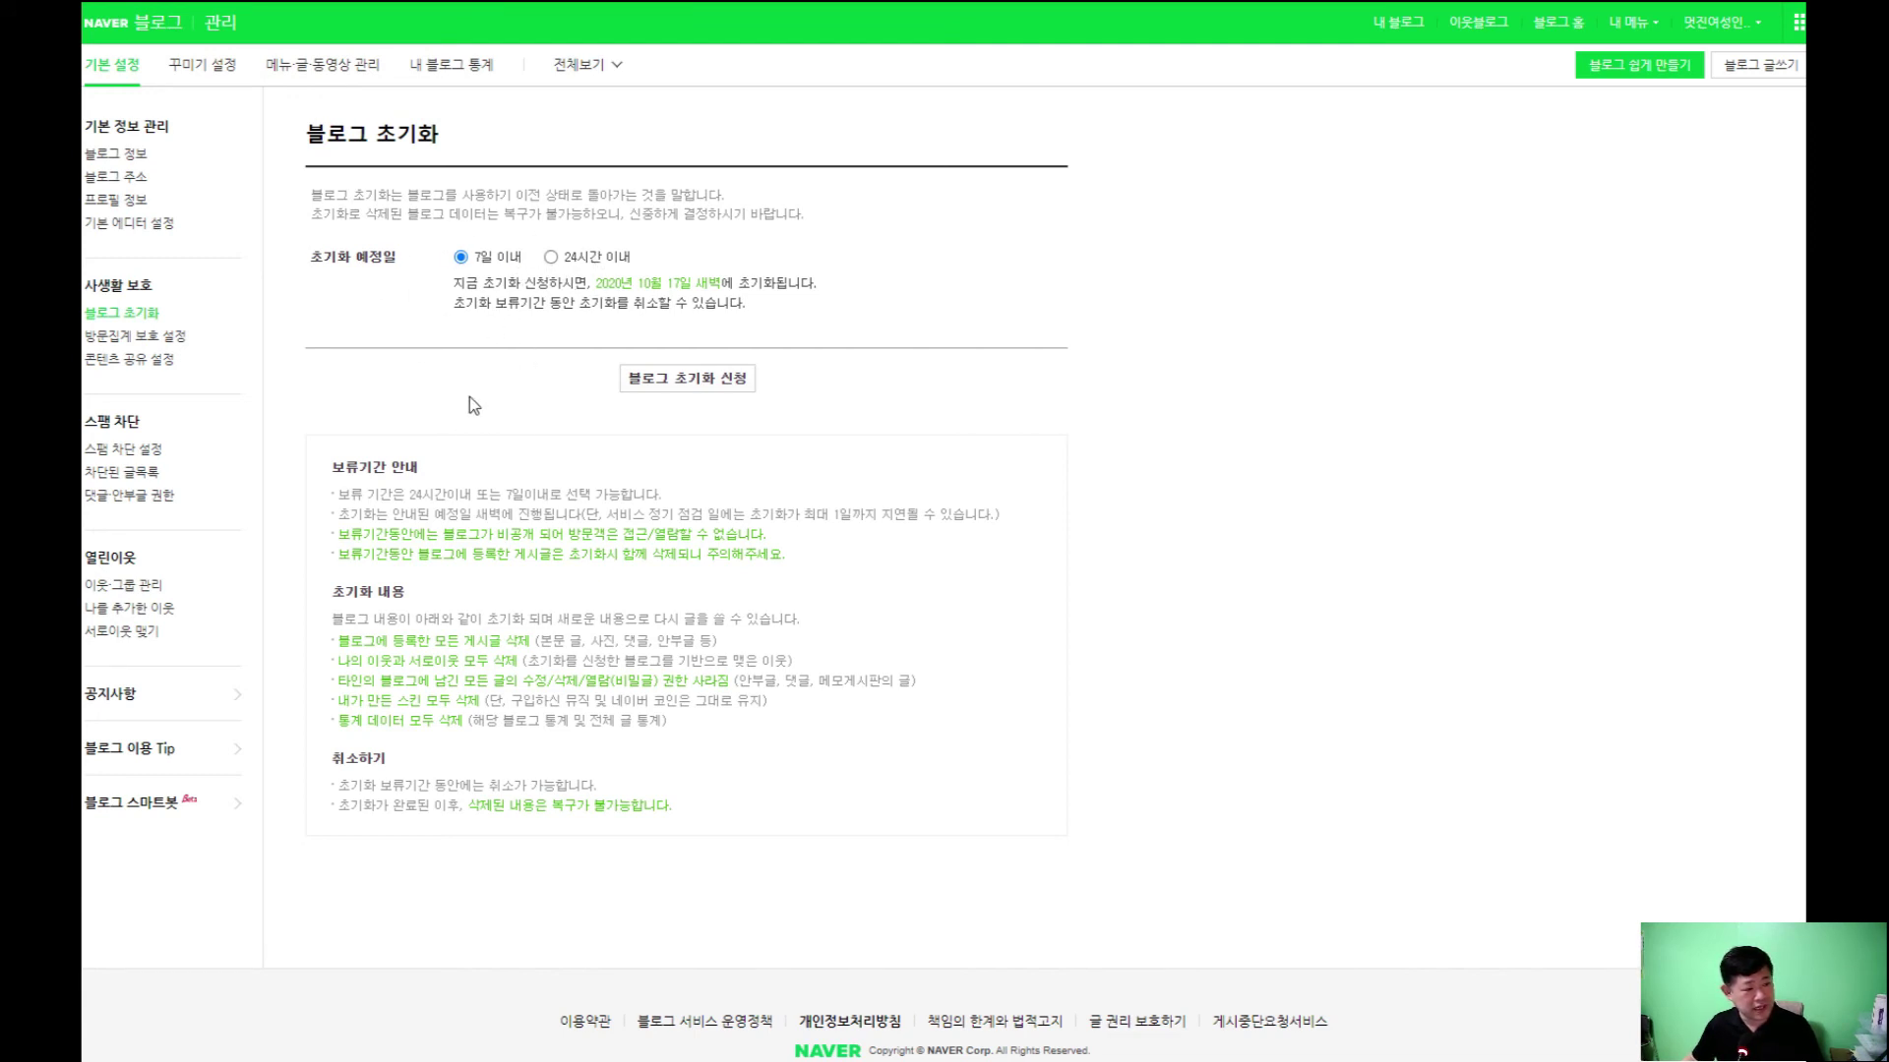
left_click(137, 338)
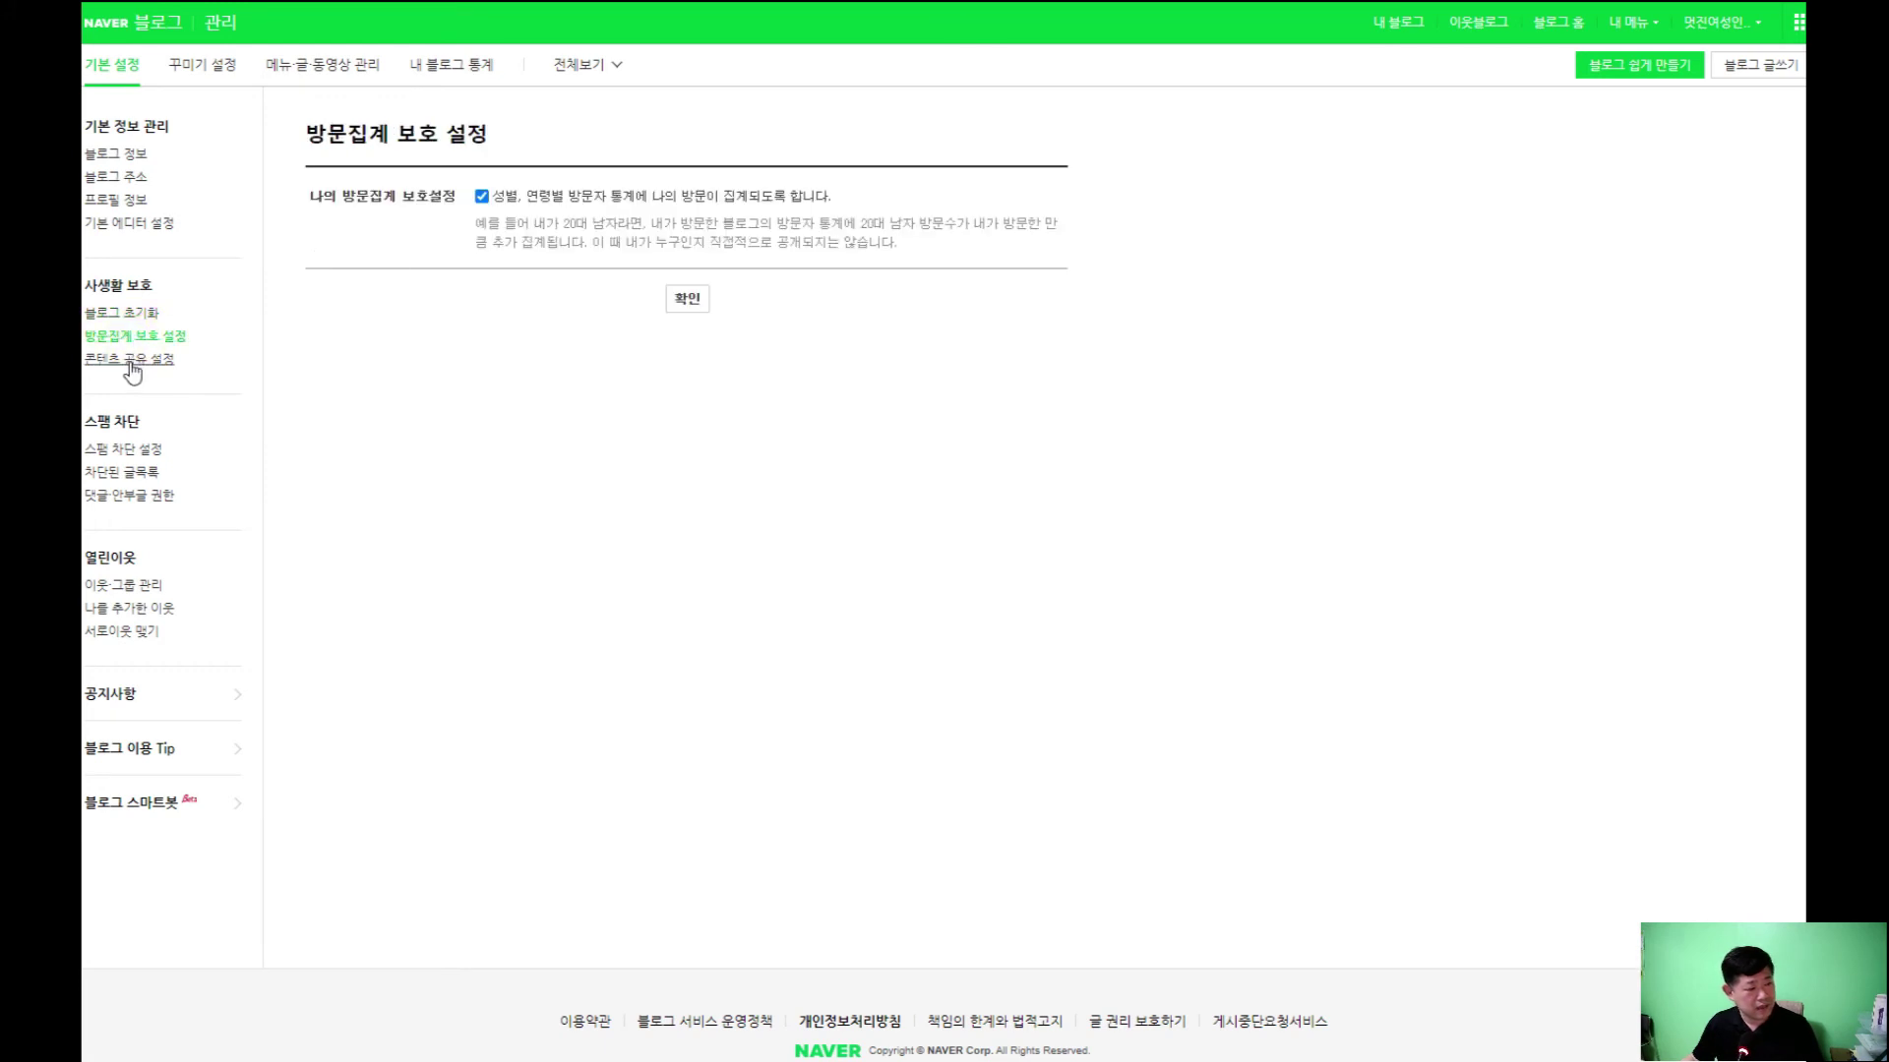
left_click(130, 360)
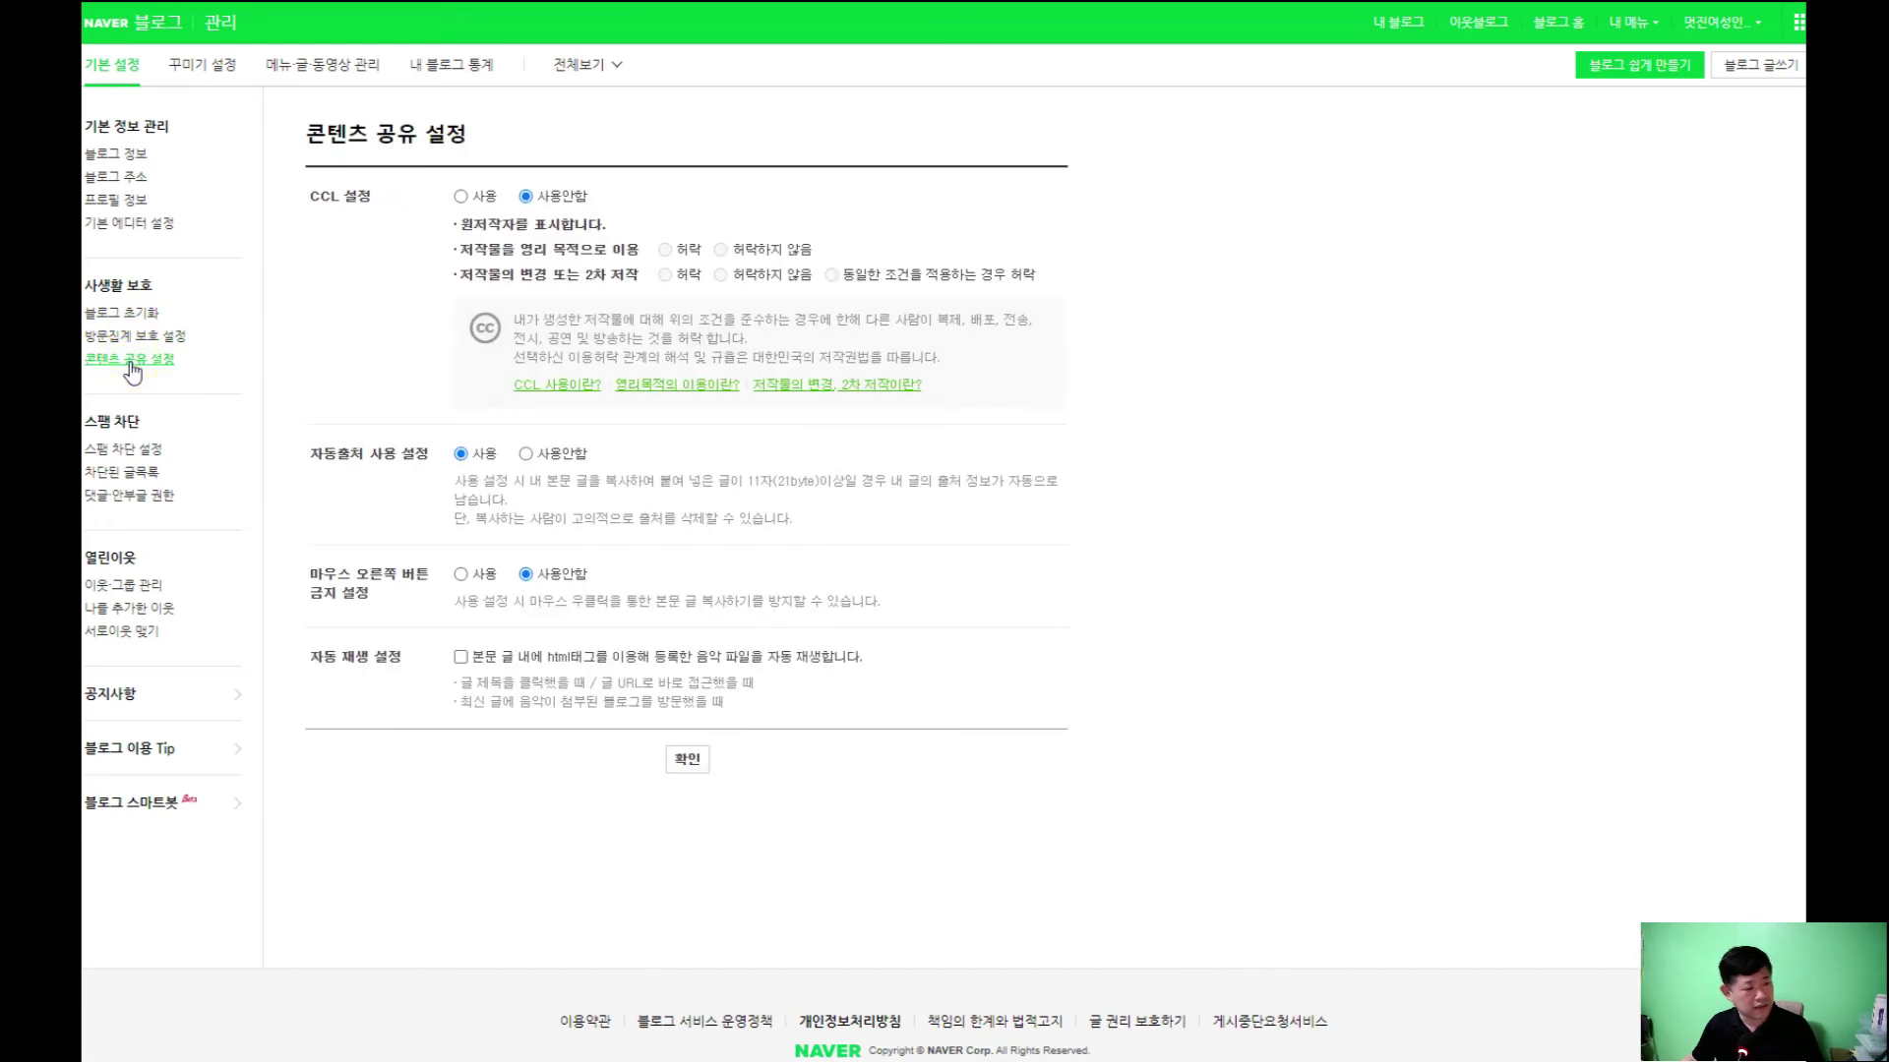
left_click(124, 449)
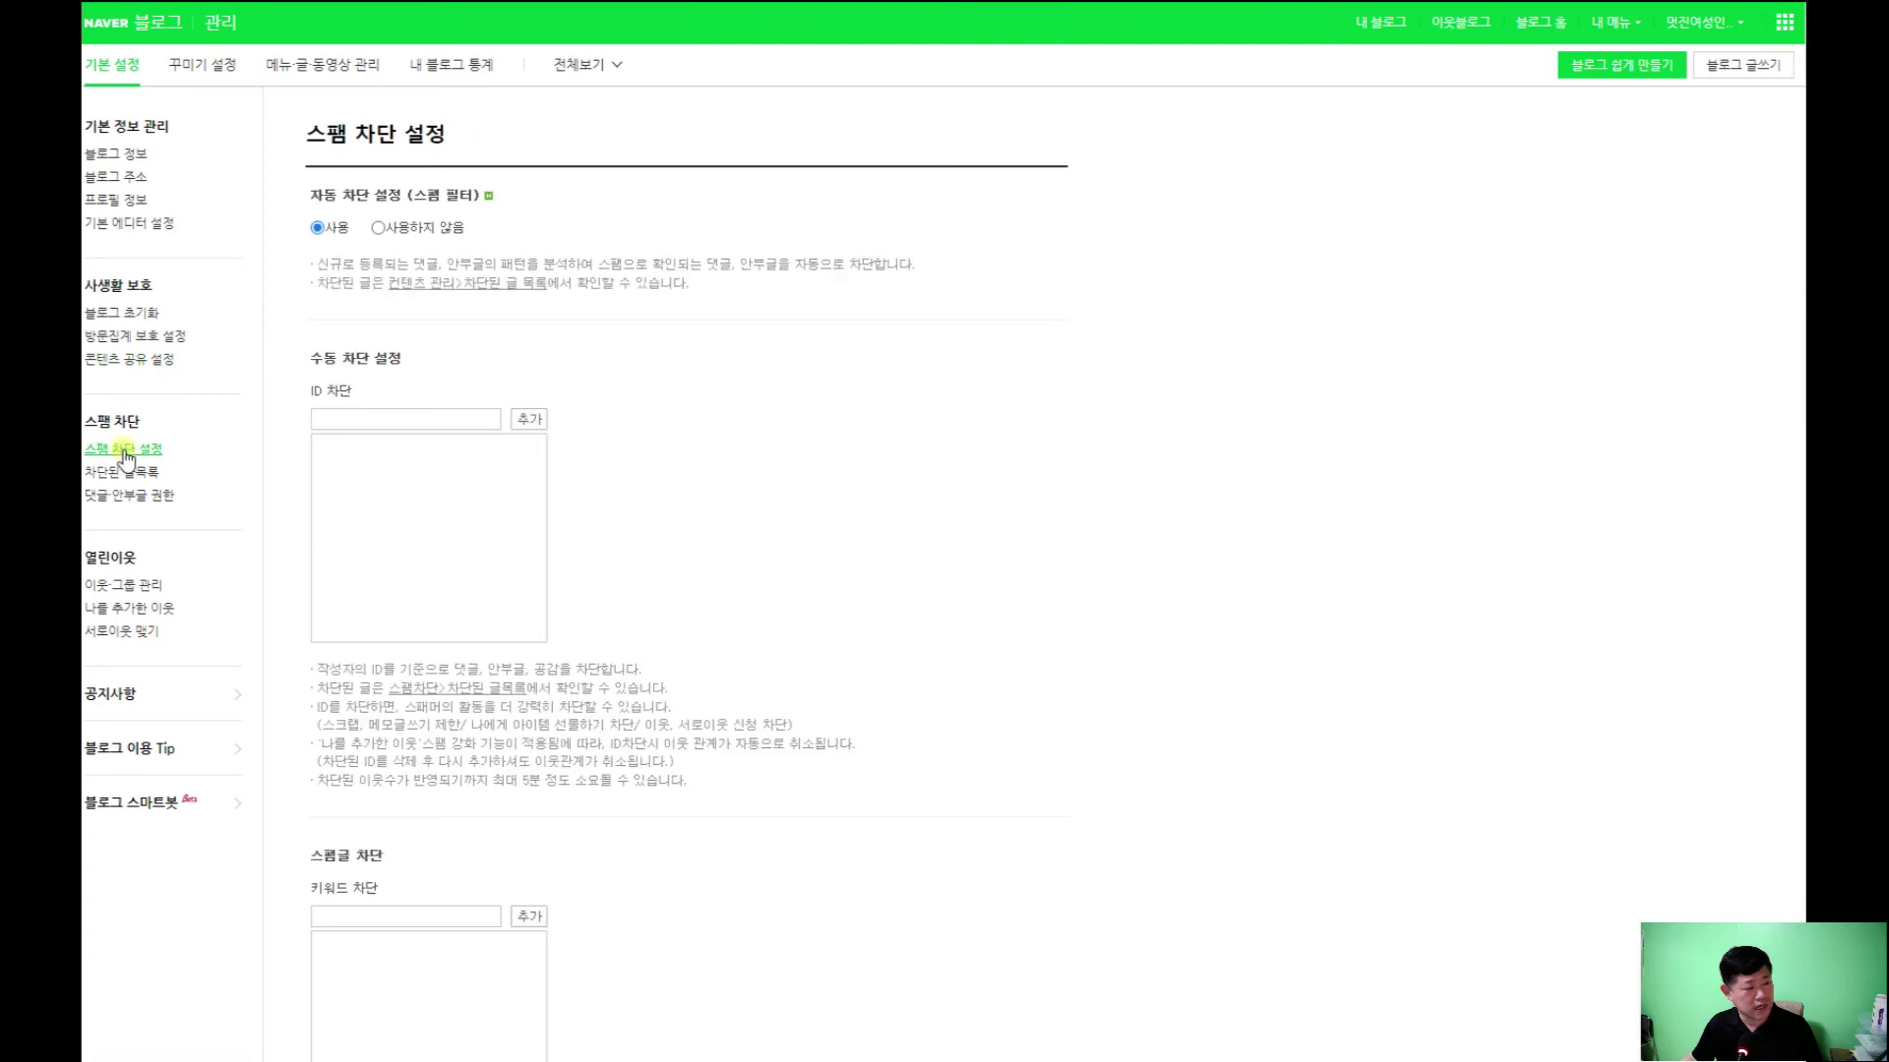
left_click(127, 476)
left_click(129, 497)
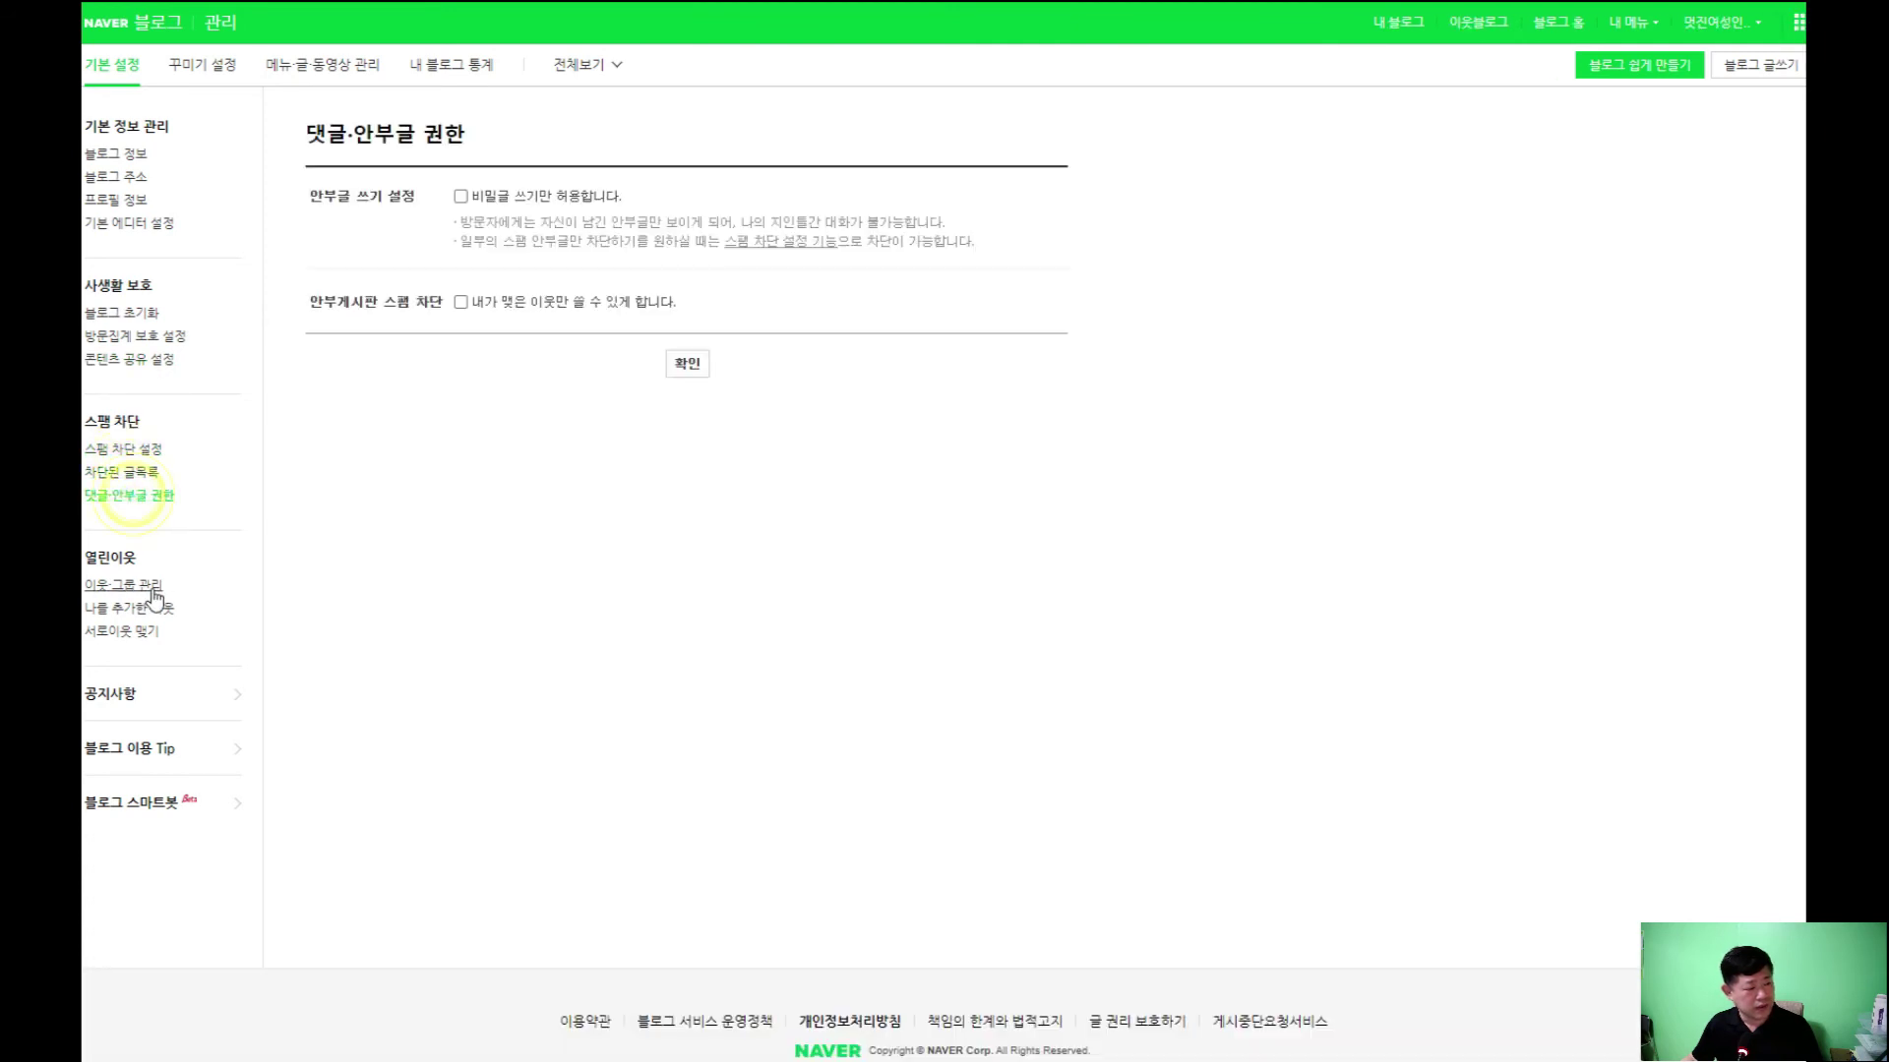
left_click(148, 587)
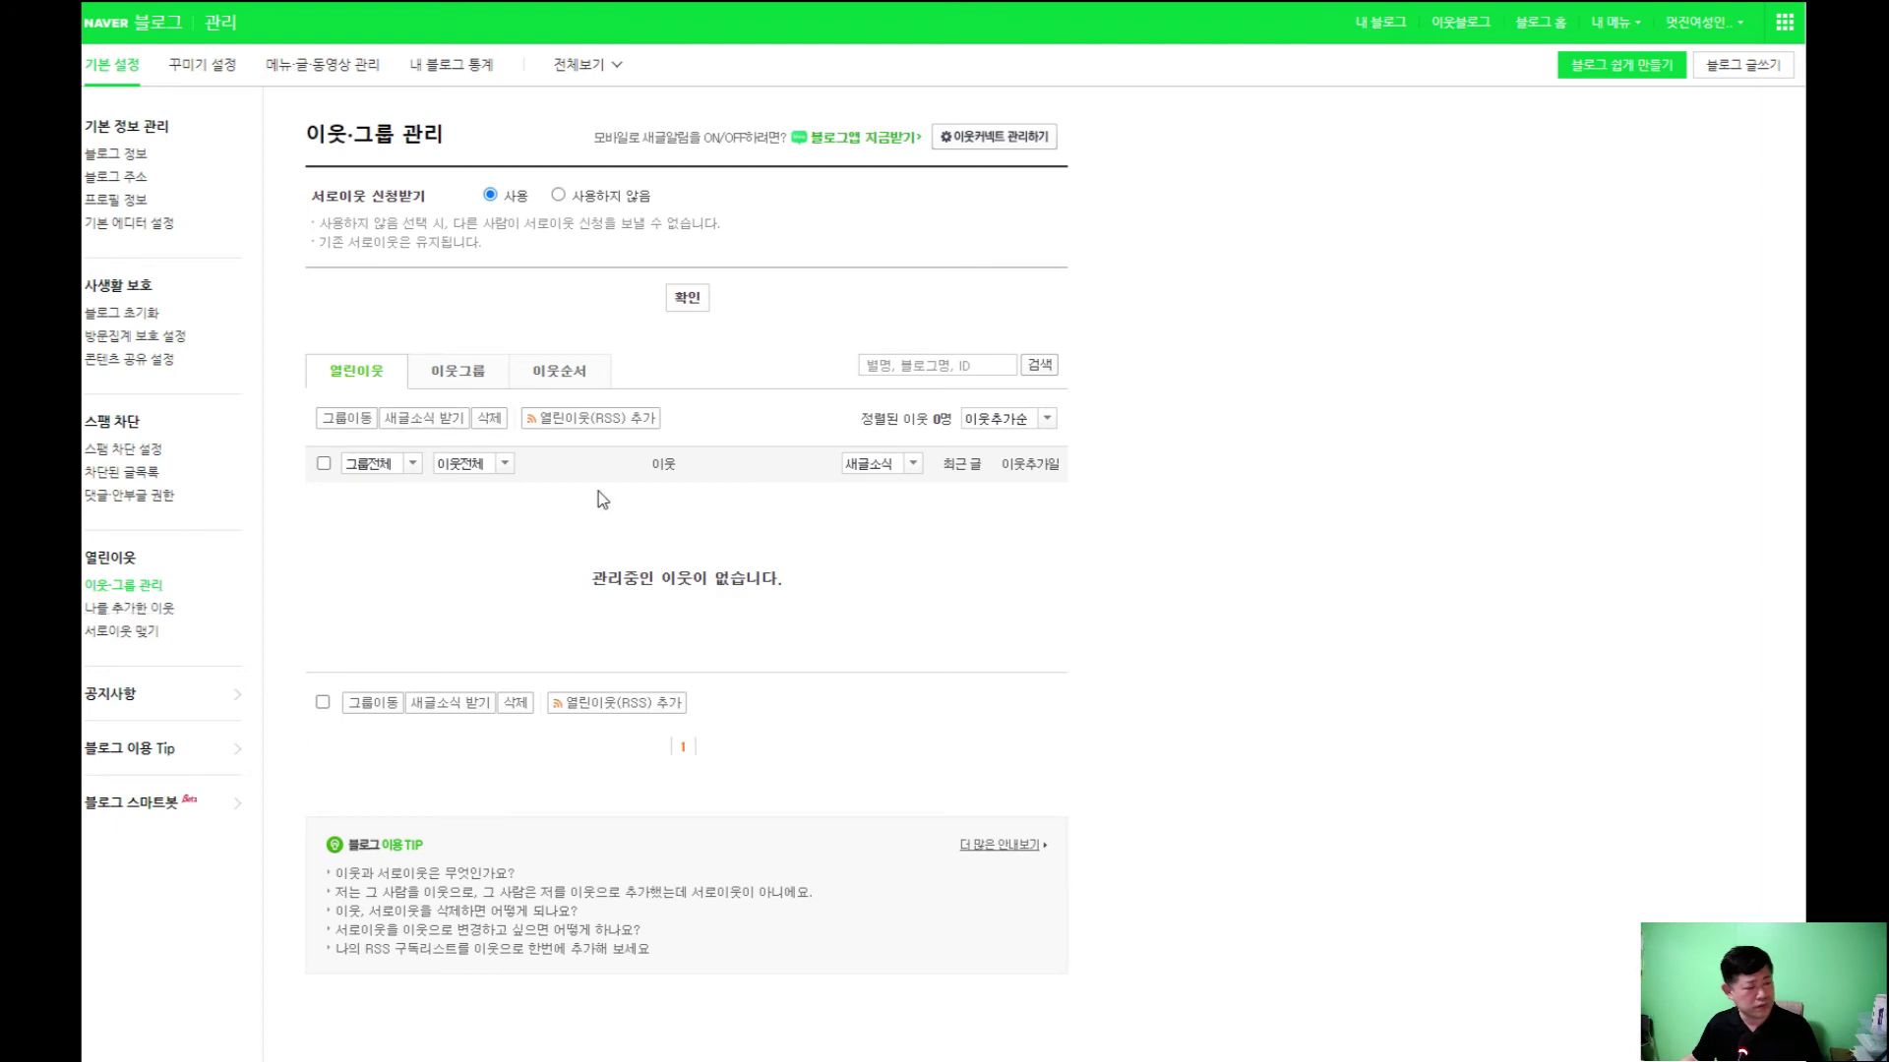
left_click(123, 609)
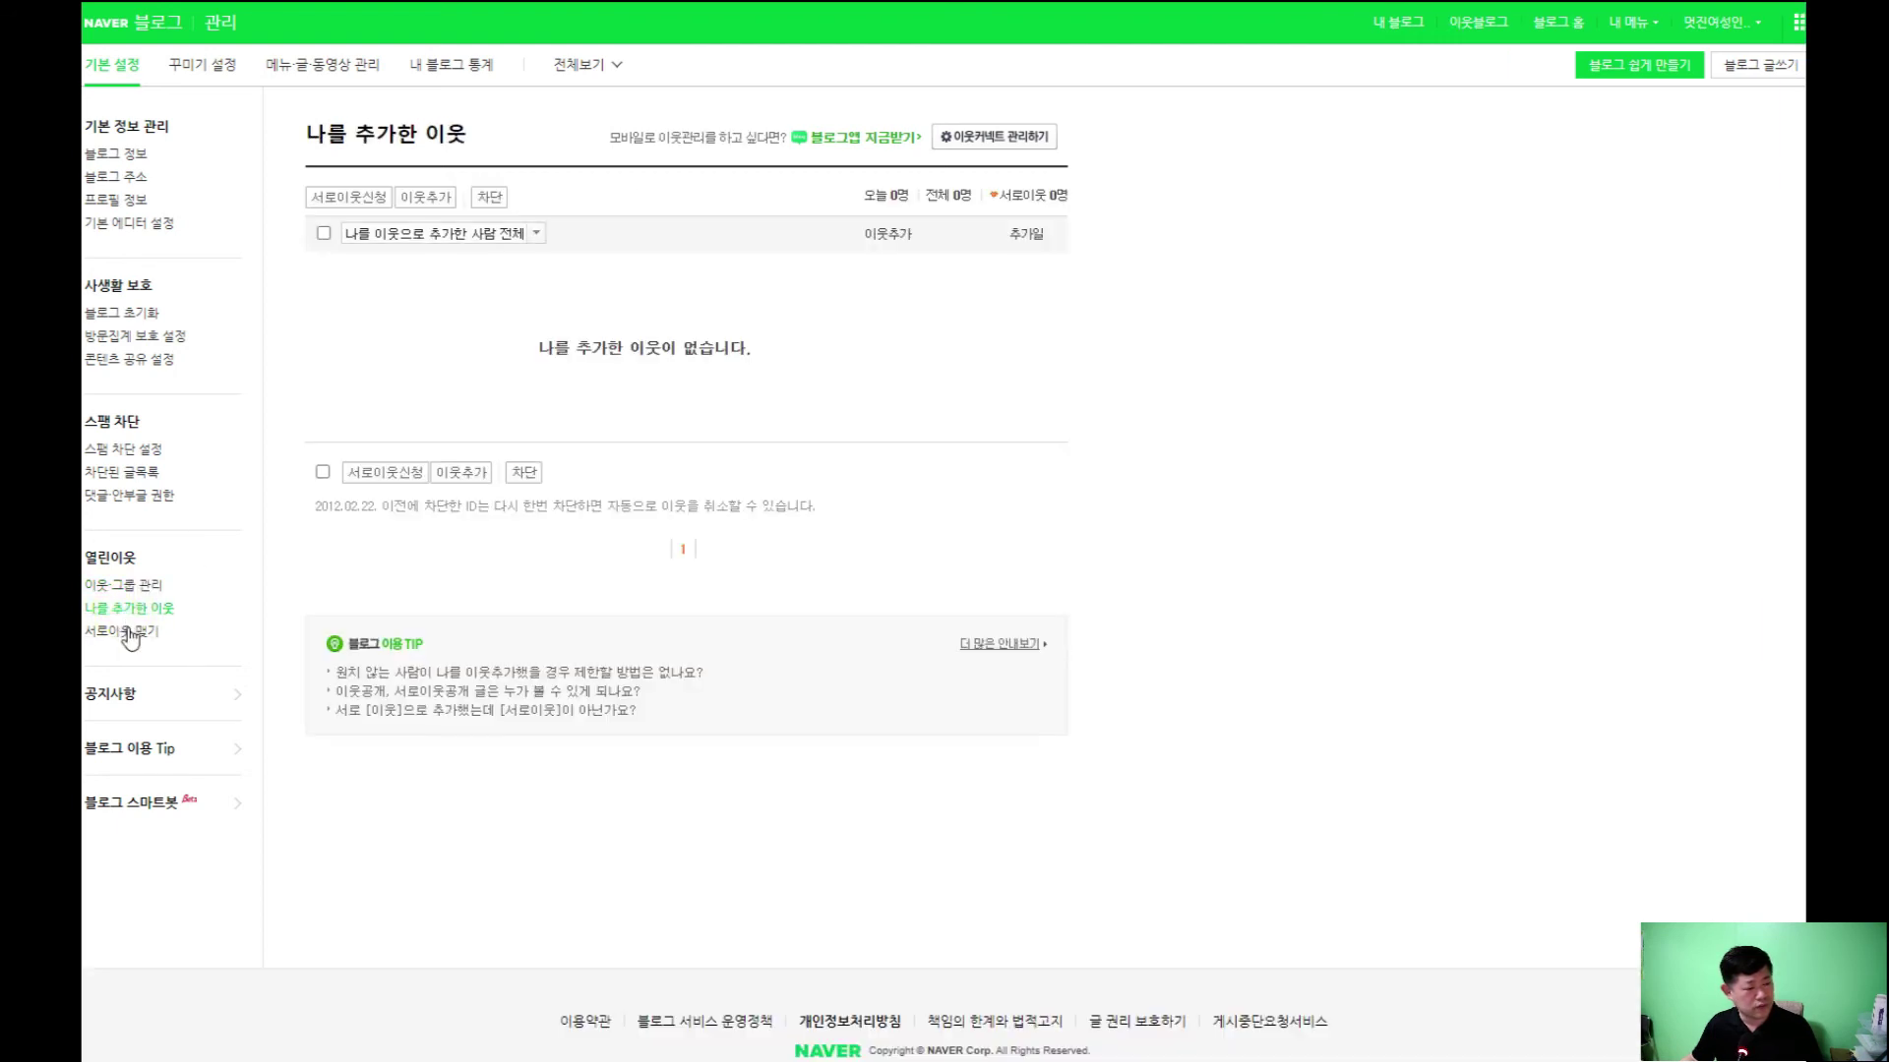
left_click(130, 633)
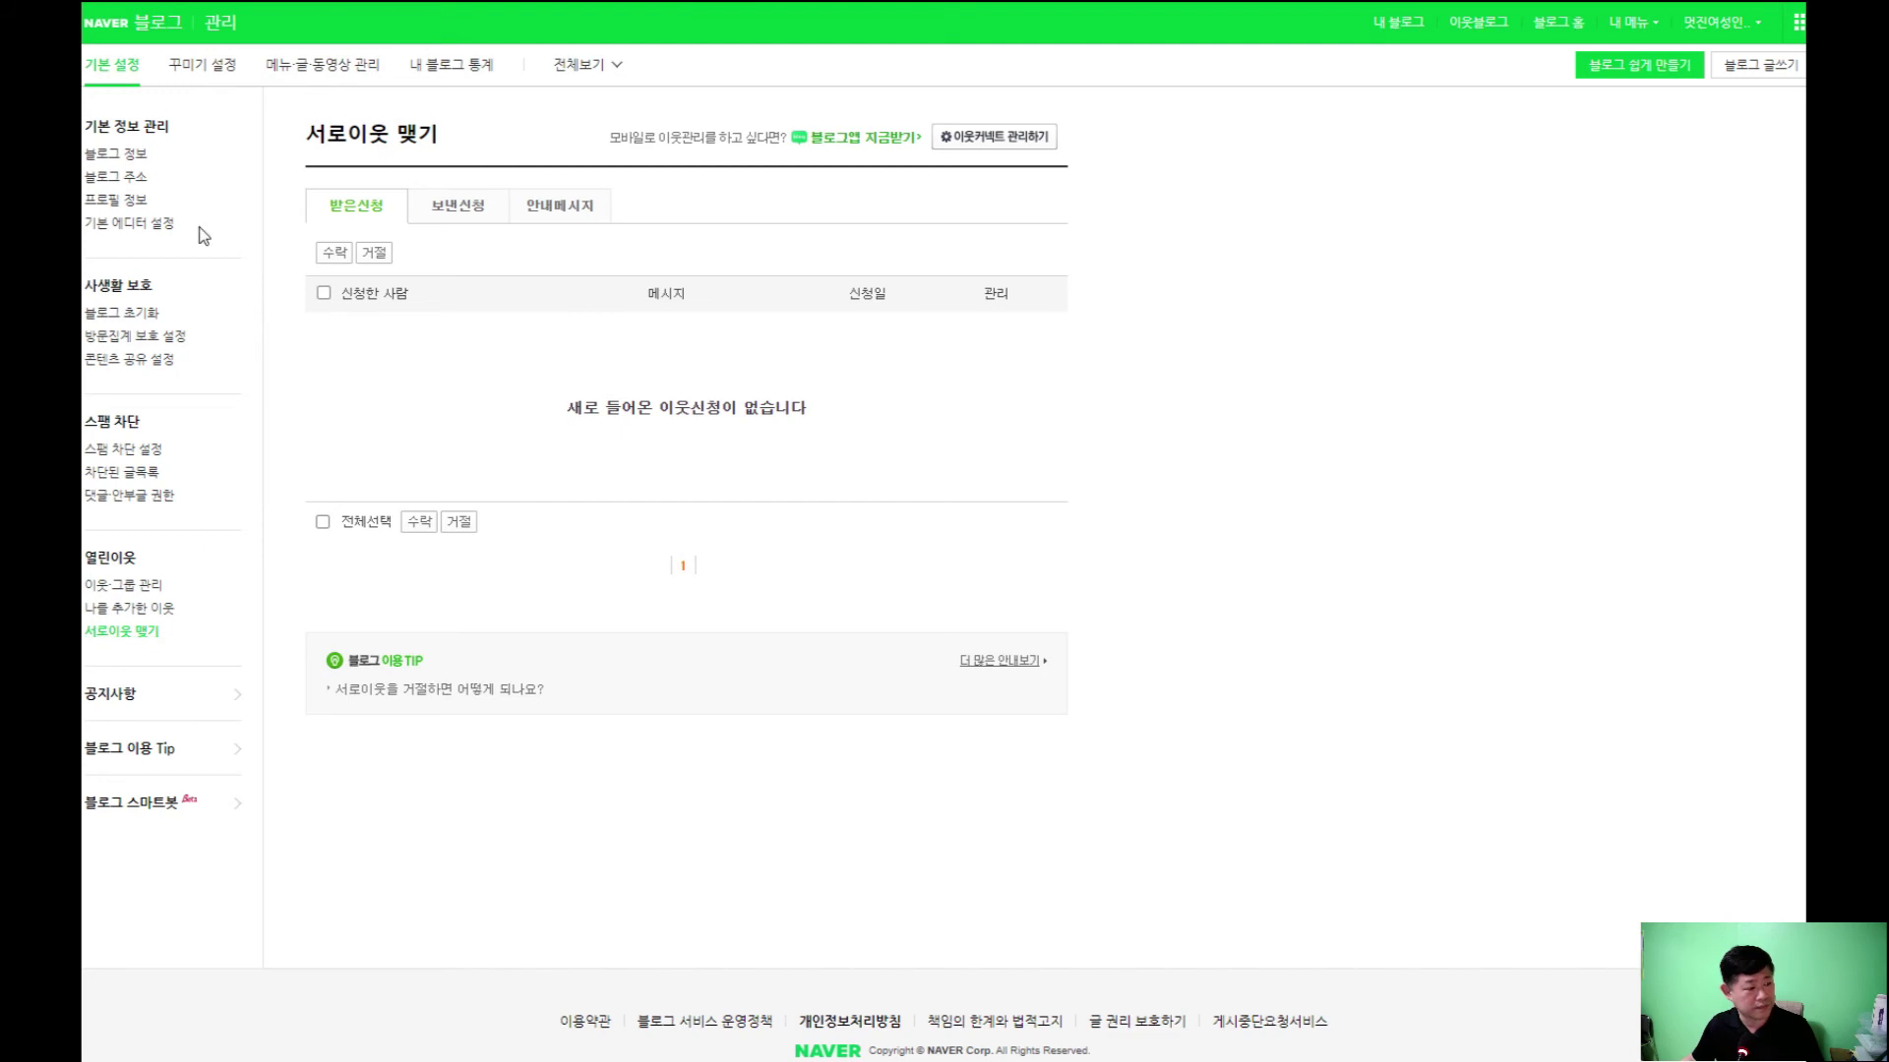
Look through the basic skins on the skin selection page (스킨 선택) of the decoration settings (꾸미기 설정)
left_click(215, 75)
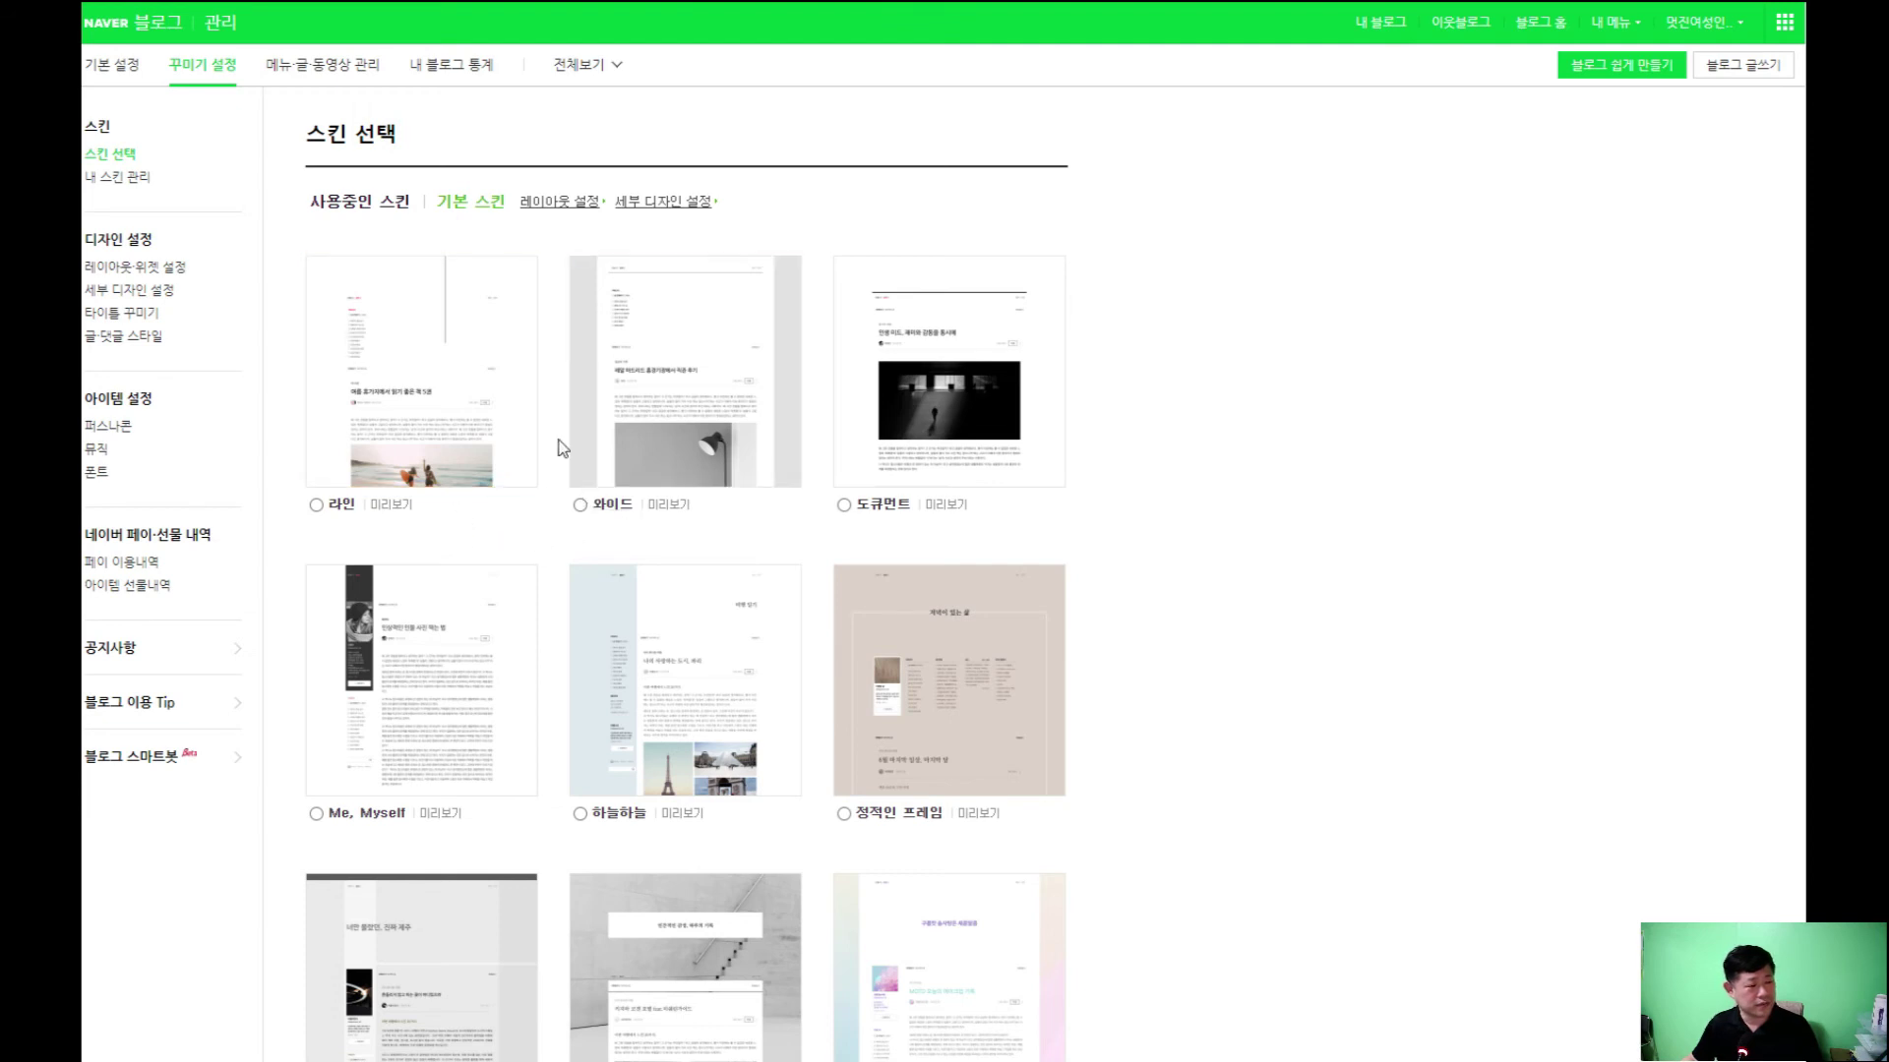
scroll(881, 666, "down", 2)
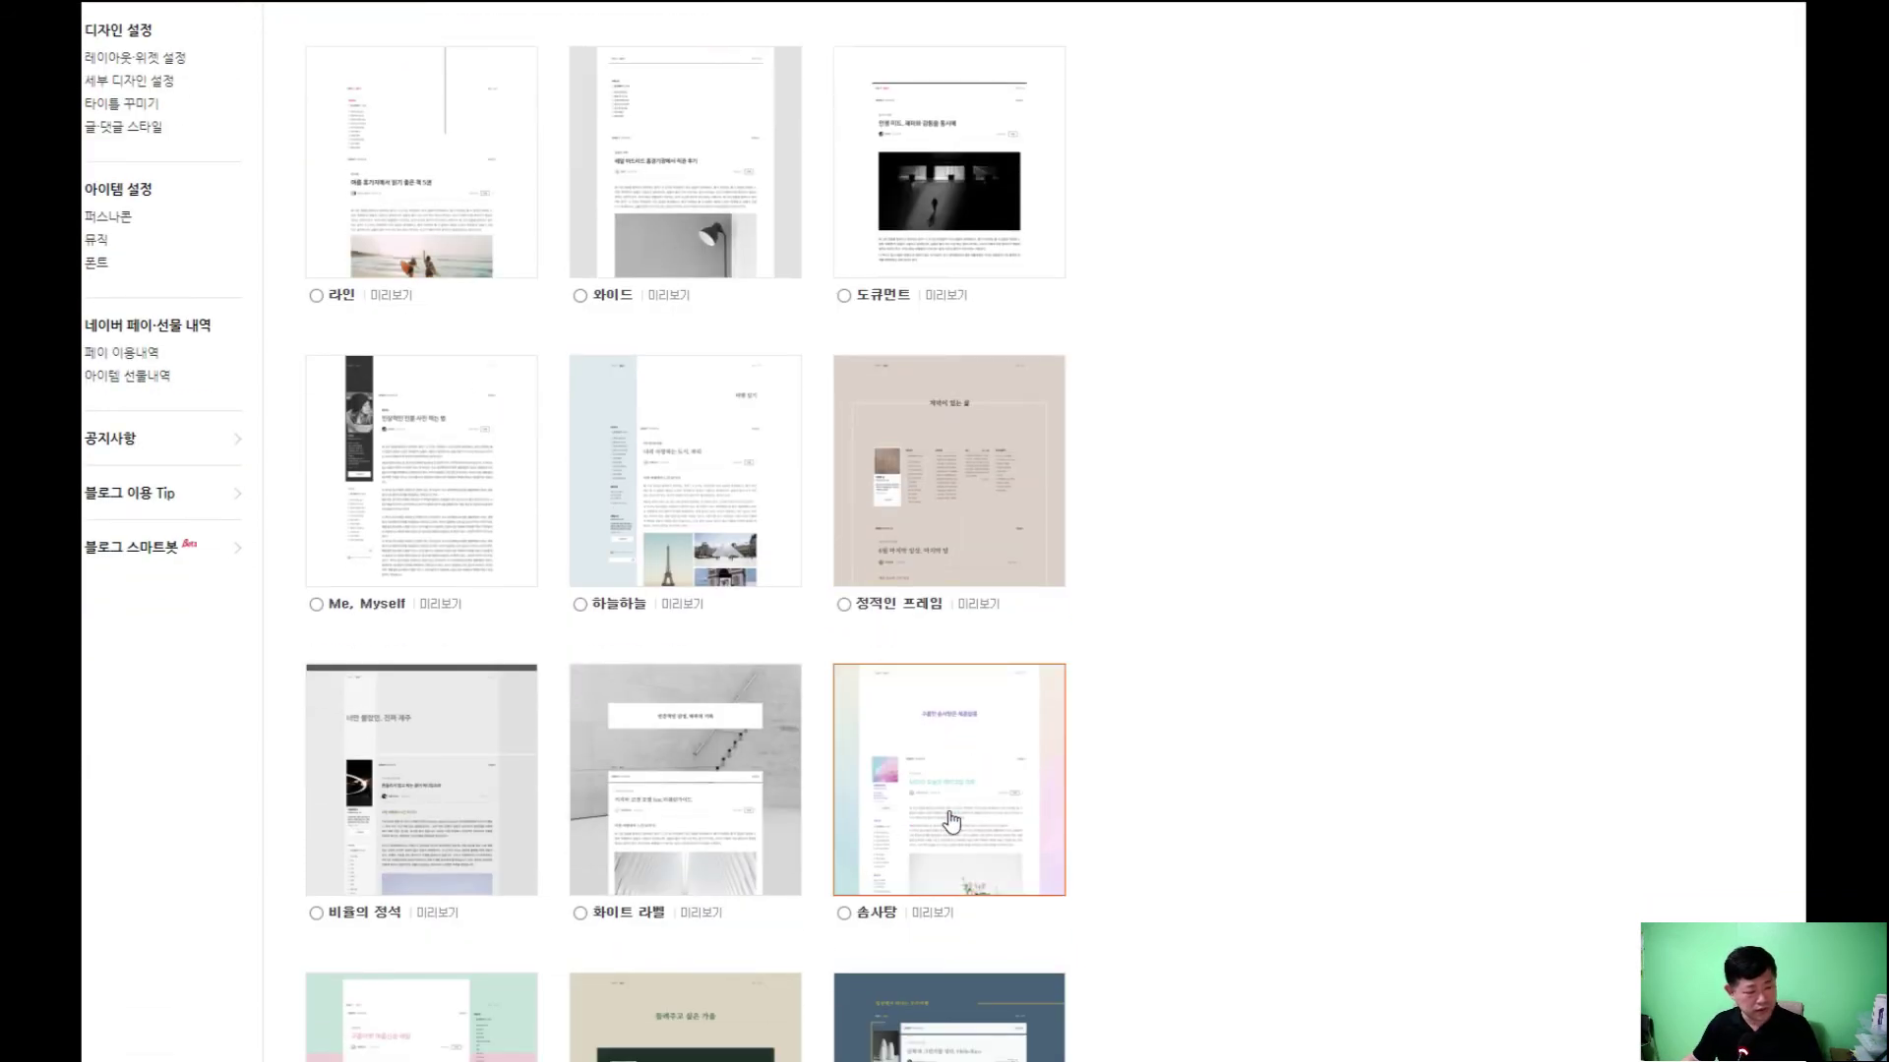
scroll(949, 821, "down", 3)
scroll(843, 463, "up", 5)
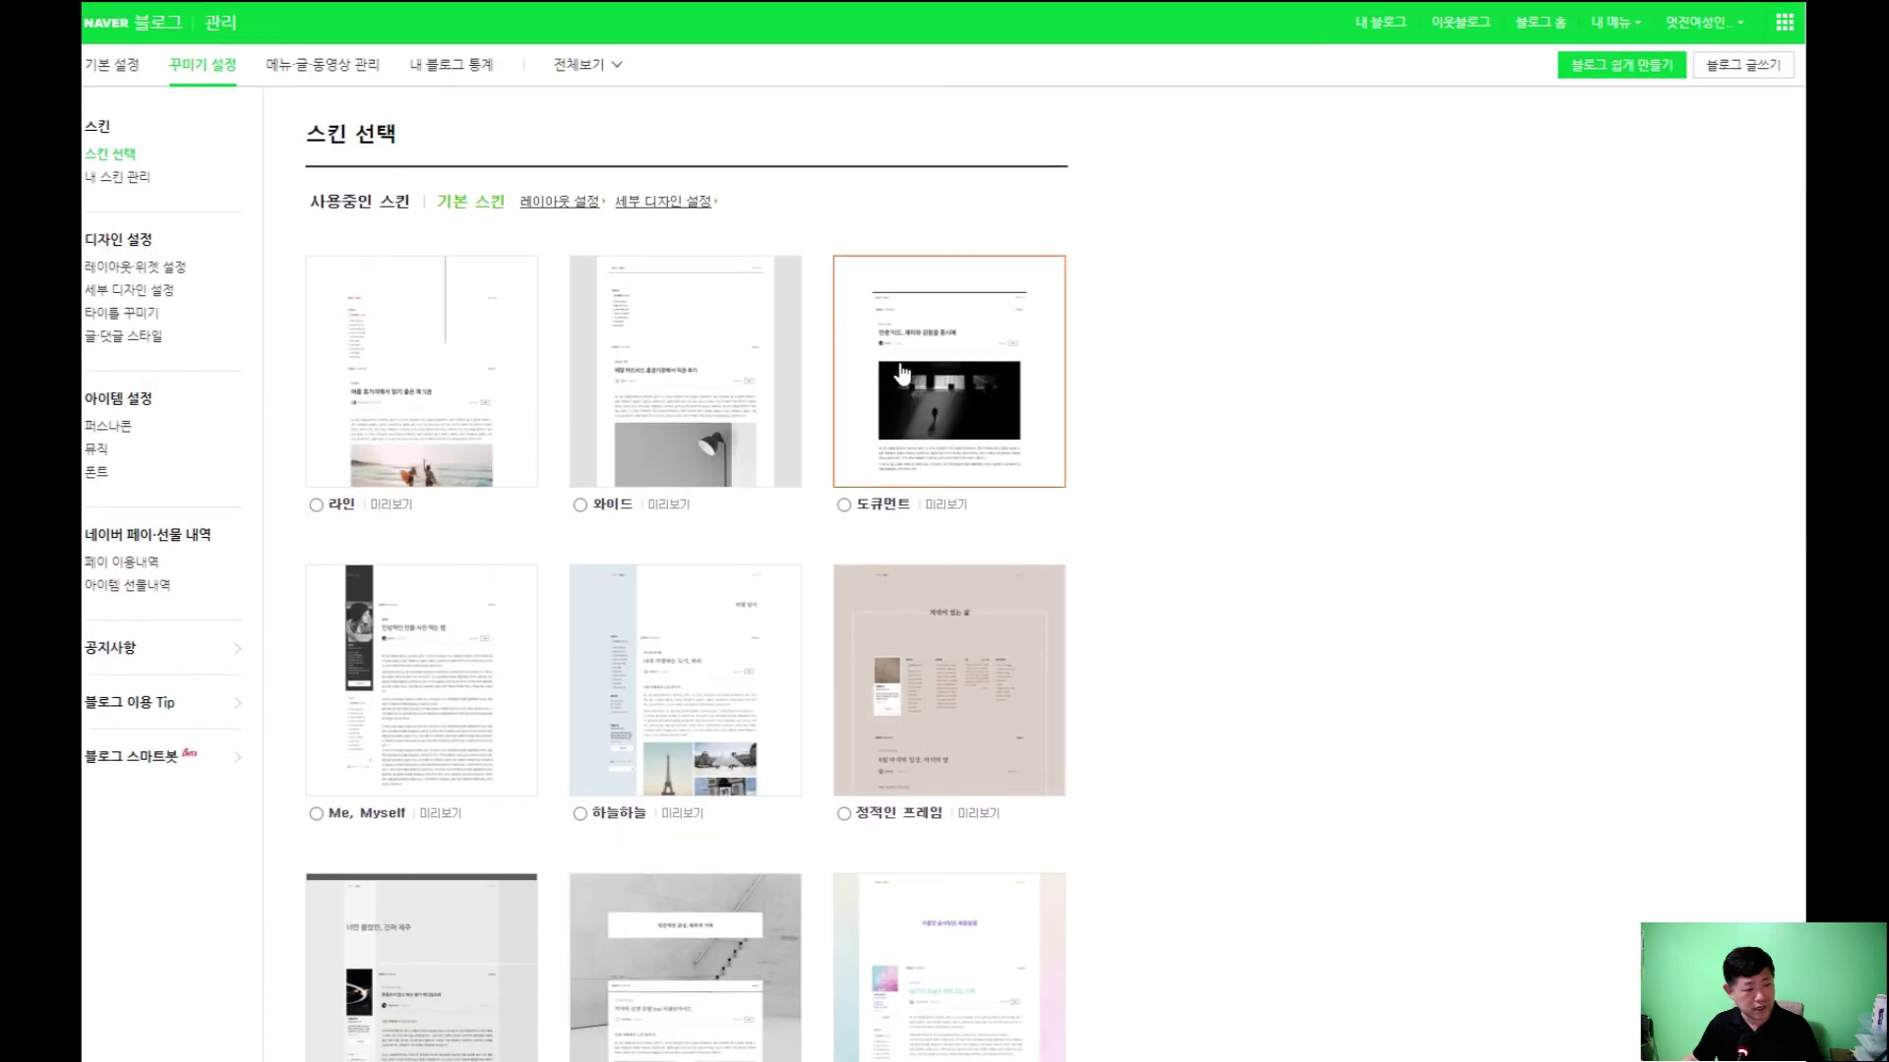
scroll(896, 552, "down", 5)
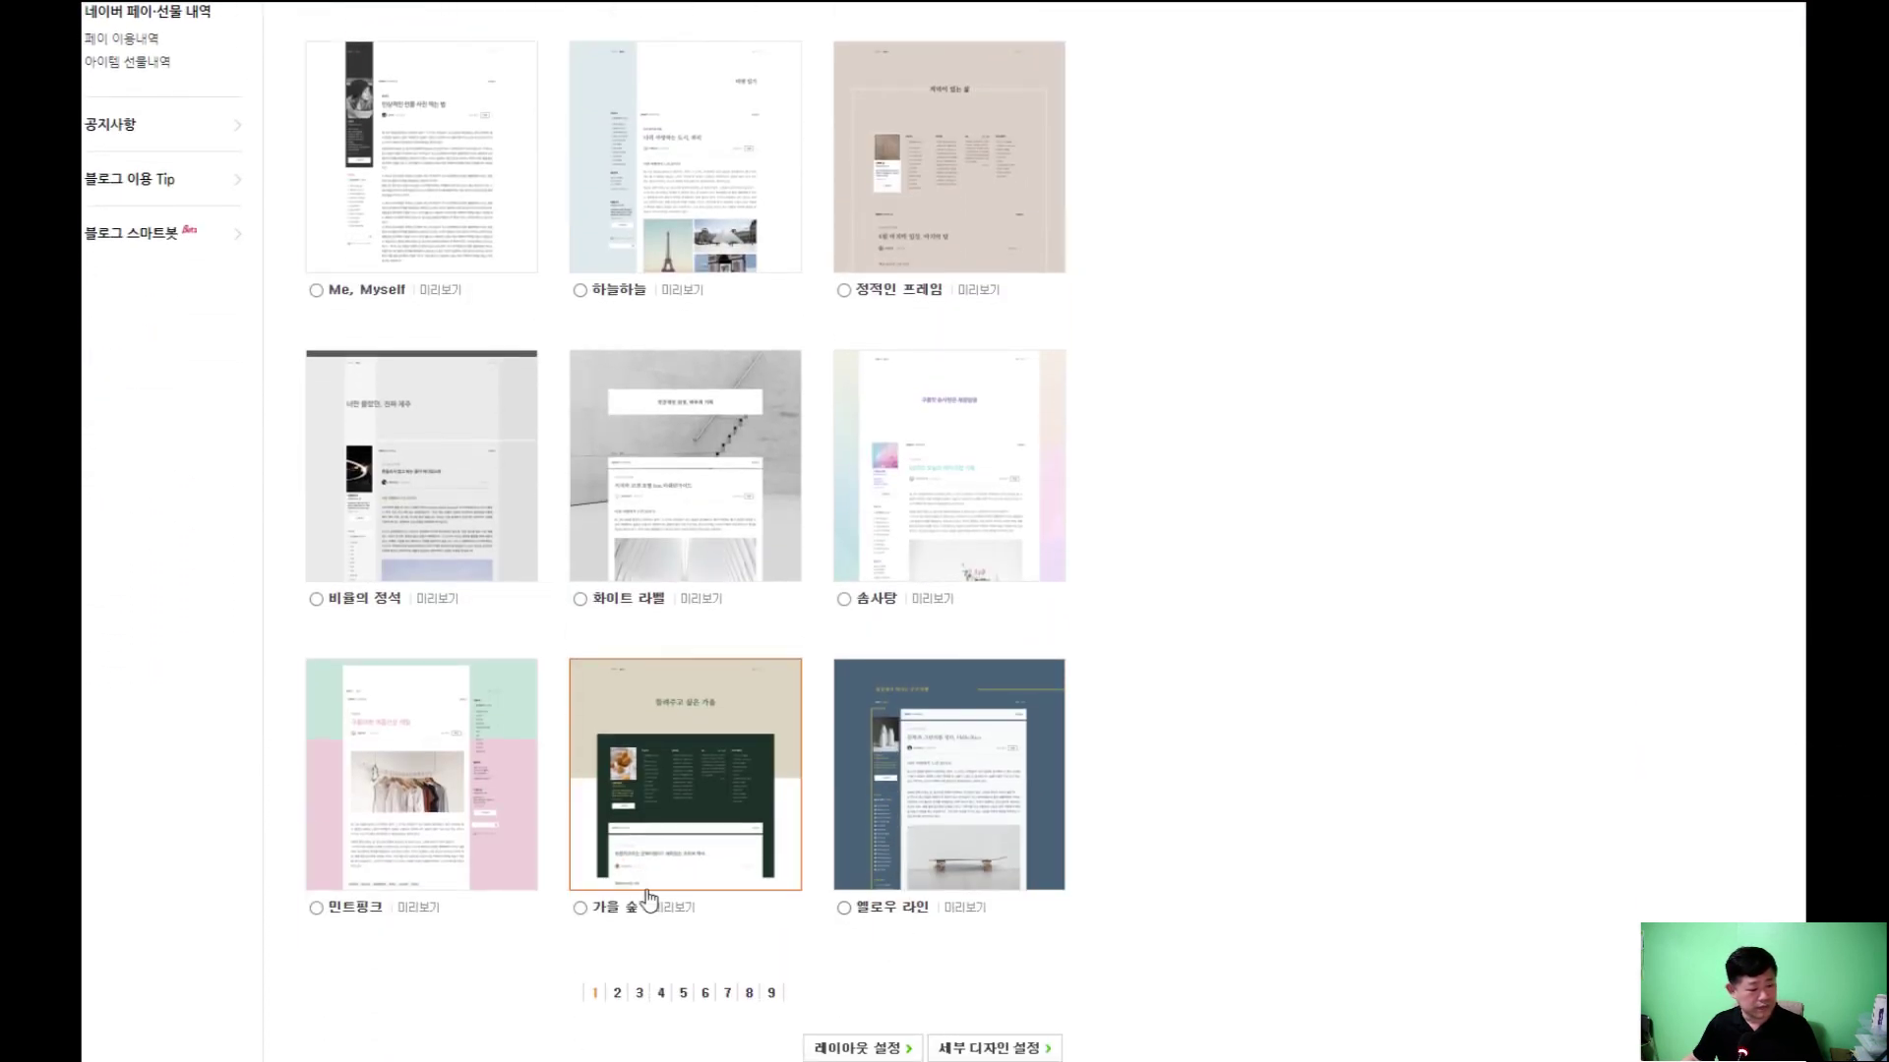
Select the 가을 숲 skin and review the skin selection page without applying it
left_click(580, 913)
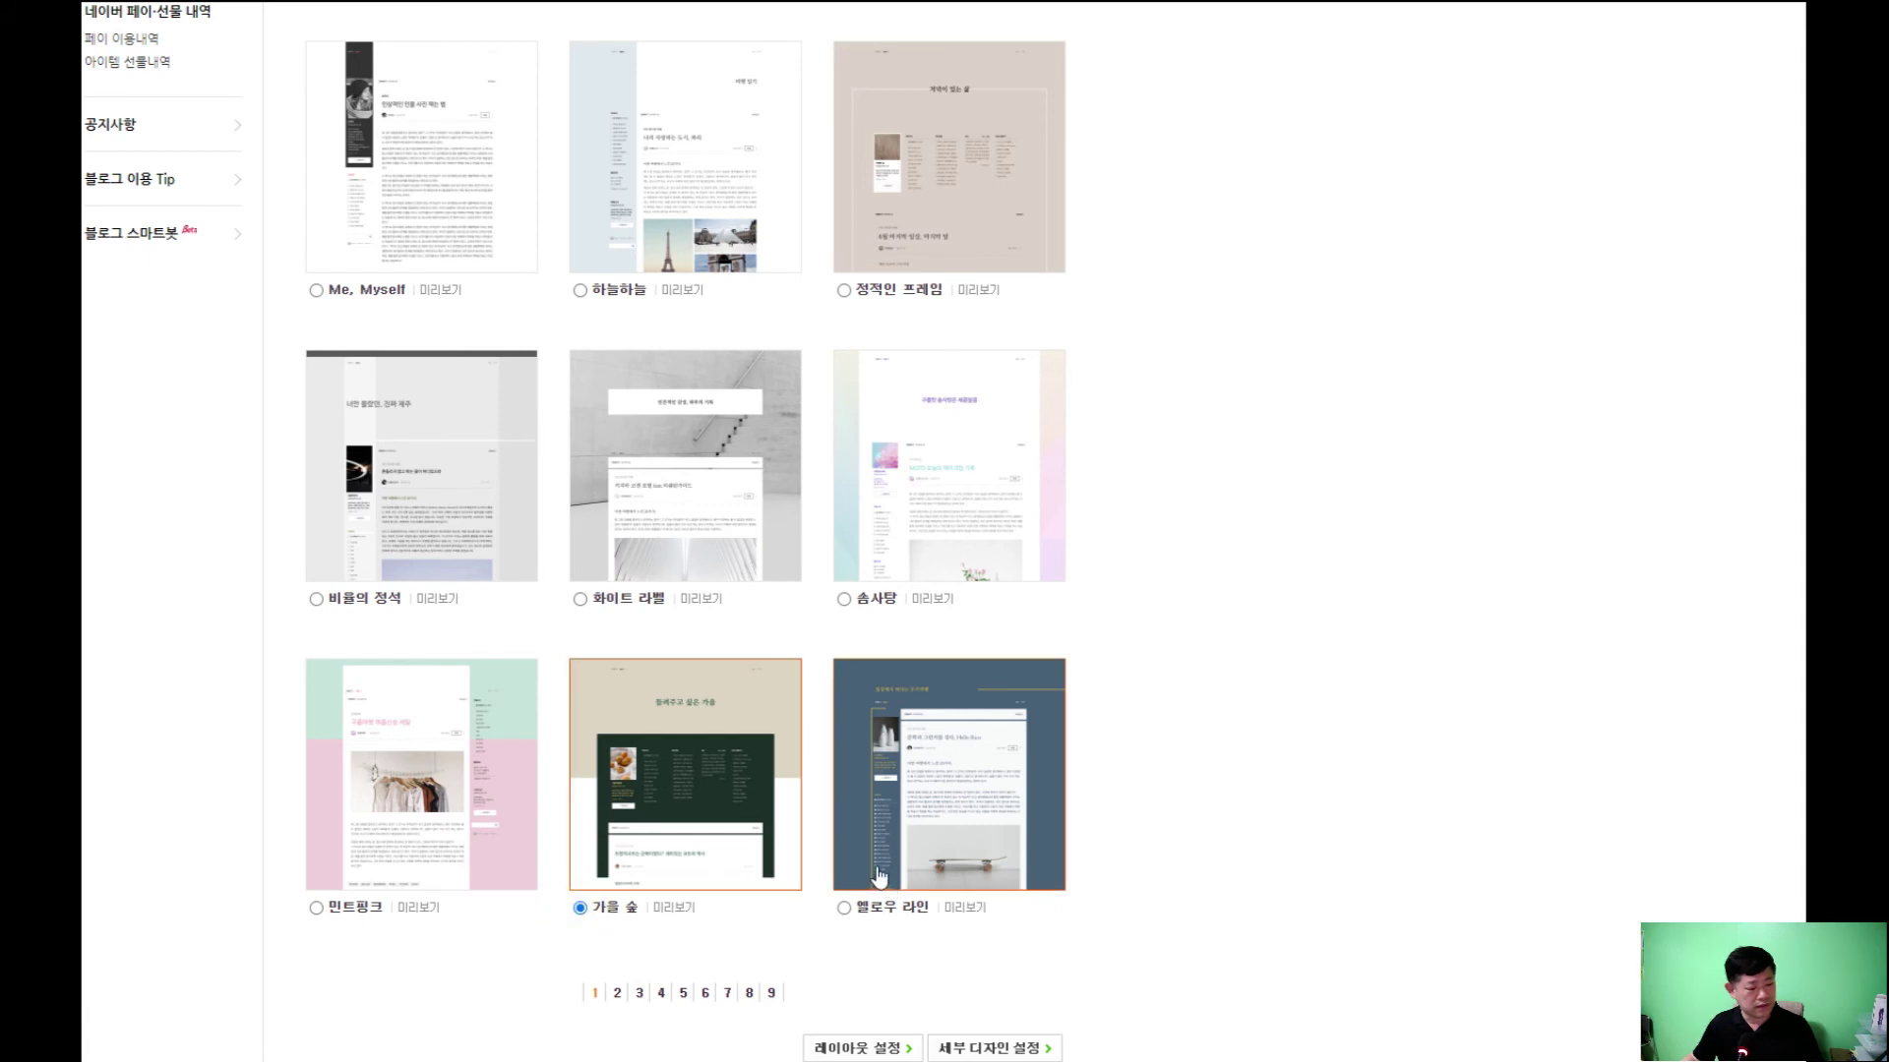
scroll(591, 910, "down", 2)
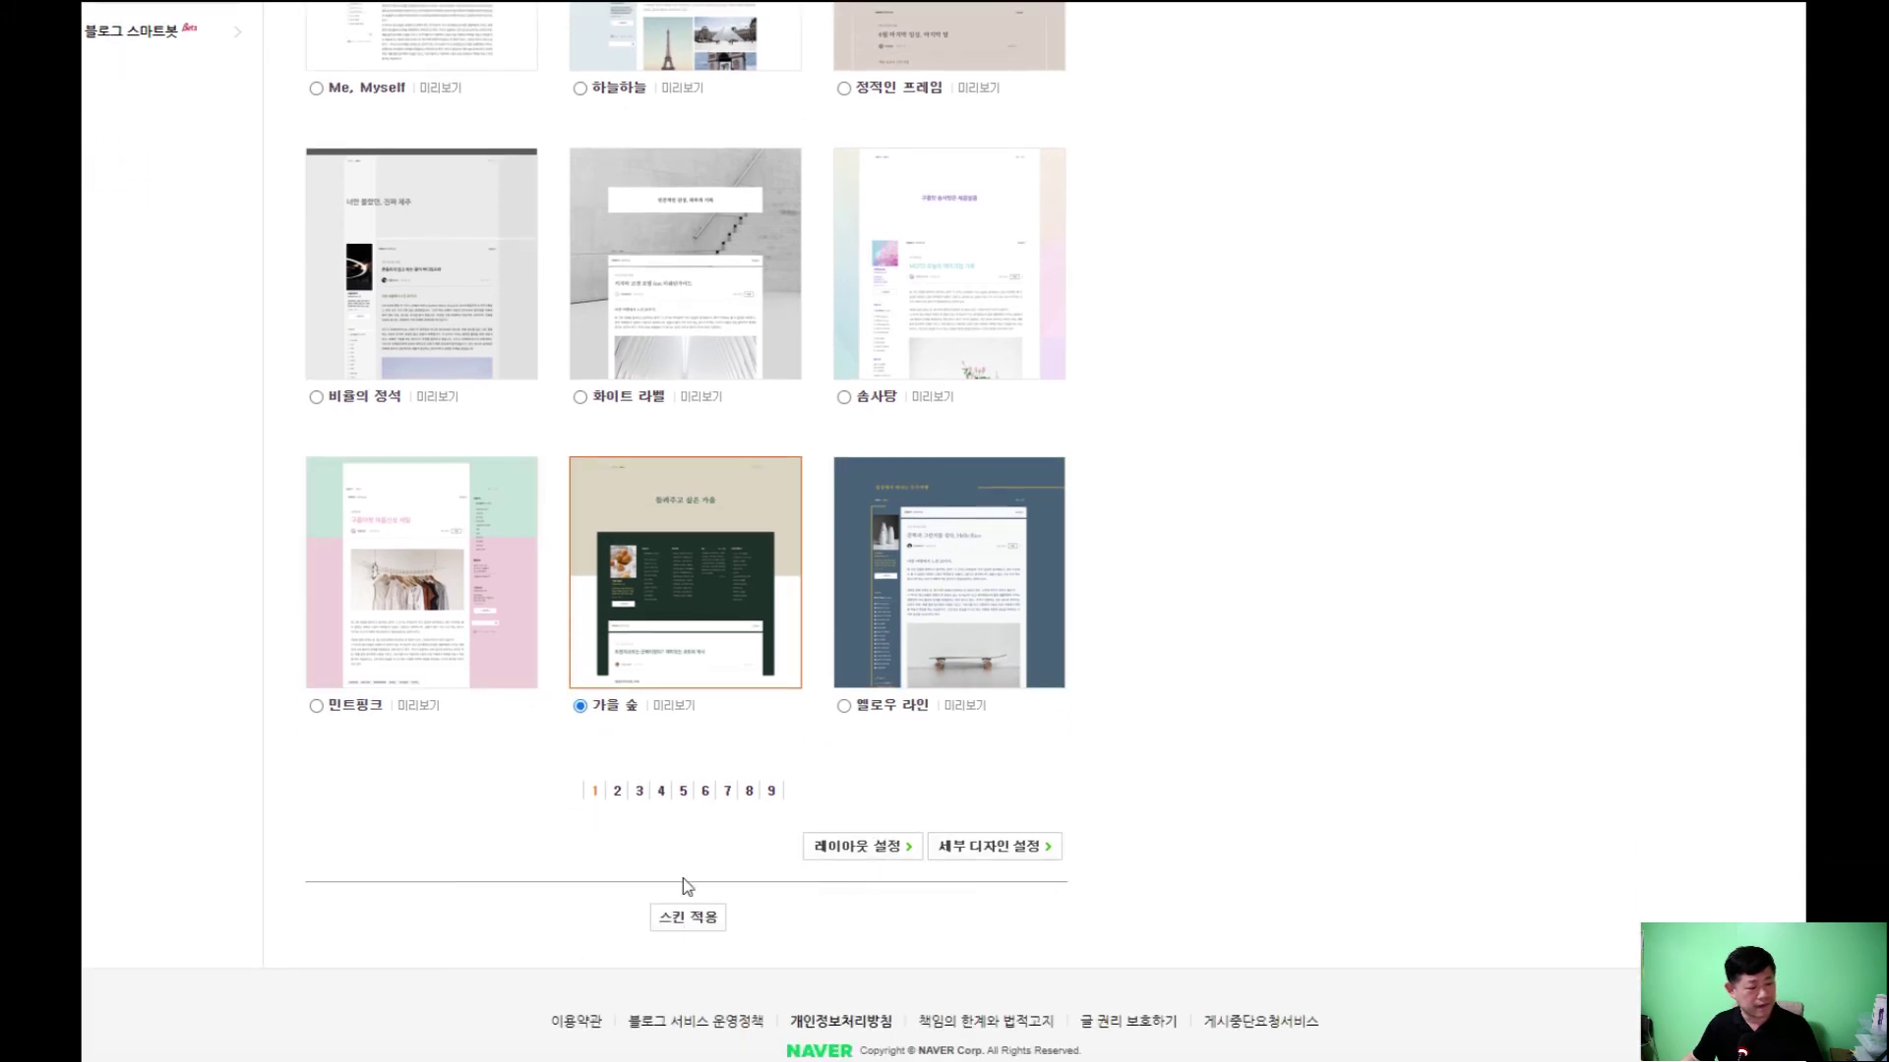
scroll(805, 763, "up", 7)
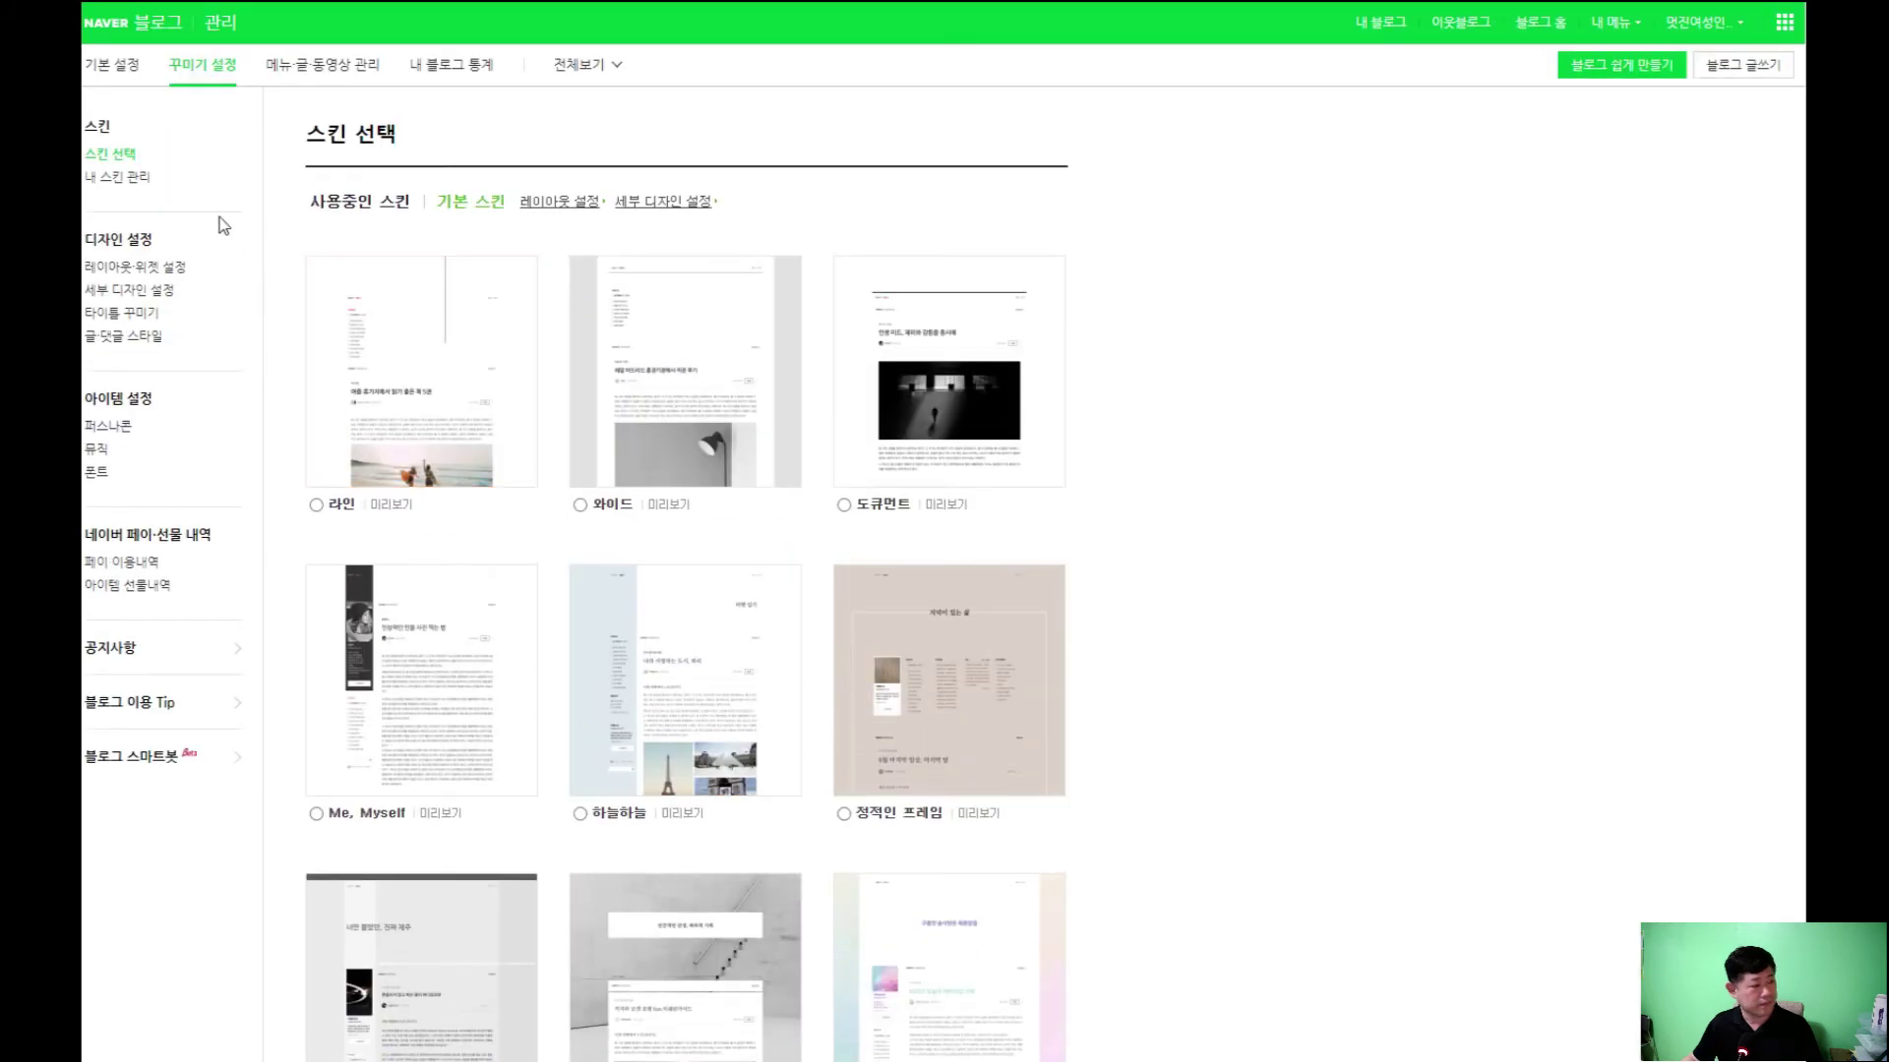
scroll(803, 716, "down", 7)
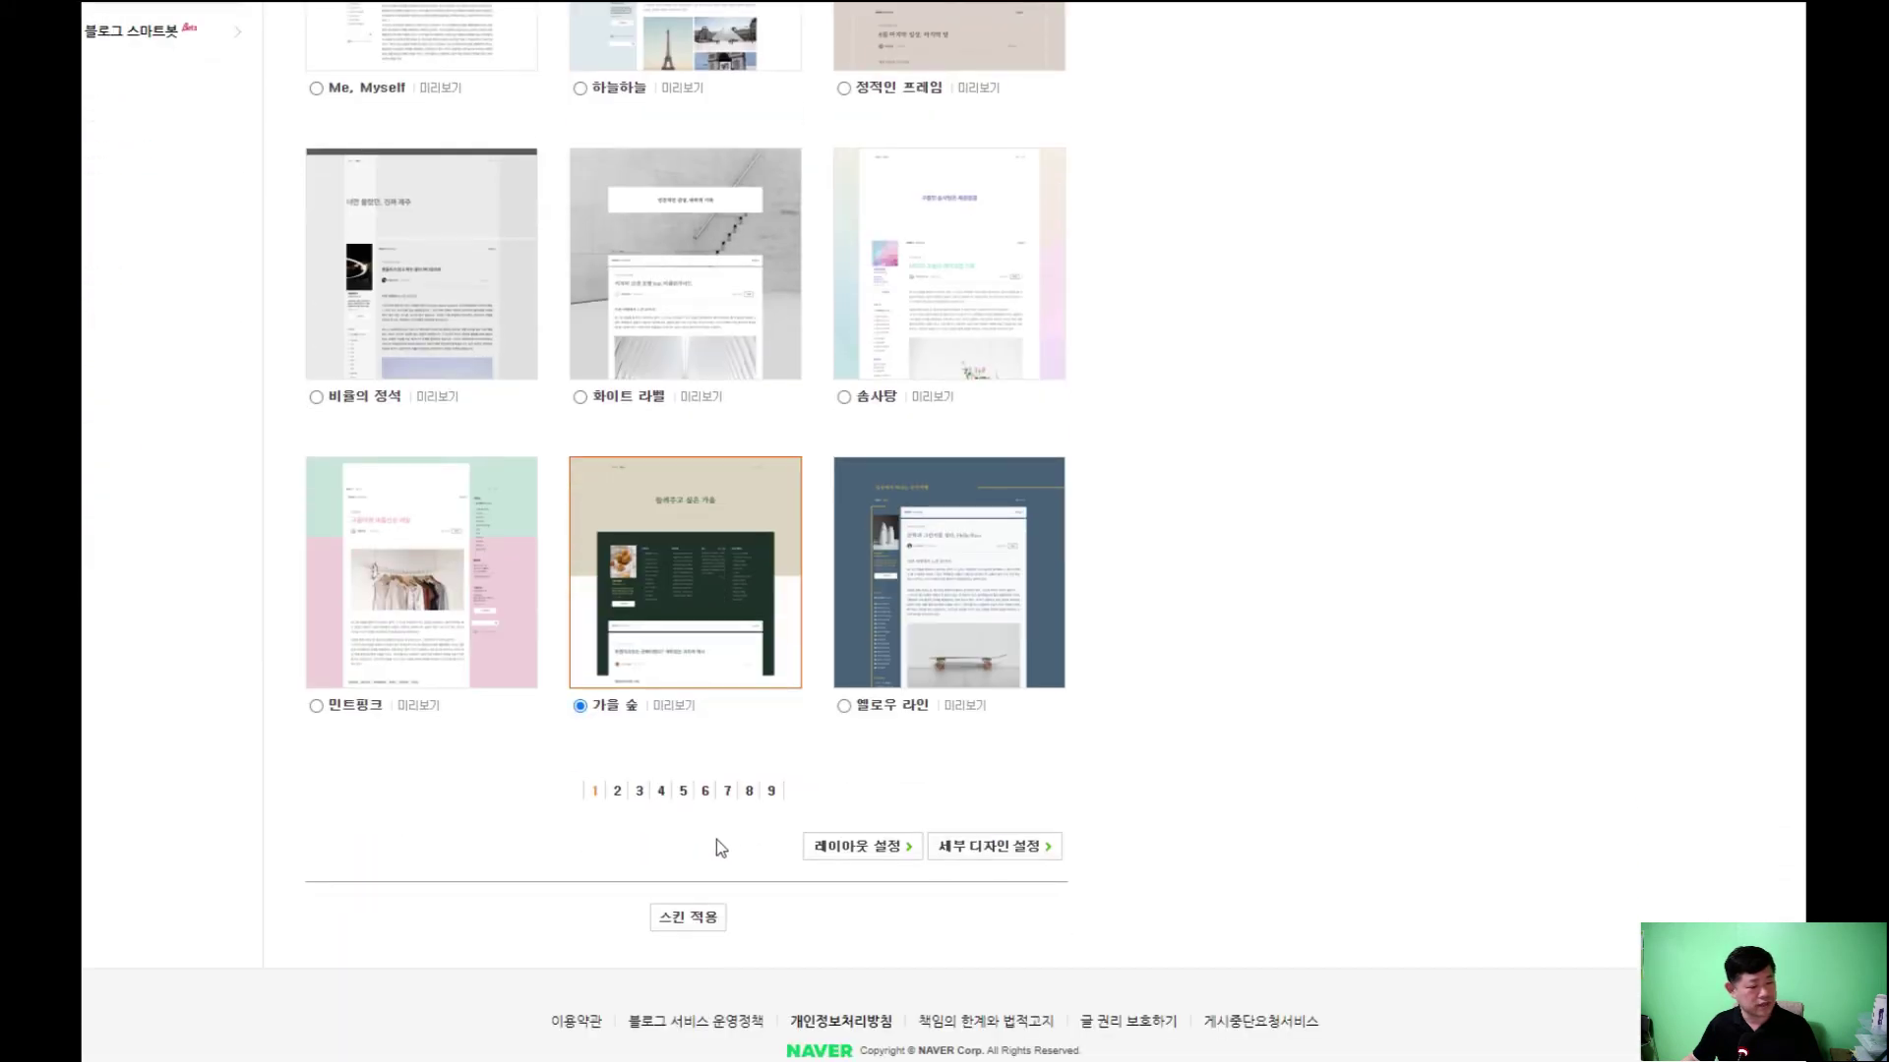
scroll(669, 629, "up", 2)
scroll(677, 796, "up", 5)
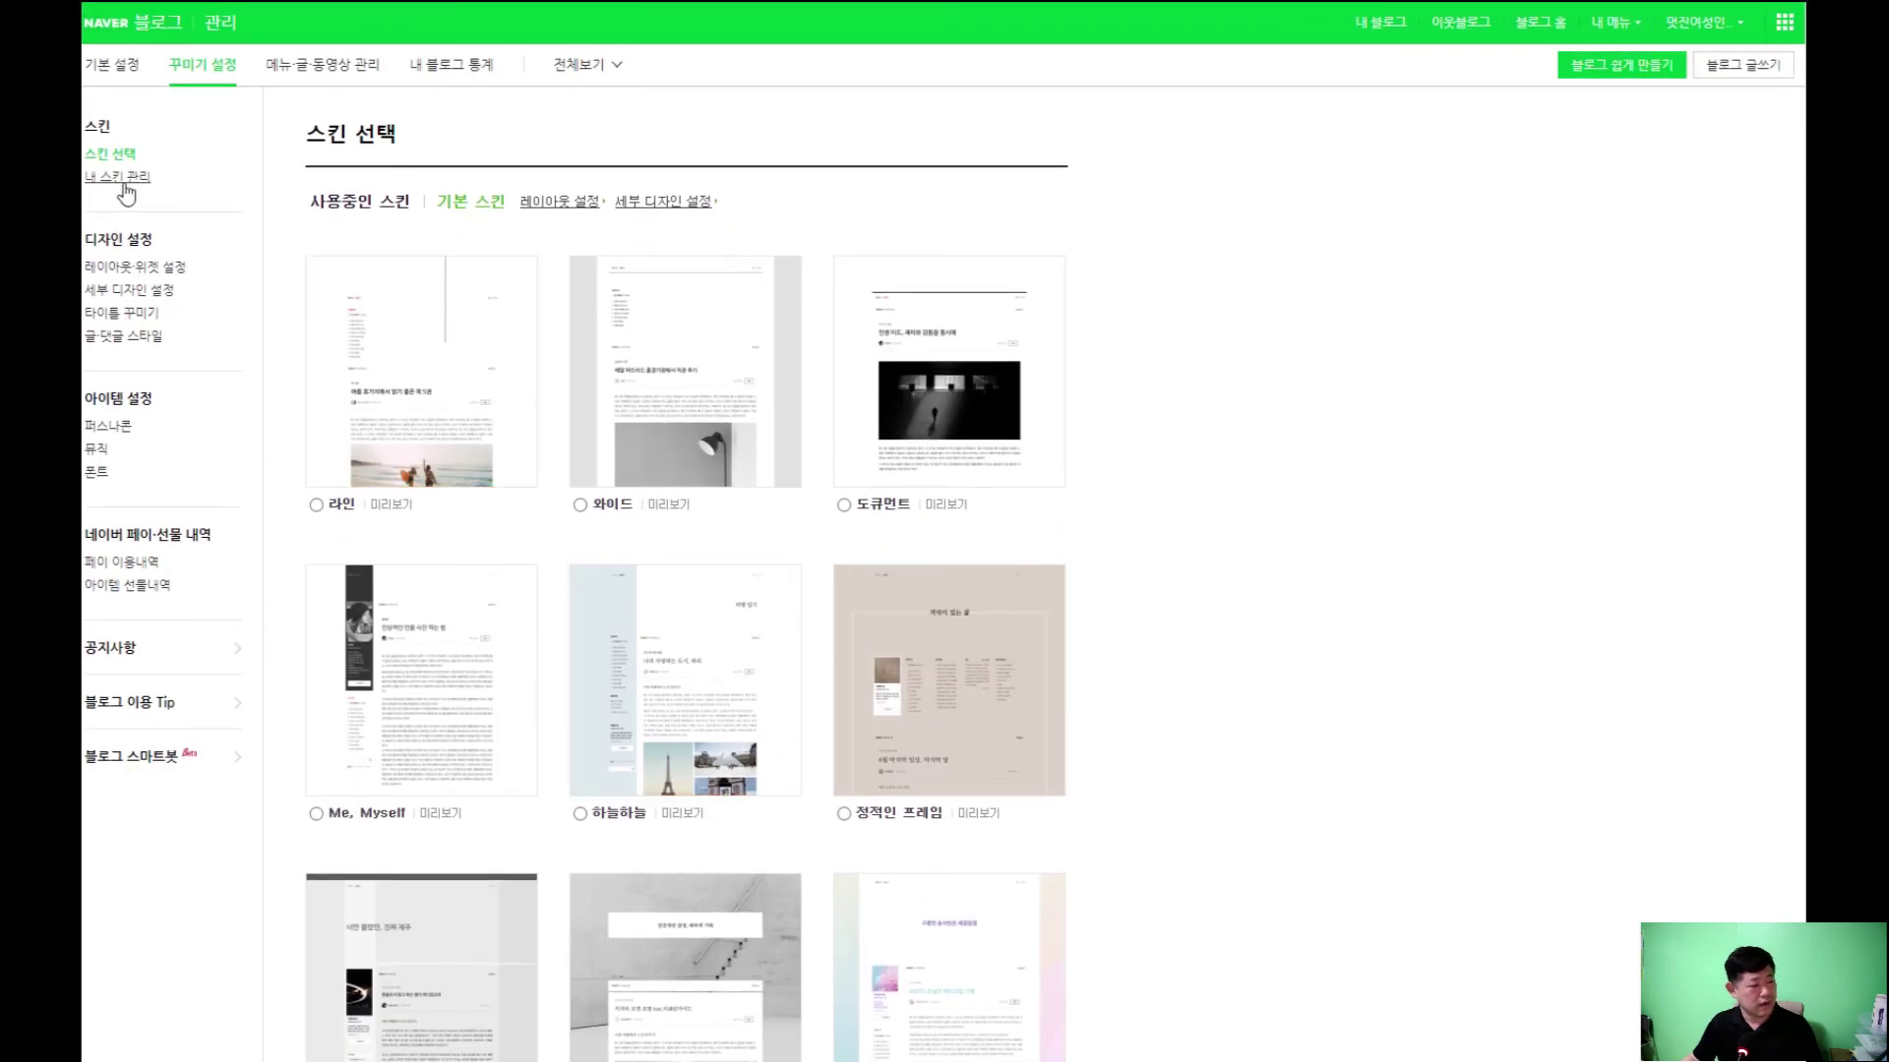
Check the my-skin page (내 스킨 관리), the layout and widget settings (레이아웃·위젯 설정) and the direct widget registration form (위젯 직접등록)
left_click(118, 177)
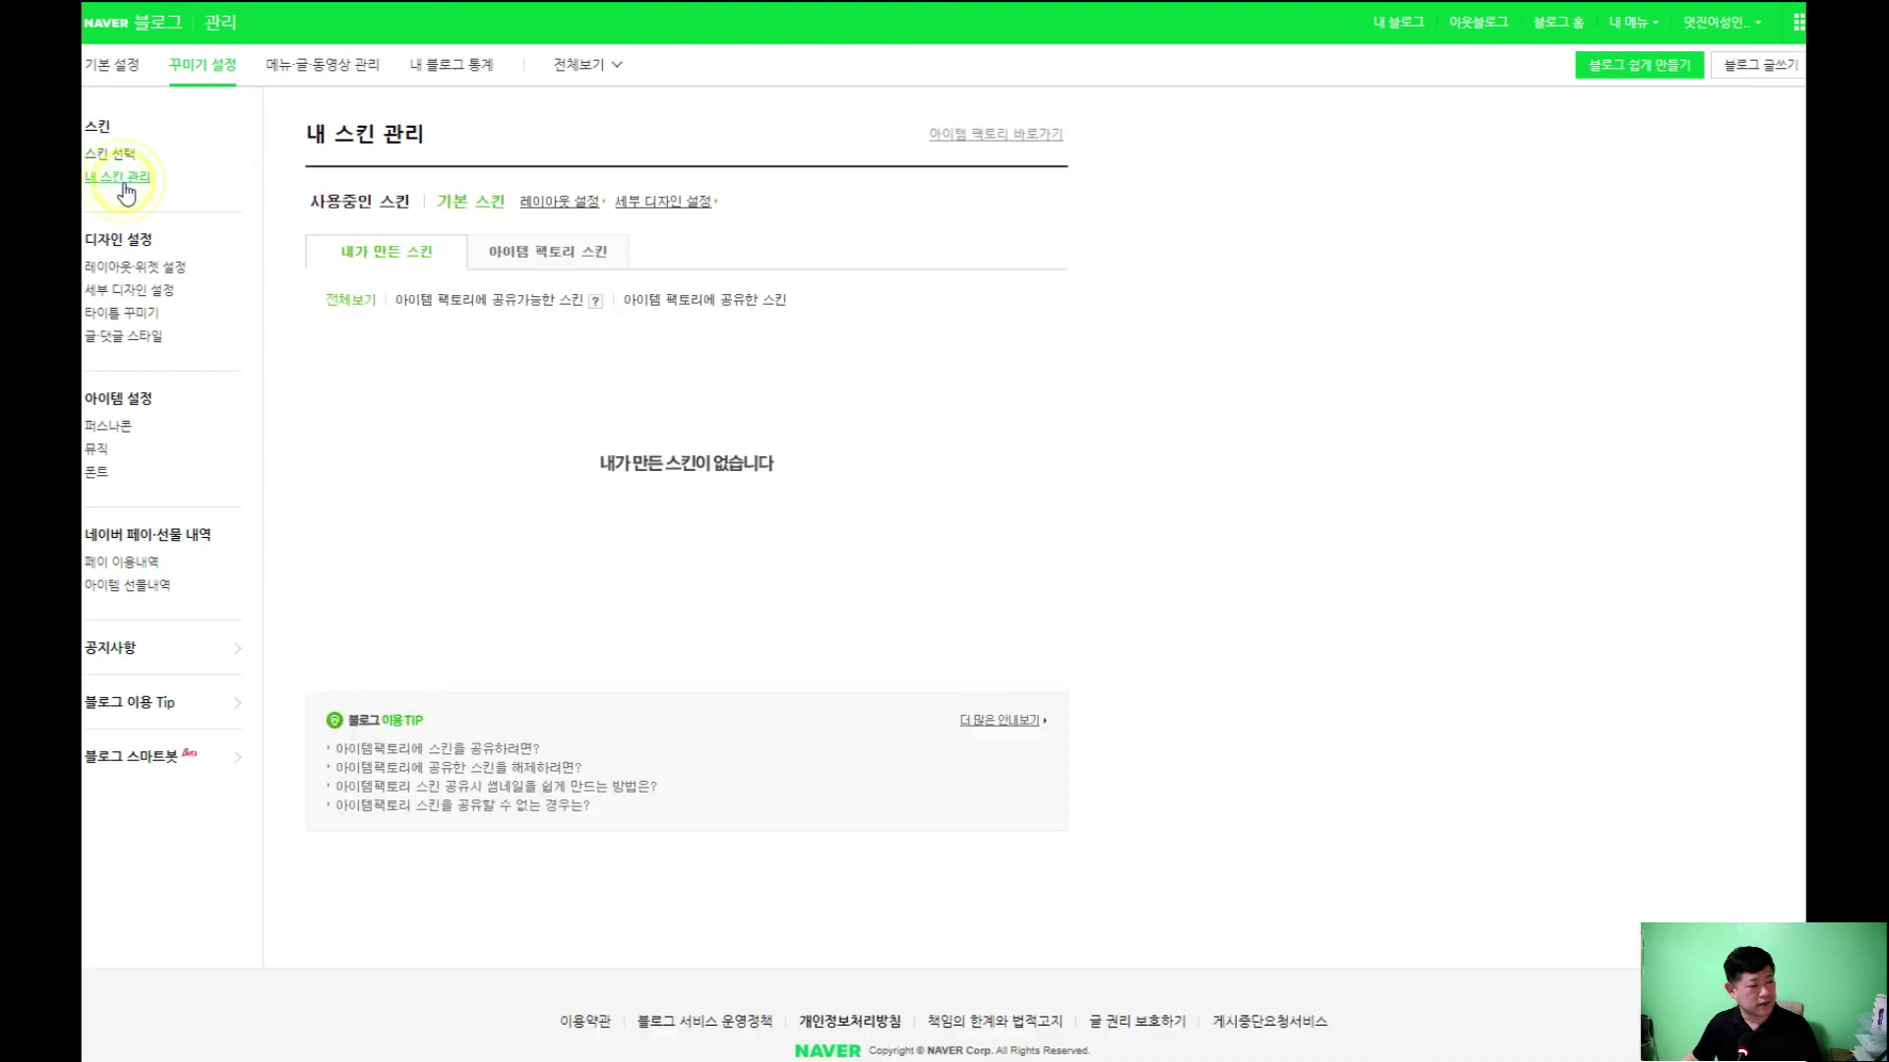
left_click(138, 267)
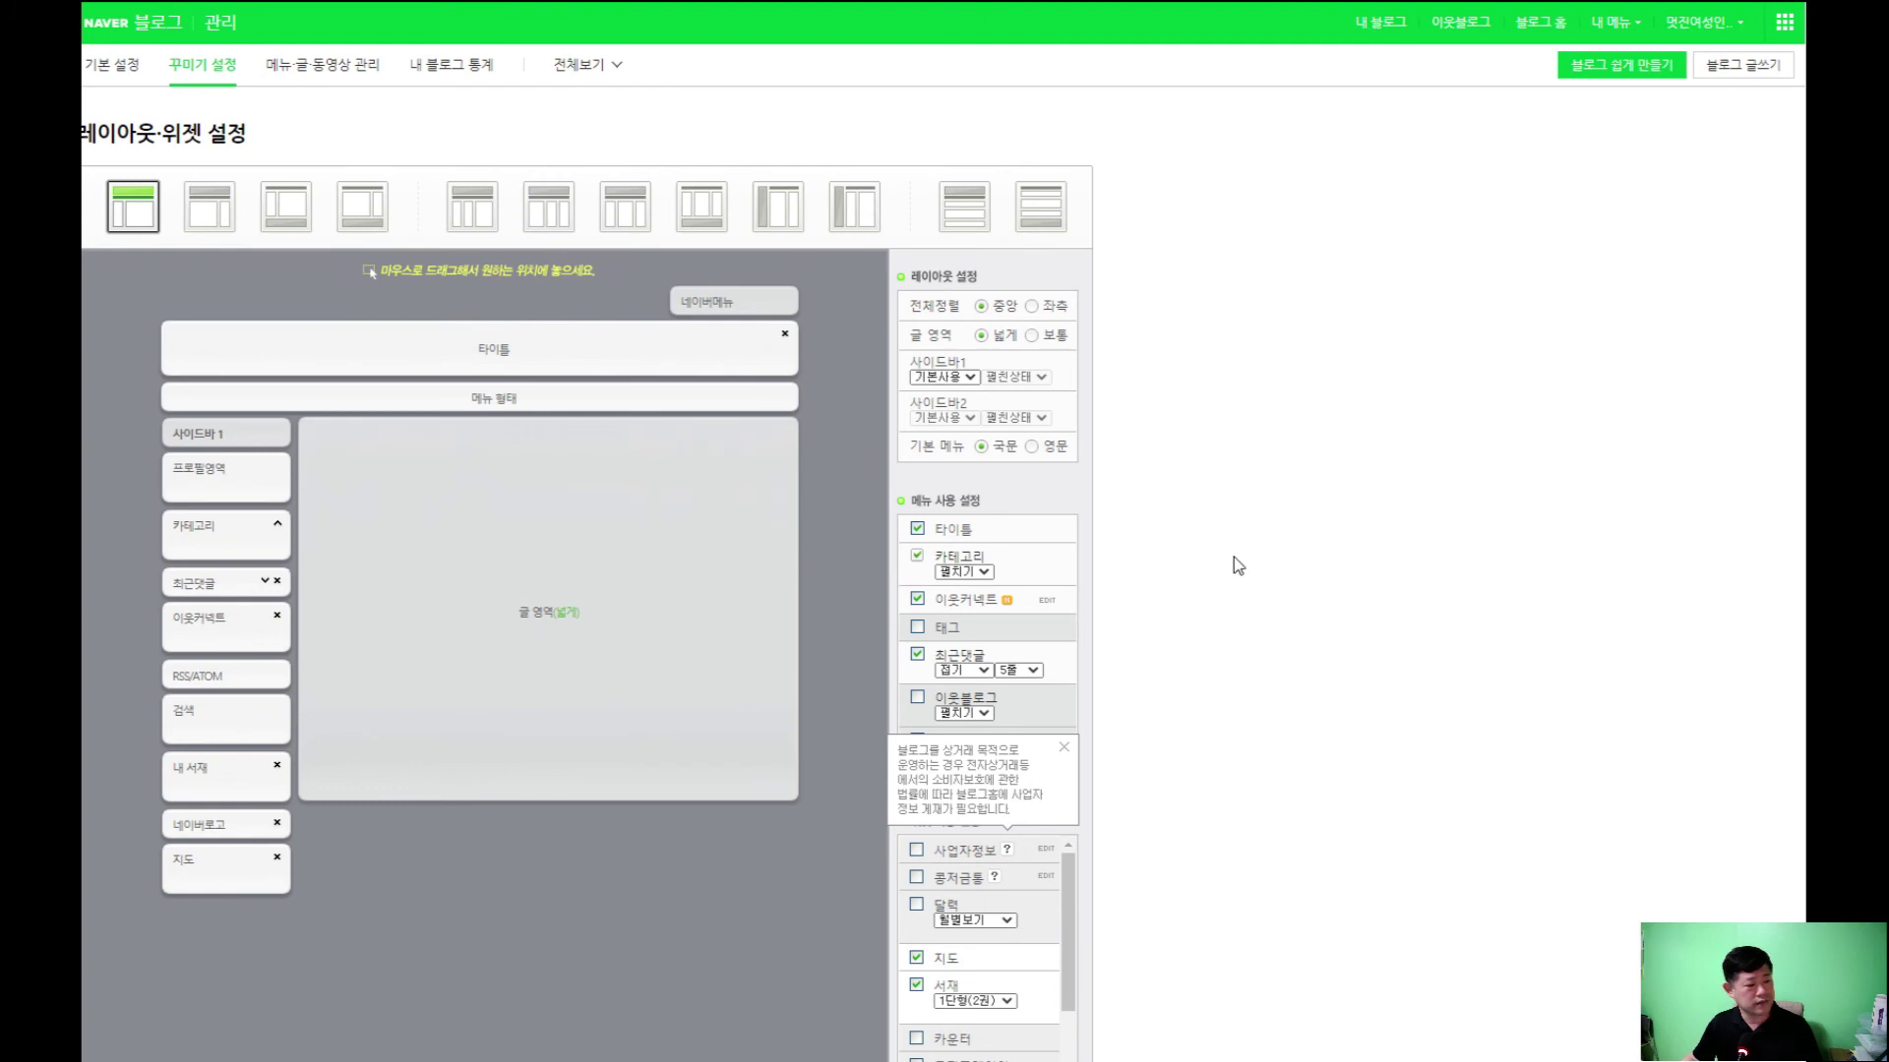
scroll(757, 875, "down", 4)
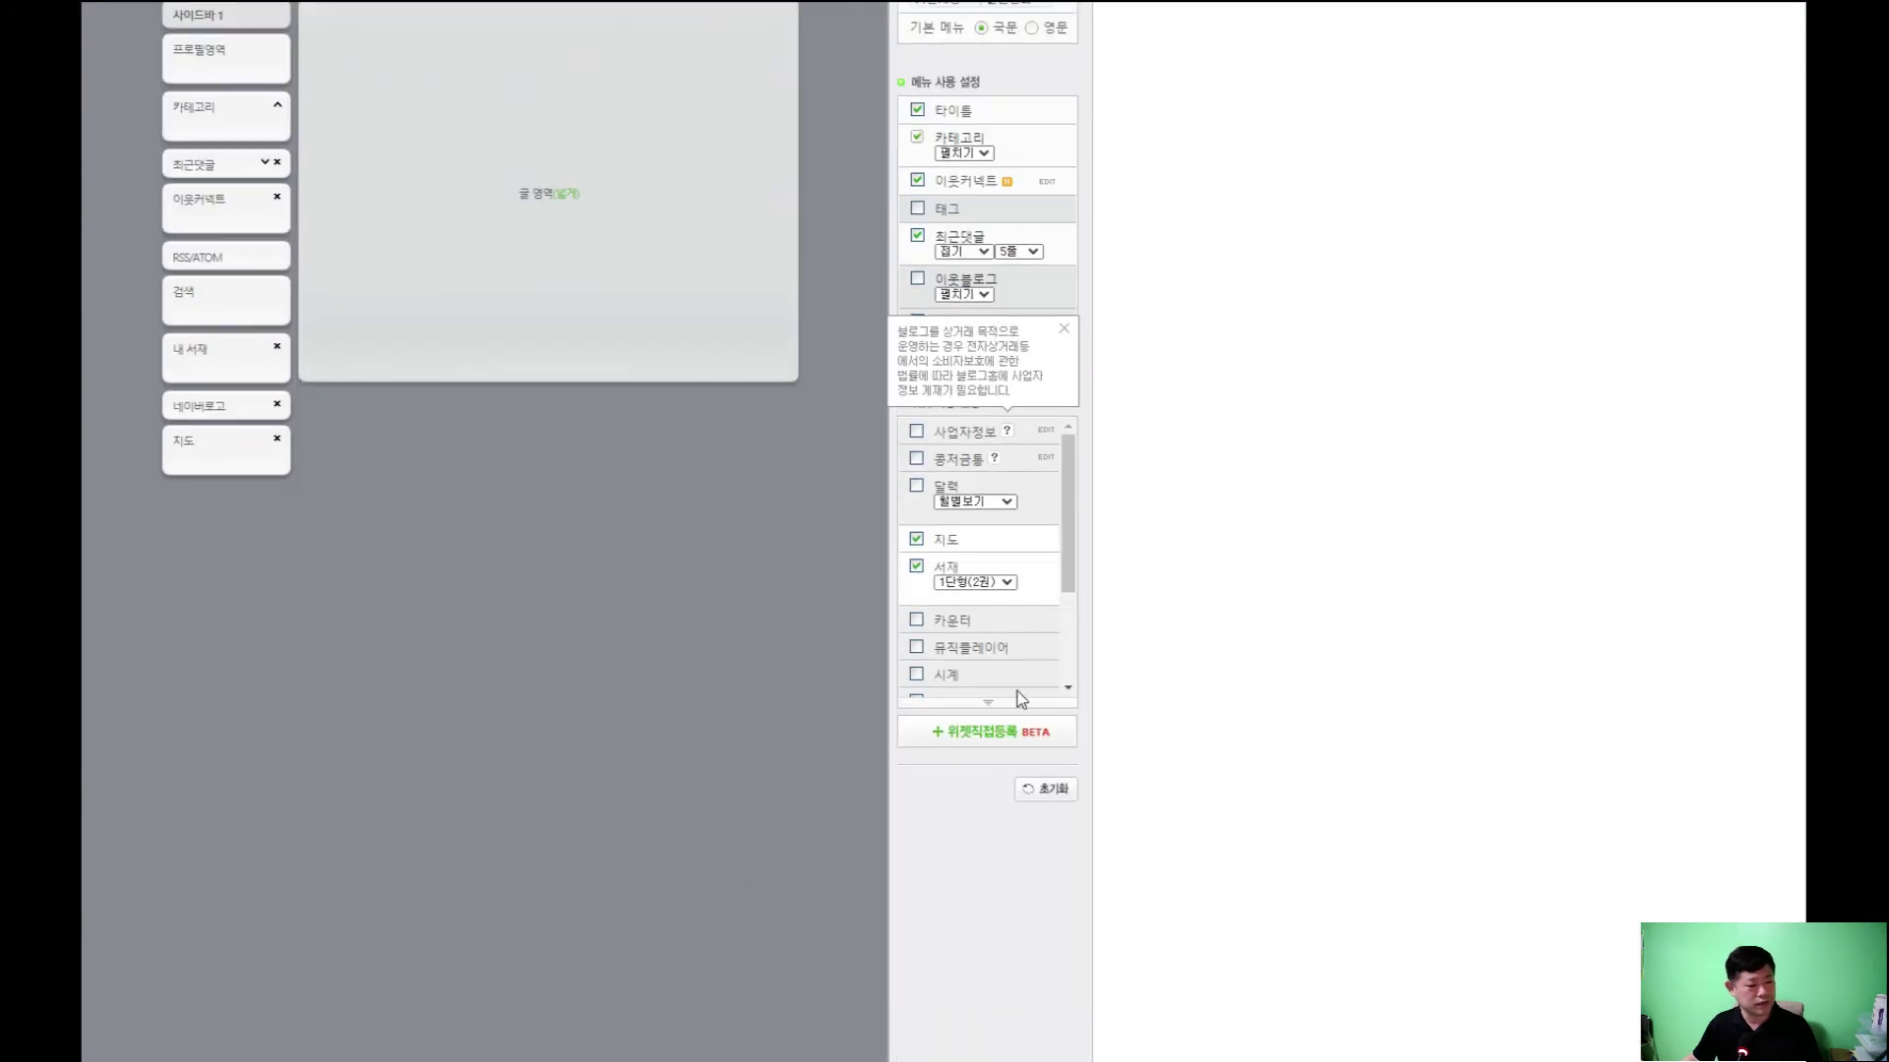
left_click_drag(1066, 458, 1102, 651)
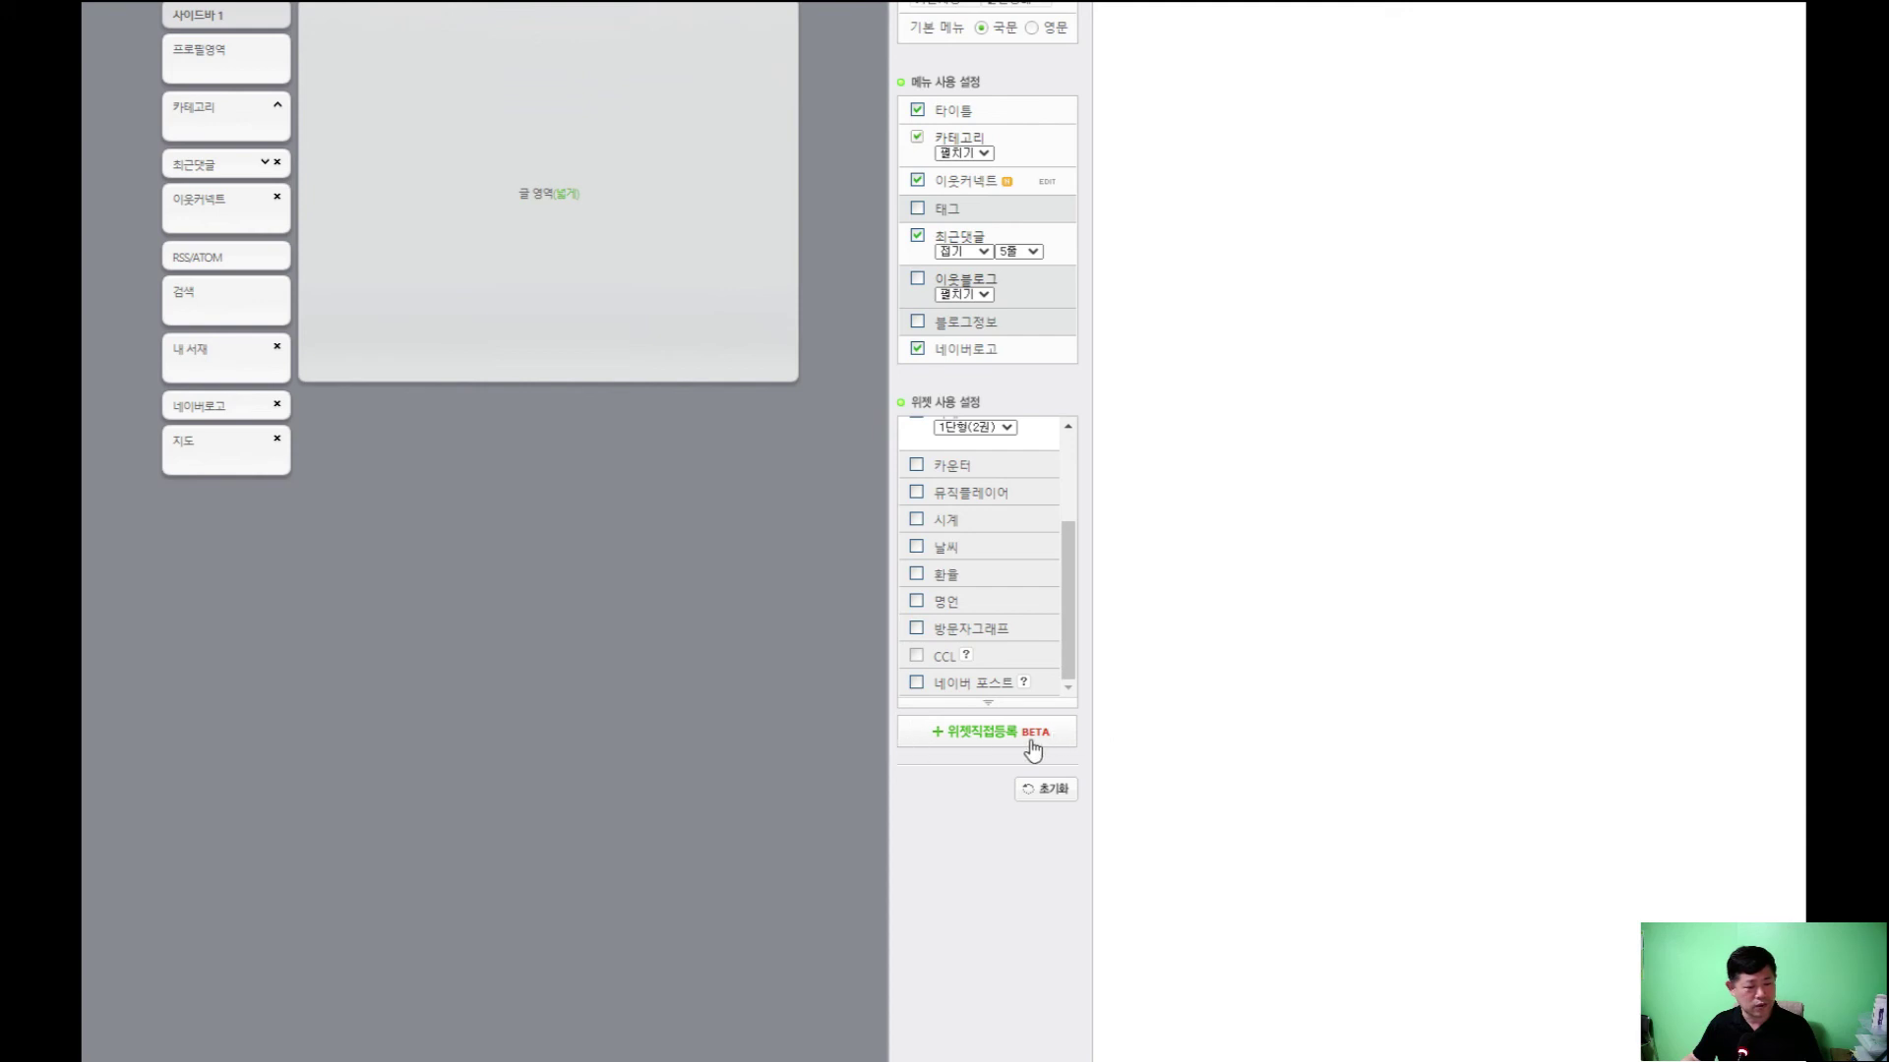
left_click(974, 733)
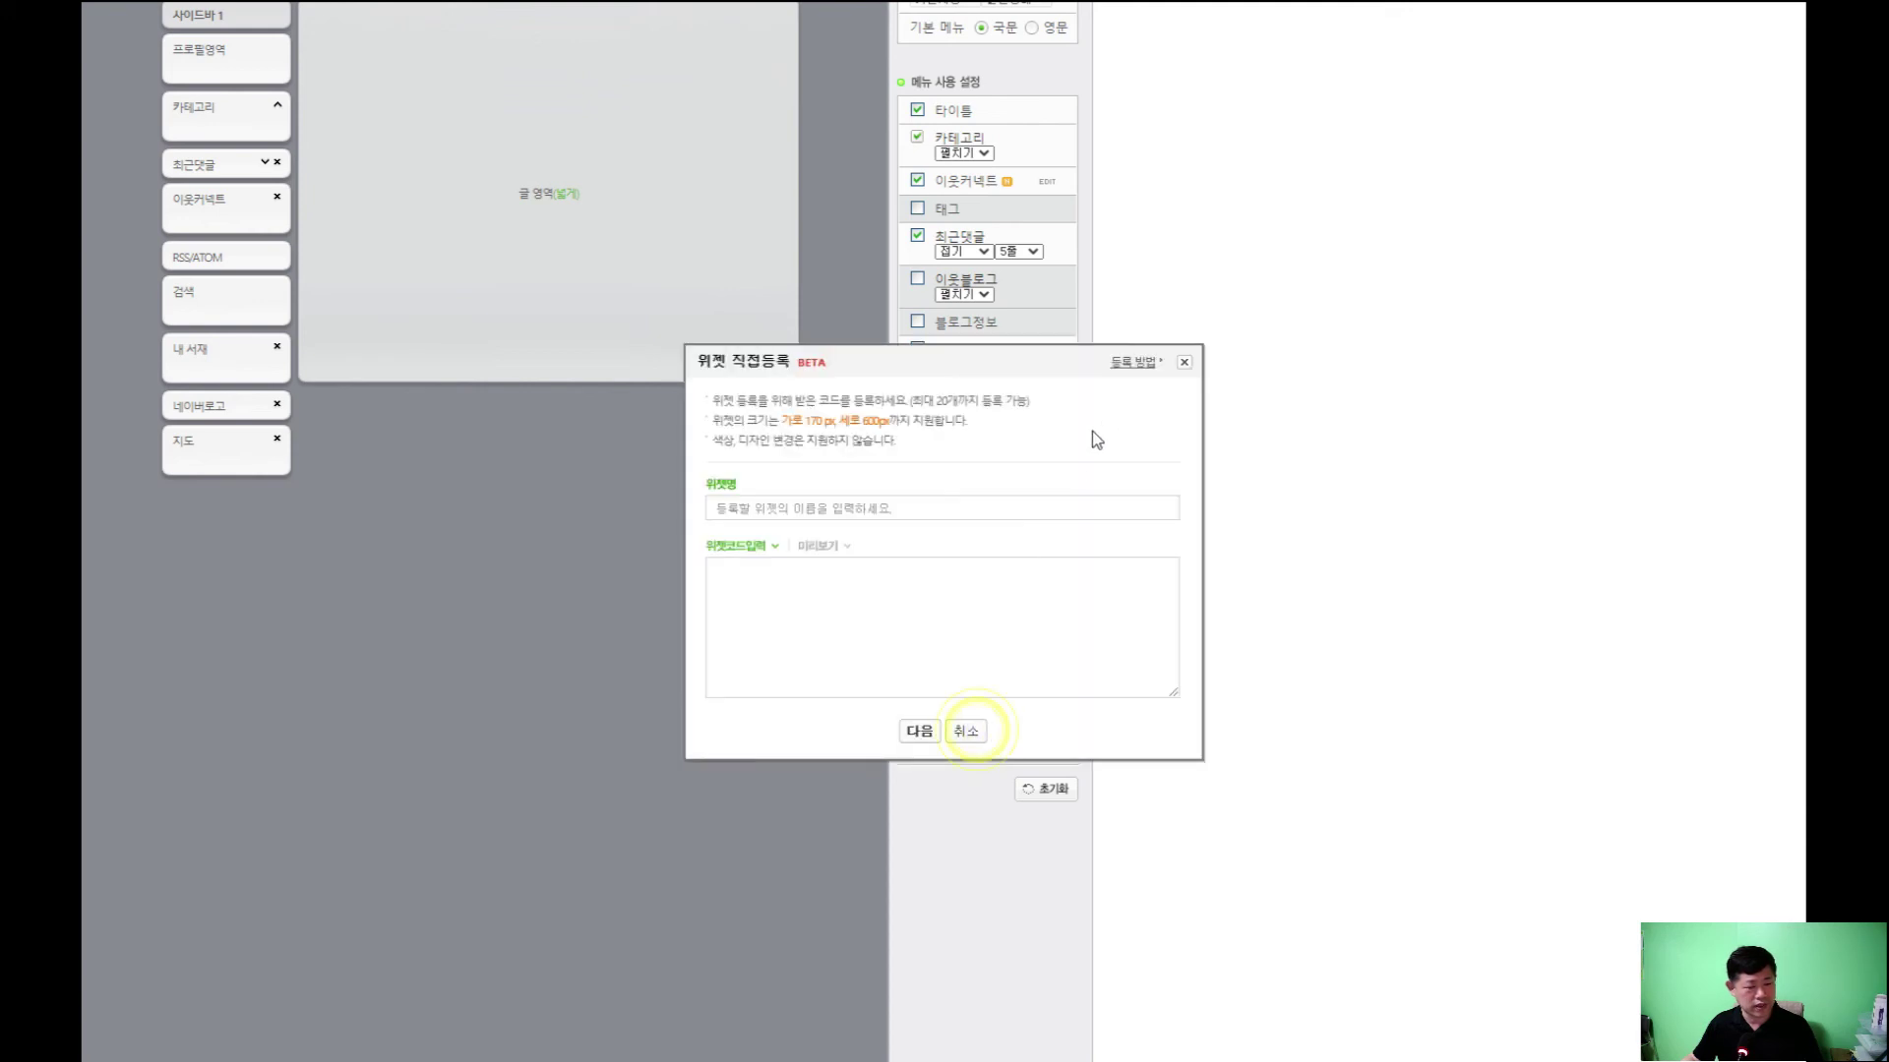
left_click(1184, 366)
Try out the weather widget (날씨) in the sidebar and remove it again
left_click_drag(1079, 594, 903, 552)
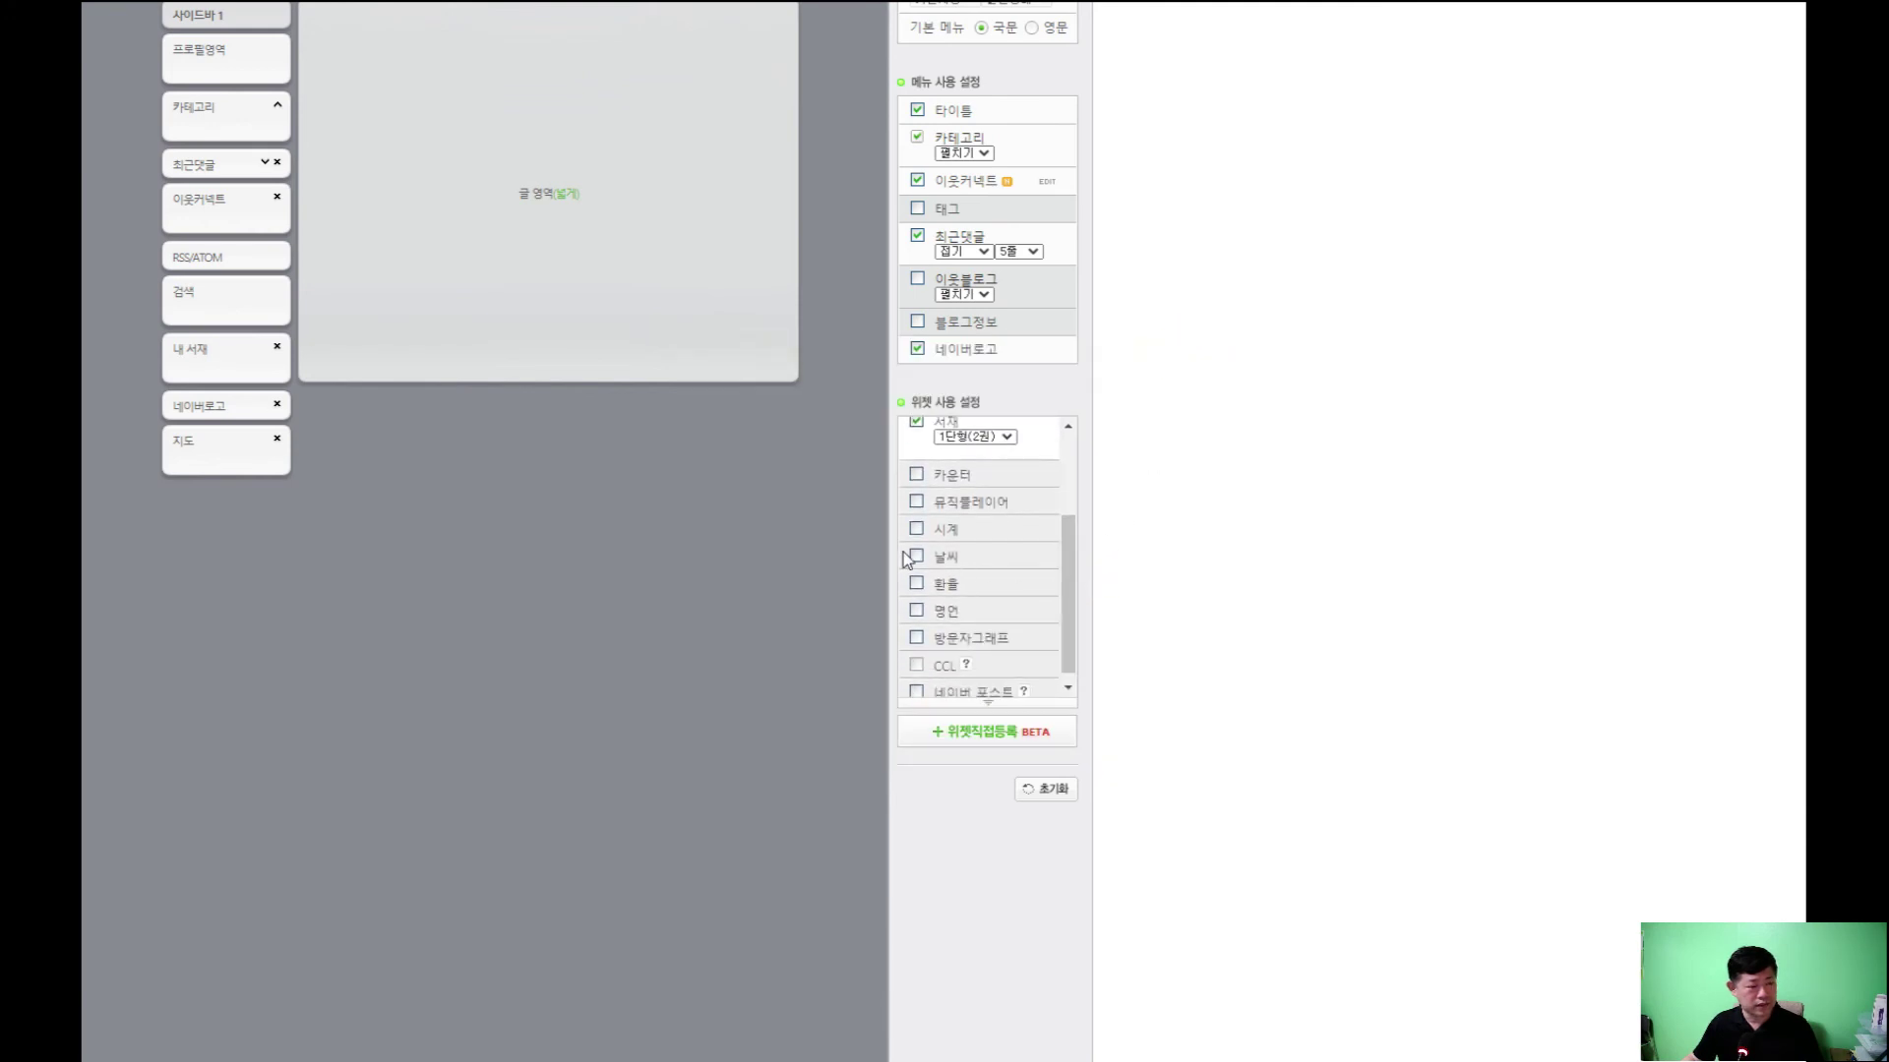
left_click(917, 557)
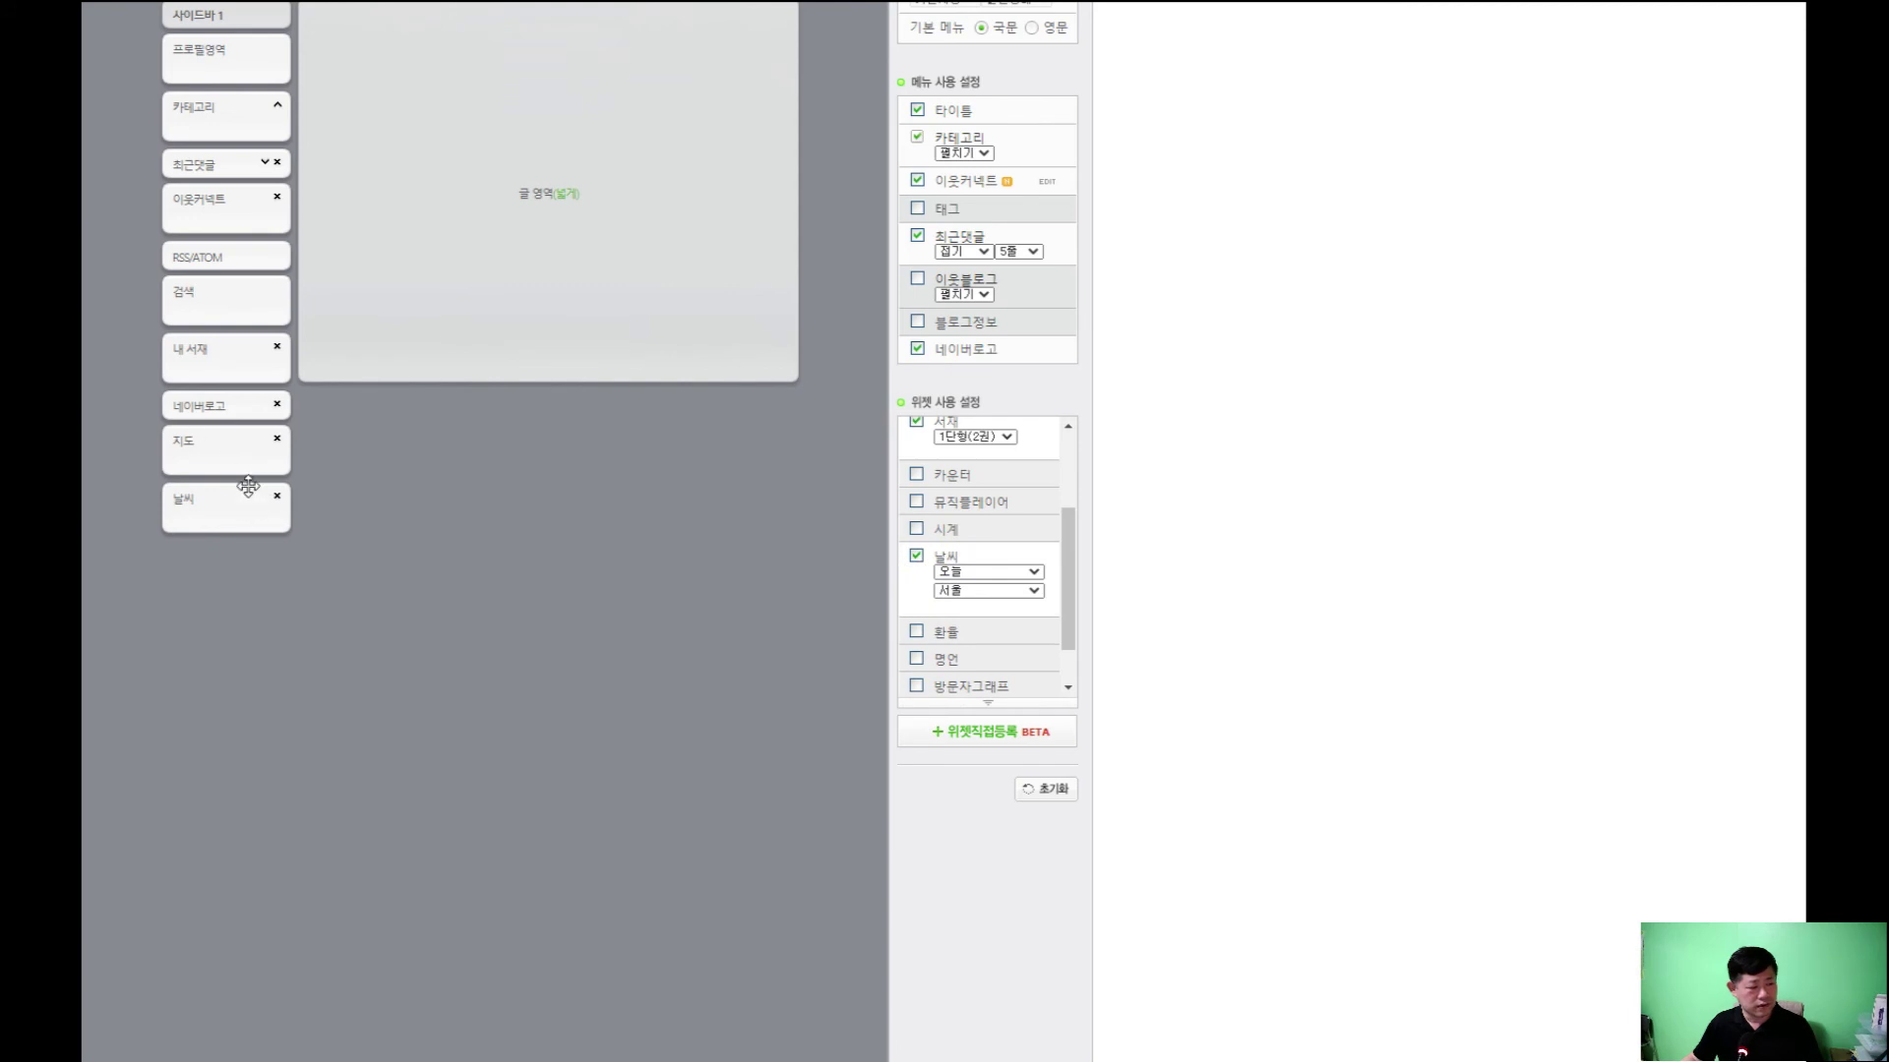
left_click(917, 558)
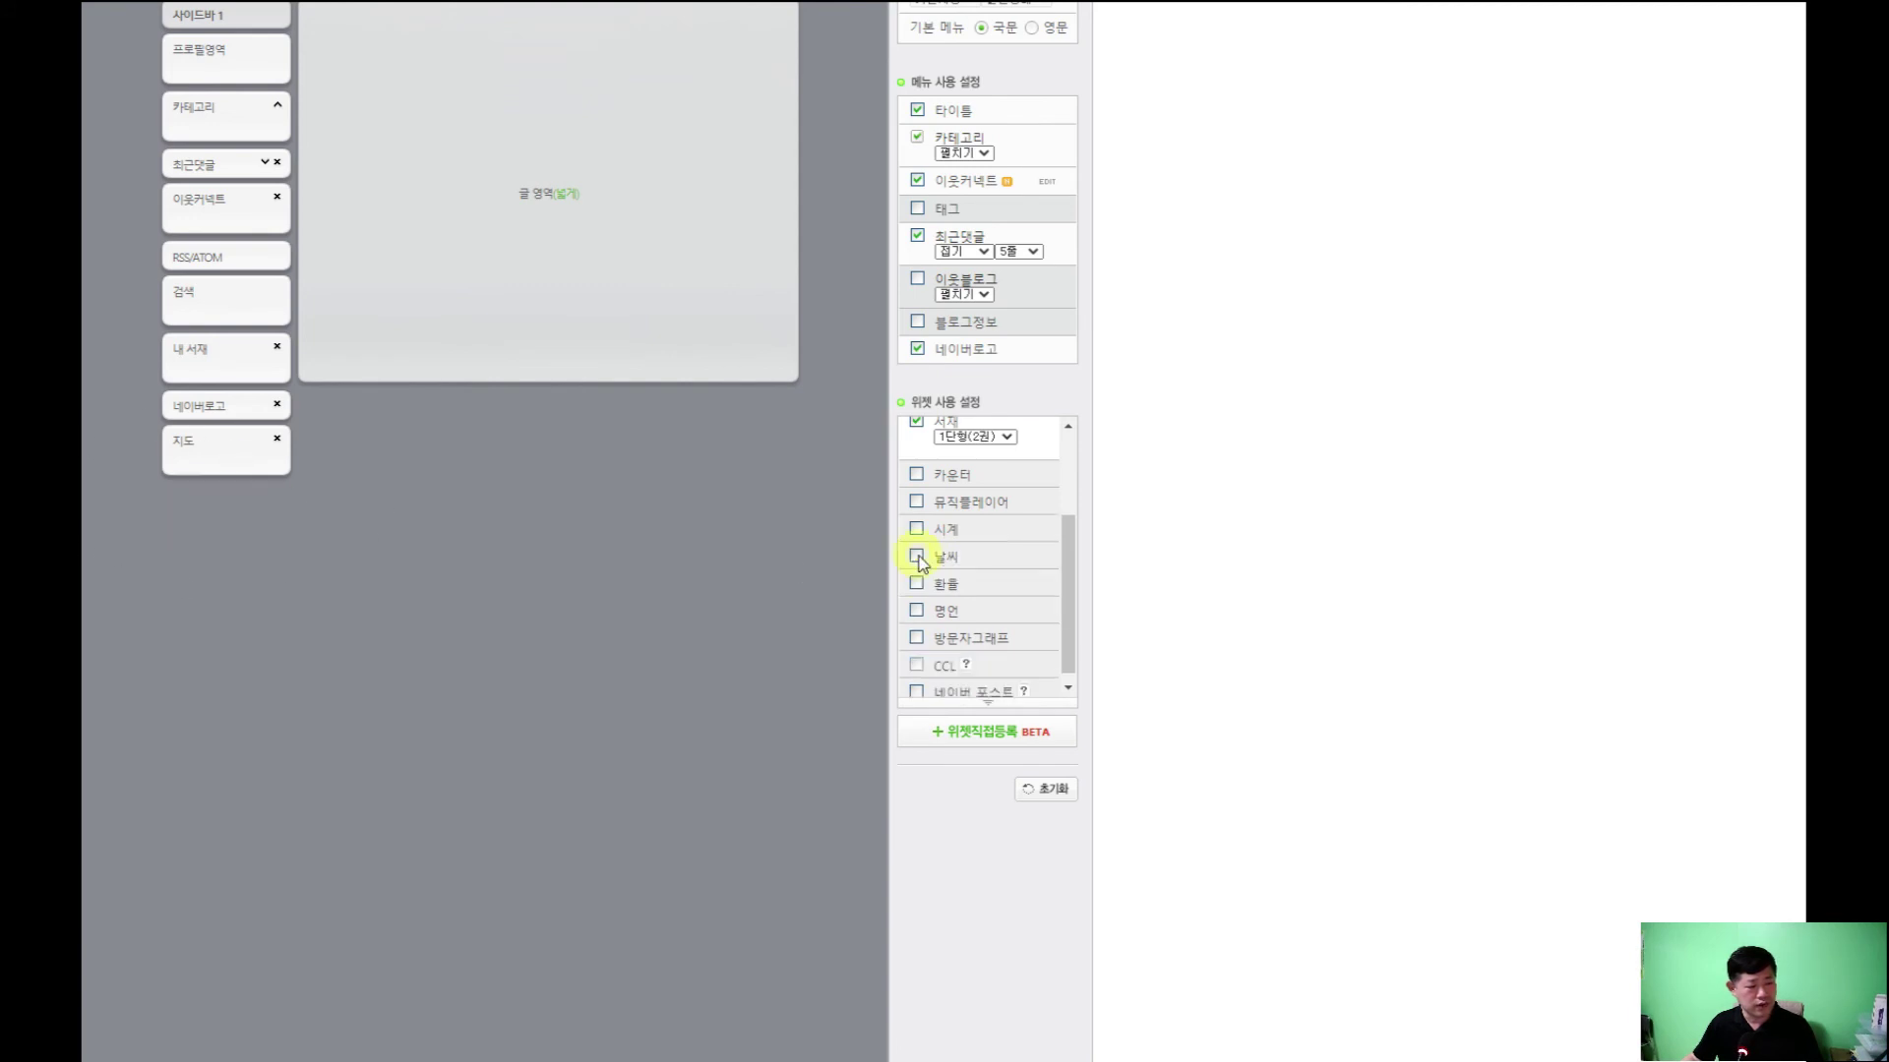
Enable the counter (카운터) and visitor graph (방문자그래프) widgets for the sidebar
scroll(836, 516, "up", 2)
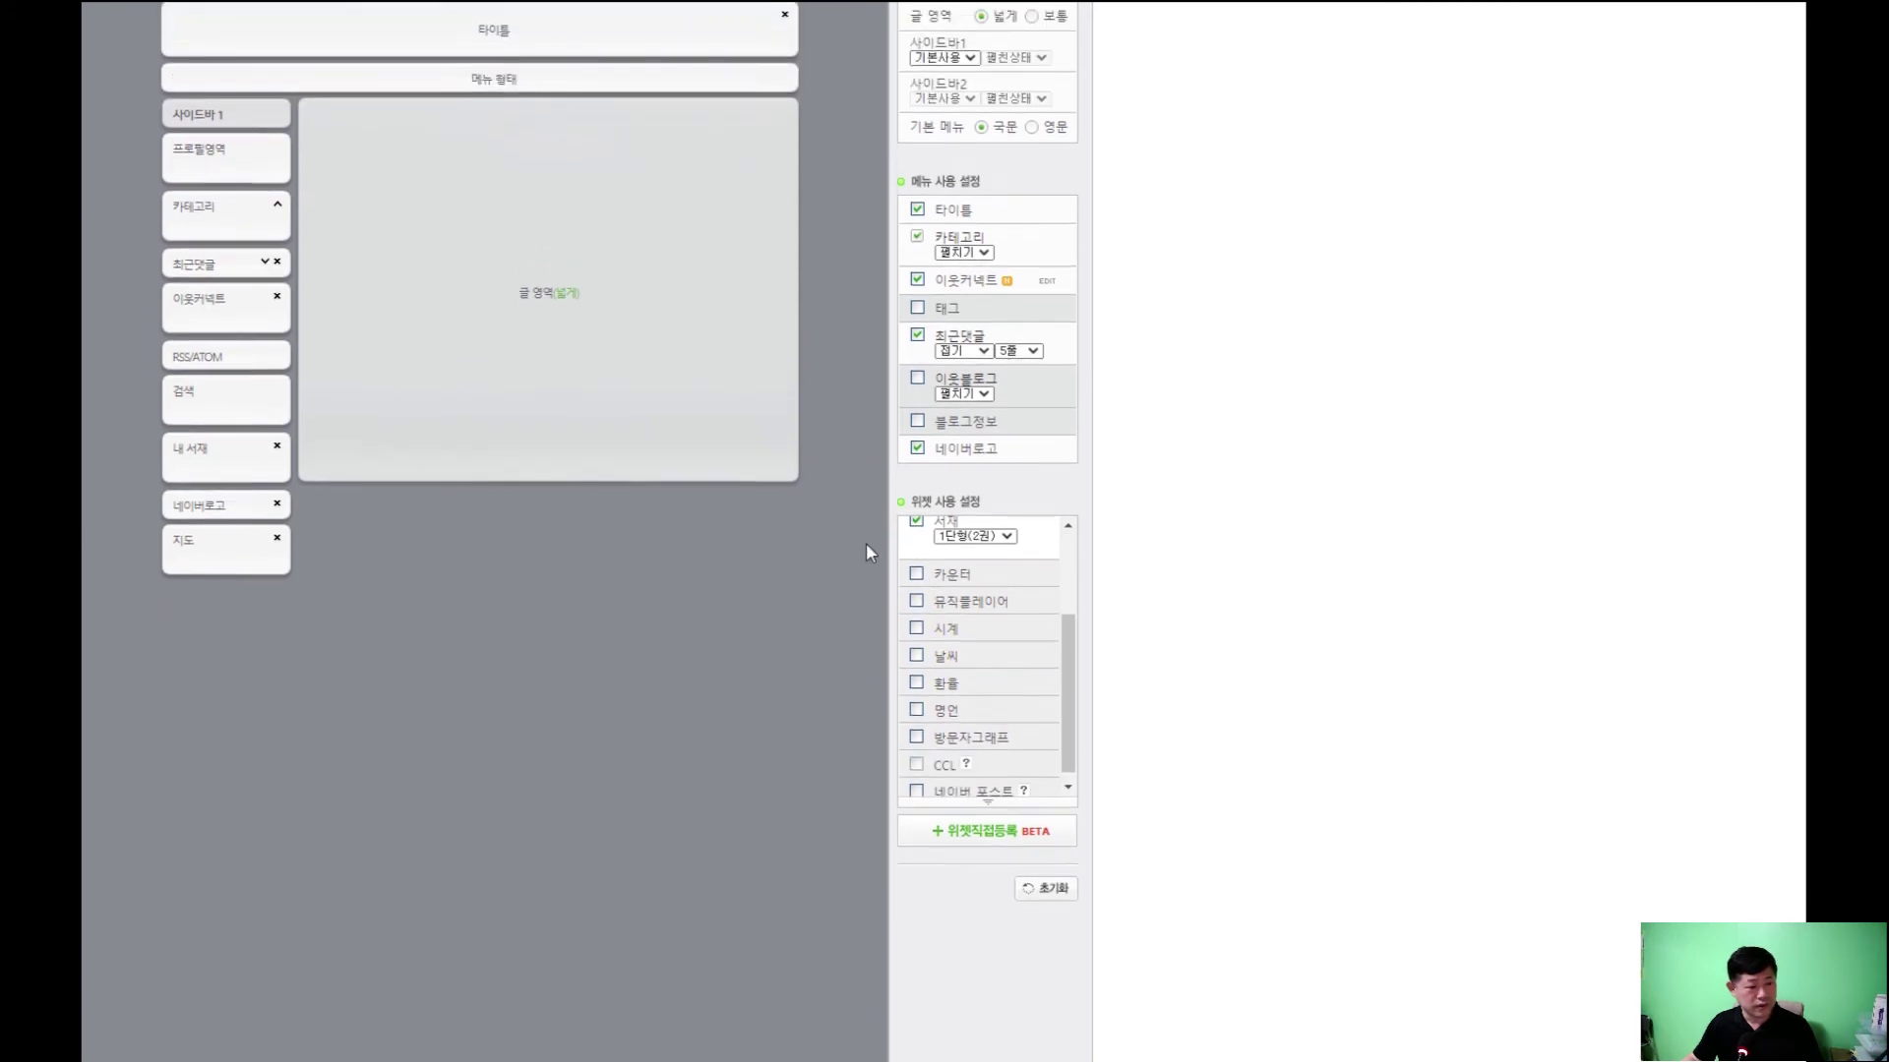
left_click(916, 580)
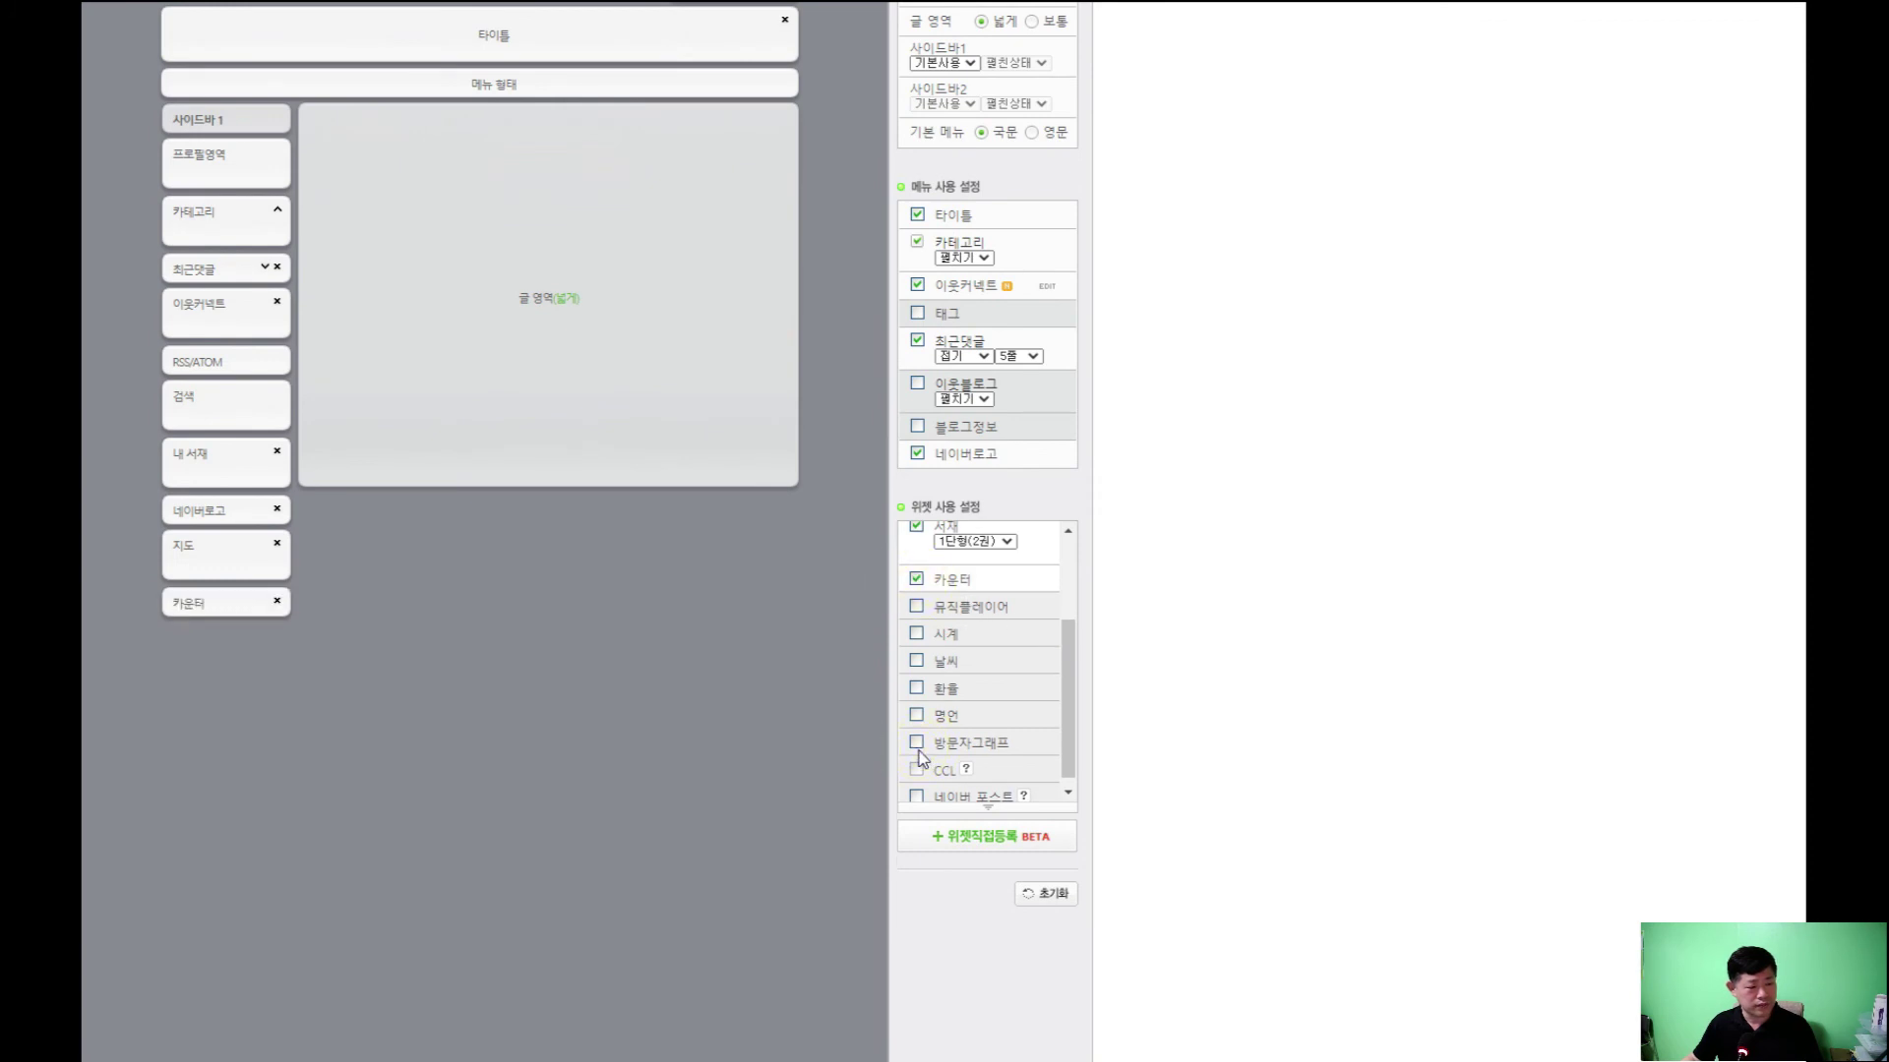
left_click(918, 744)
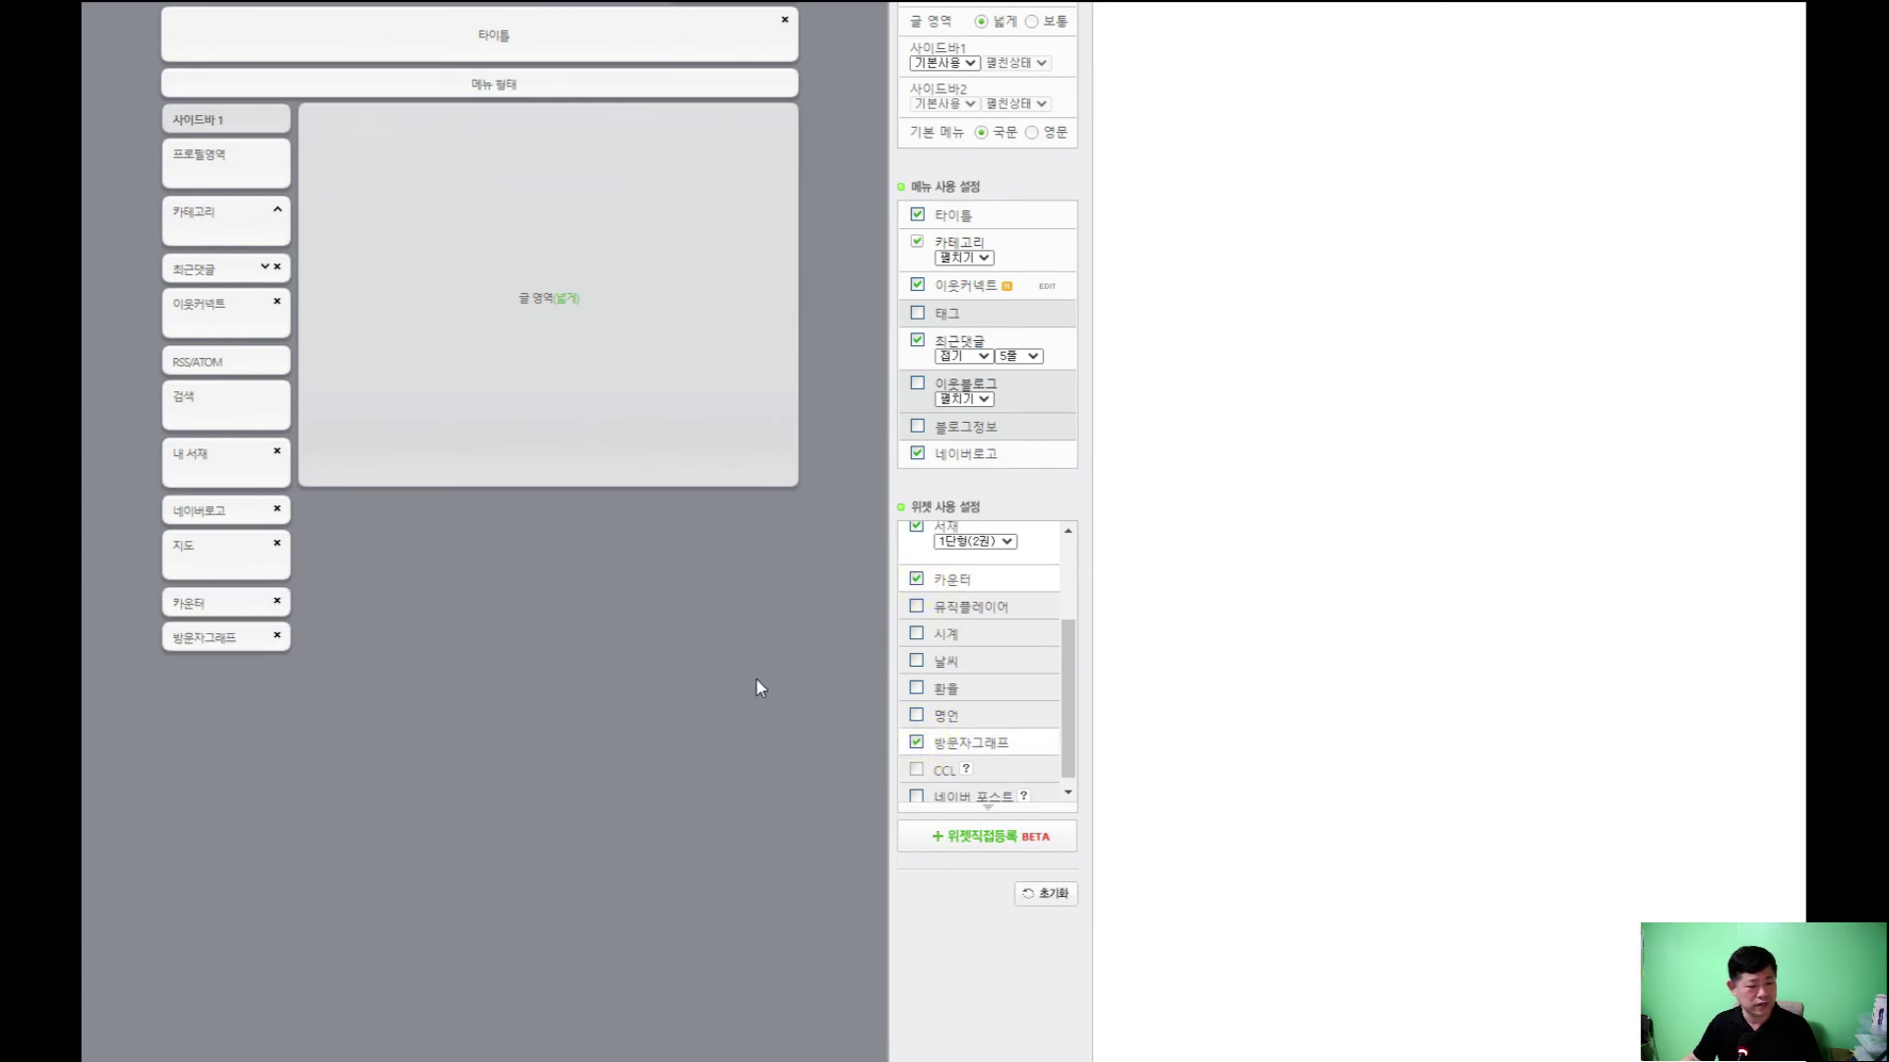
scroll(1073, 701, "down", 1)
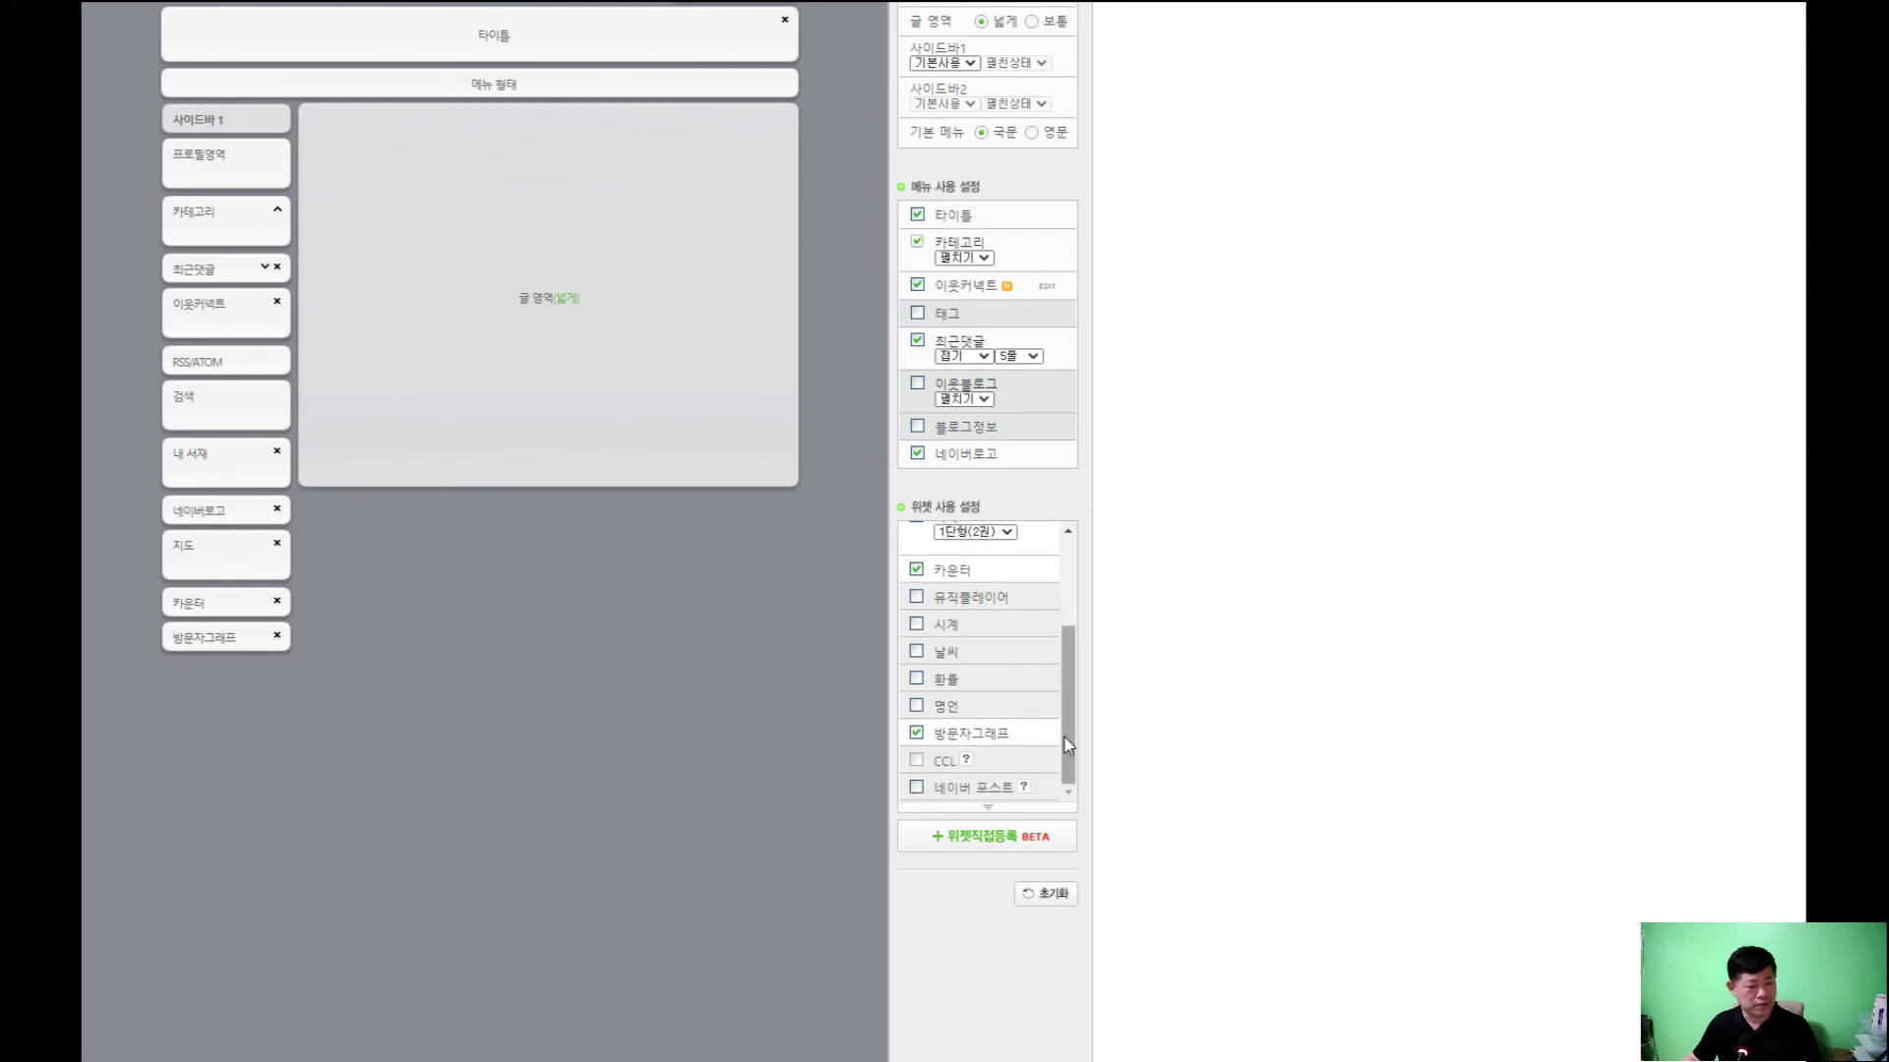
scroll(641, 693, "up", 3)
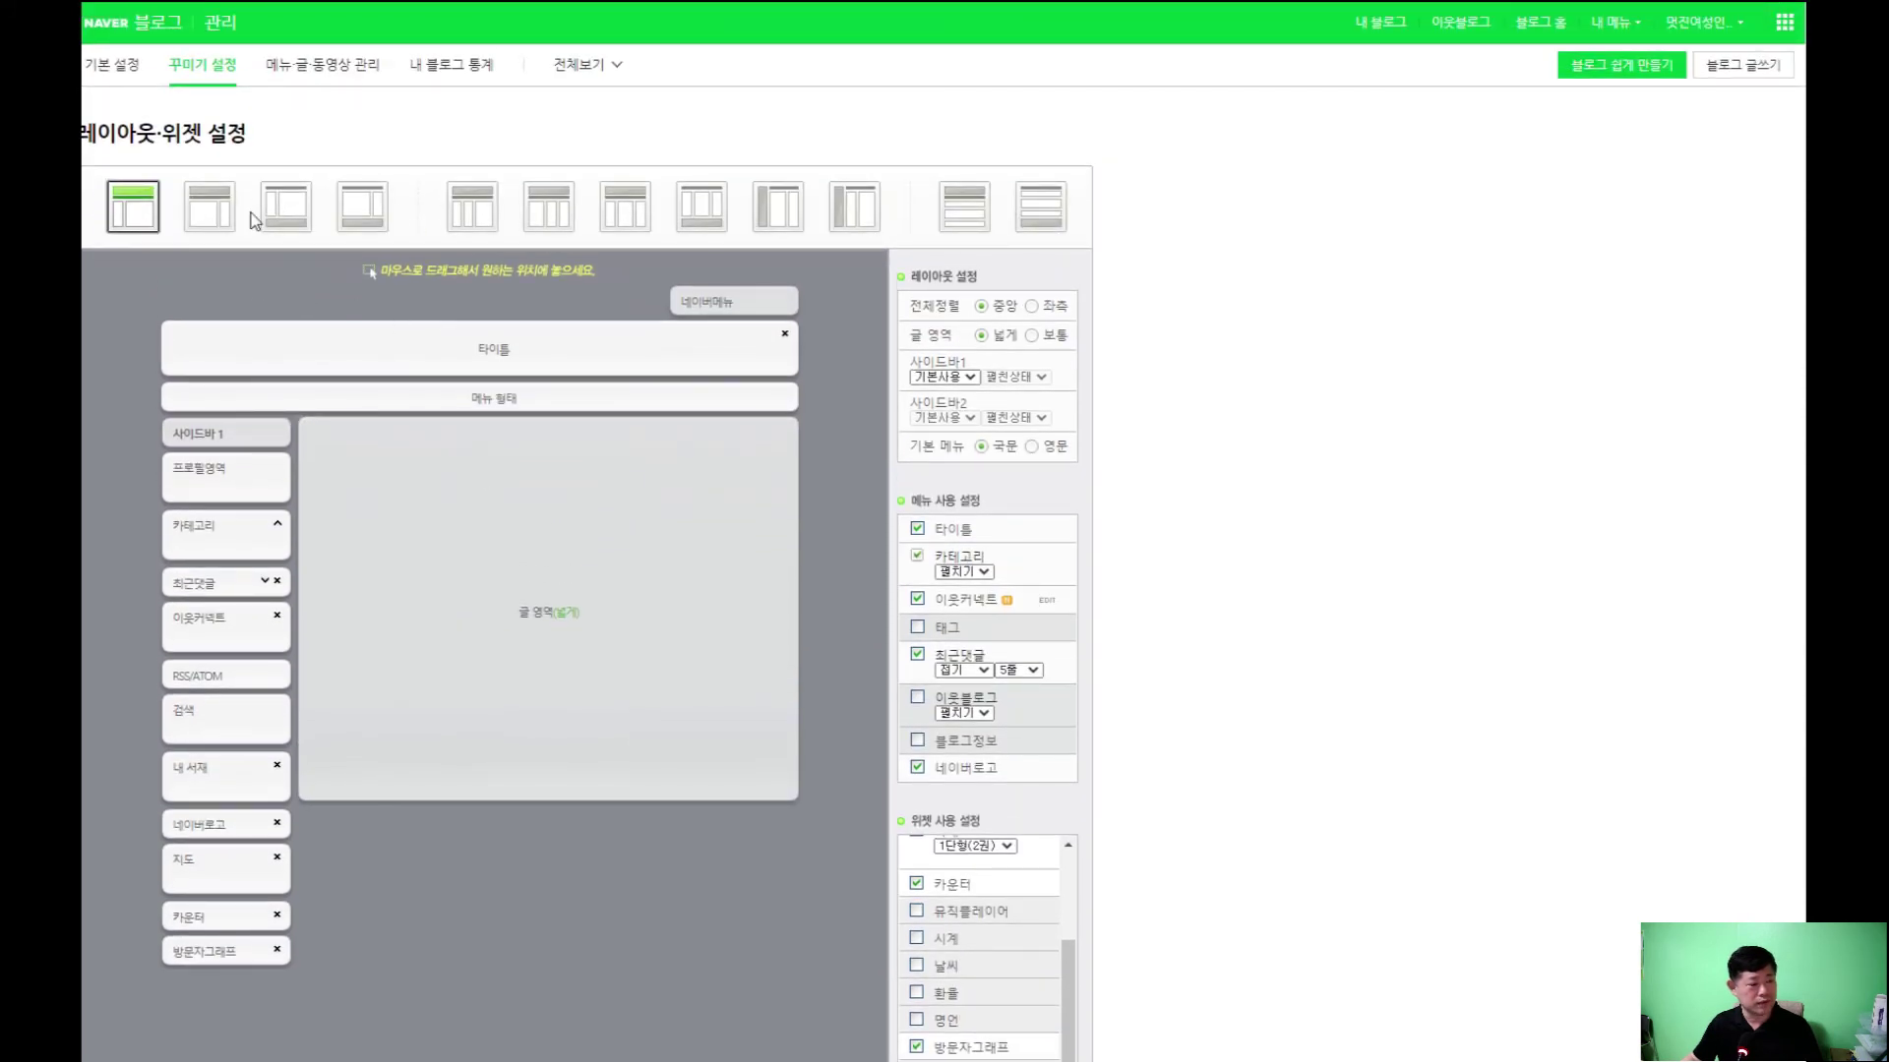
Try the layout with two sidebars beside the post area, then the single-column layout with the title on top
left_click(472, 206)
left_click(1055, 174)
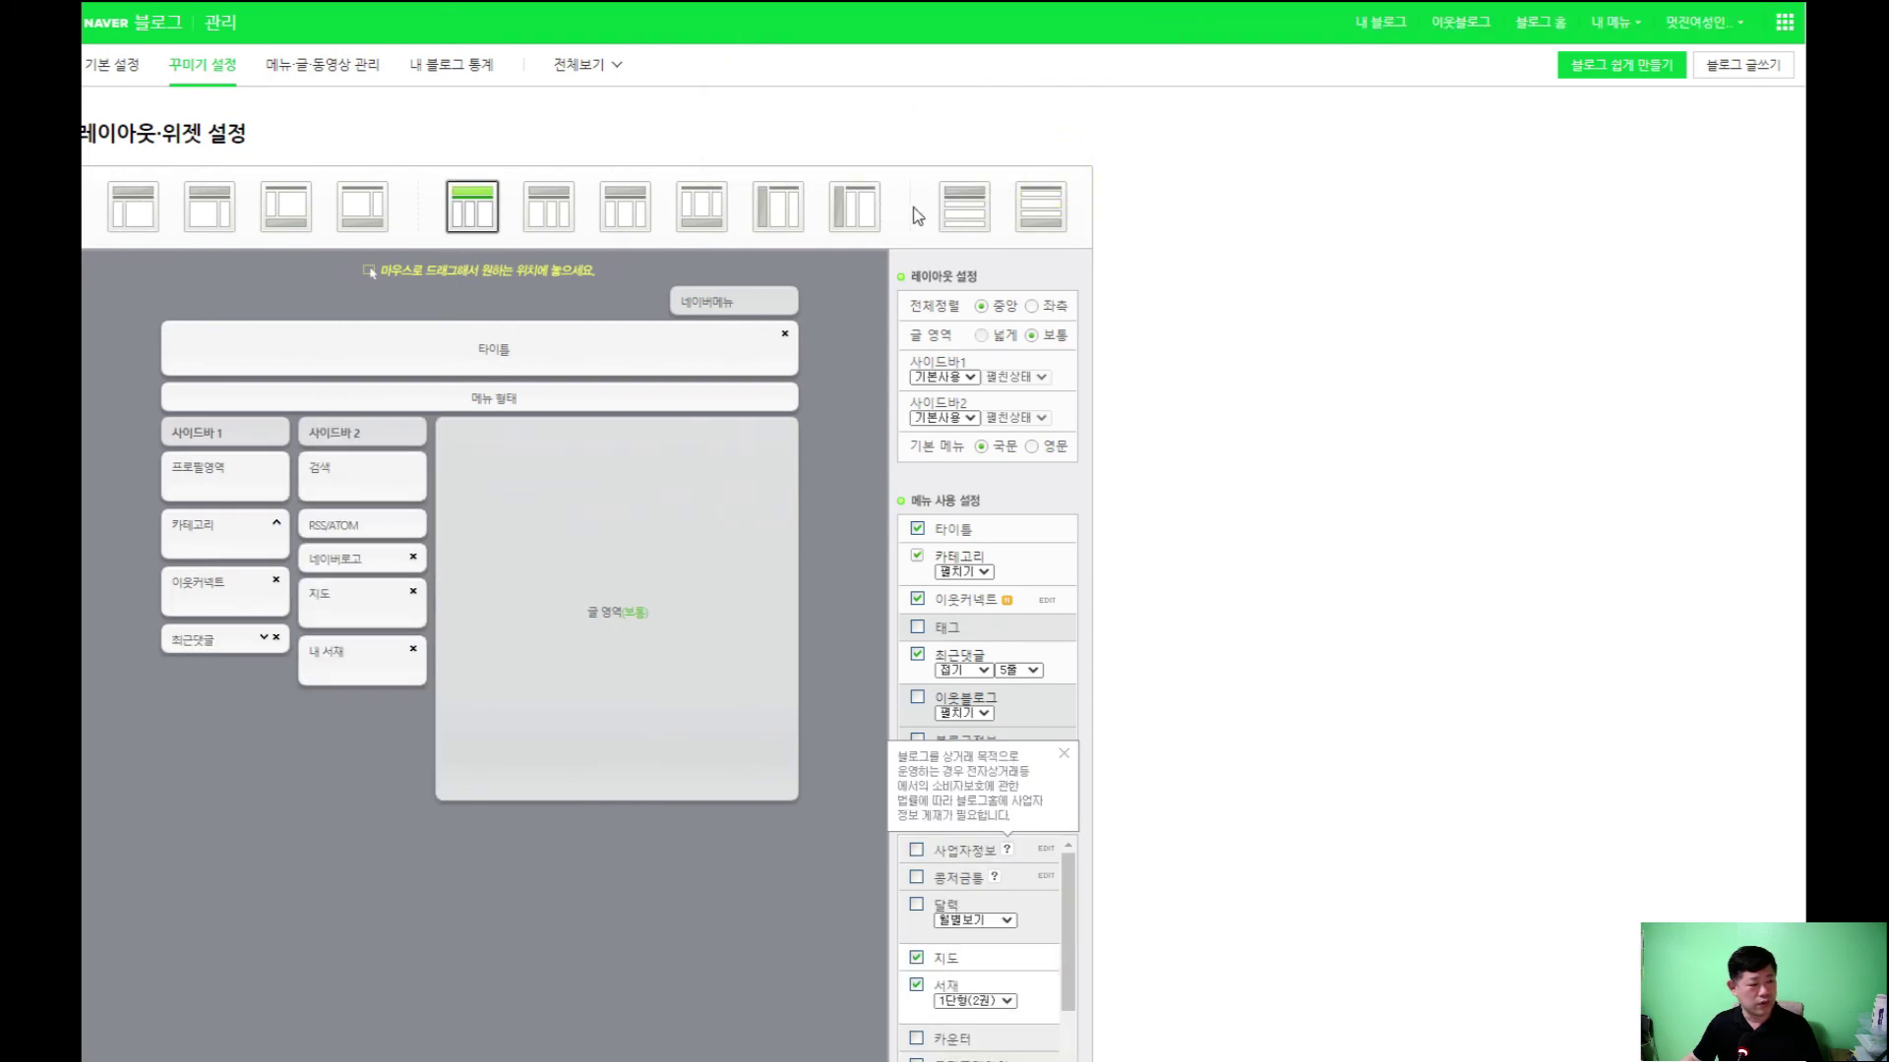
left_click(961, 220)
left_click(1039, 162)
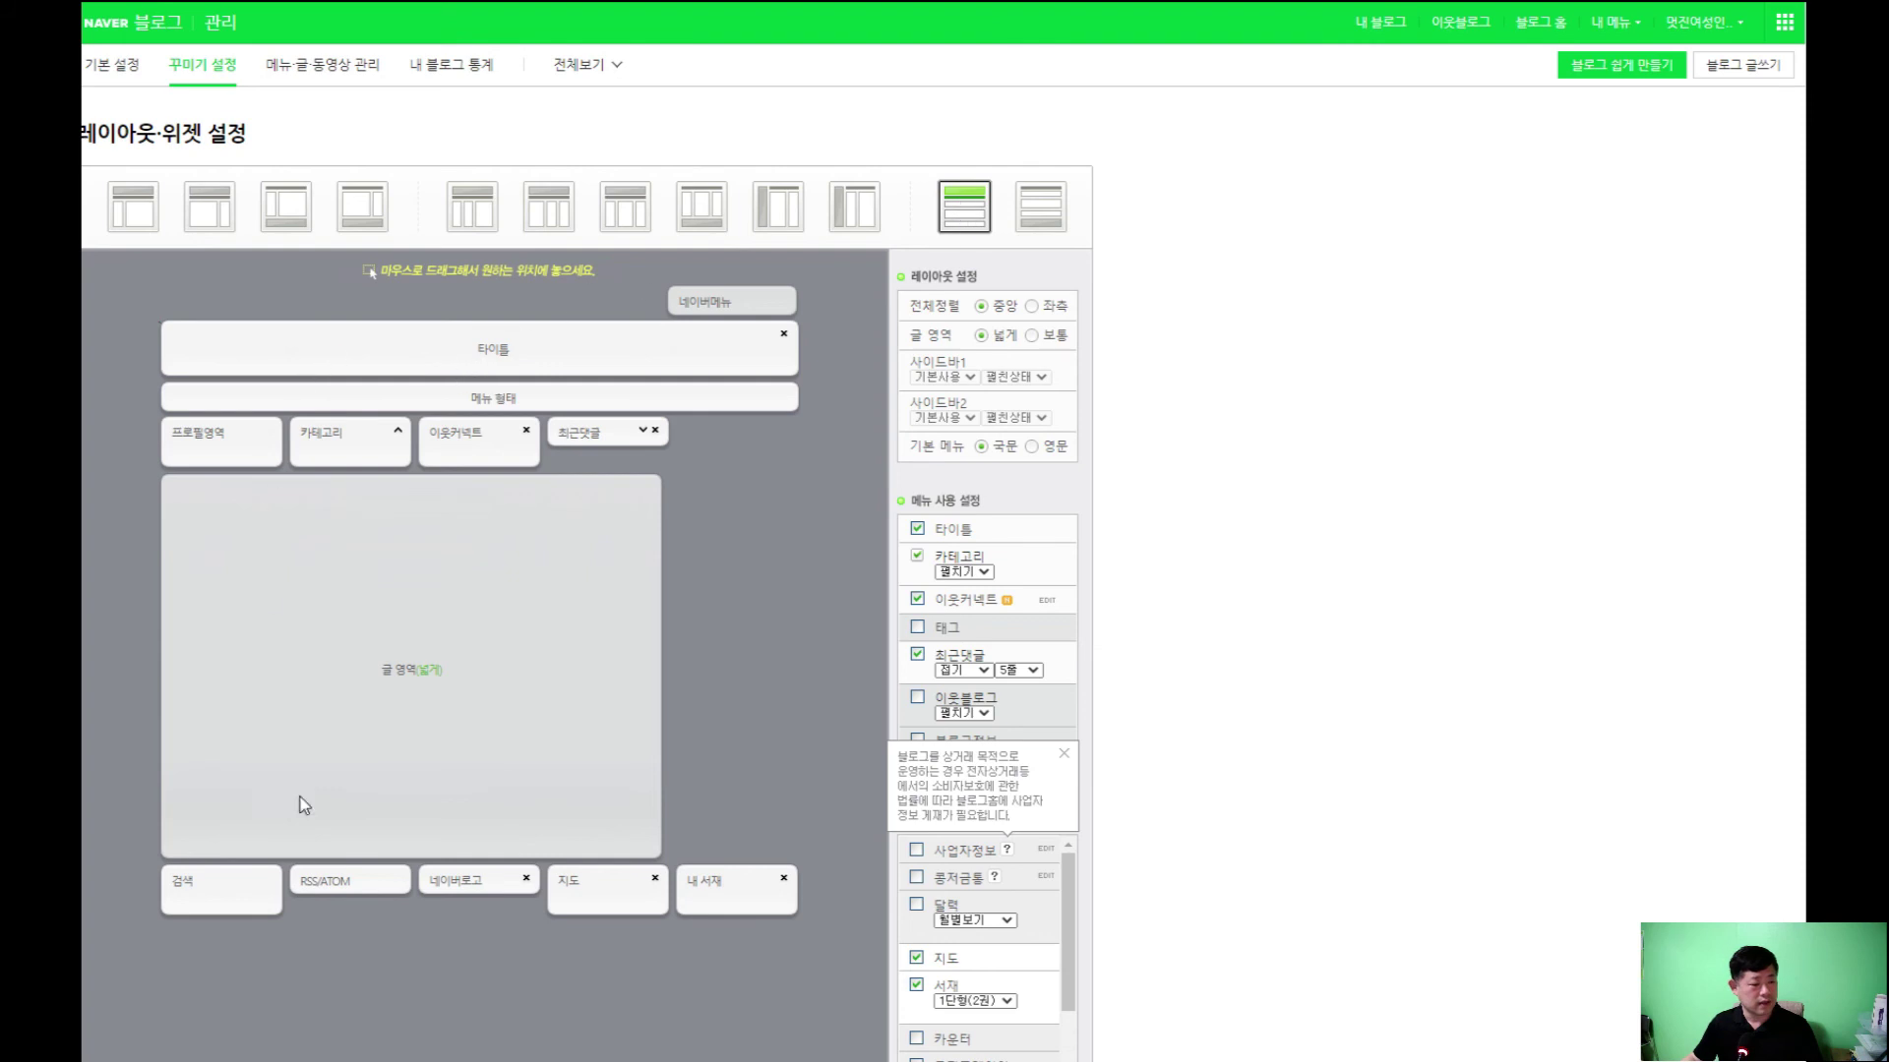
Dismiss the business information notice and review the menu and widget arrangement of the single-column layout
scroll(807, 906, "down", 2)
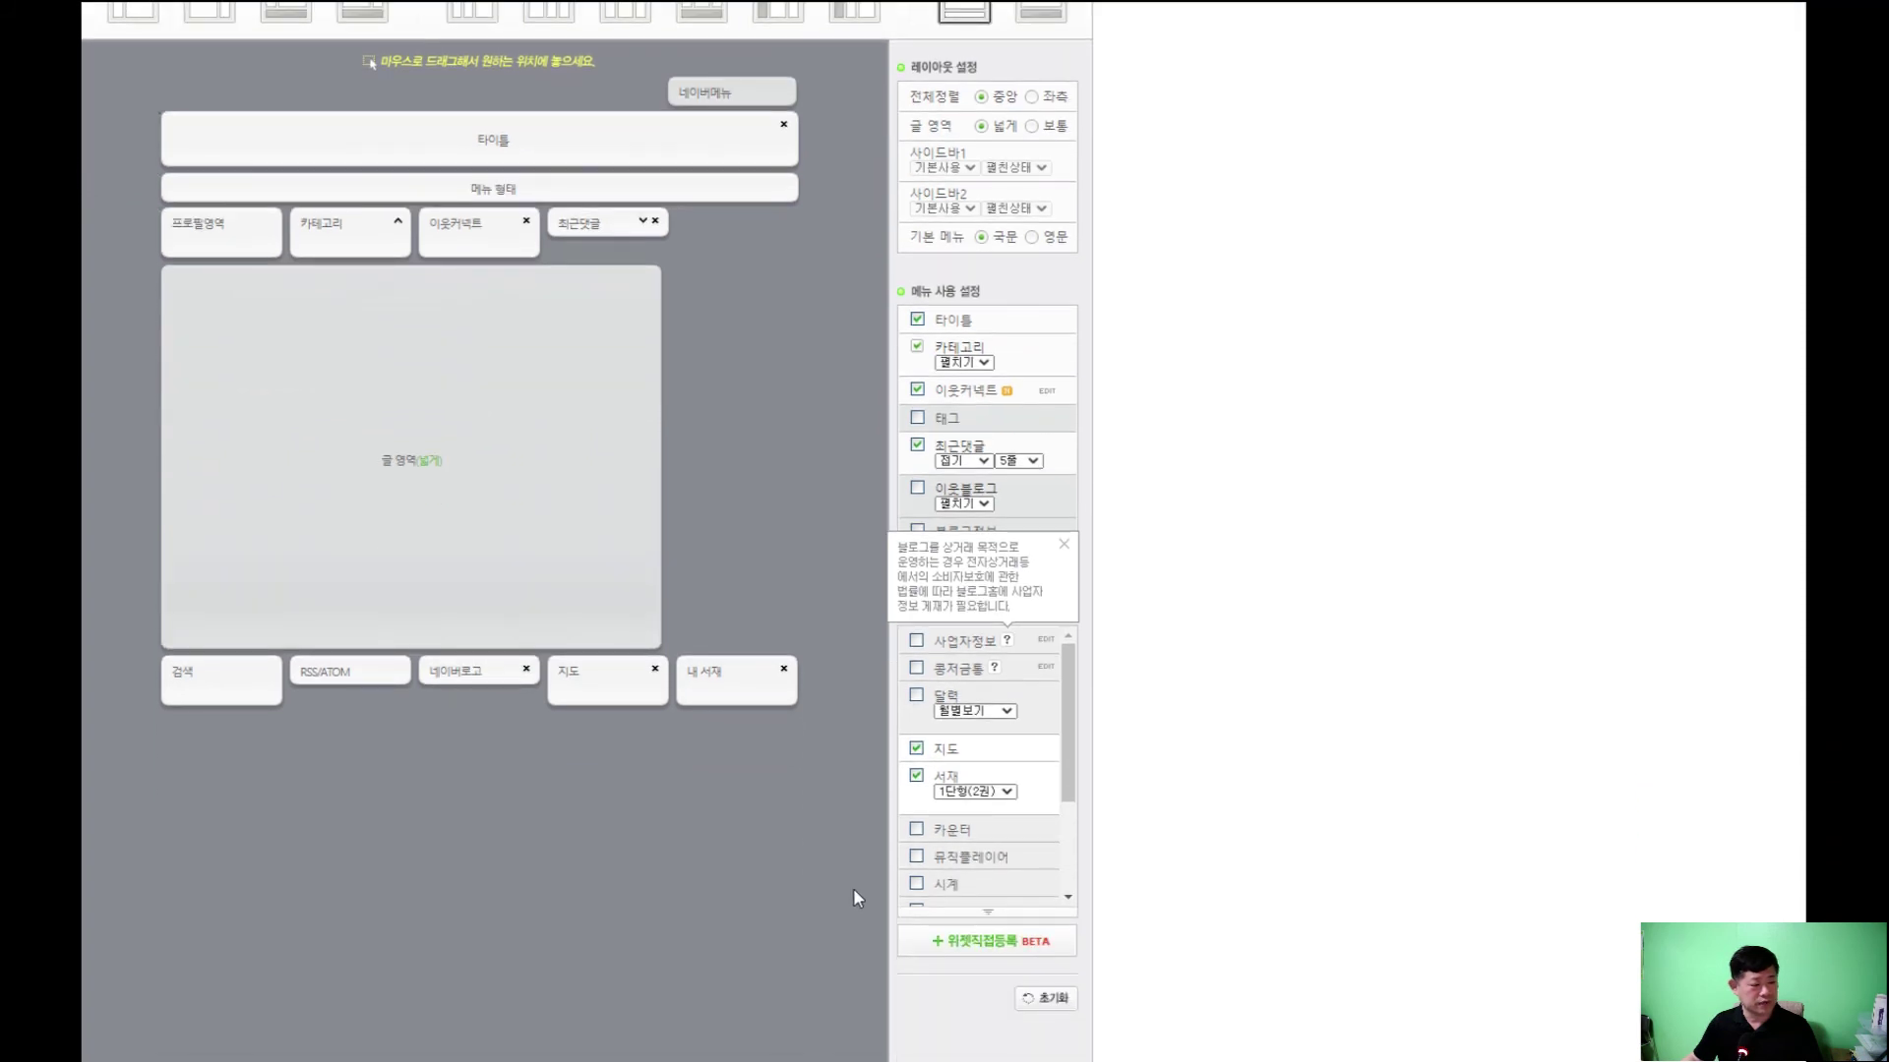
left_click(1063, 545)
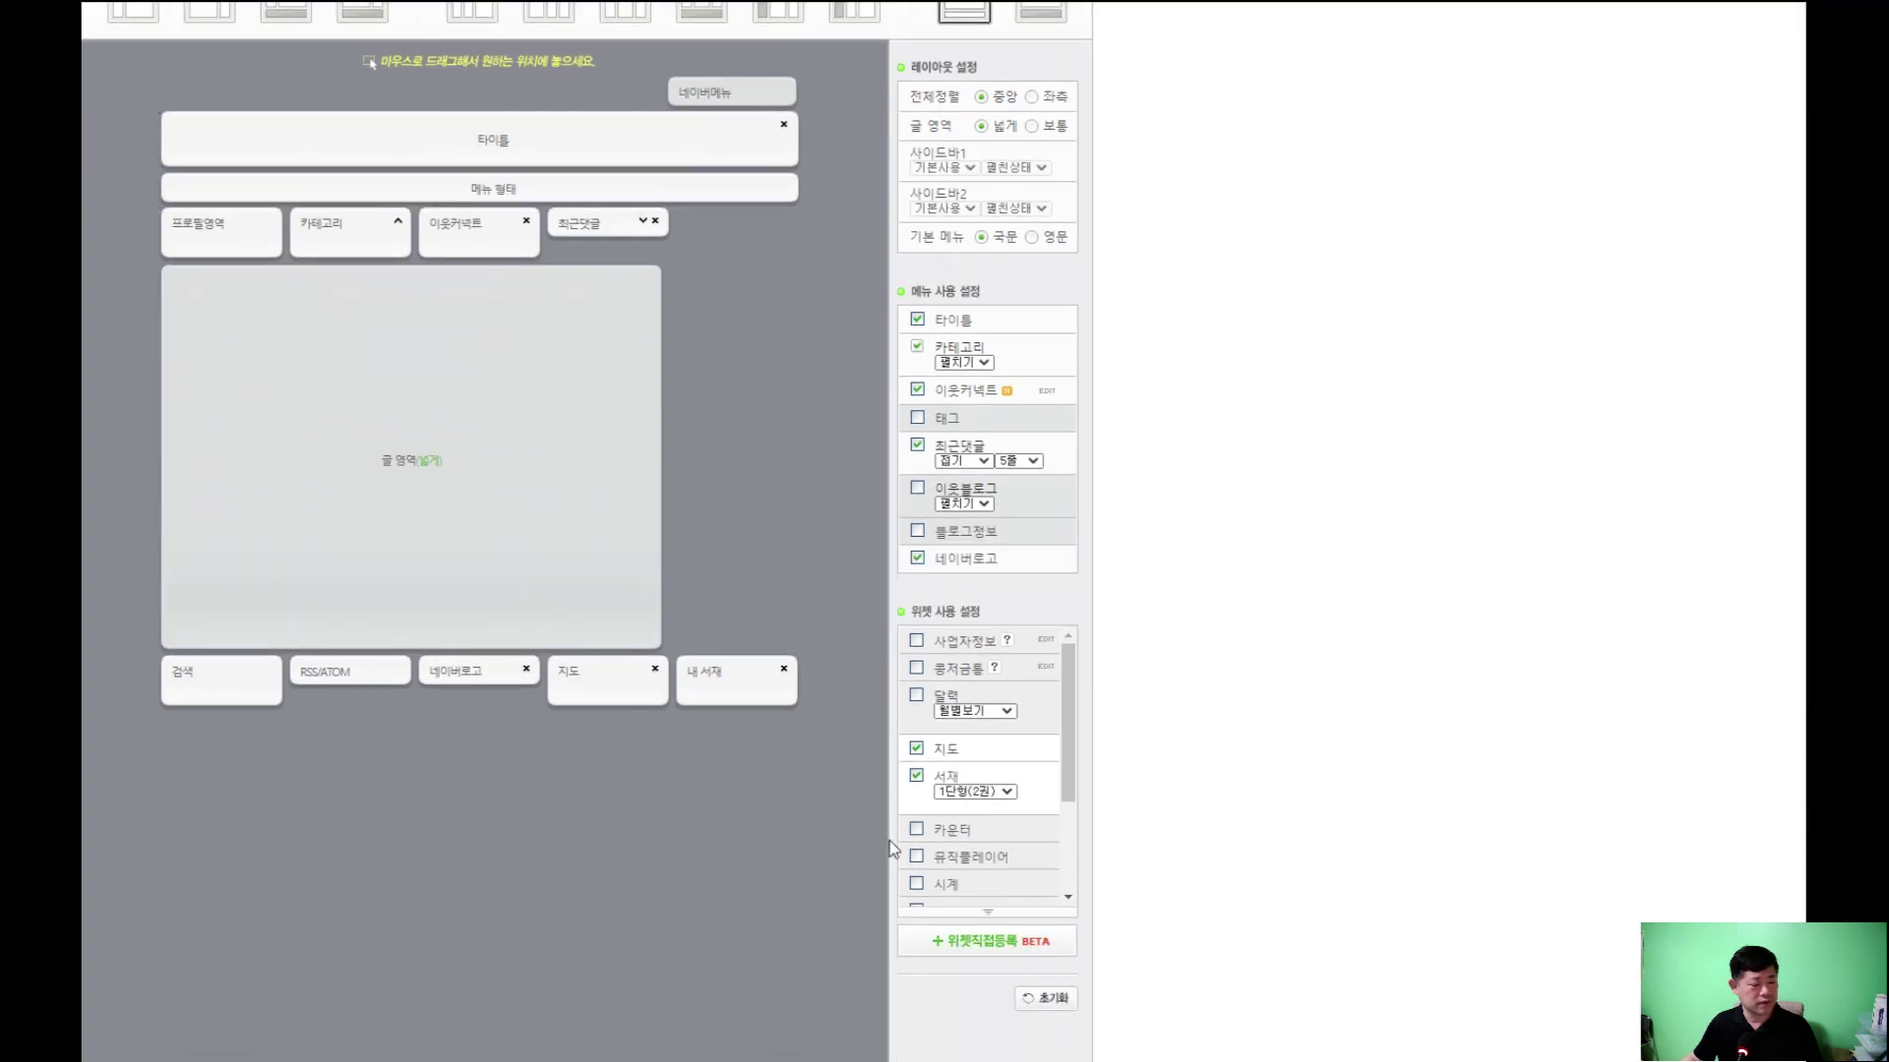
scroll(475, 723, "up", 2)
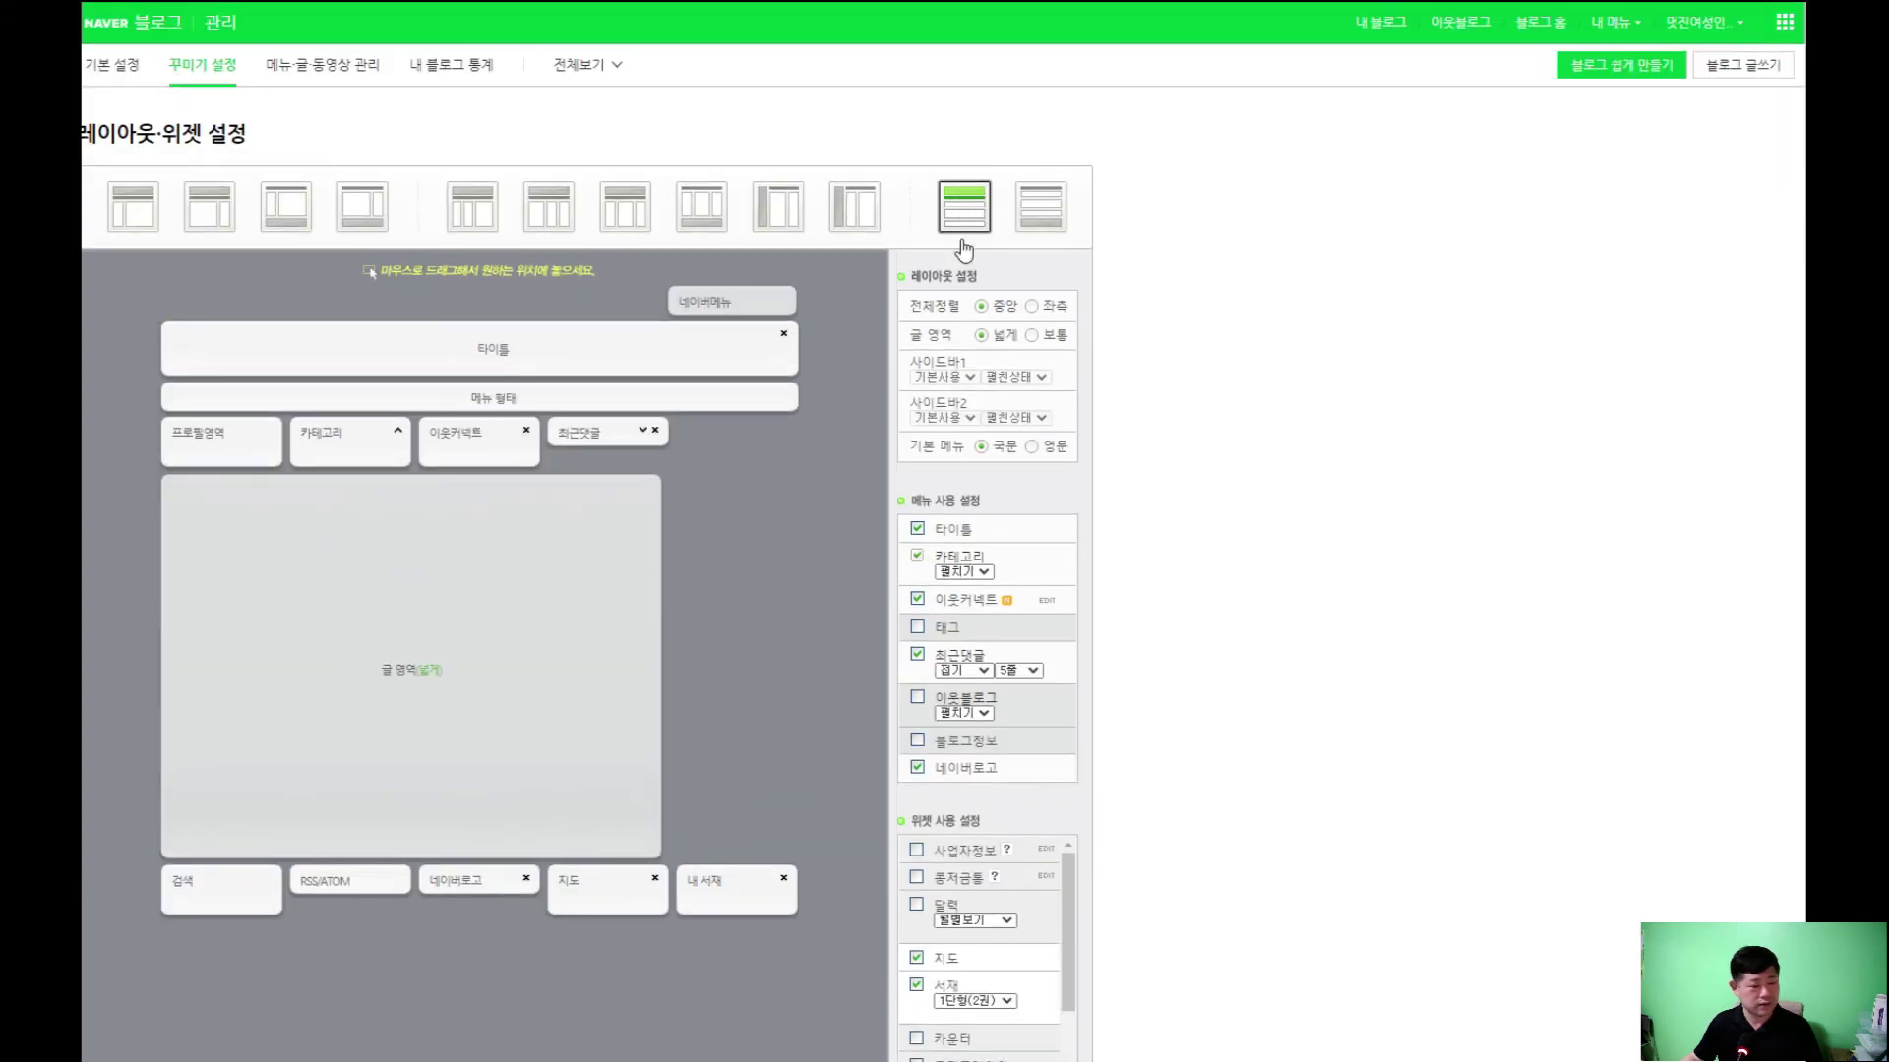
scroll(1294, 822, "down", 6)
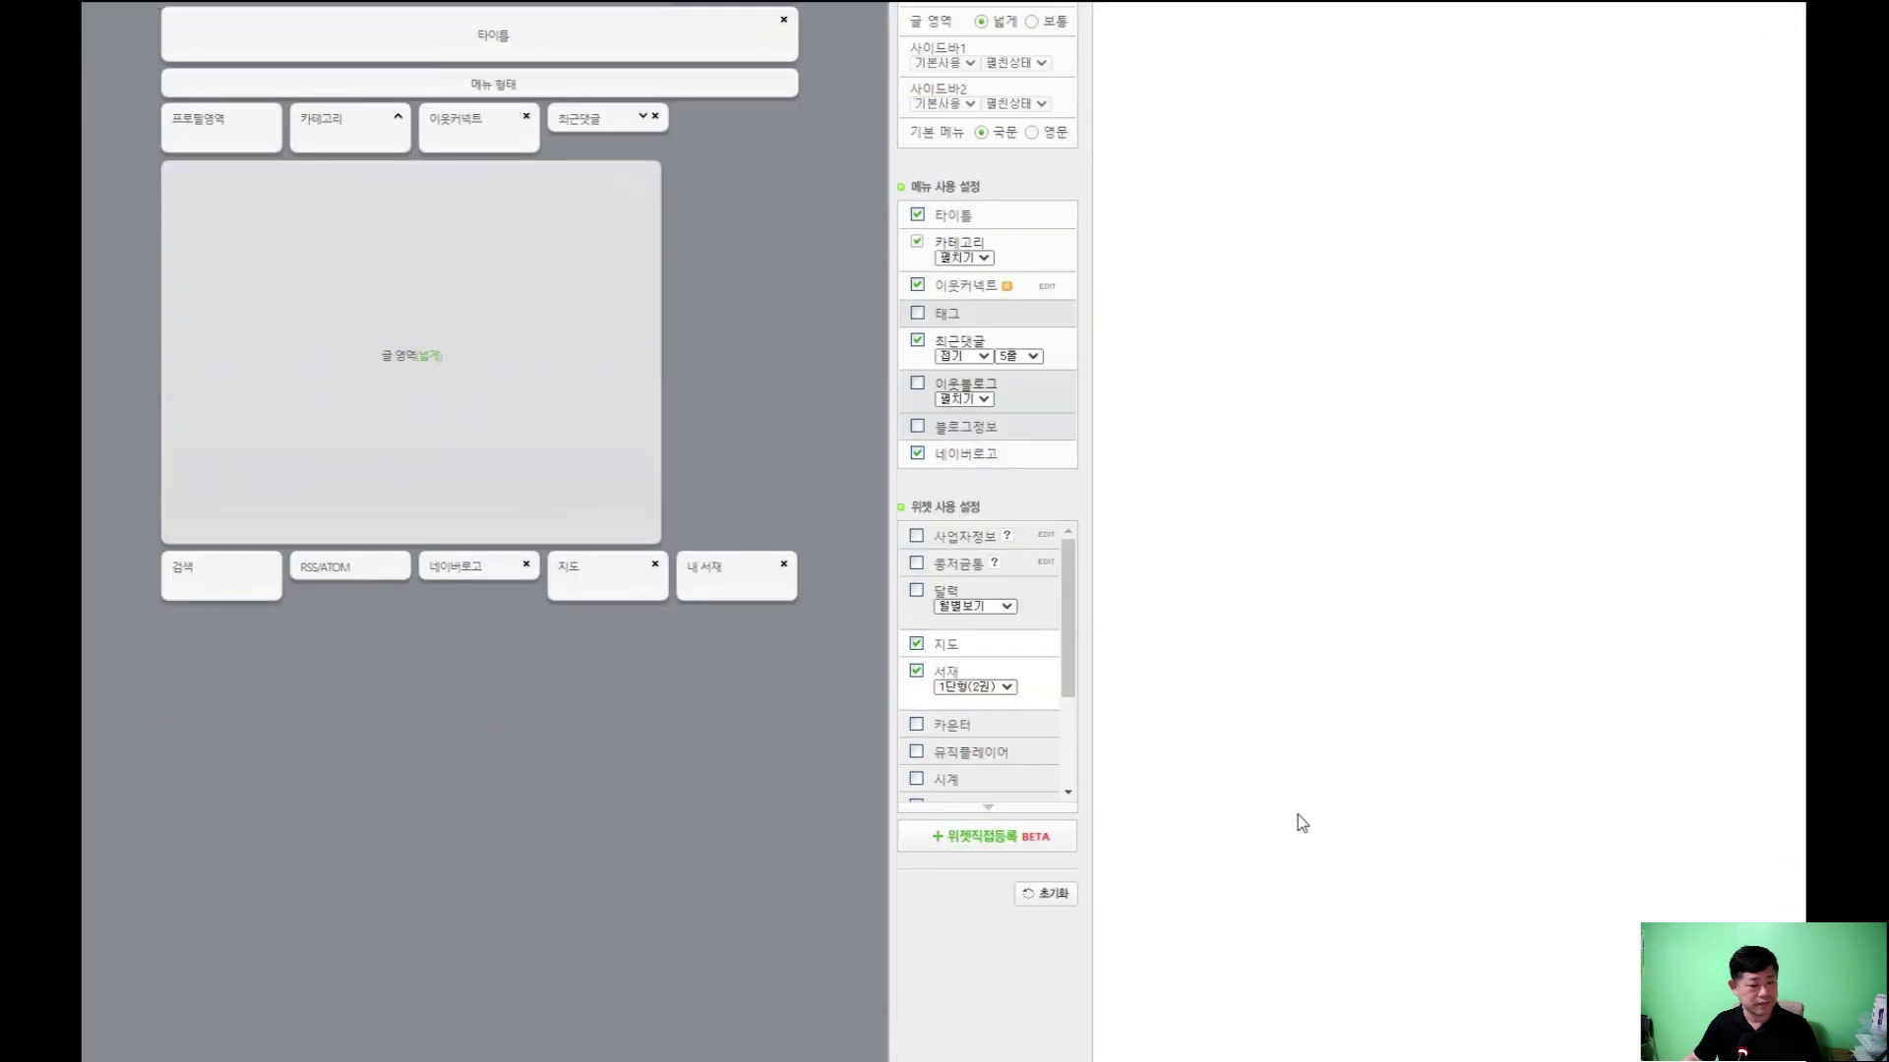
scroll(409, 269, "up", 6)
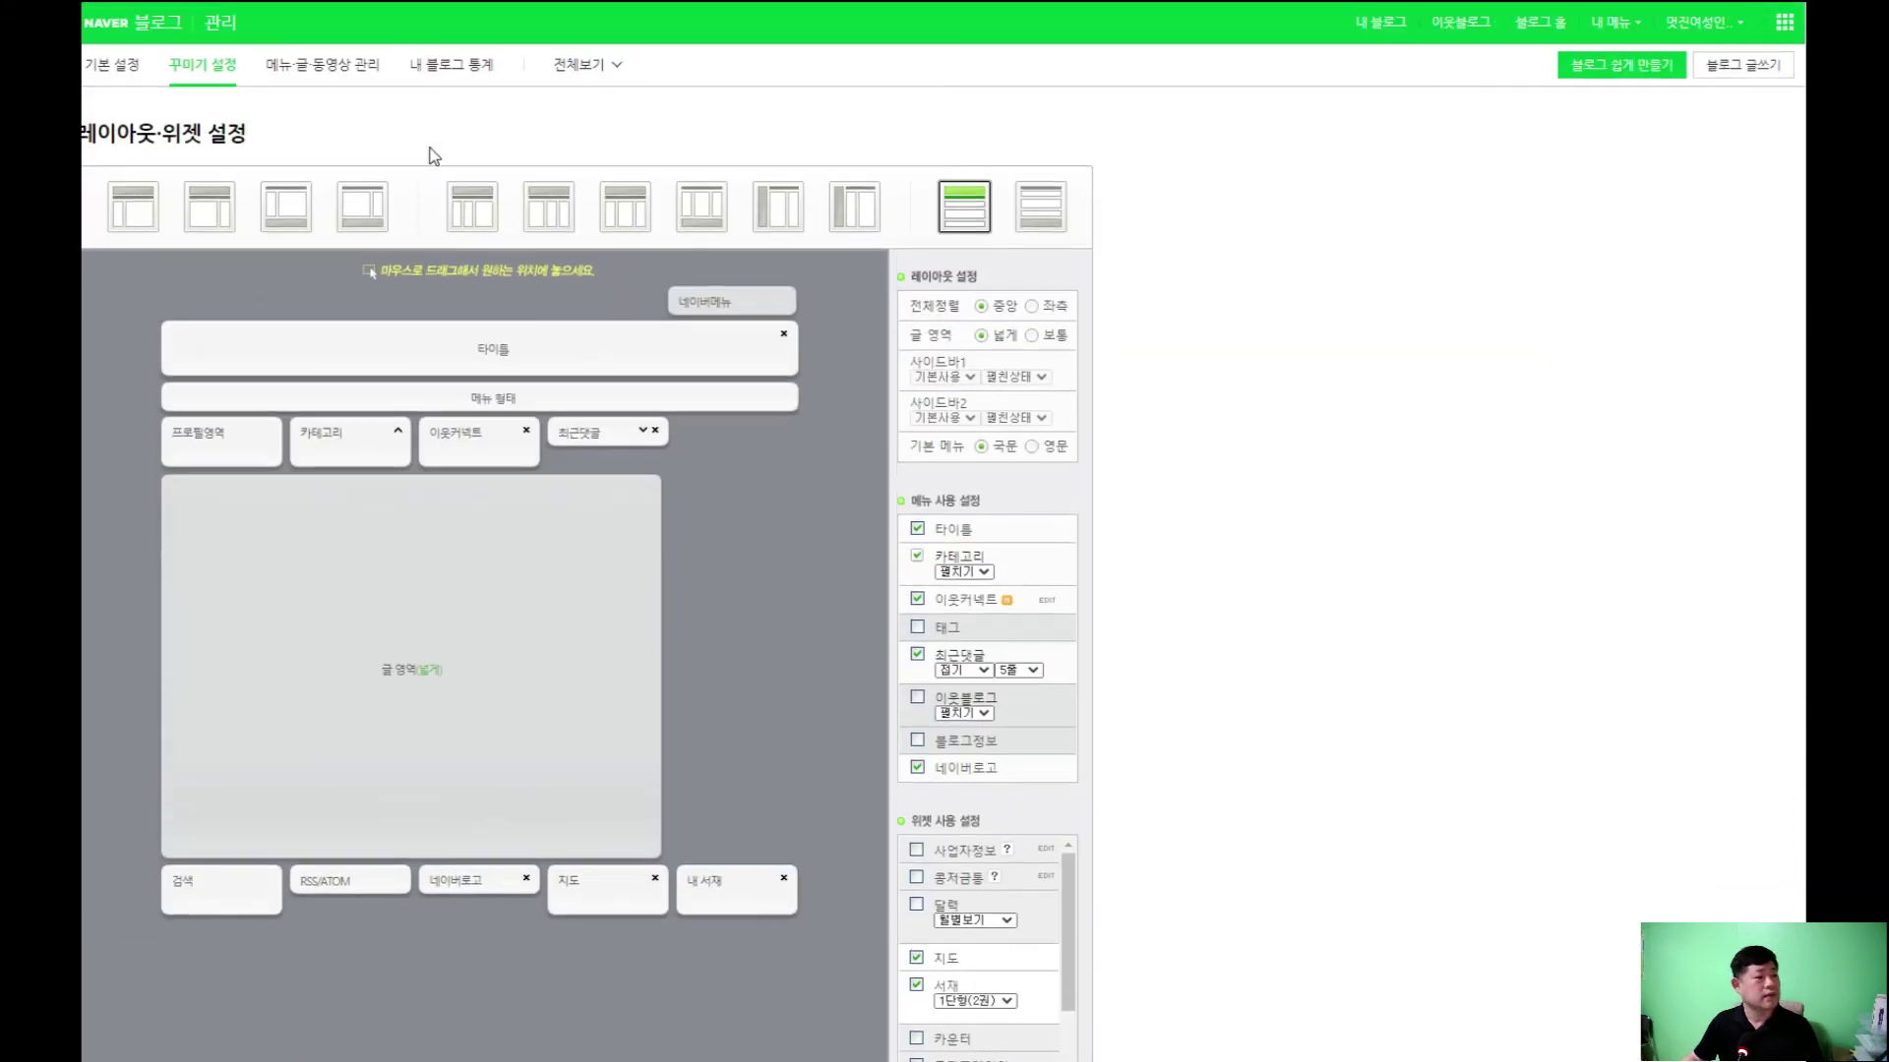
Check the top menu settings (상단메뉴 설정), and on the menu management's 블로그 page set posts per page (페이지당 글) to 1개
left_click(198, 67)
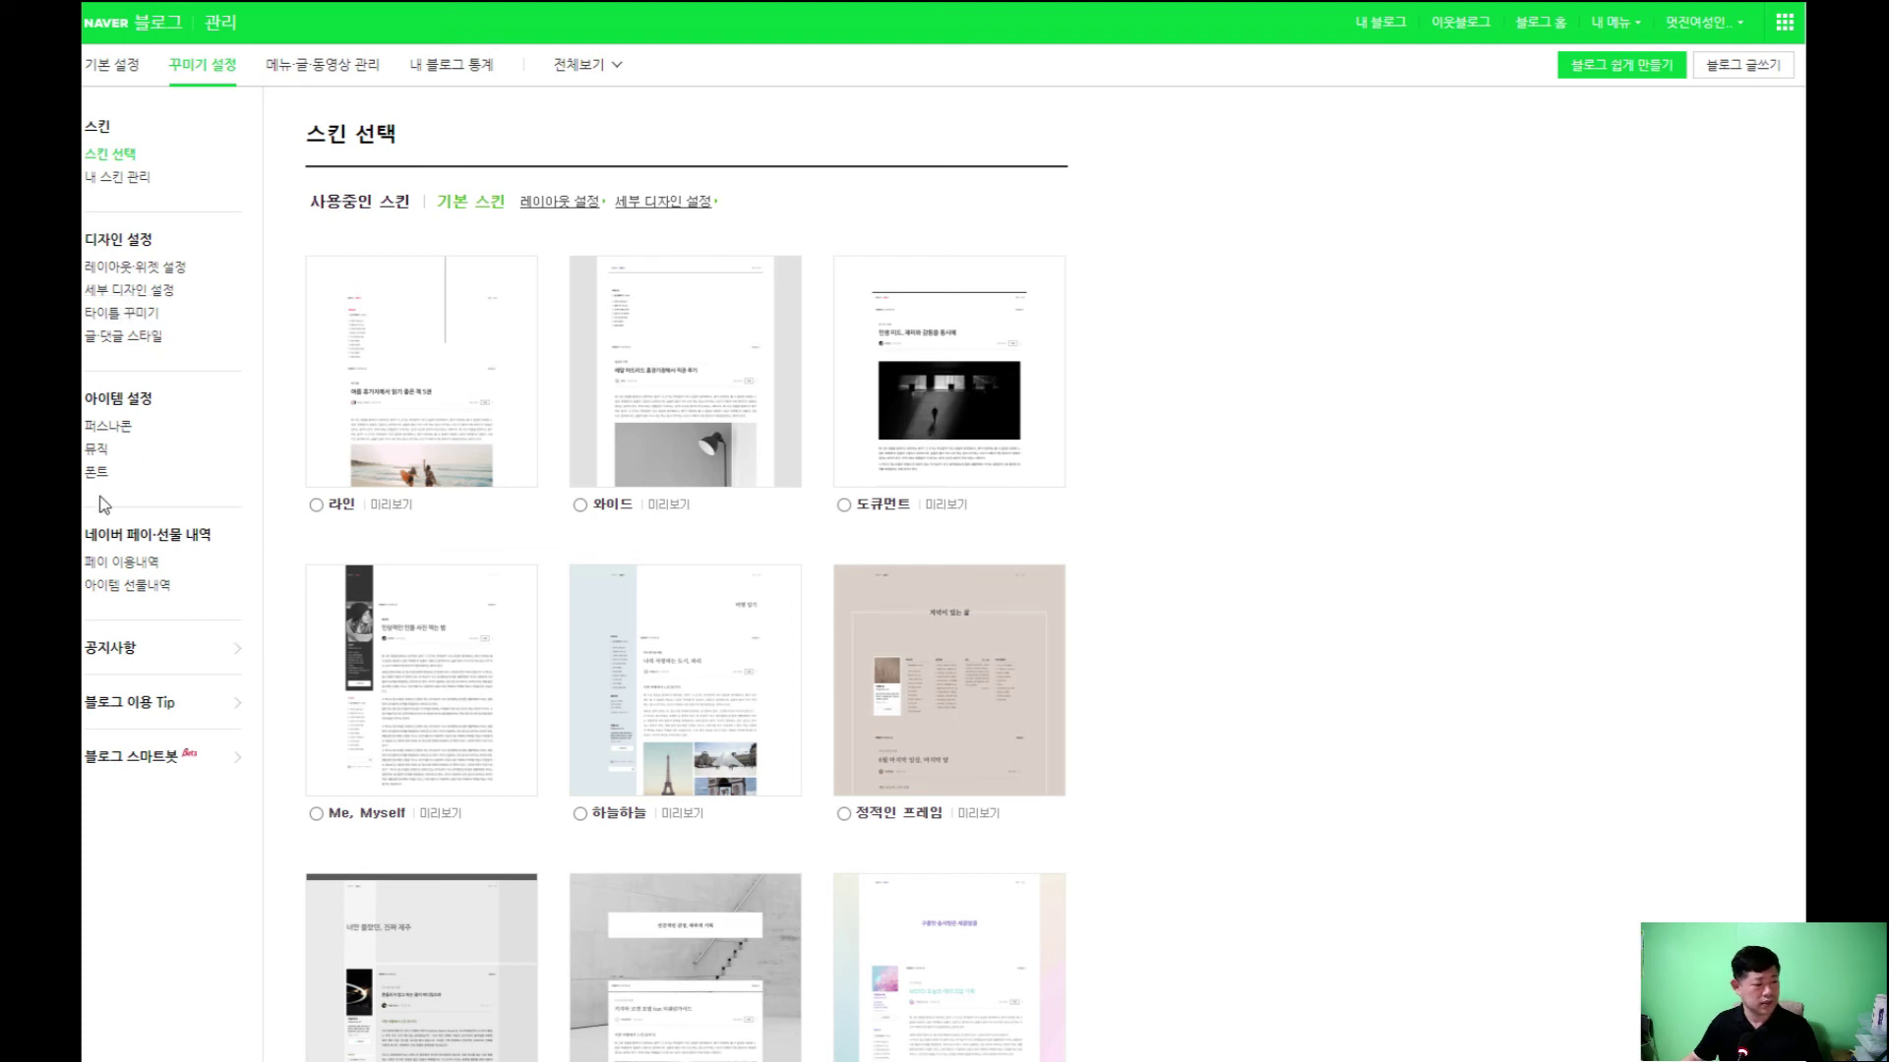
left_click(343, 82)
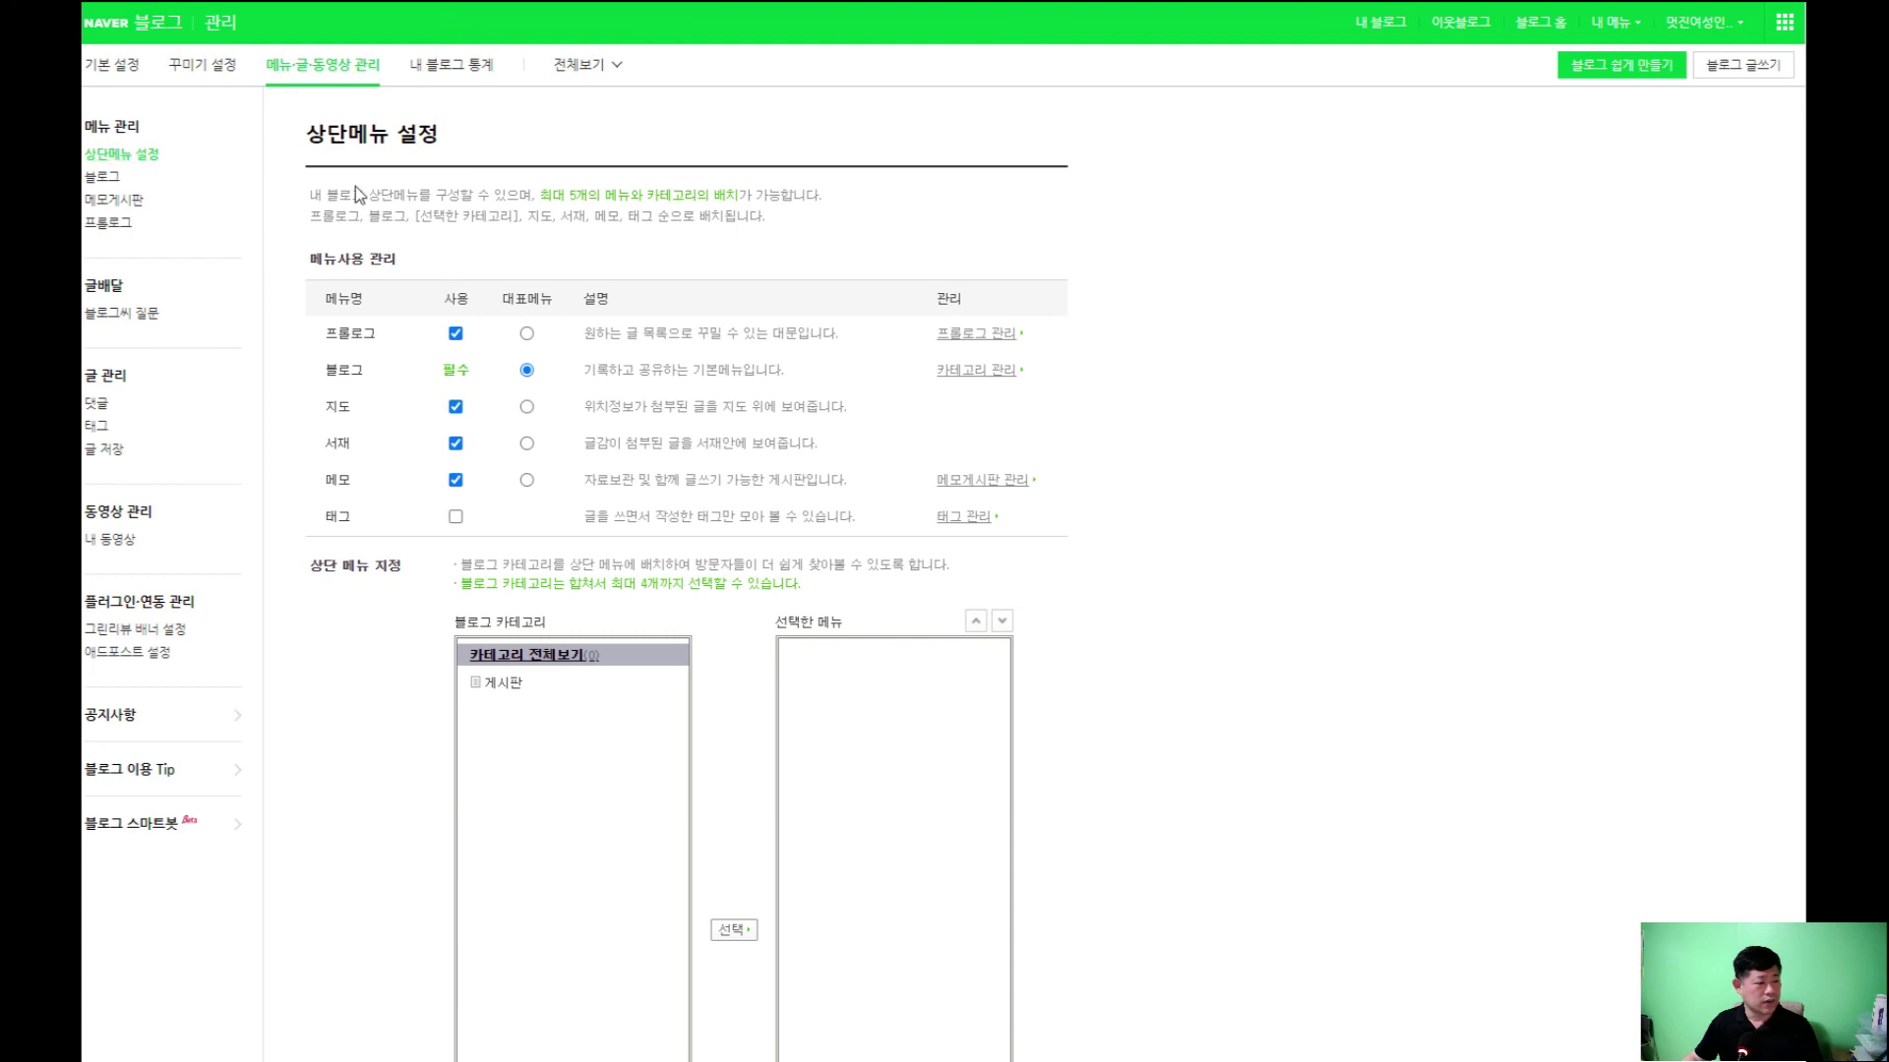
left_click(103, 177)
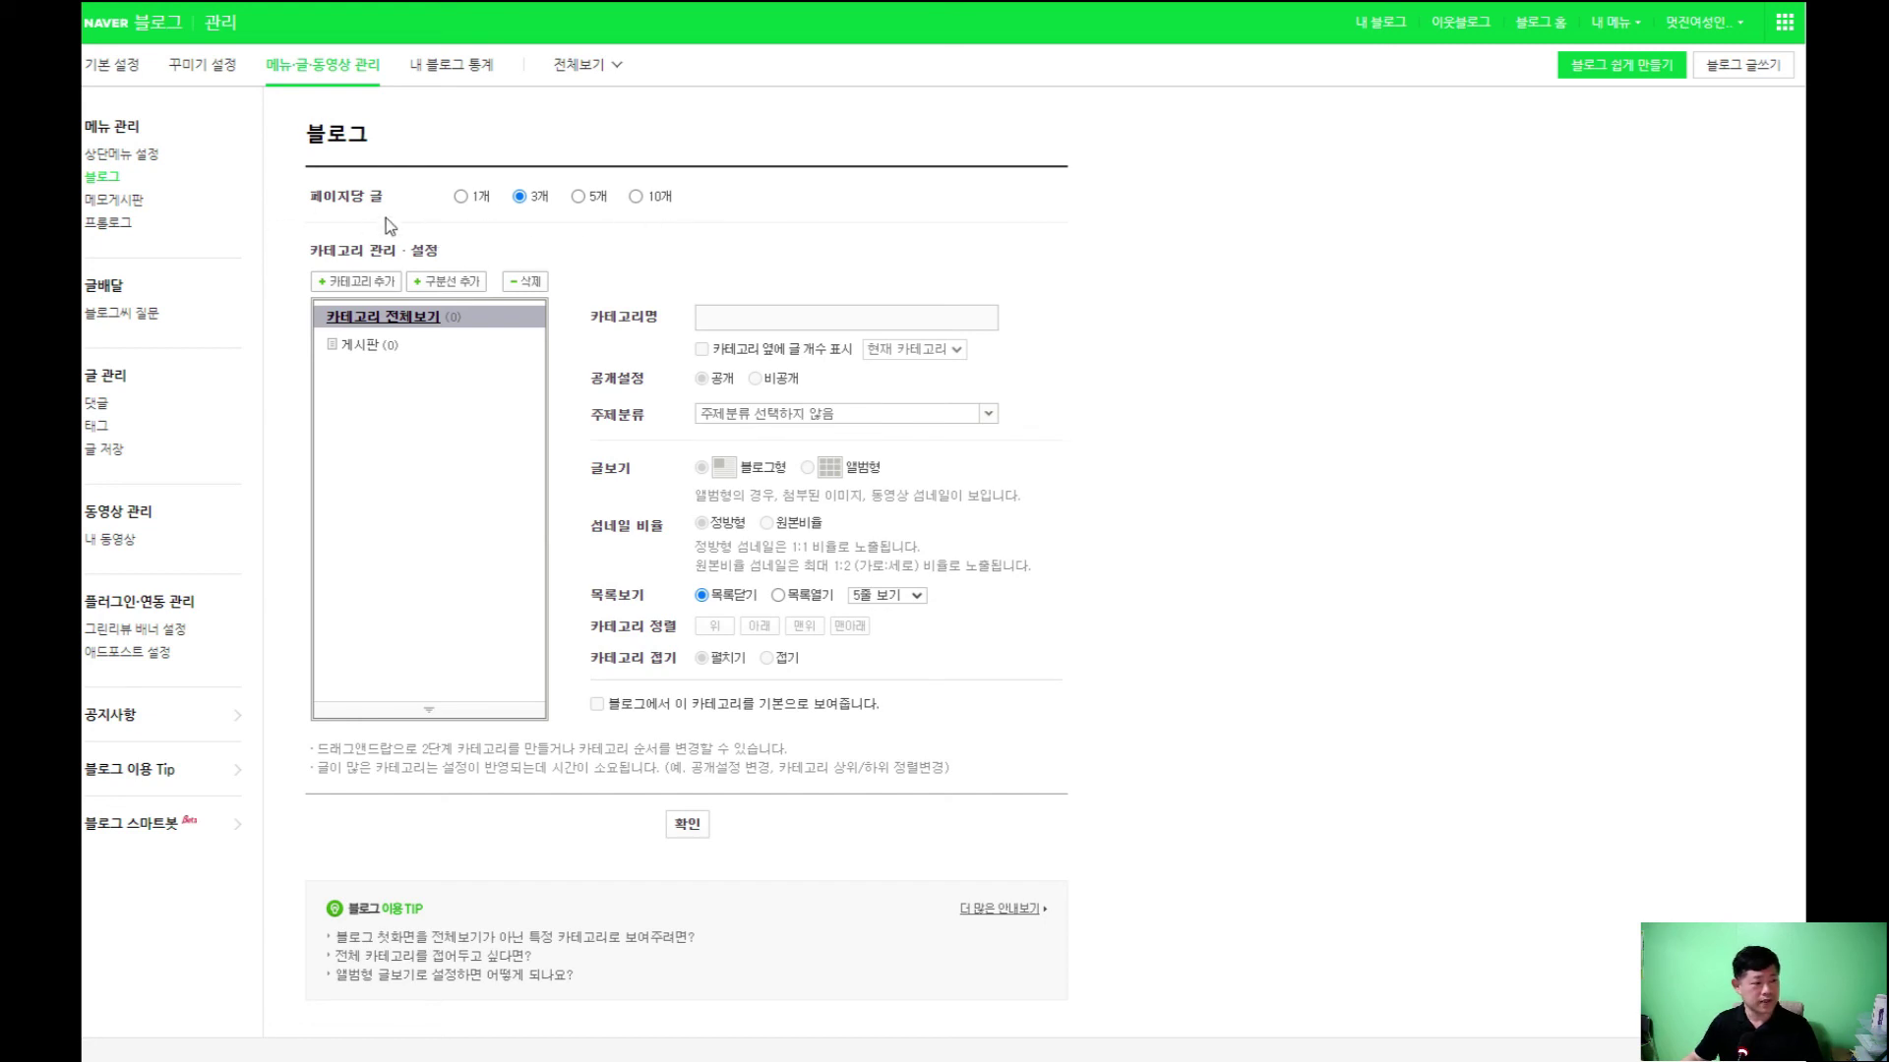
left_click(460, 195)
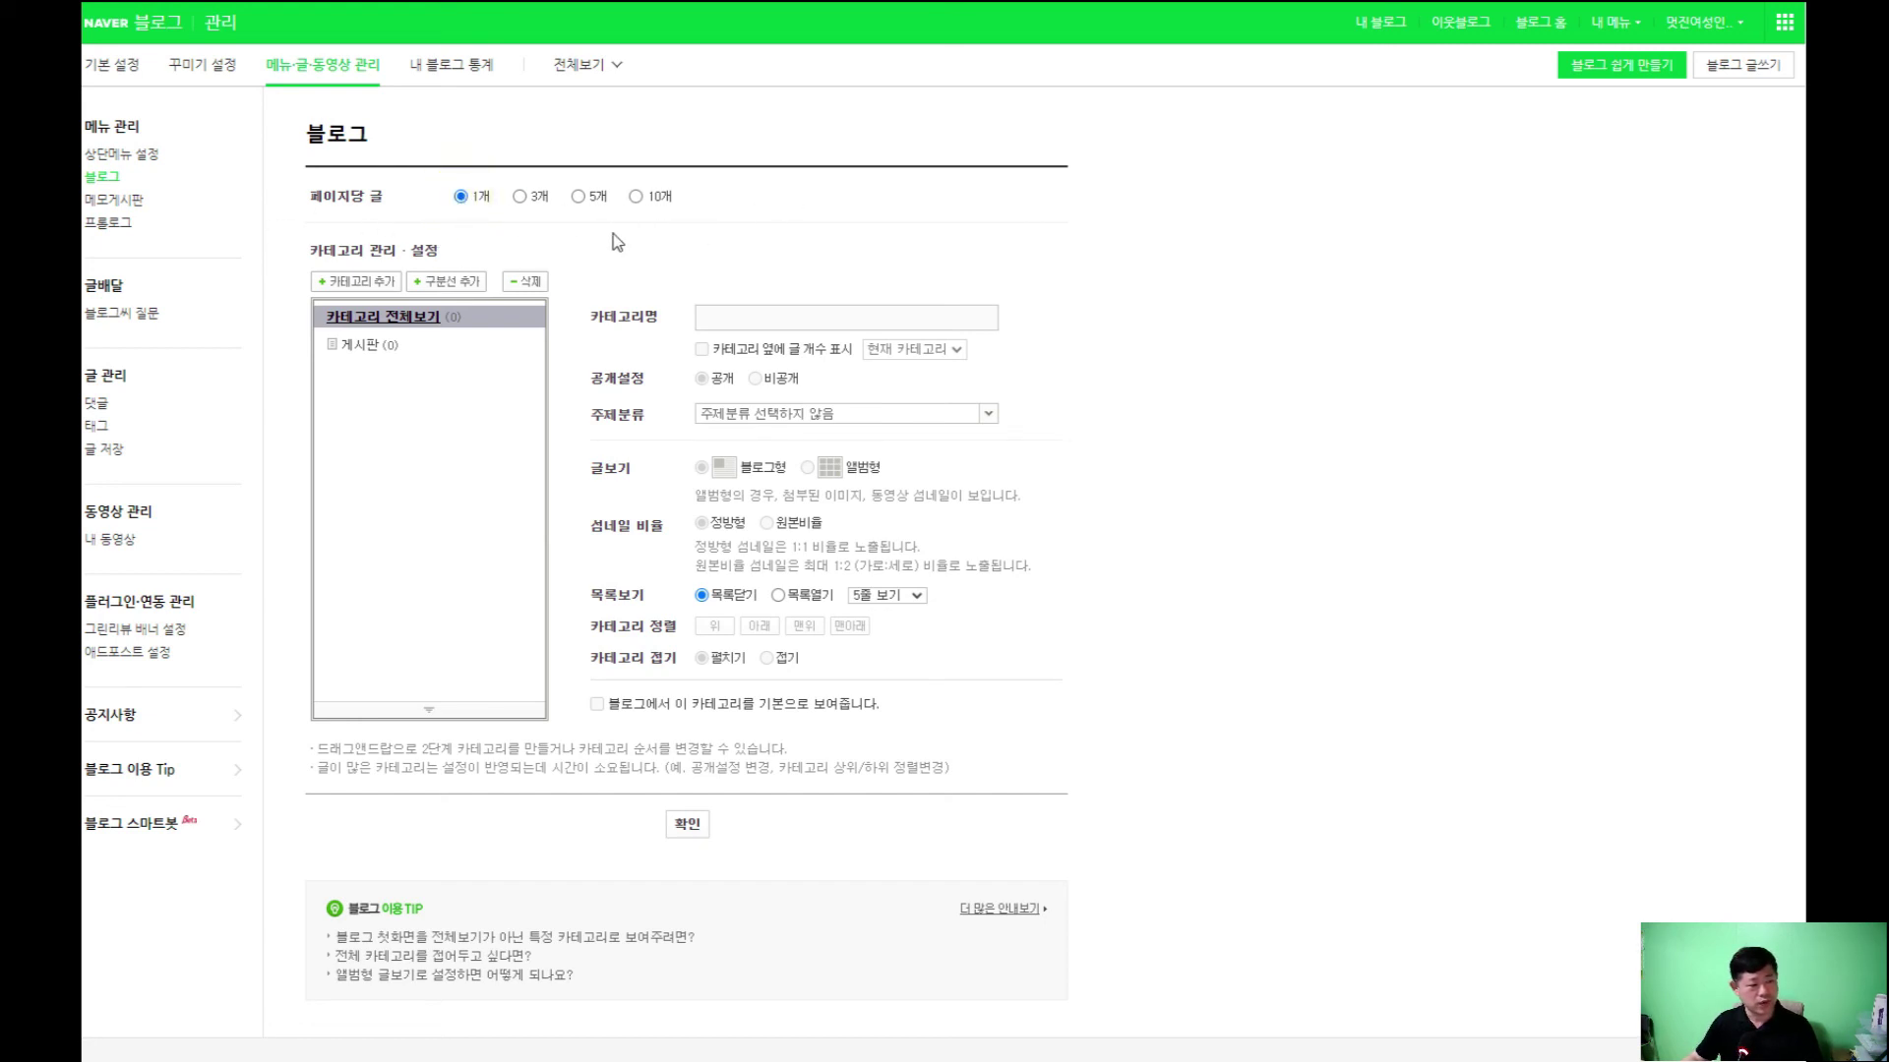
Add a second top-level category with the default name below the existing 게시판 category
left_click(355, 283)
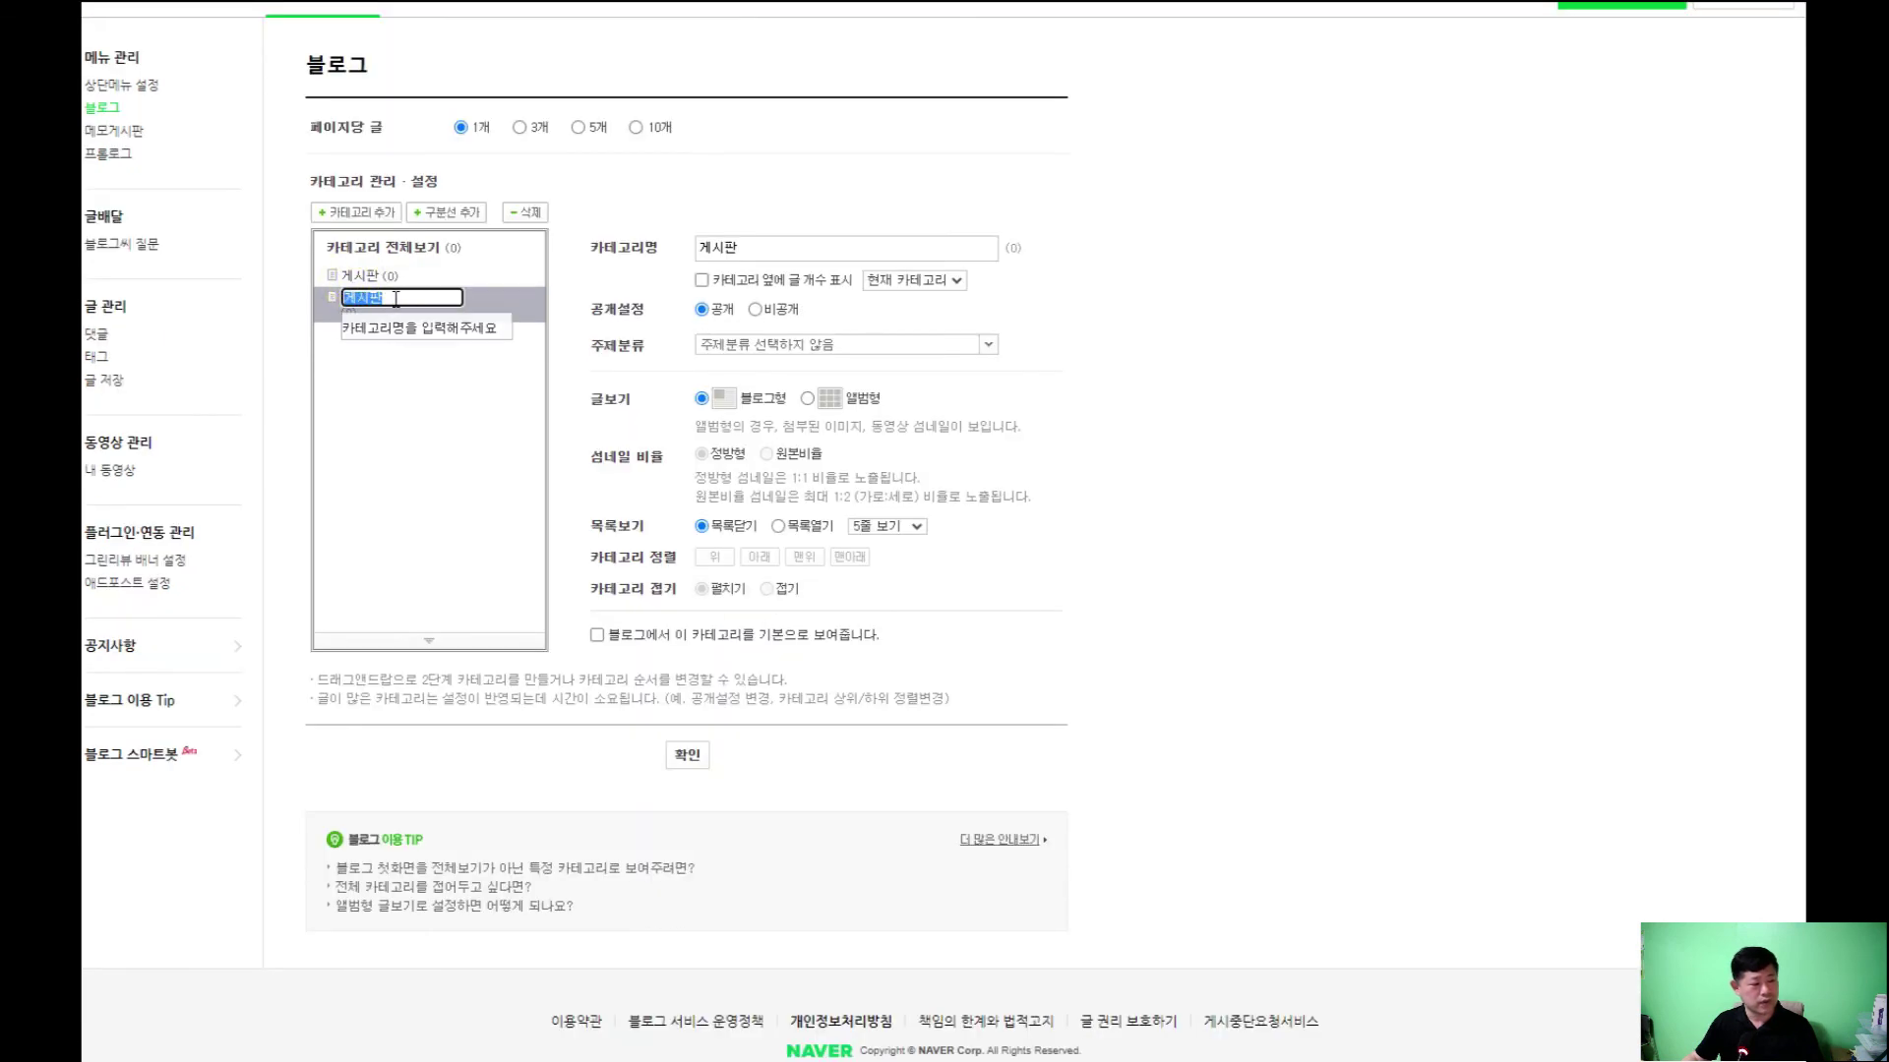
left_click(362, 279)
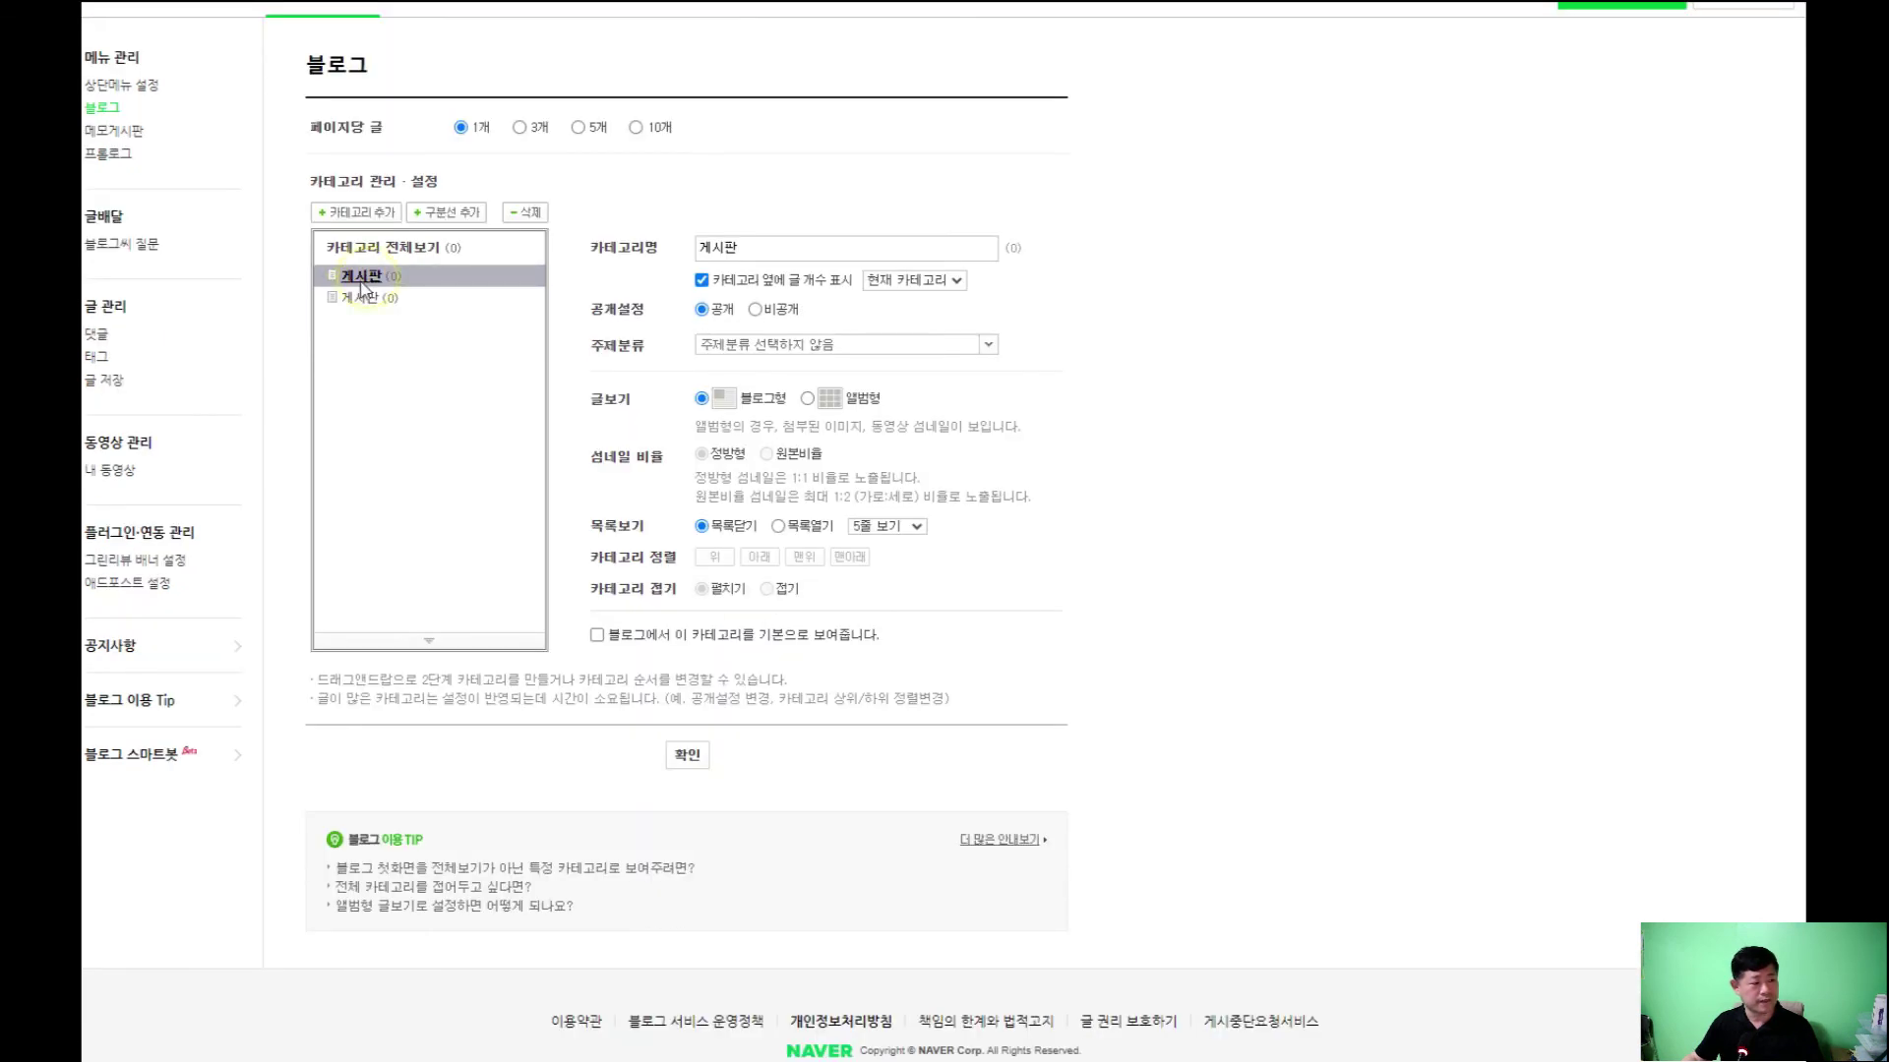
left_click(387, 297)
Rename the first 게시판 category as 내일을여는멋진여성인천협회
left_click(386, 283)
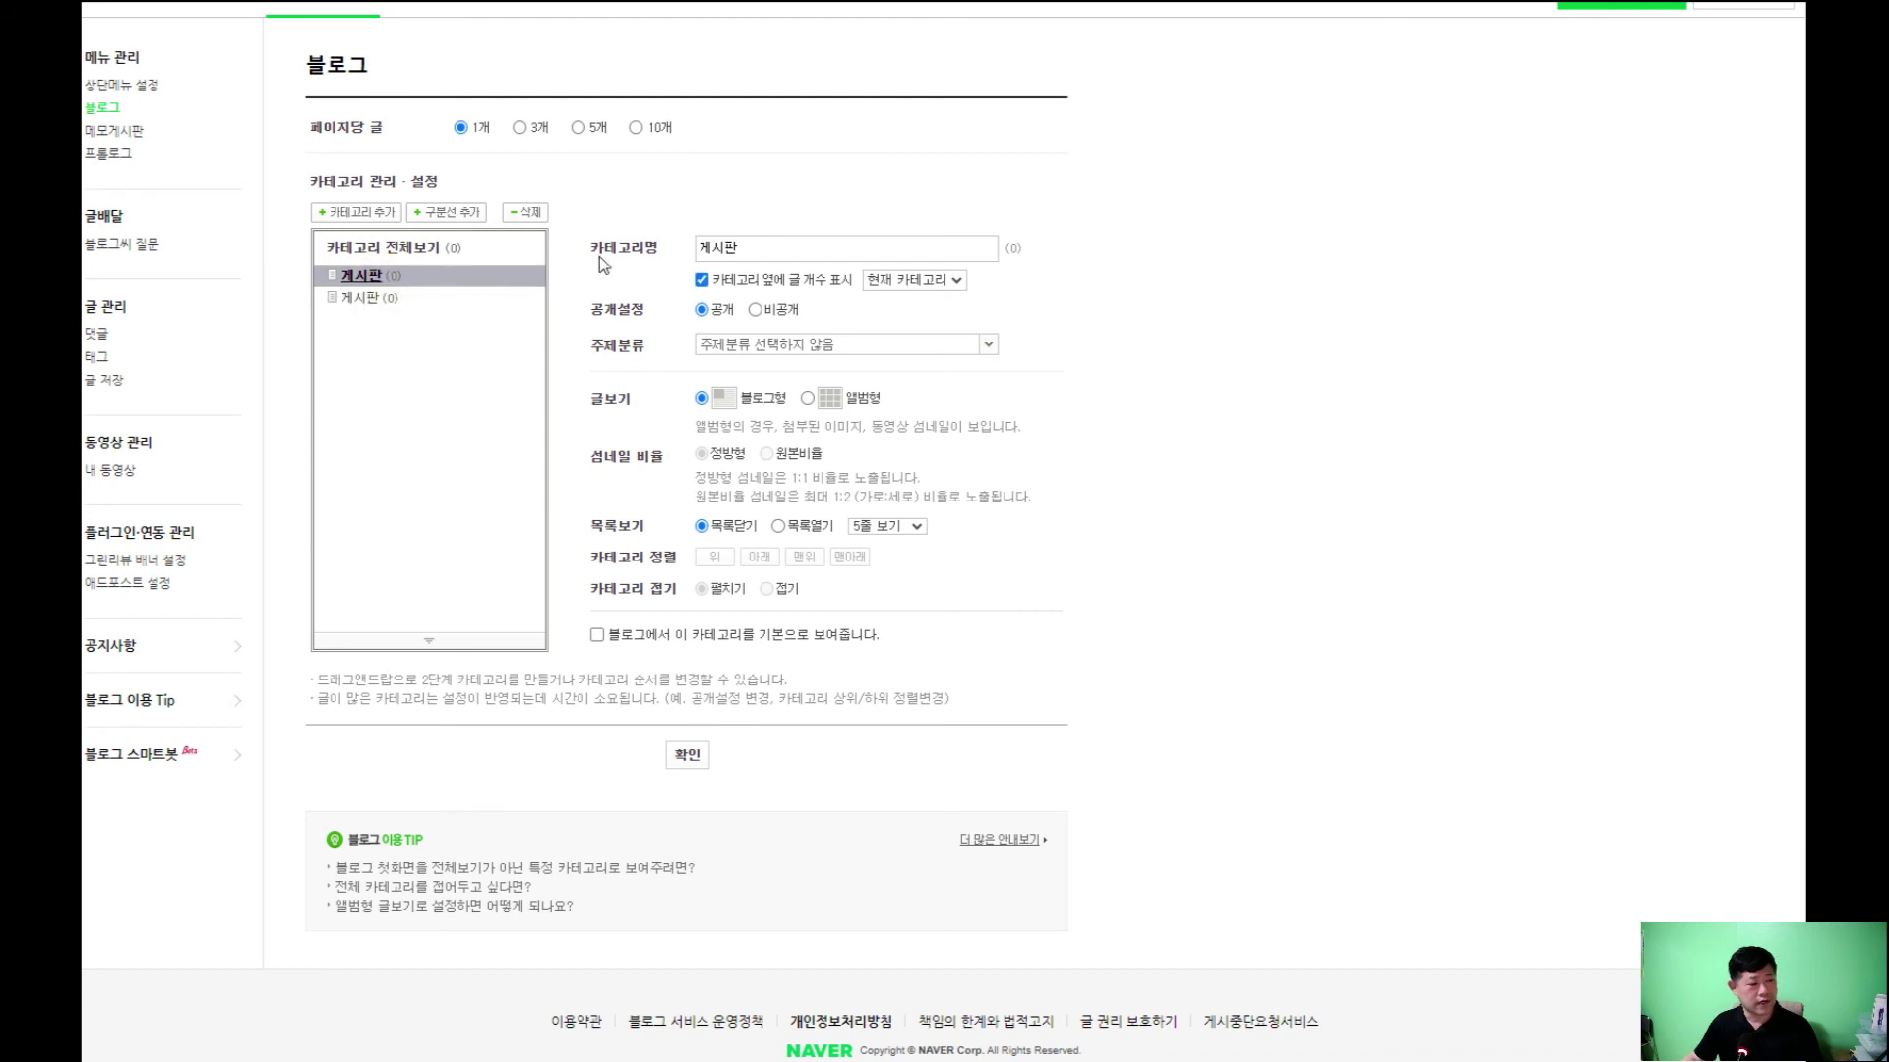
double_click(744, 248)
left_click(744, 248)
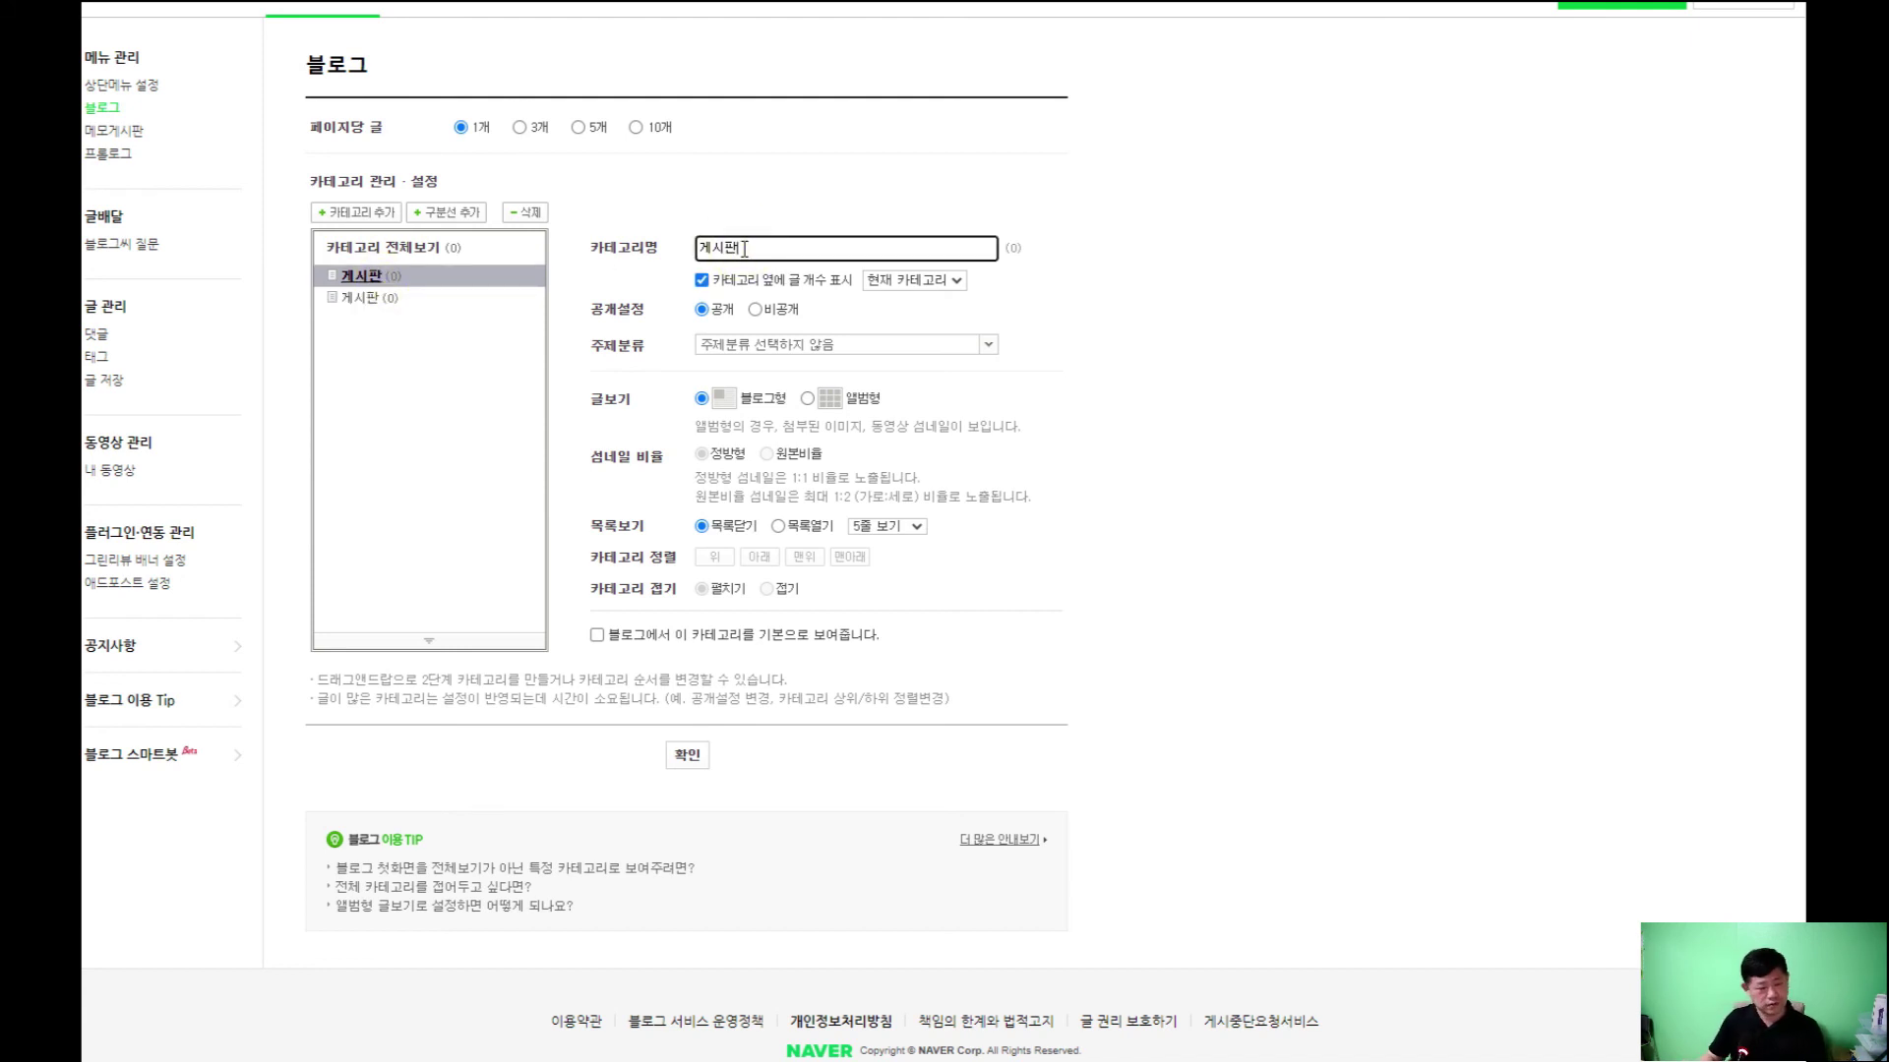
key("BackSpace")
key("BackSpace")
key("BackSpace")
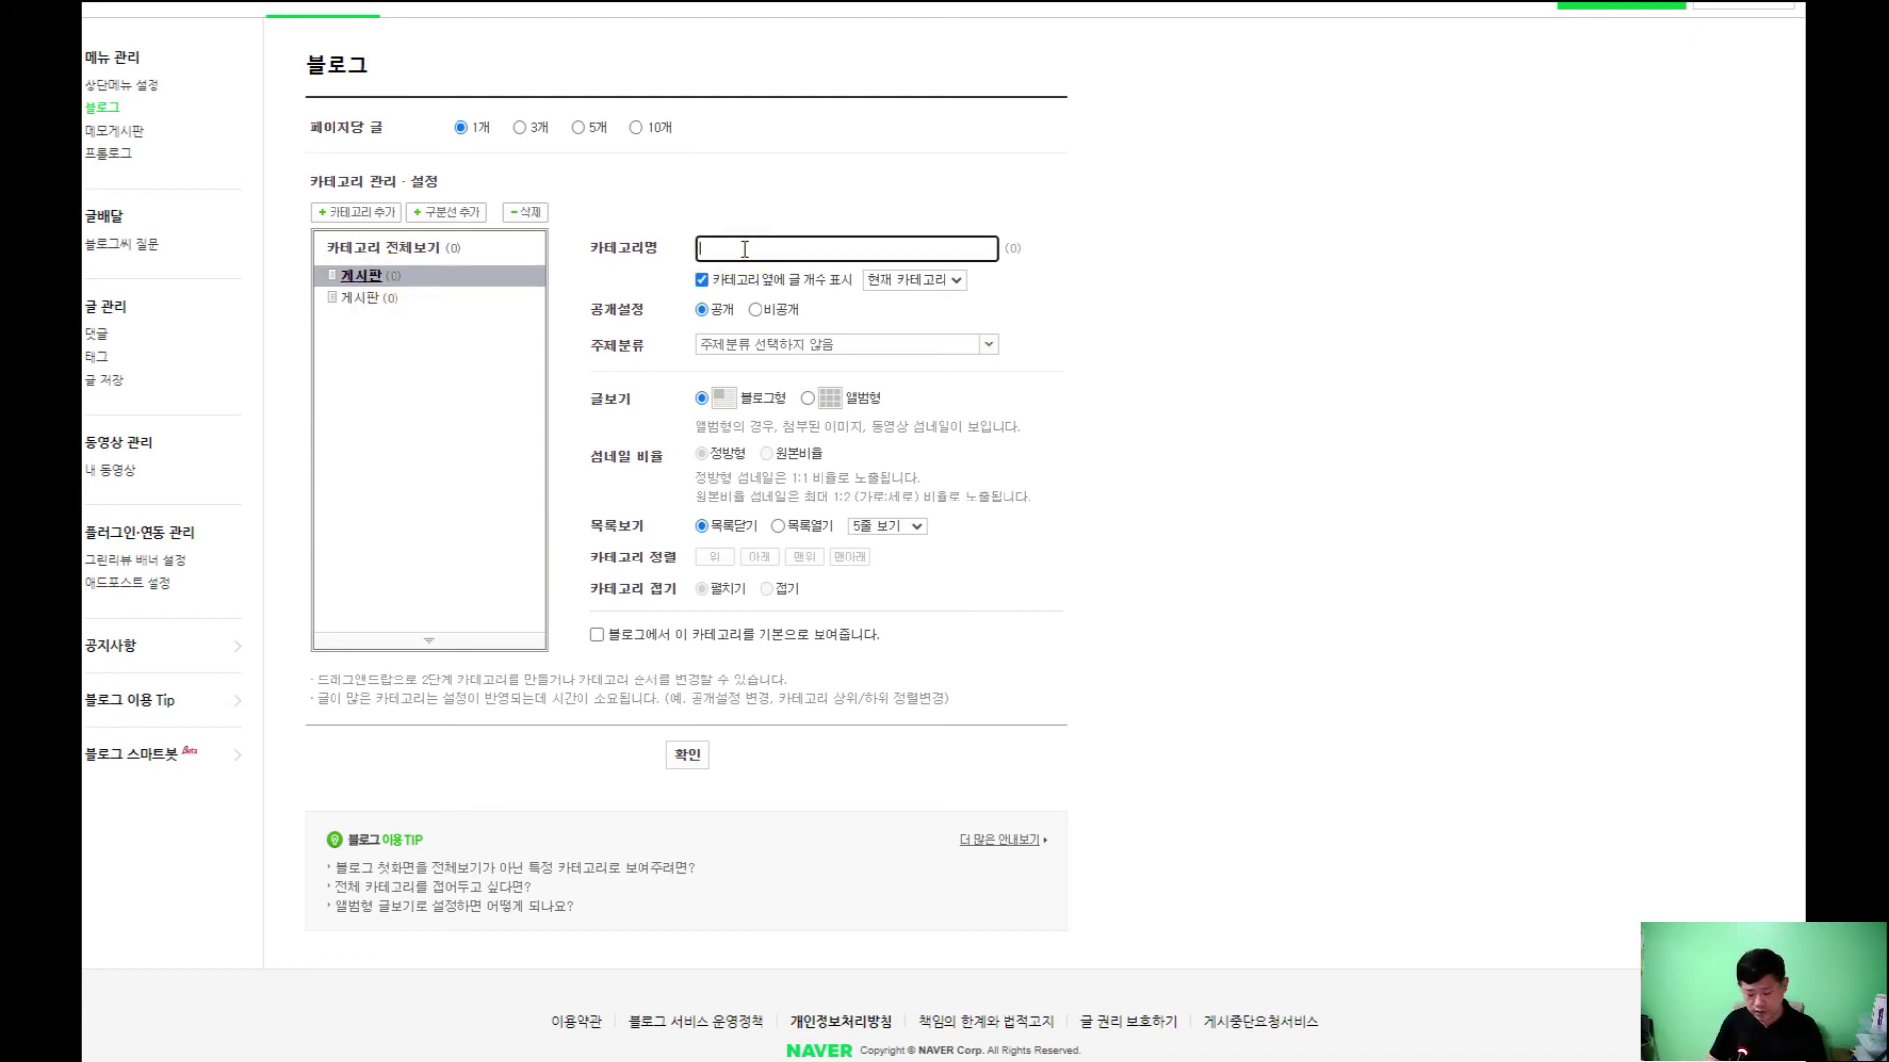
type("내")
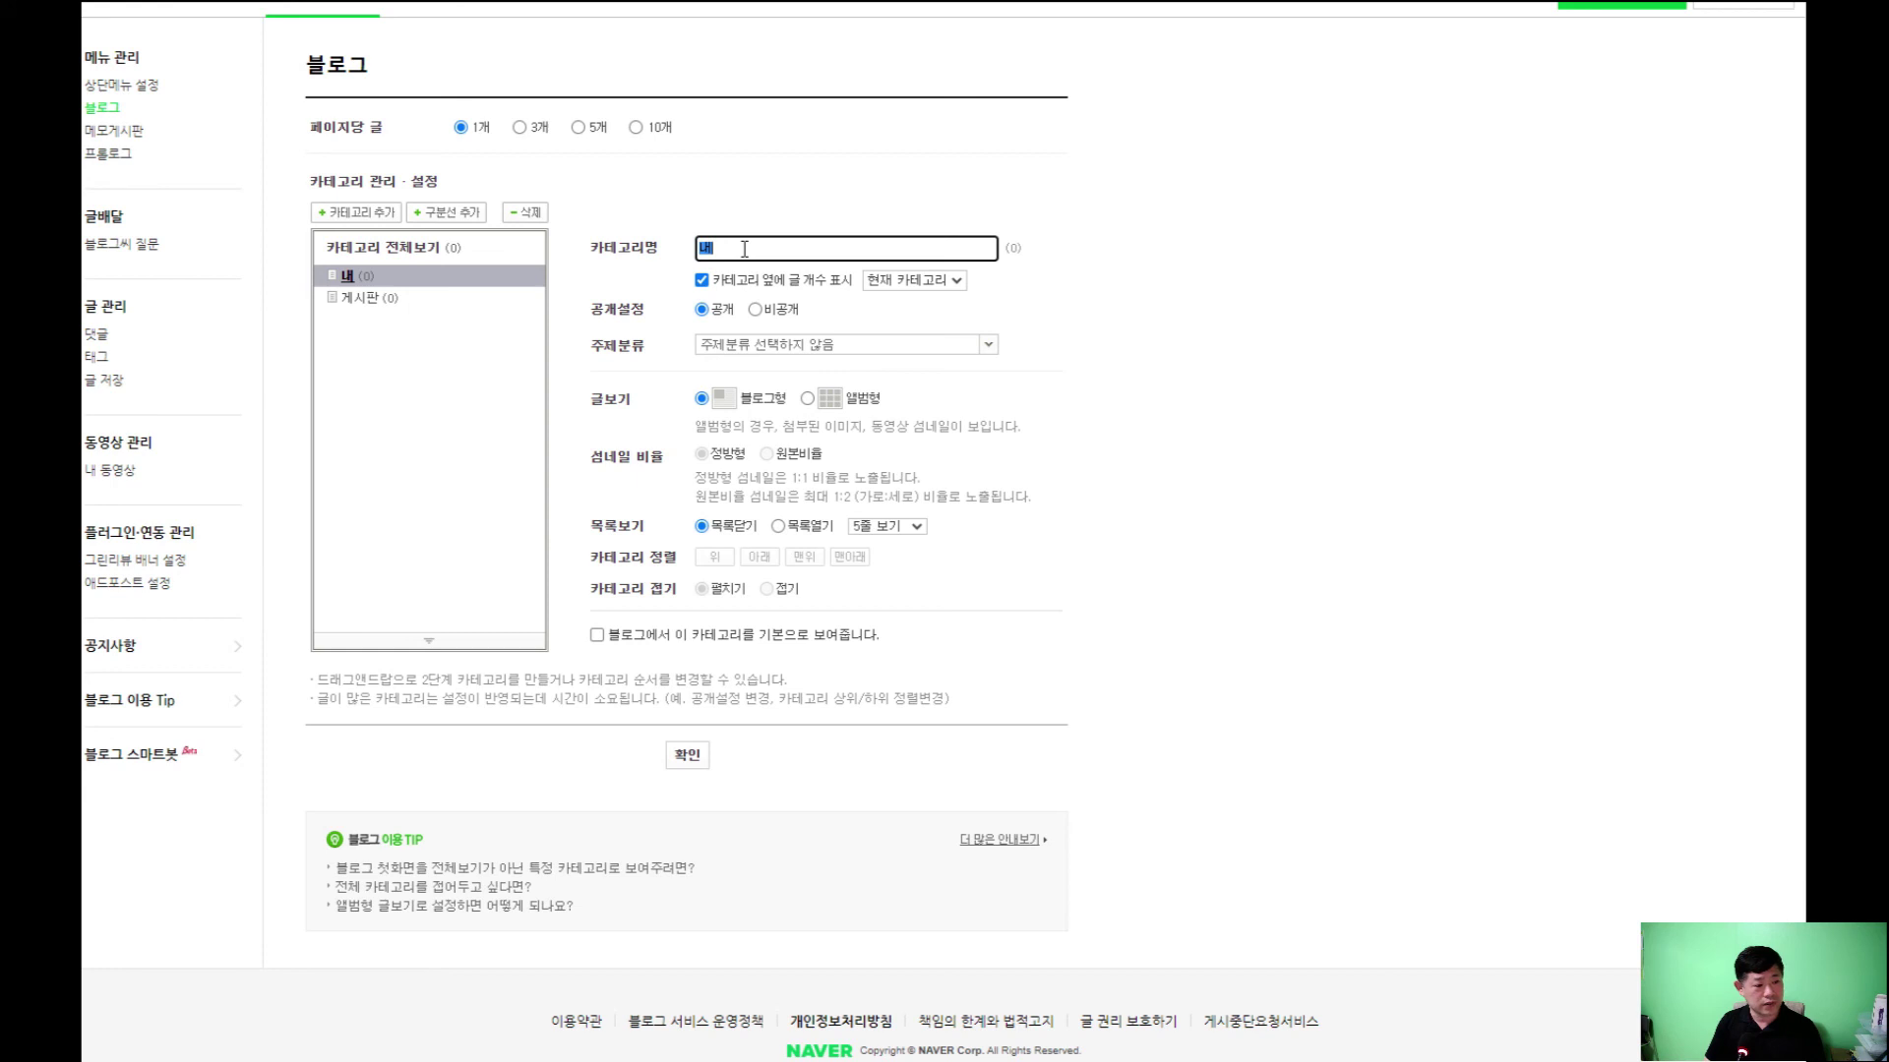
type("이")
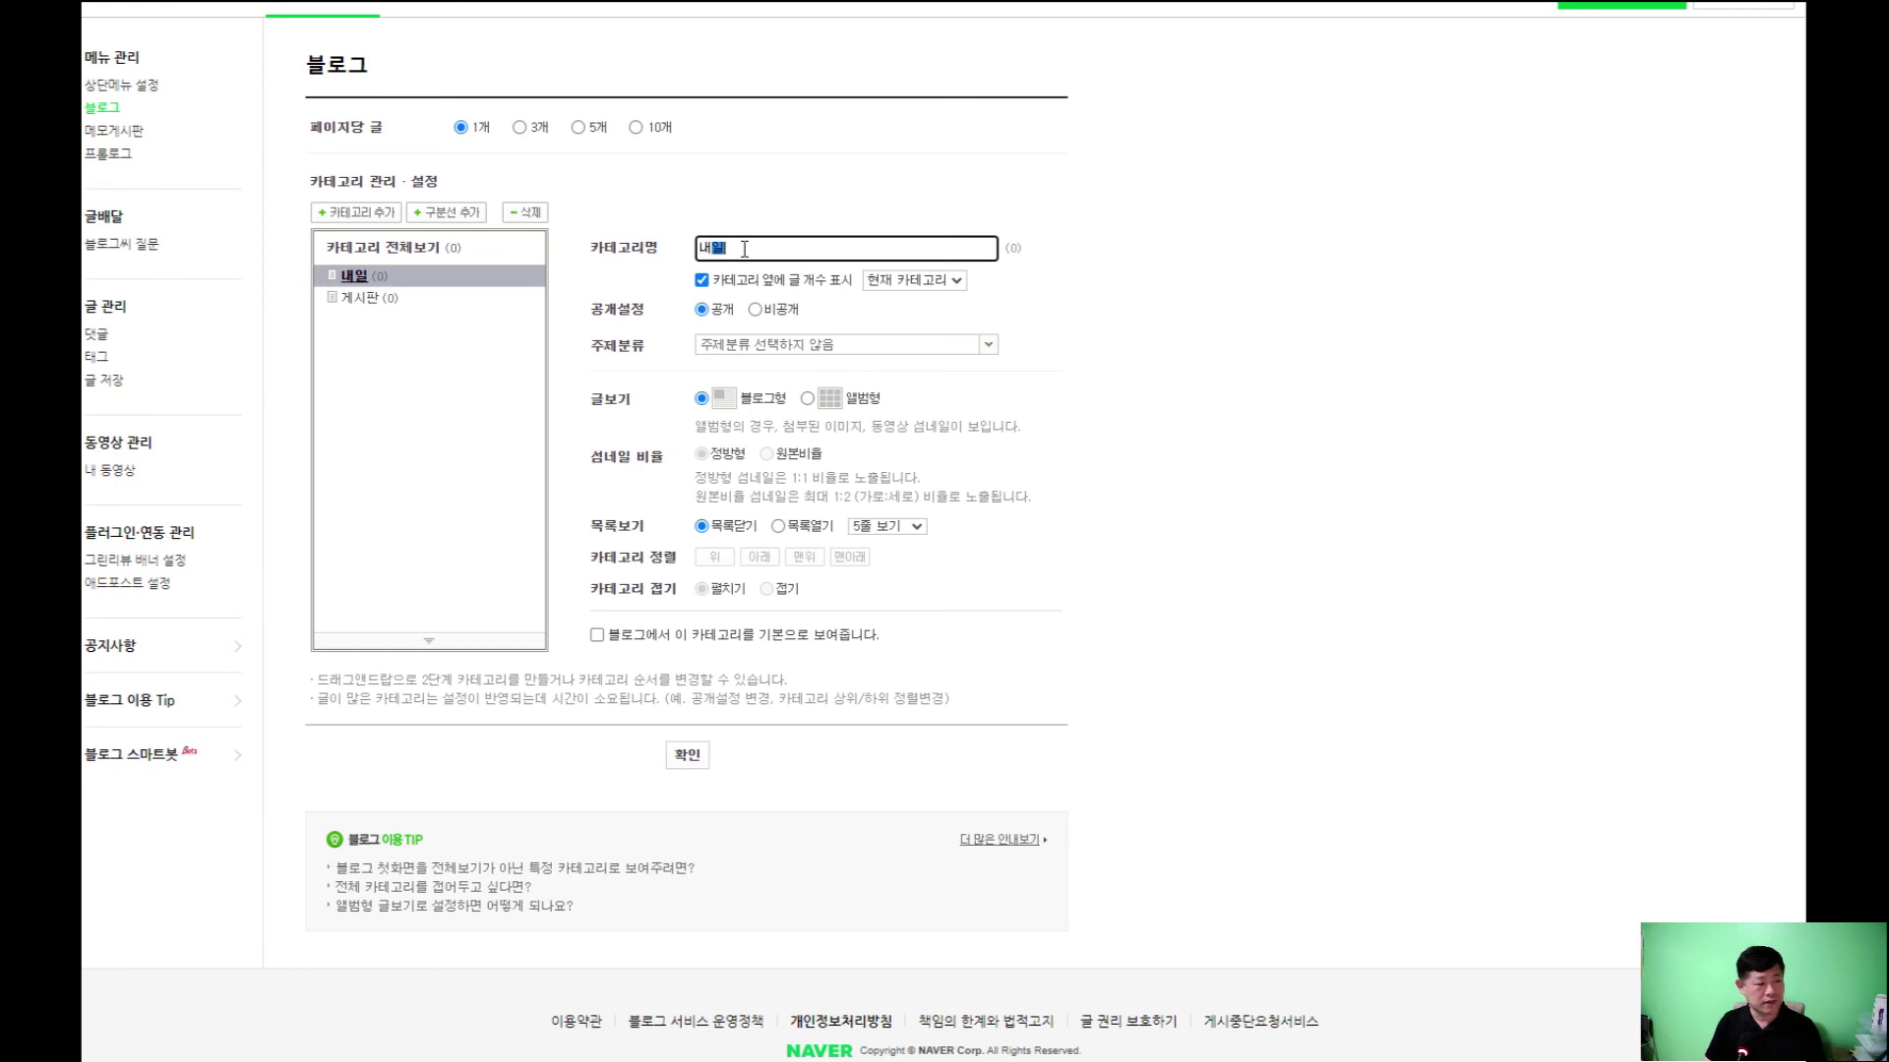
type("을어ㅓㄴ")
key("BackSpace")
key("BackSpace")
key("BackSpace")
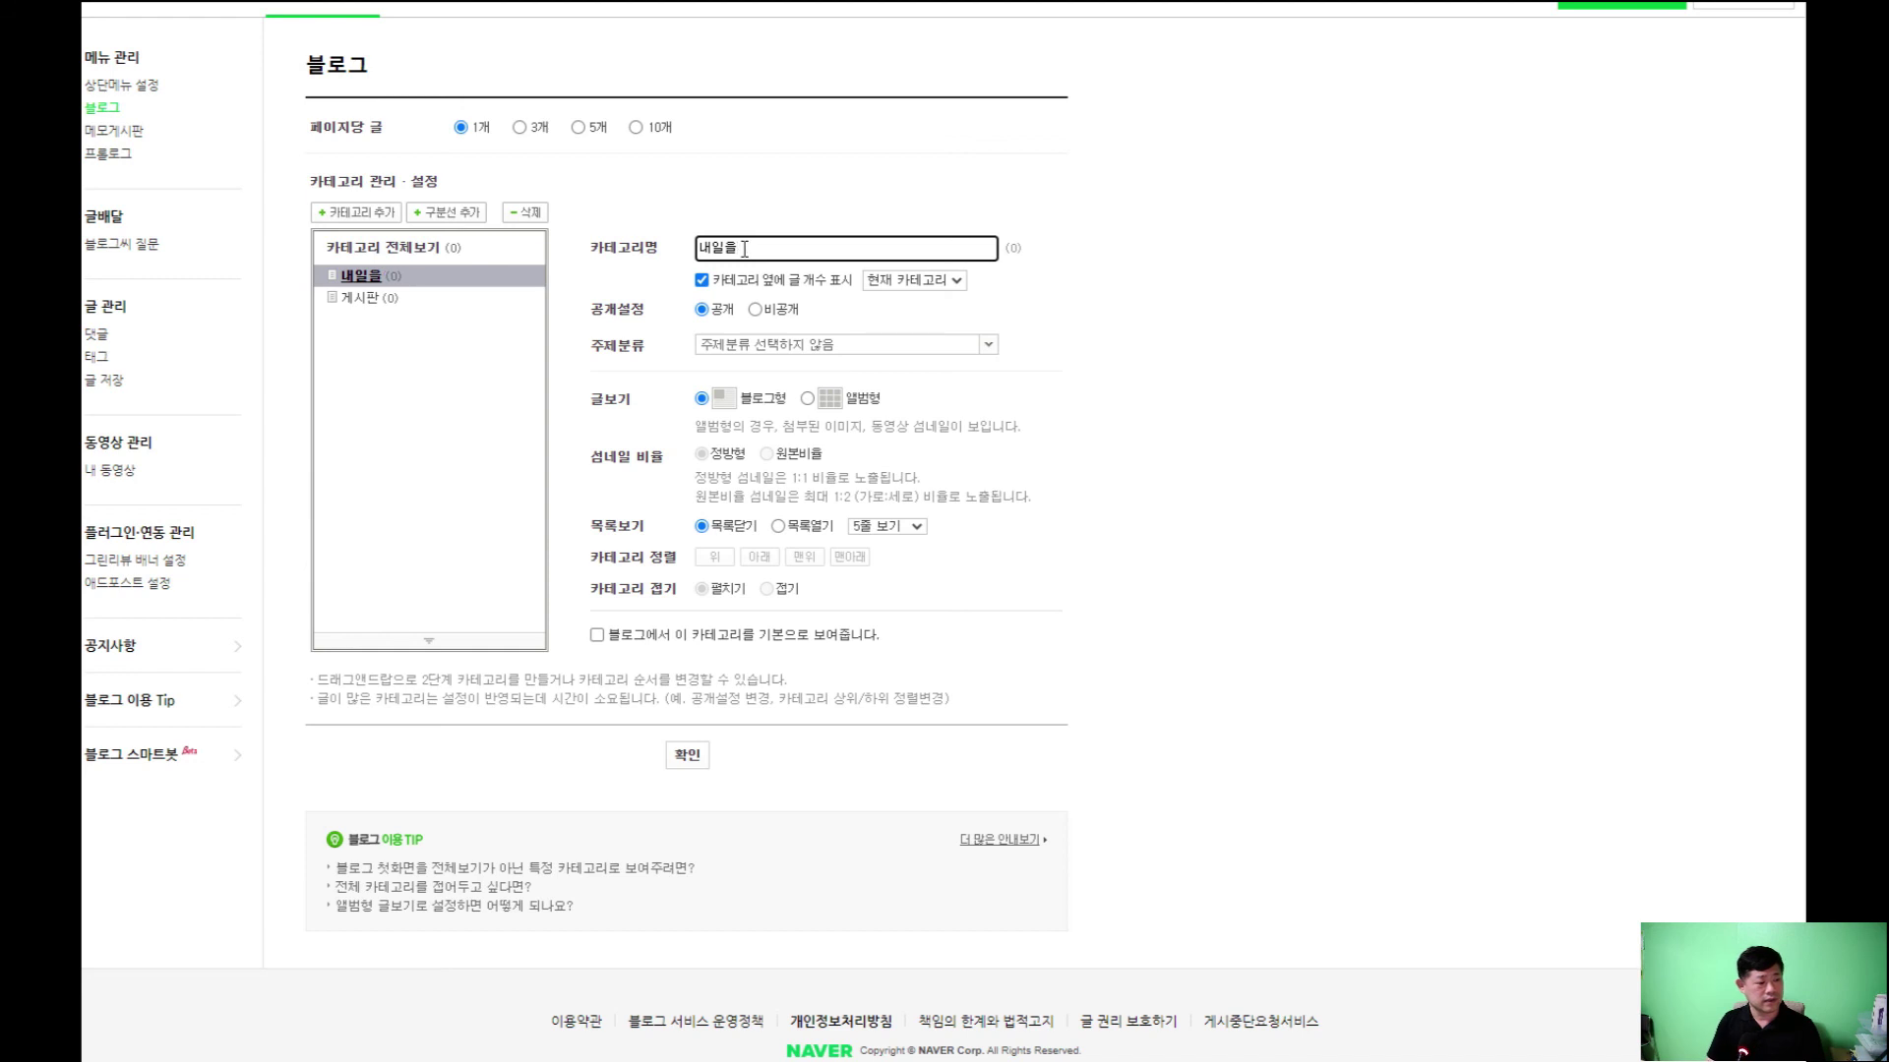
type("ㅣㅕㄴㅡ")
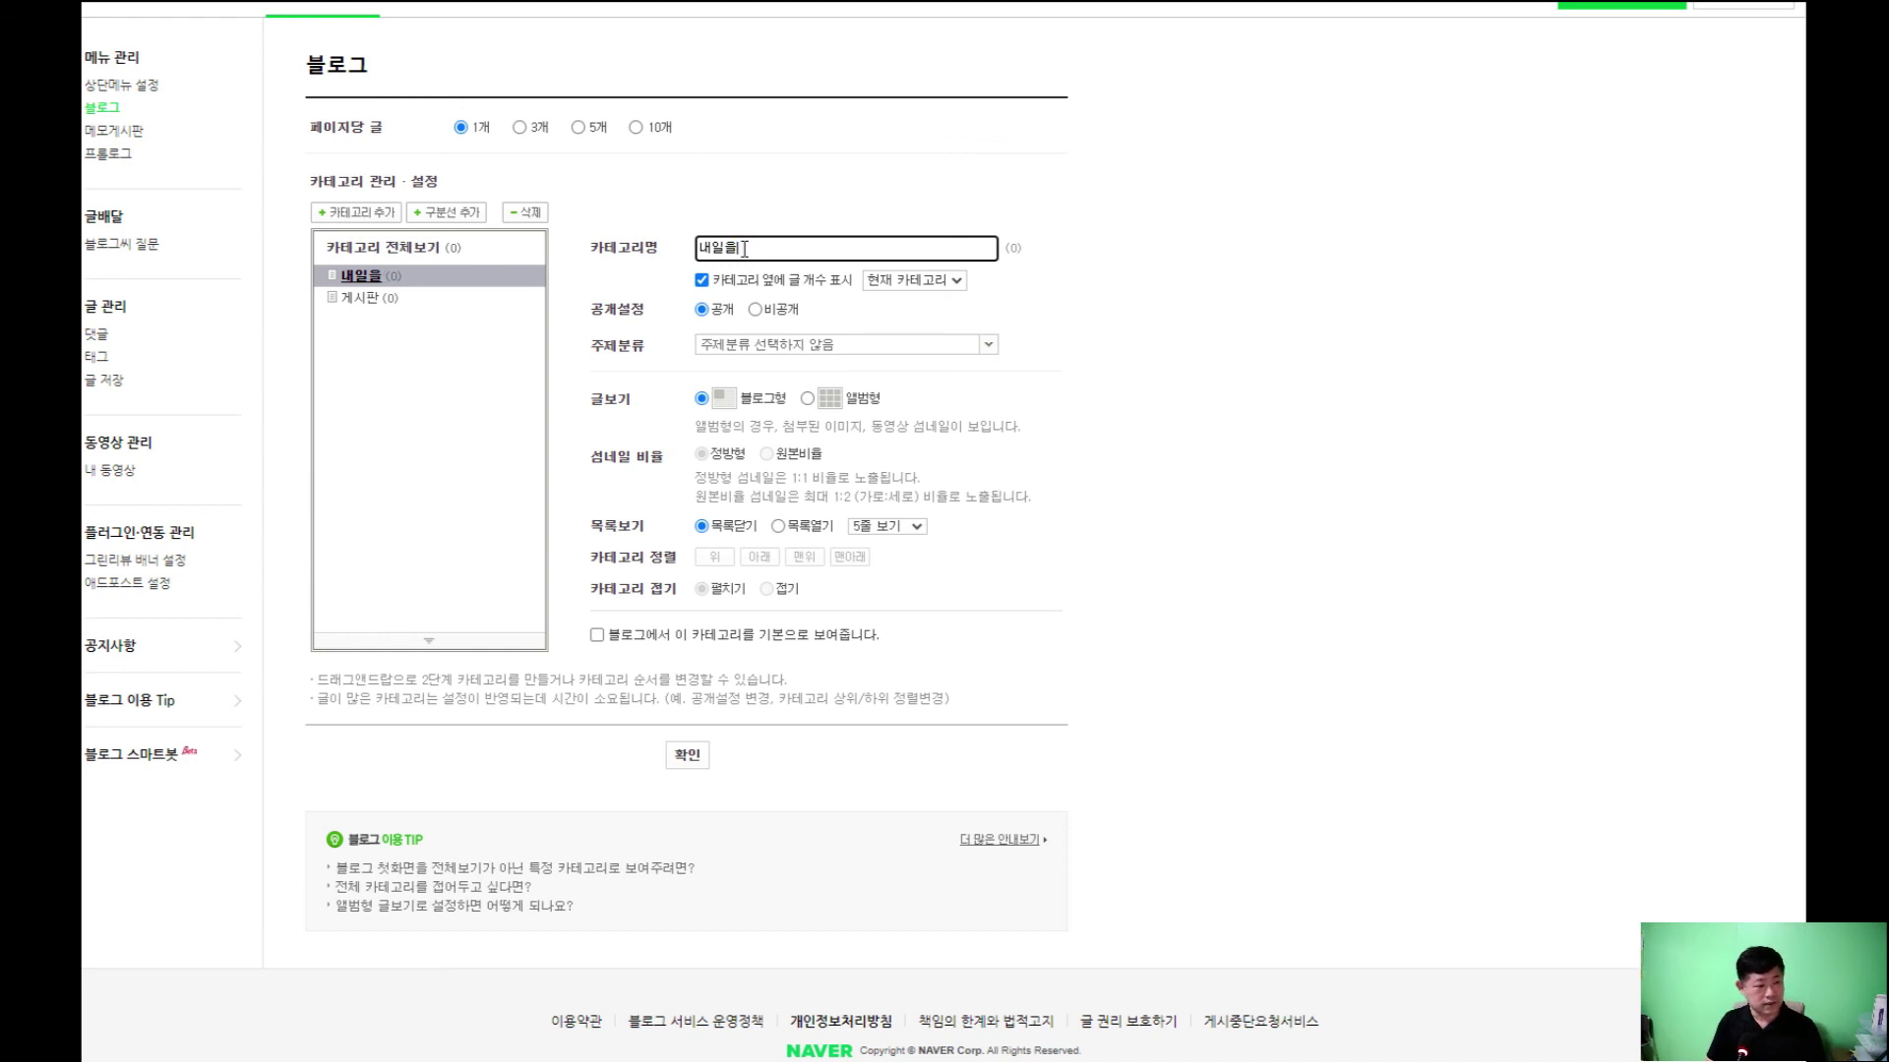
type("ㅁㅓㅅㅈㅣㄴㅇㅕㅅㅓㅇㅇㅣㄴㅊㅓㄴㅎㅕㅂㅎㅗㅣ")
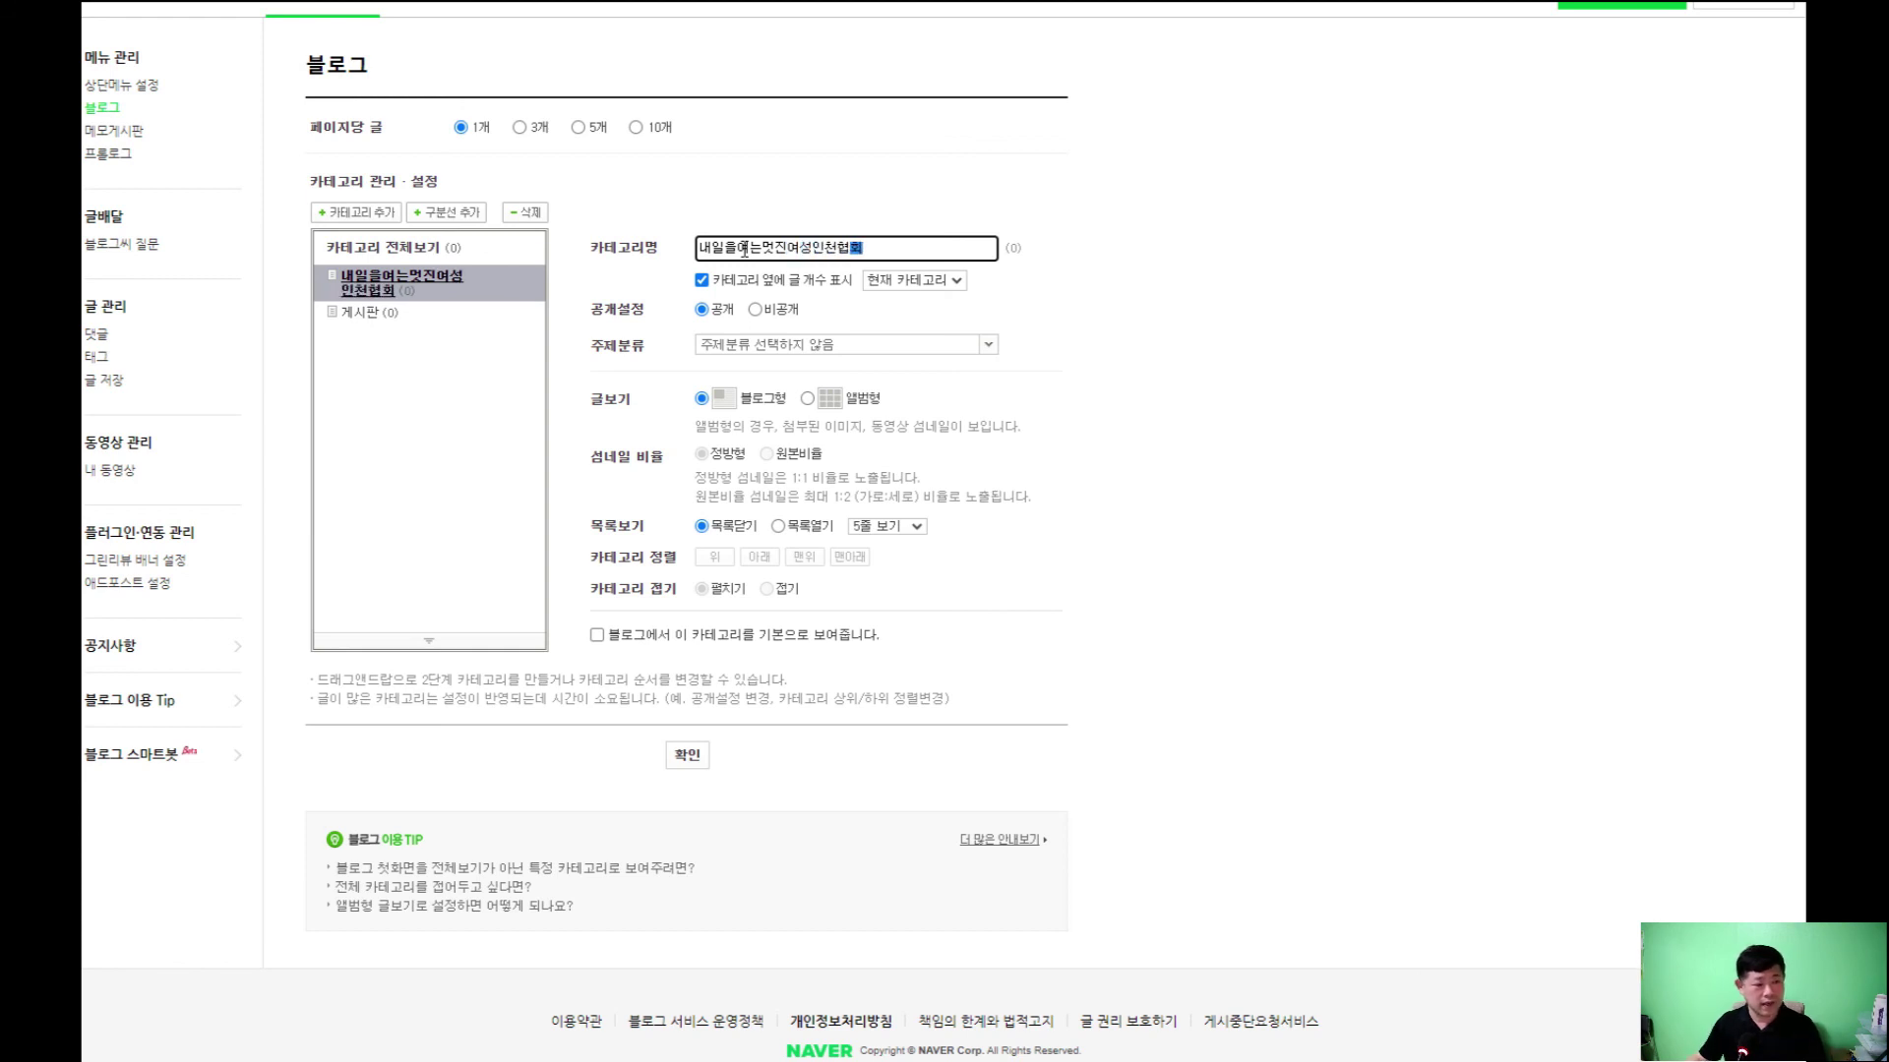
left_click(445, 372)
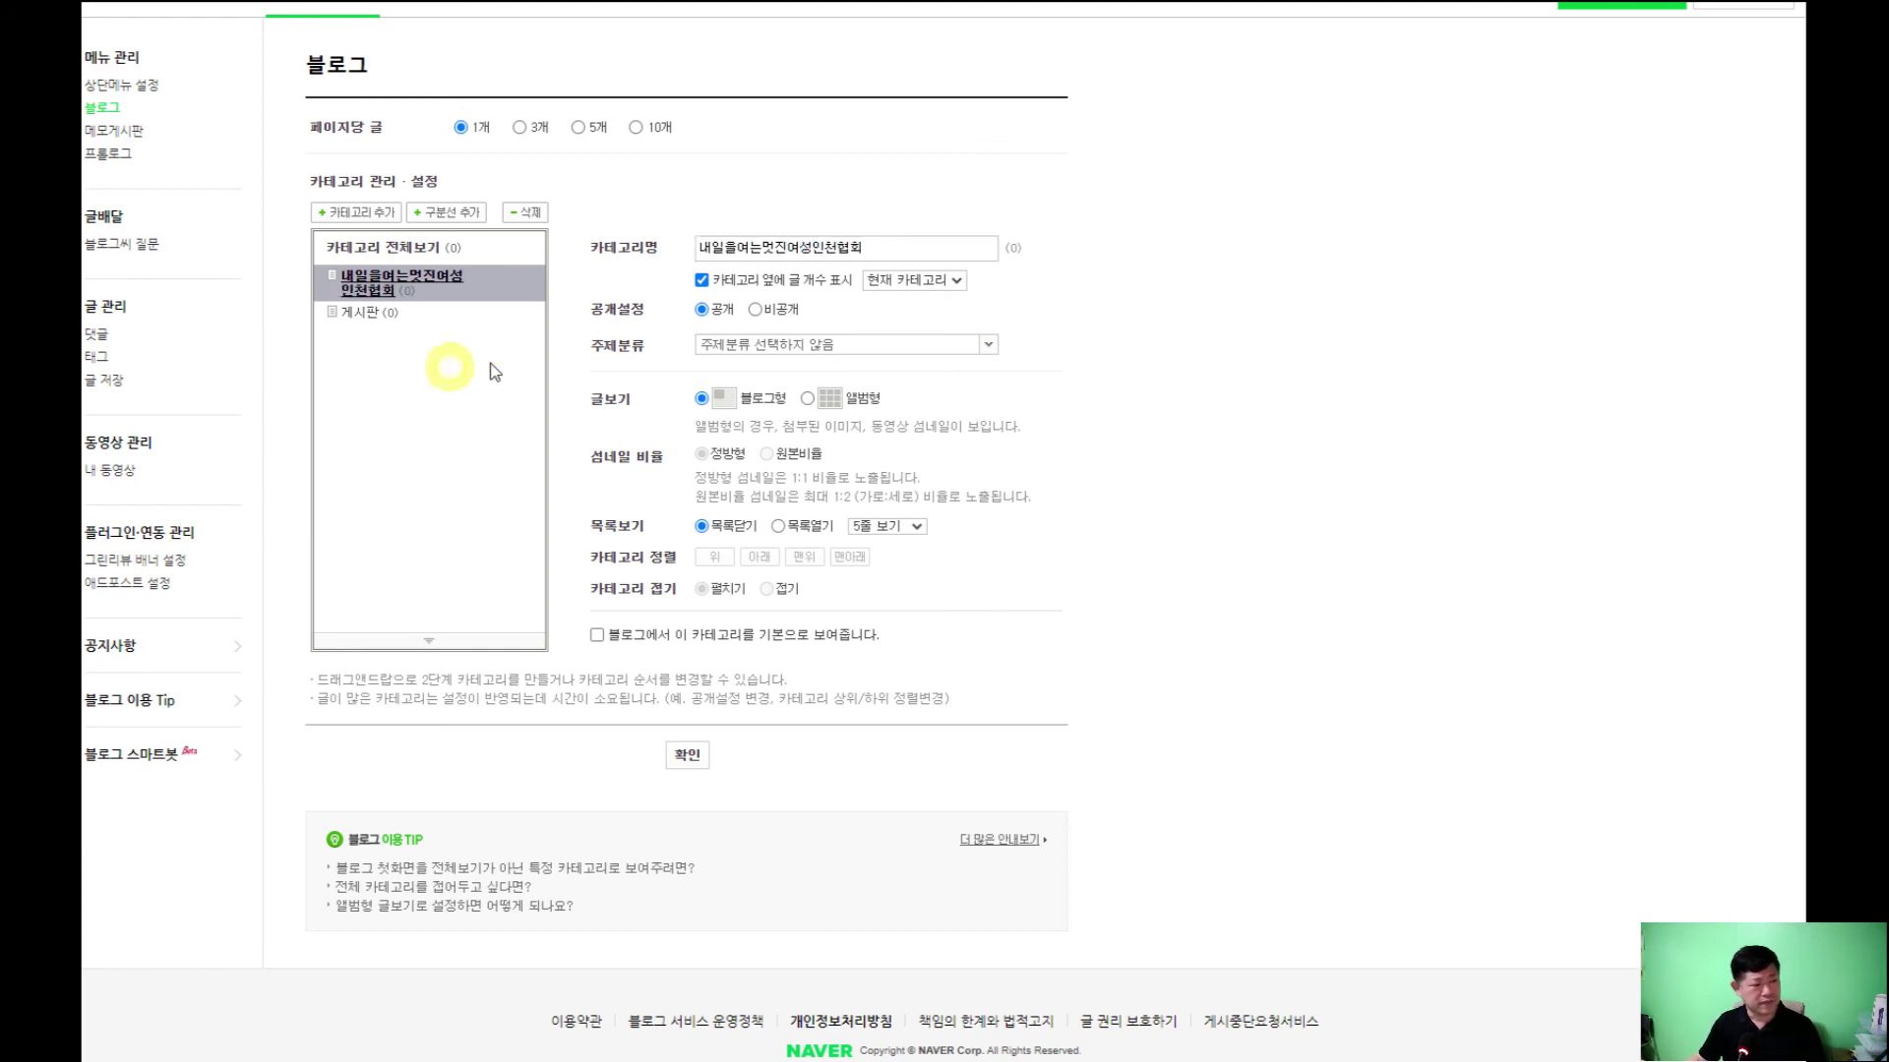
Delete the extra 게시판 category below 내일을여는멋진여성인천협회
left_click(362, 312)
left_click(523, 212)
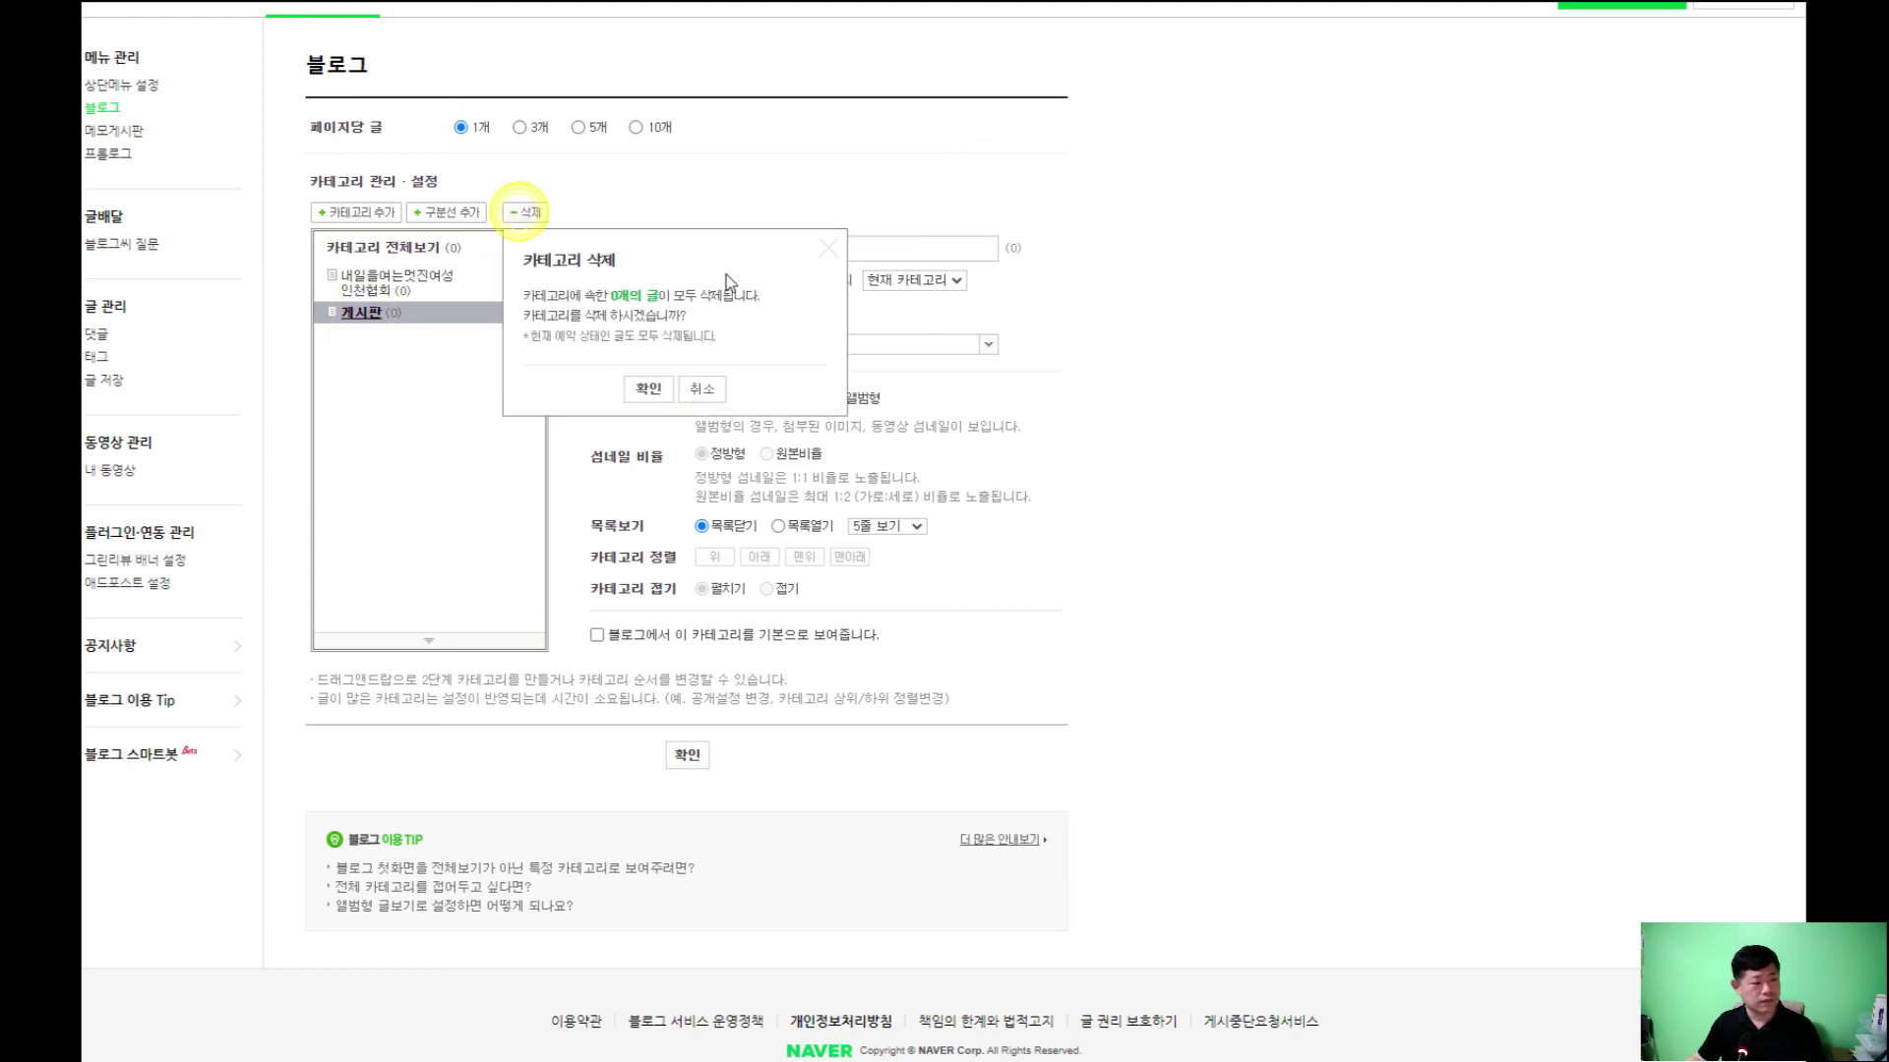
left_click(651, 391)
Add a subcategory named 소개 under 내일을여는멋진여성인천협회
left_click(396, 287)
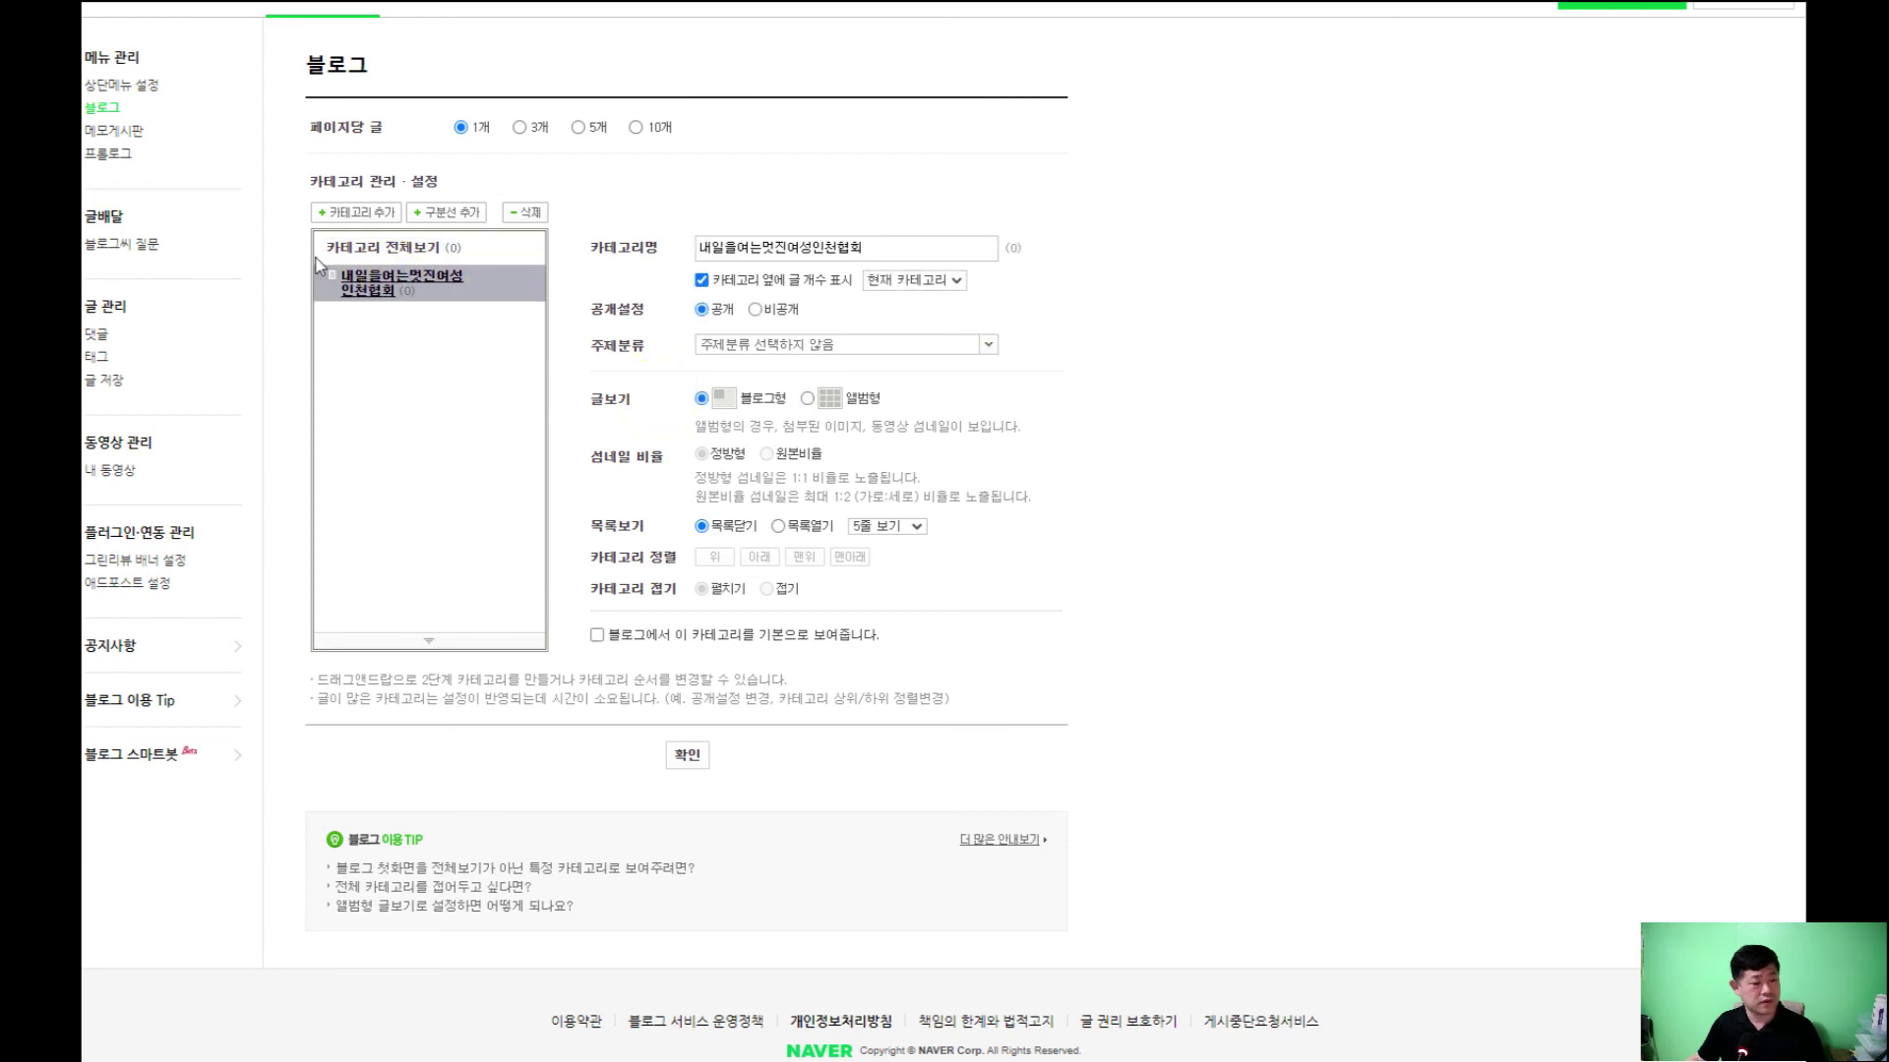
left_click(368, 213)
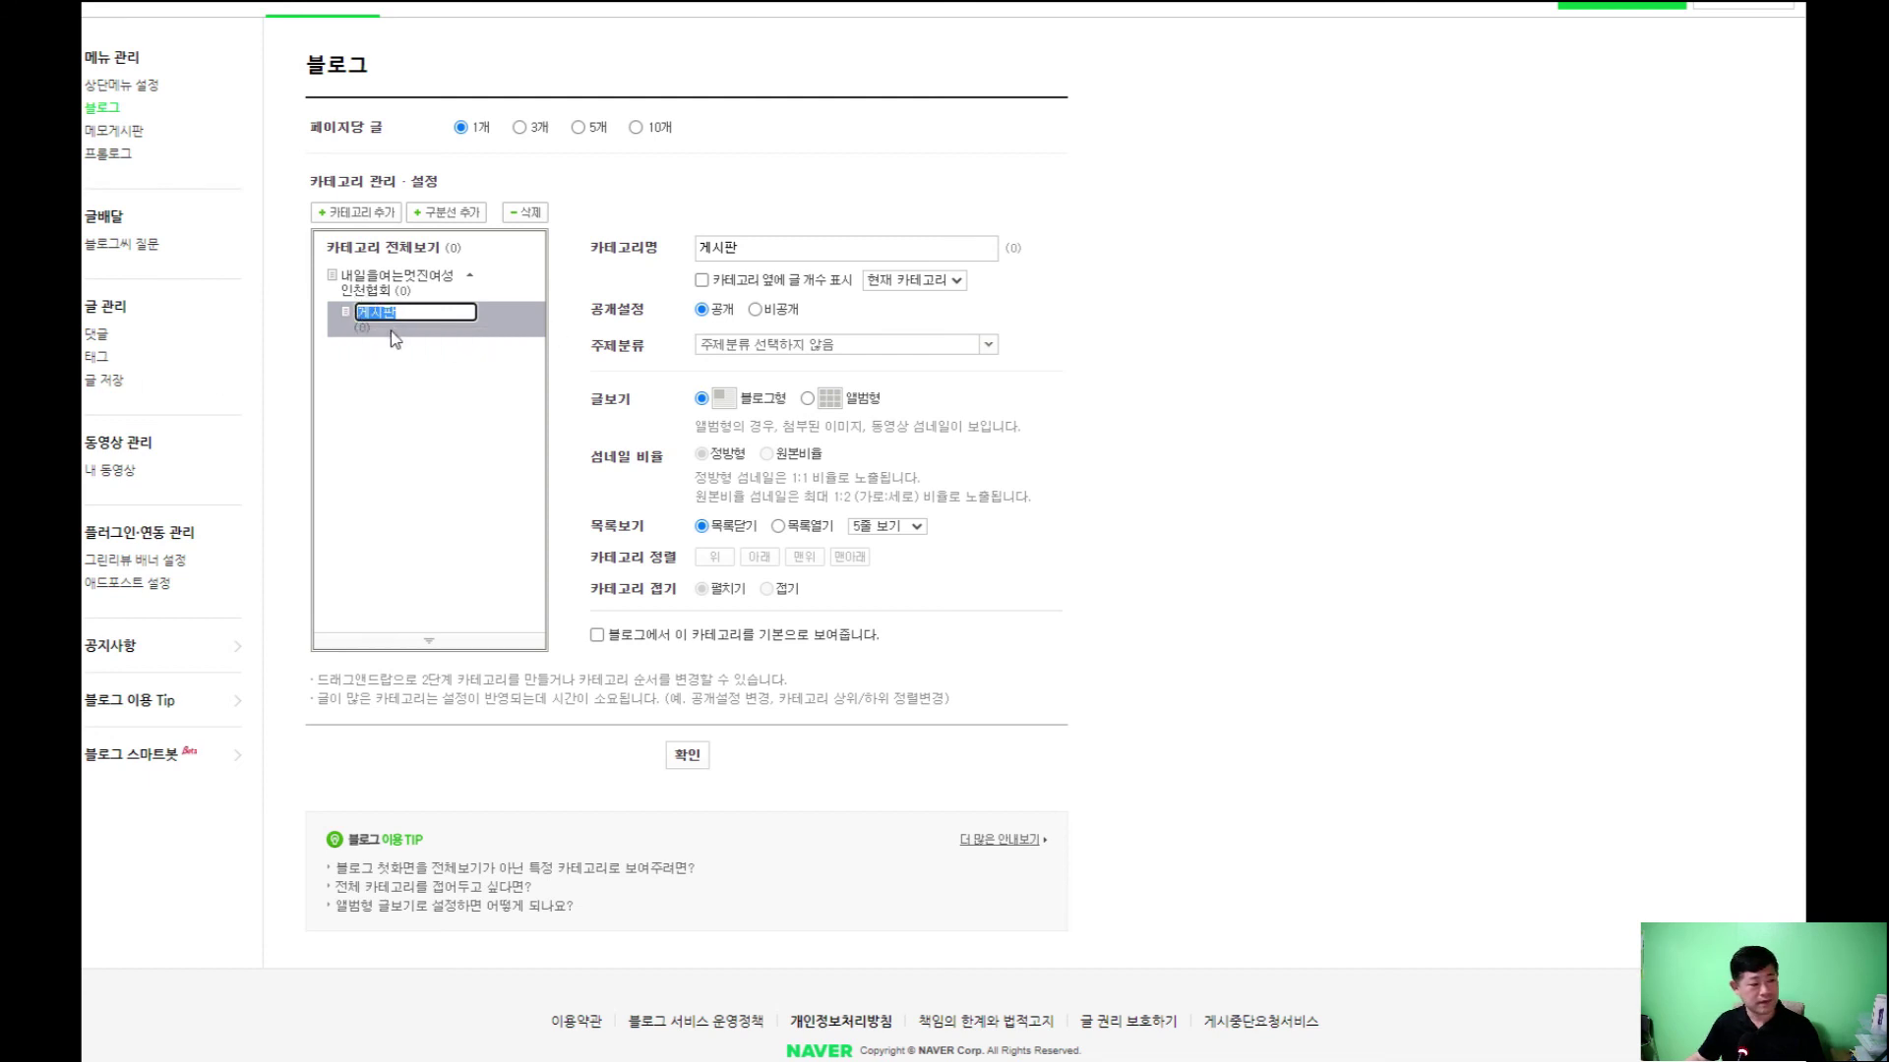
left_click(411, 312)
key("BackSpace")
key("BackSpace")
key("BackSpace")
type("ㅅㅗㄱㅐ")
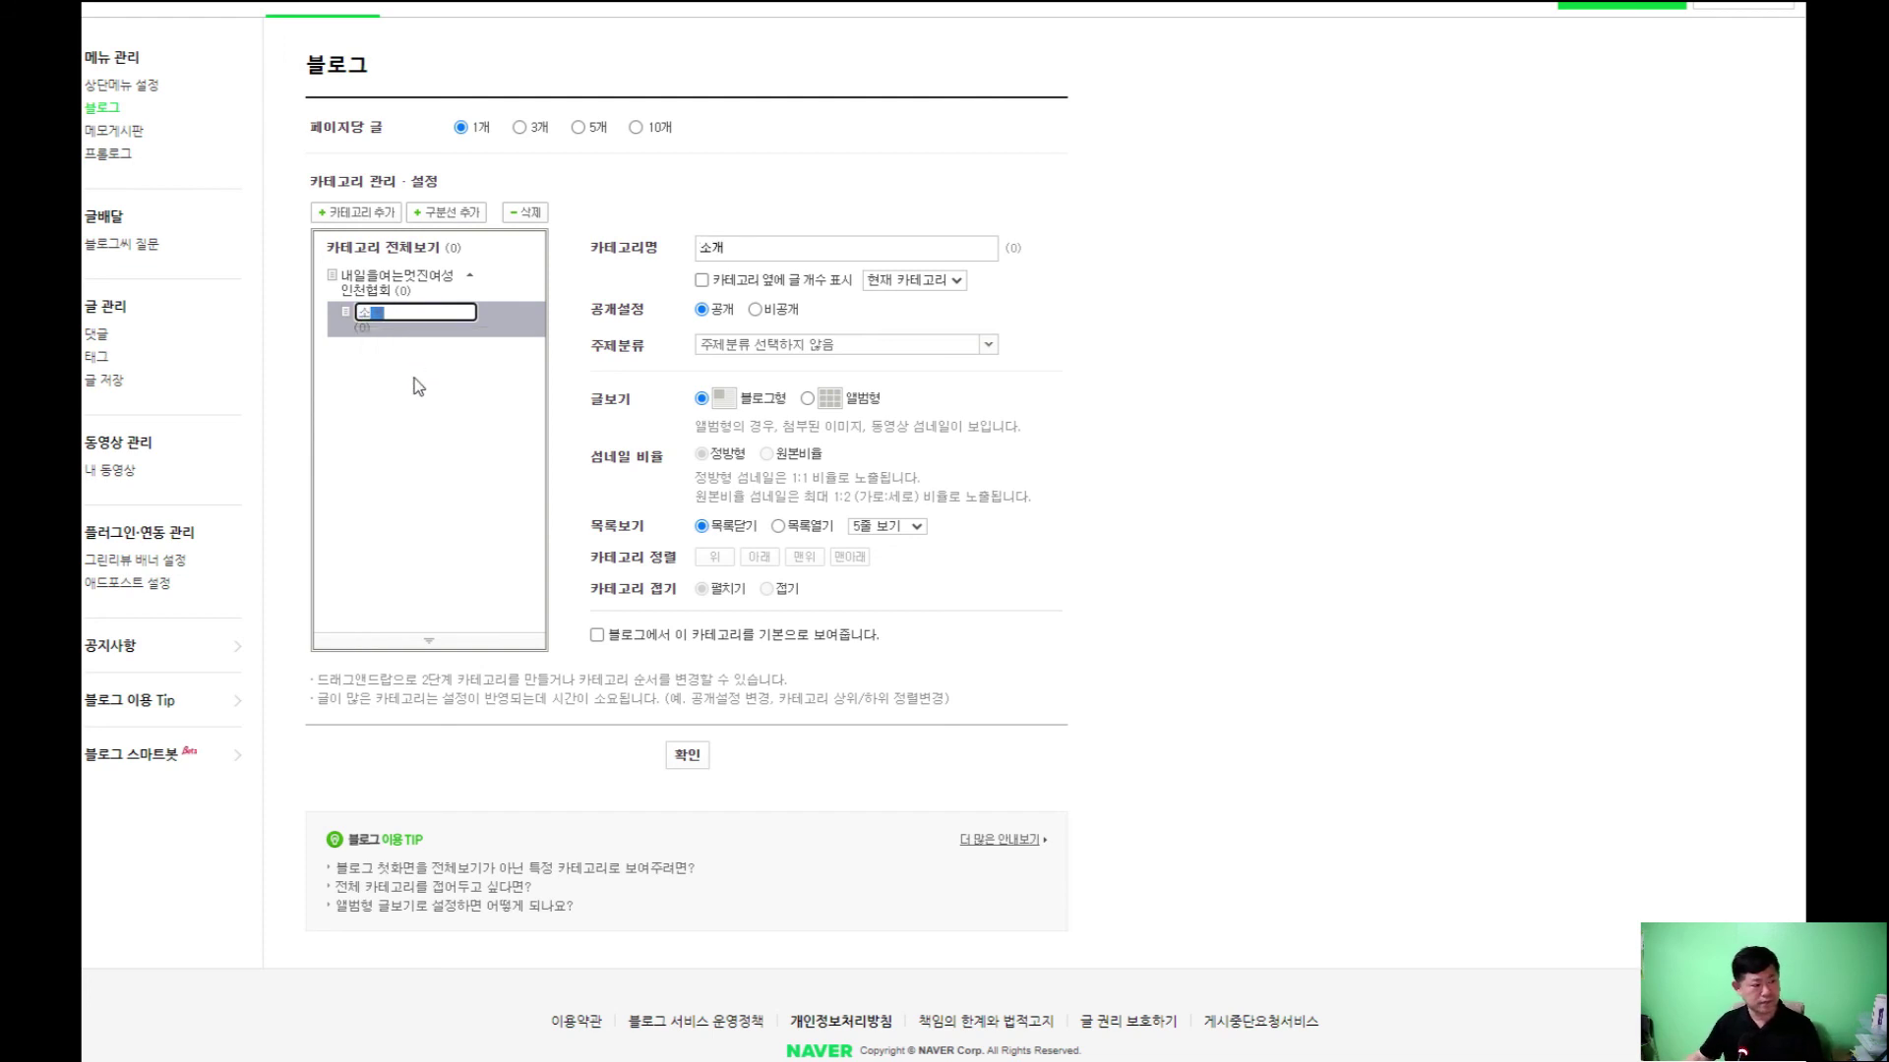
left_click(398, 354)
Add a second subcategory named 오시는길 under 내일을여는멋진여성인천협회
left_click(378, 289)
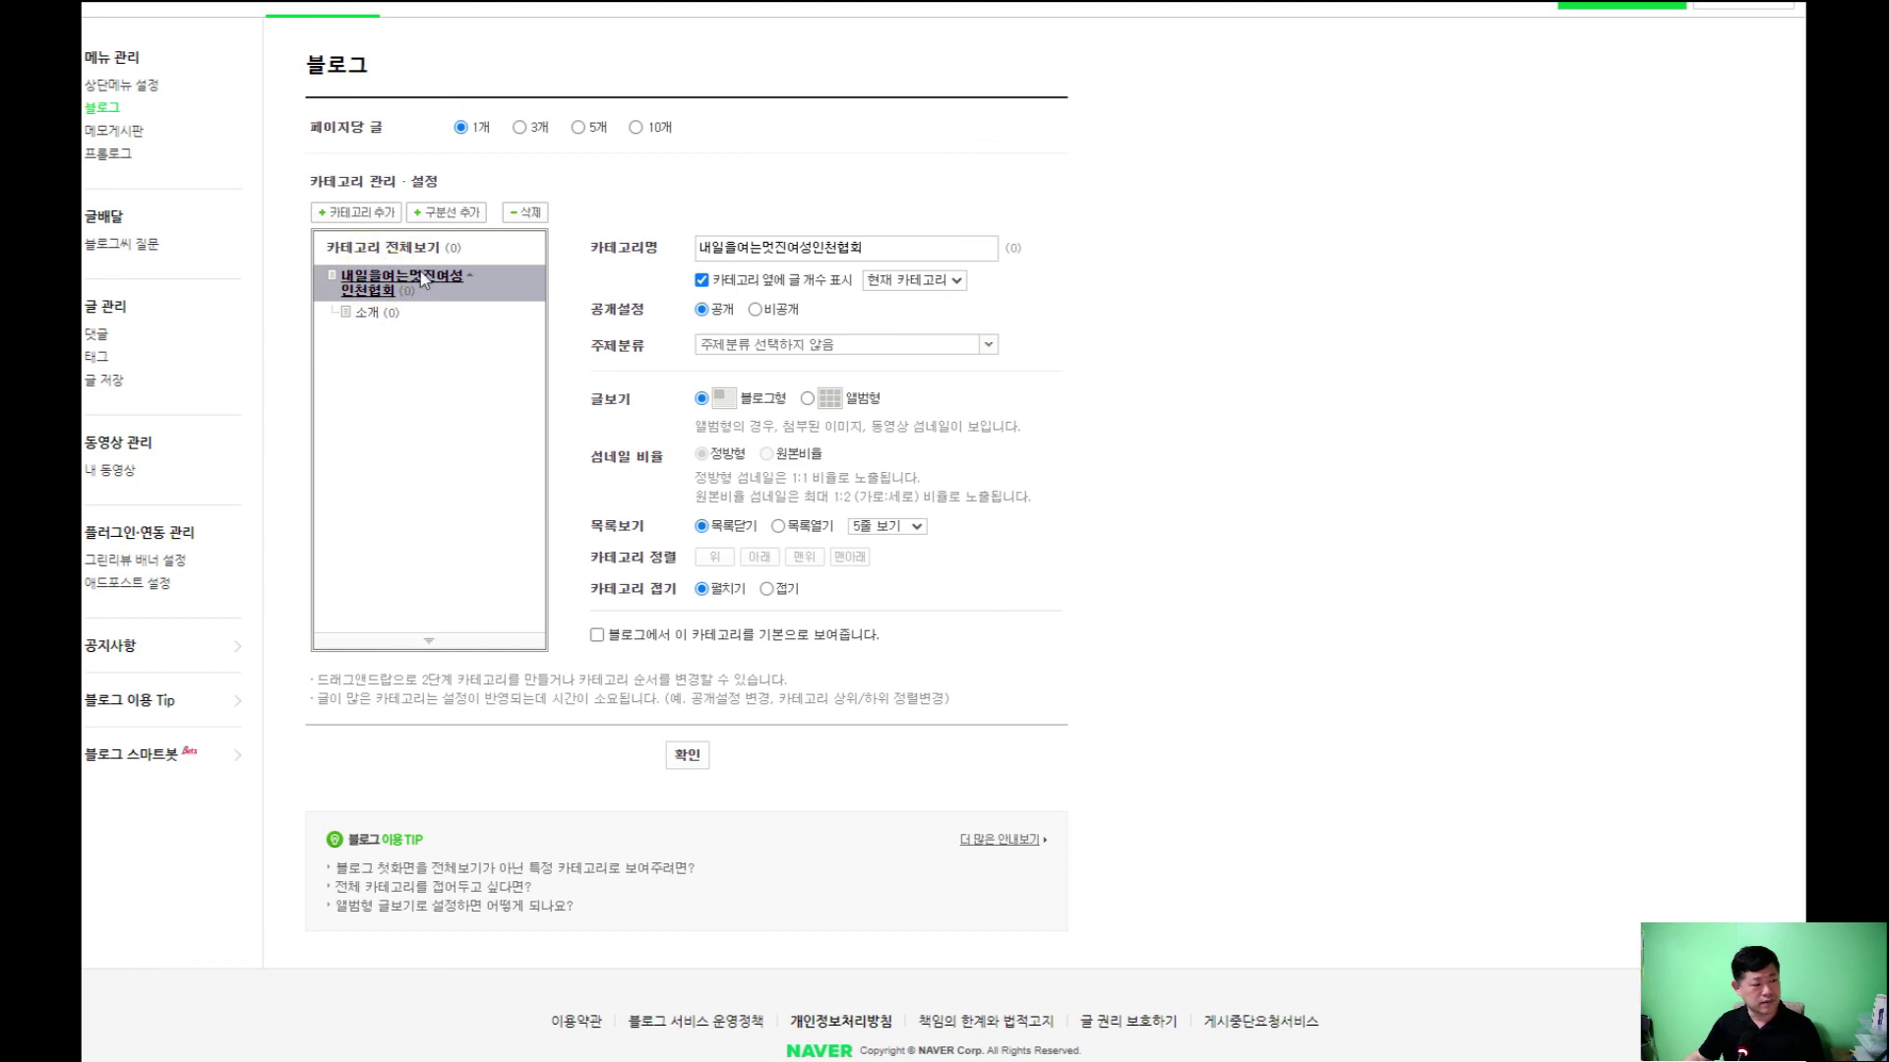
left_click(364, 213)
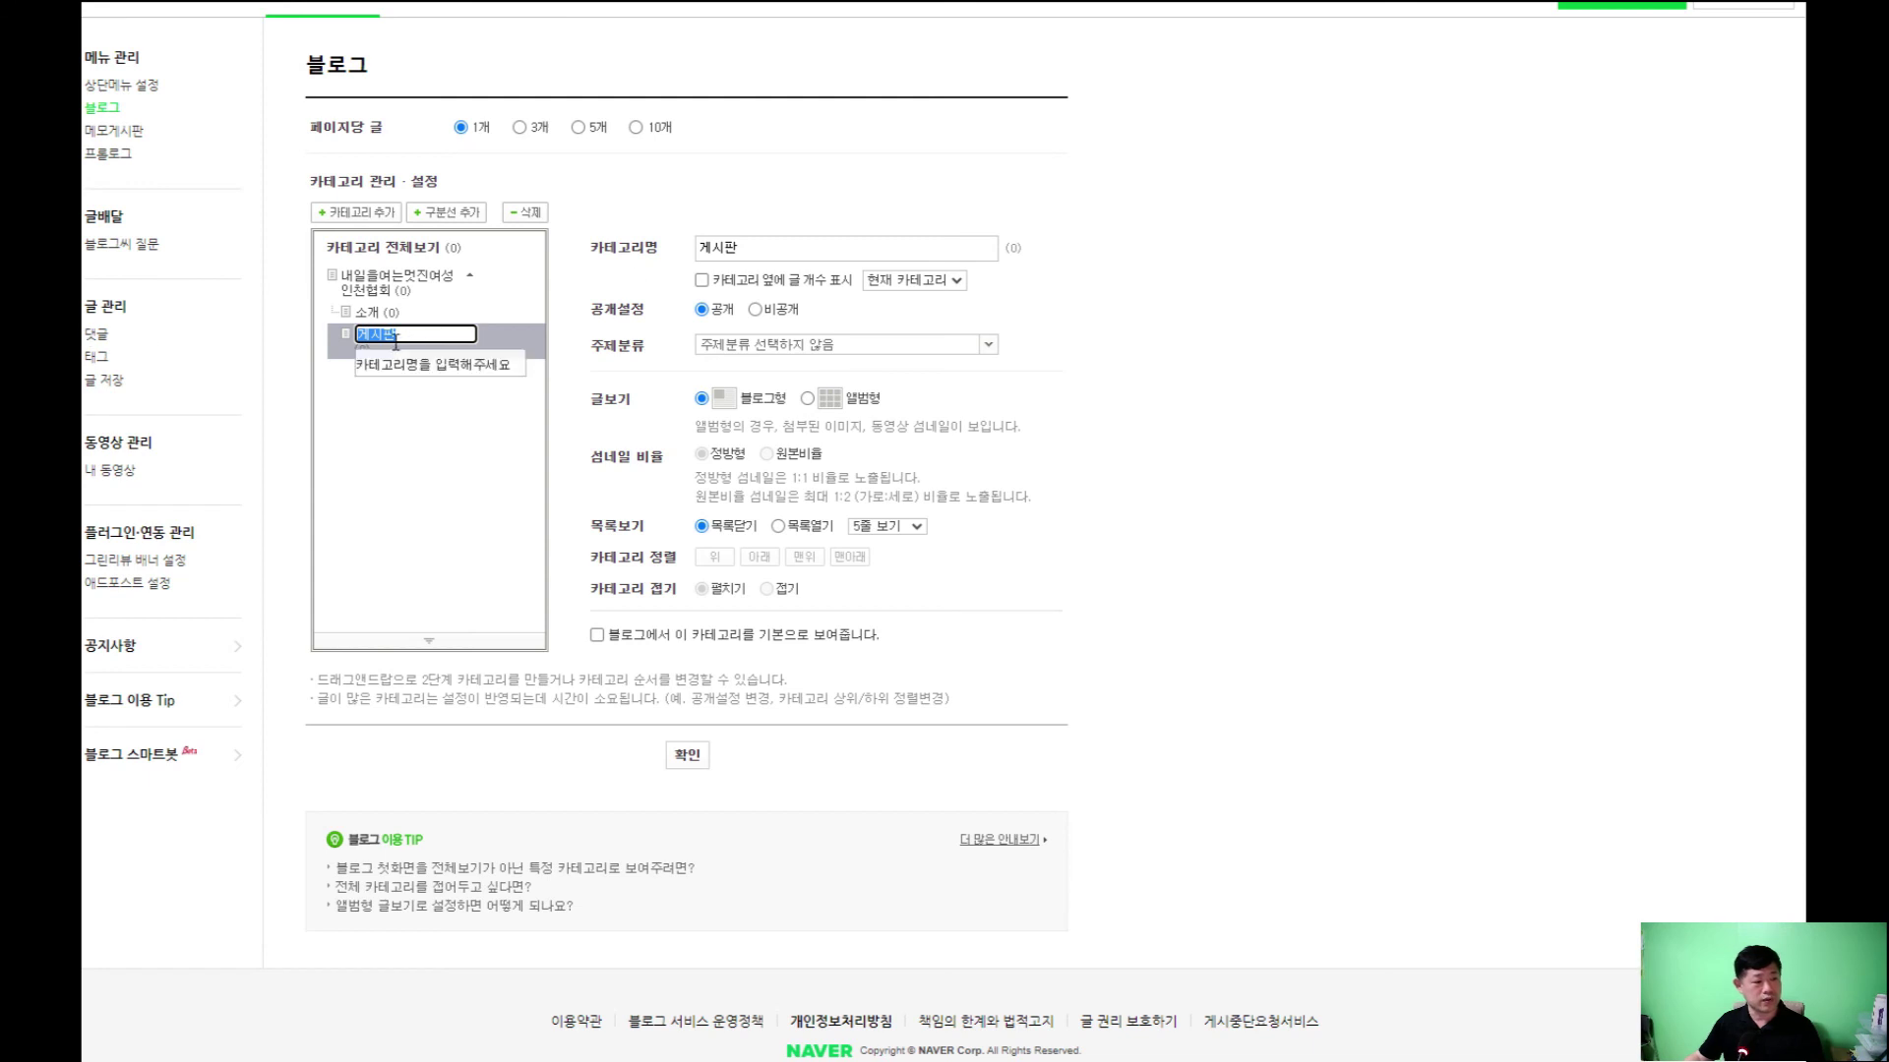
type("오시는길")
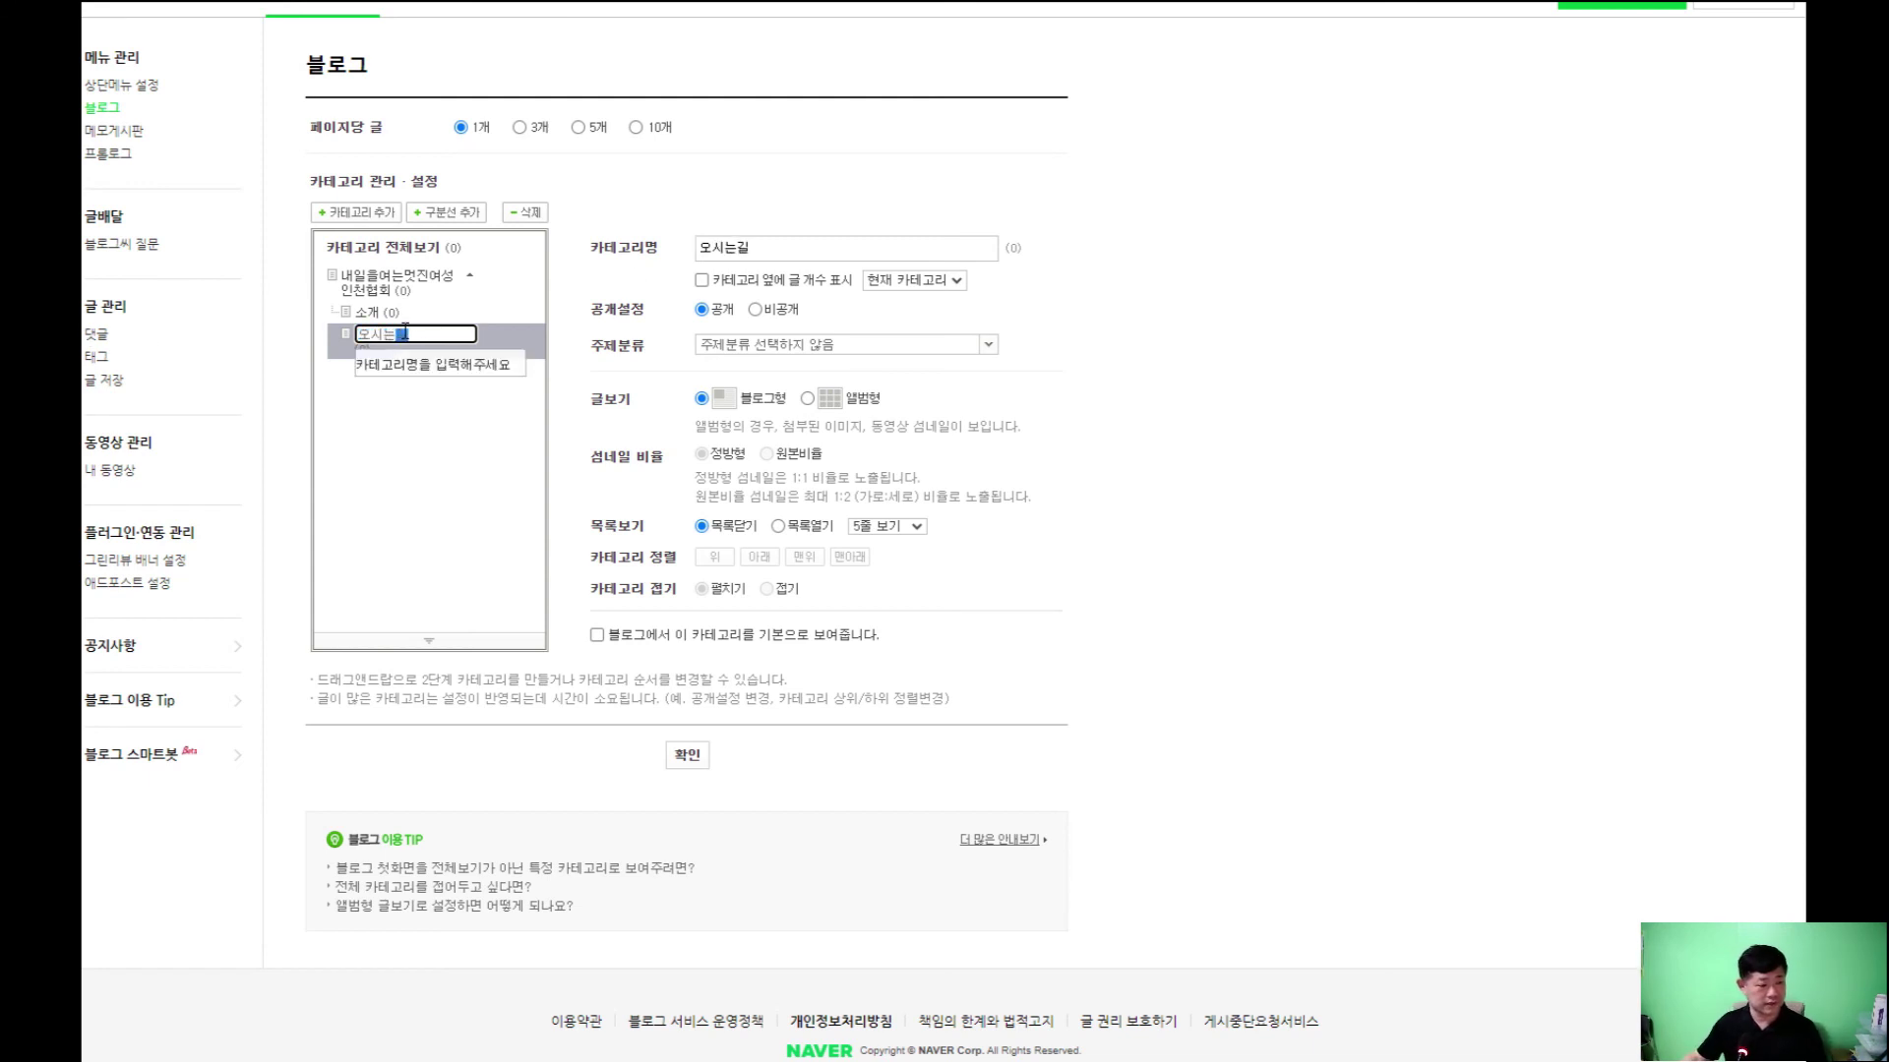
left_click(422, 448)
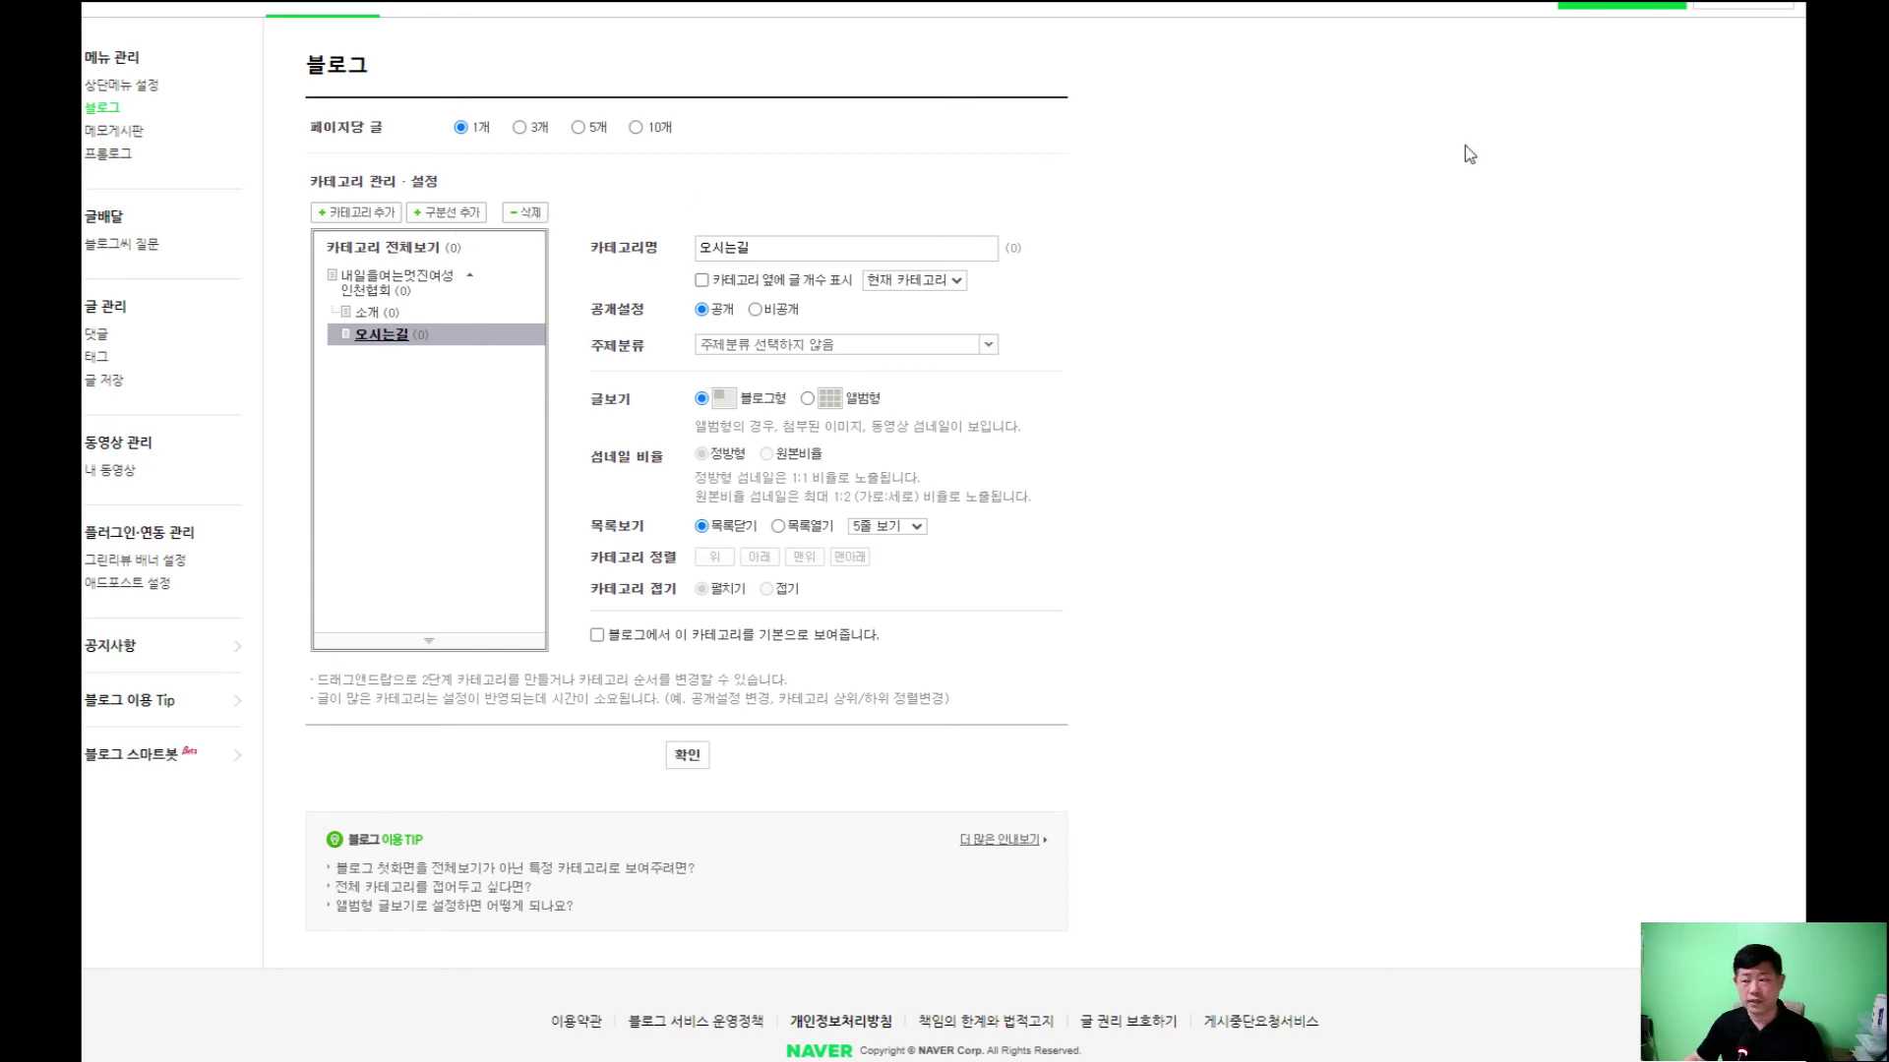
Delete the 오시는길 subcategory and select 소개
left_click(533, 218)
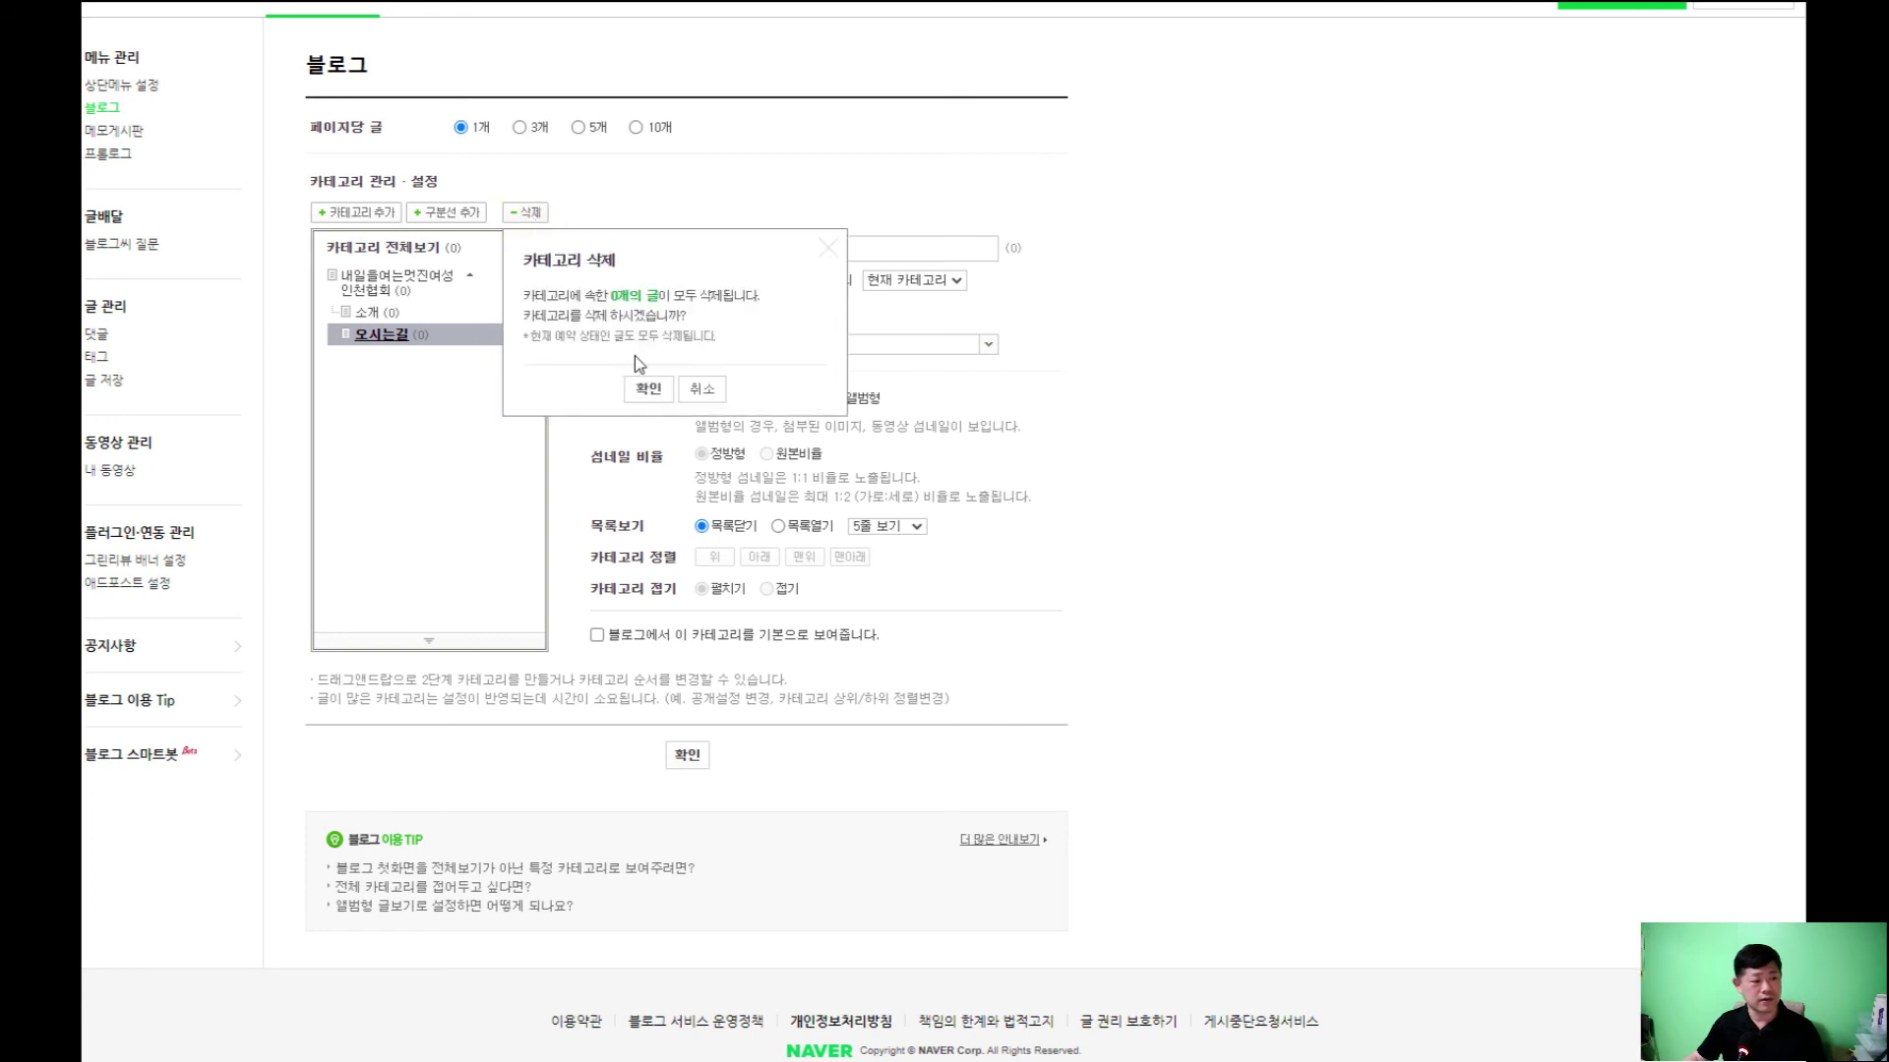
left_click(647, 390)
left_click(373, 313)
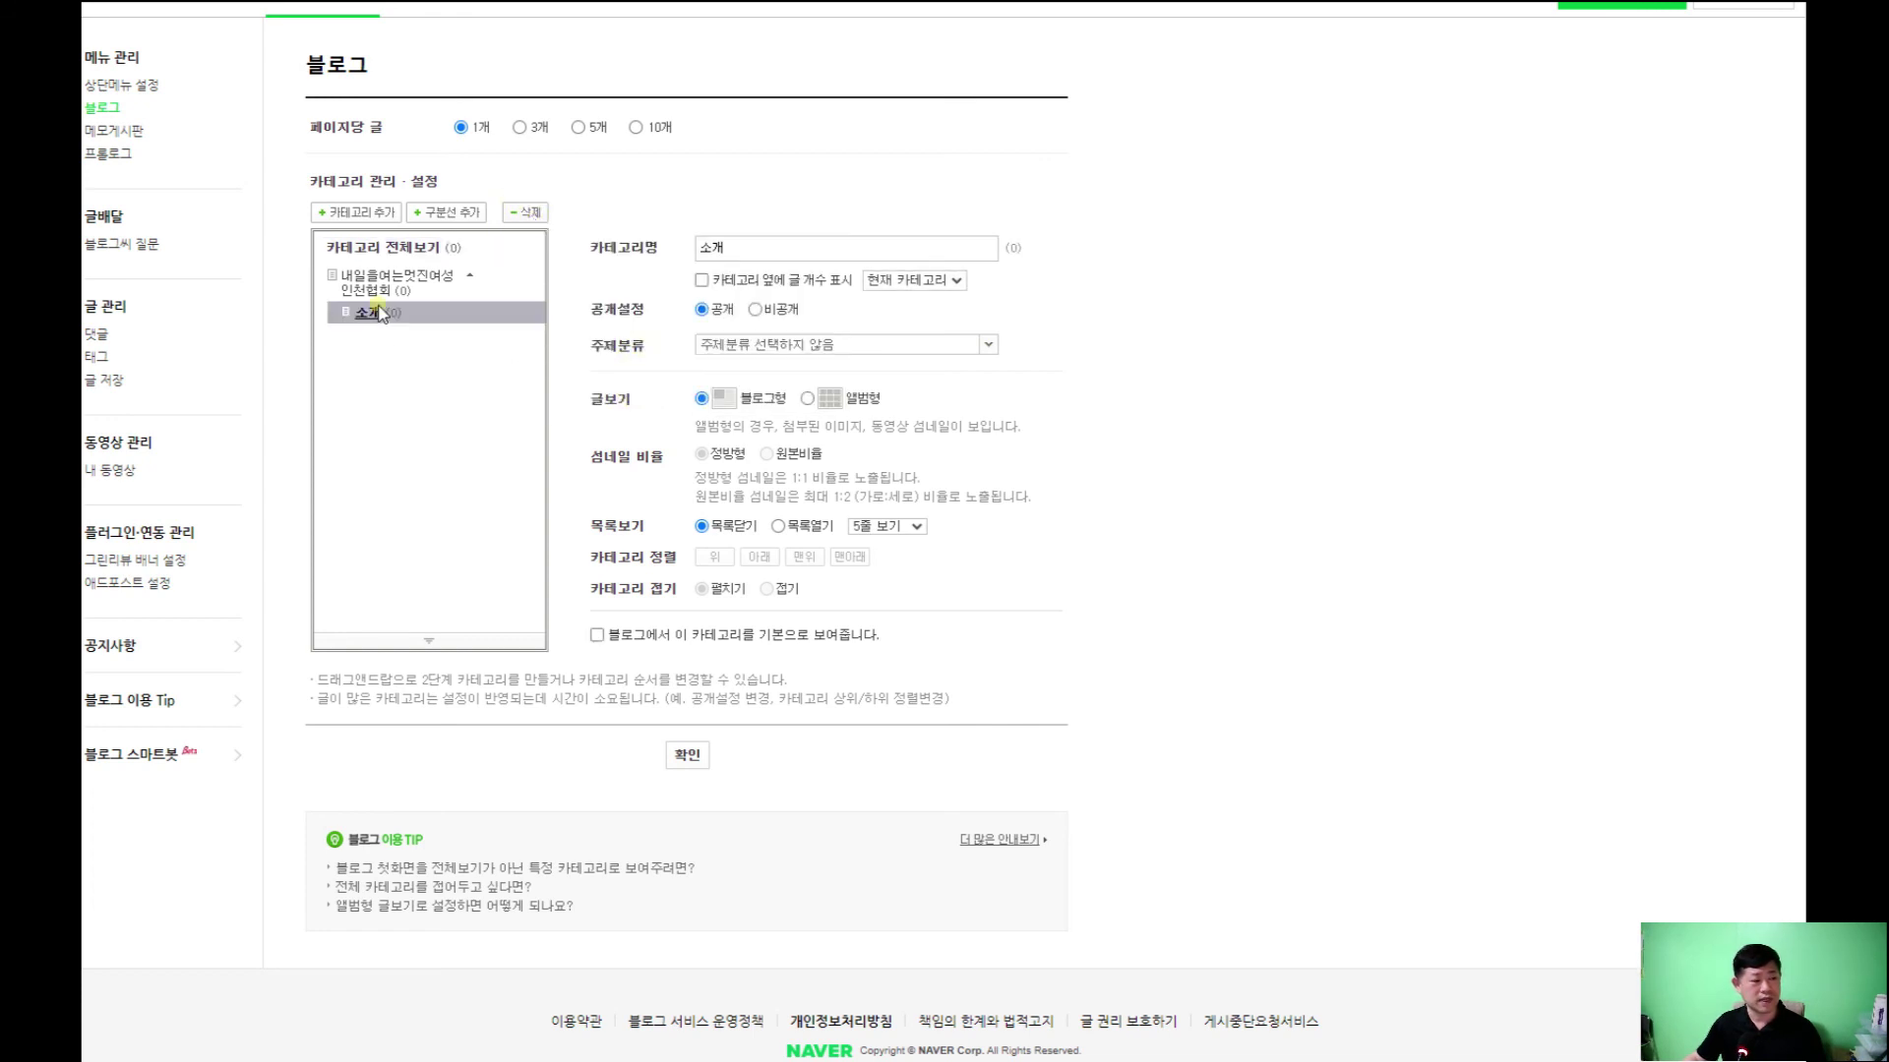
Add the 오시는길 subcategory again below 소개 in the 내일을여는멋진여성인천협회 category
left_click(386, 279)
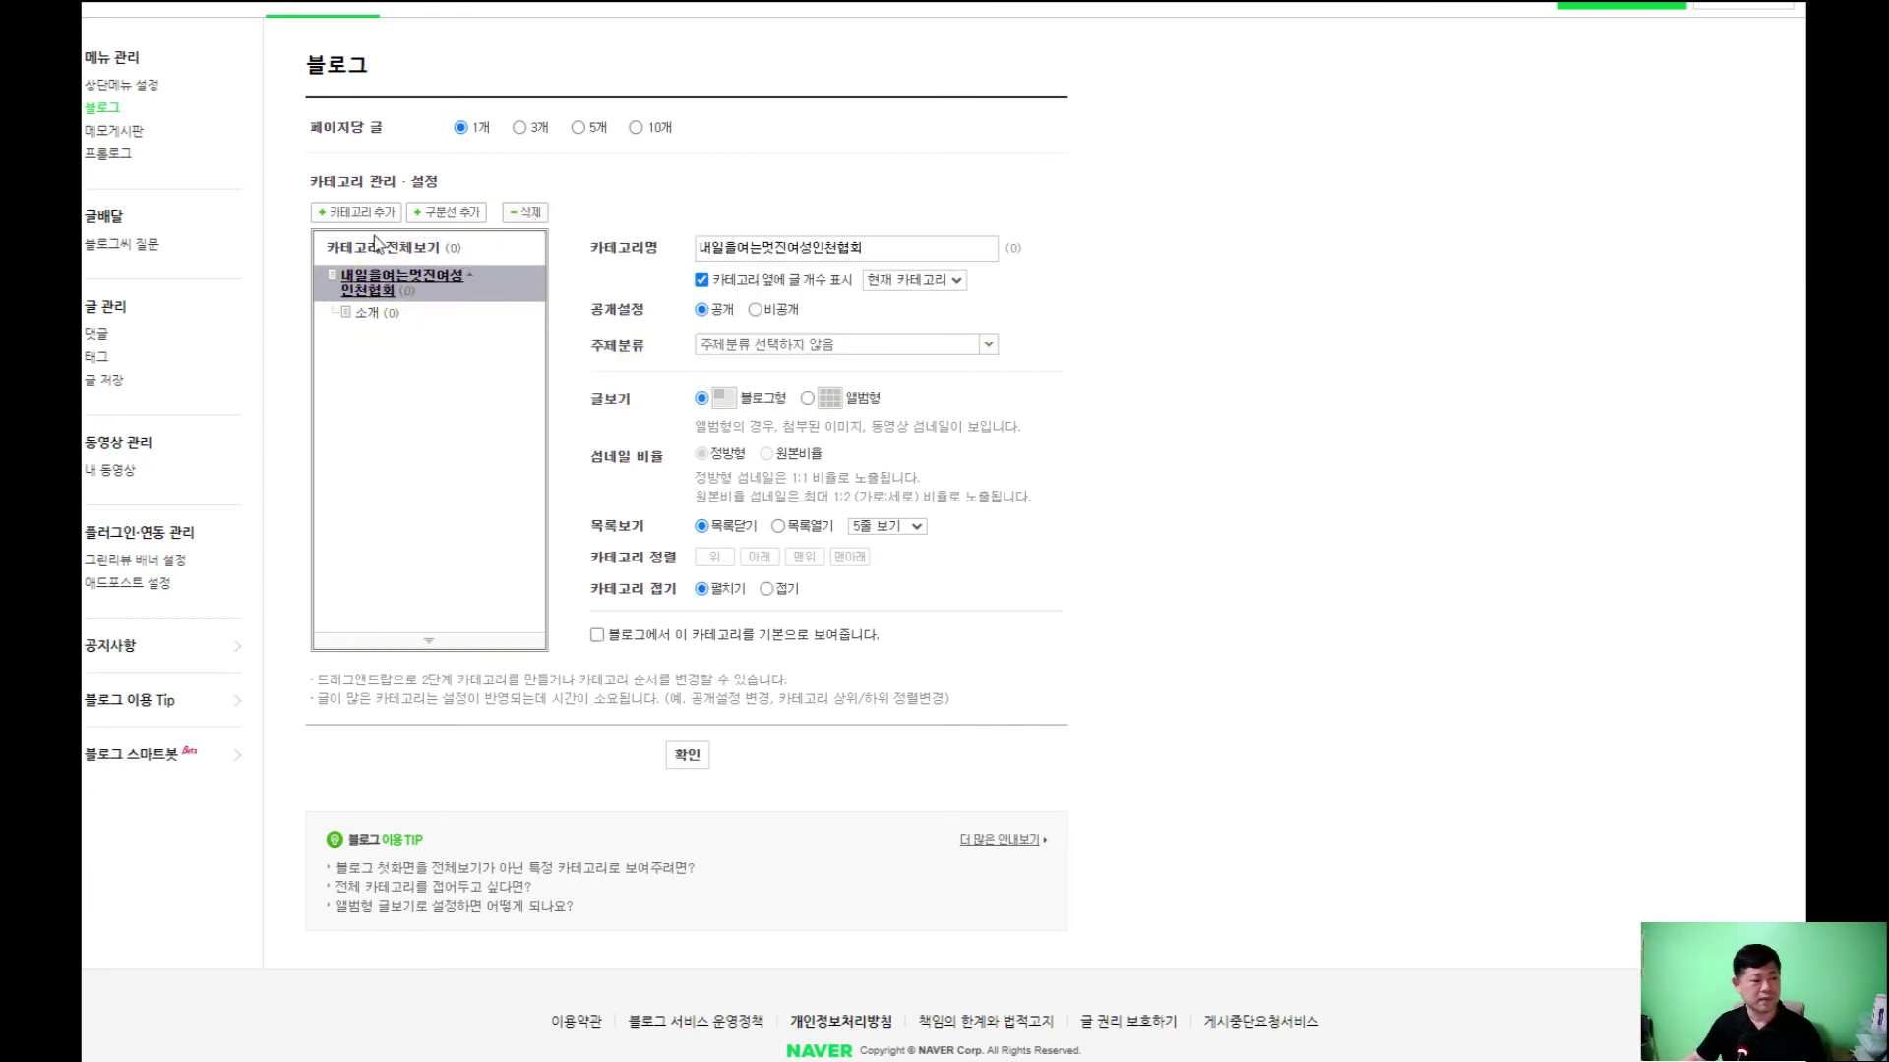
left_click(376, 215)
type("오신ㄴㄱ")
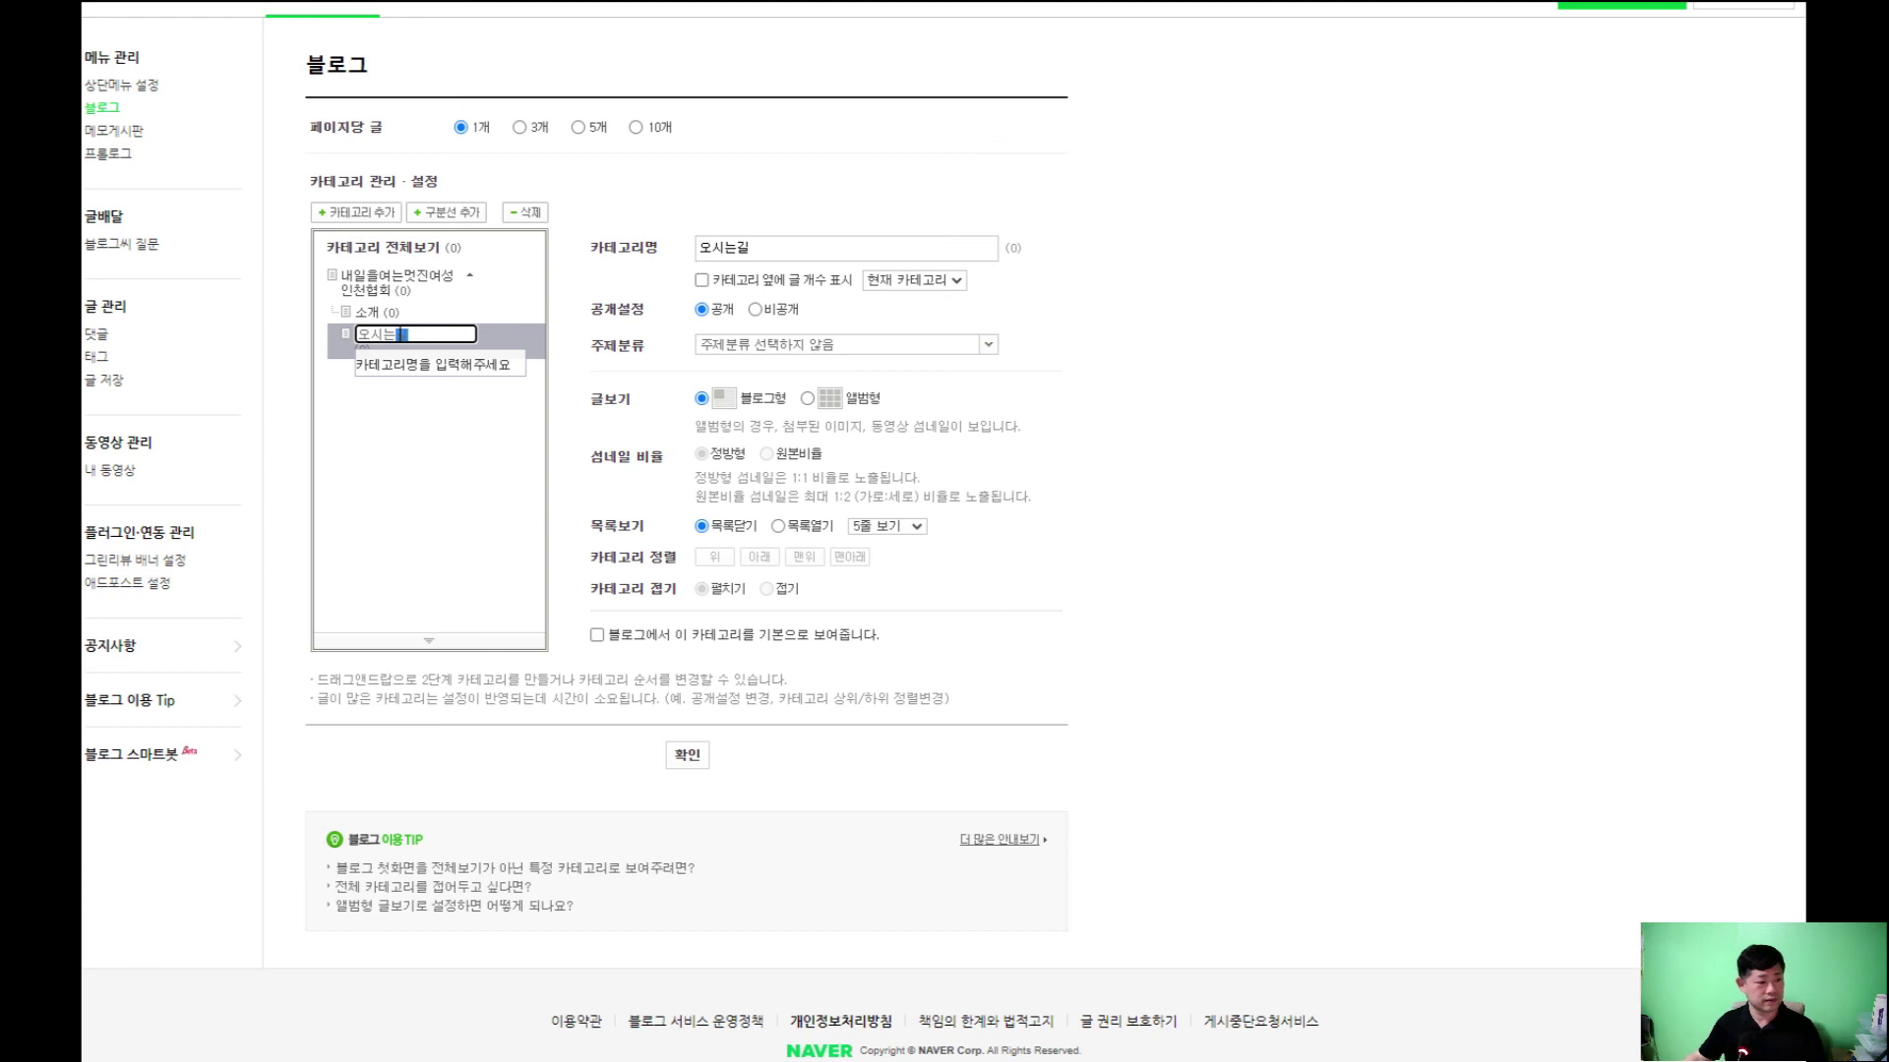
left_click(423, 413)
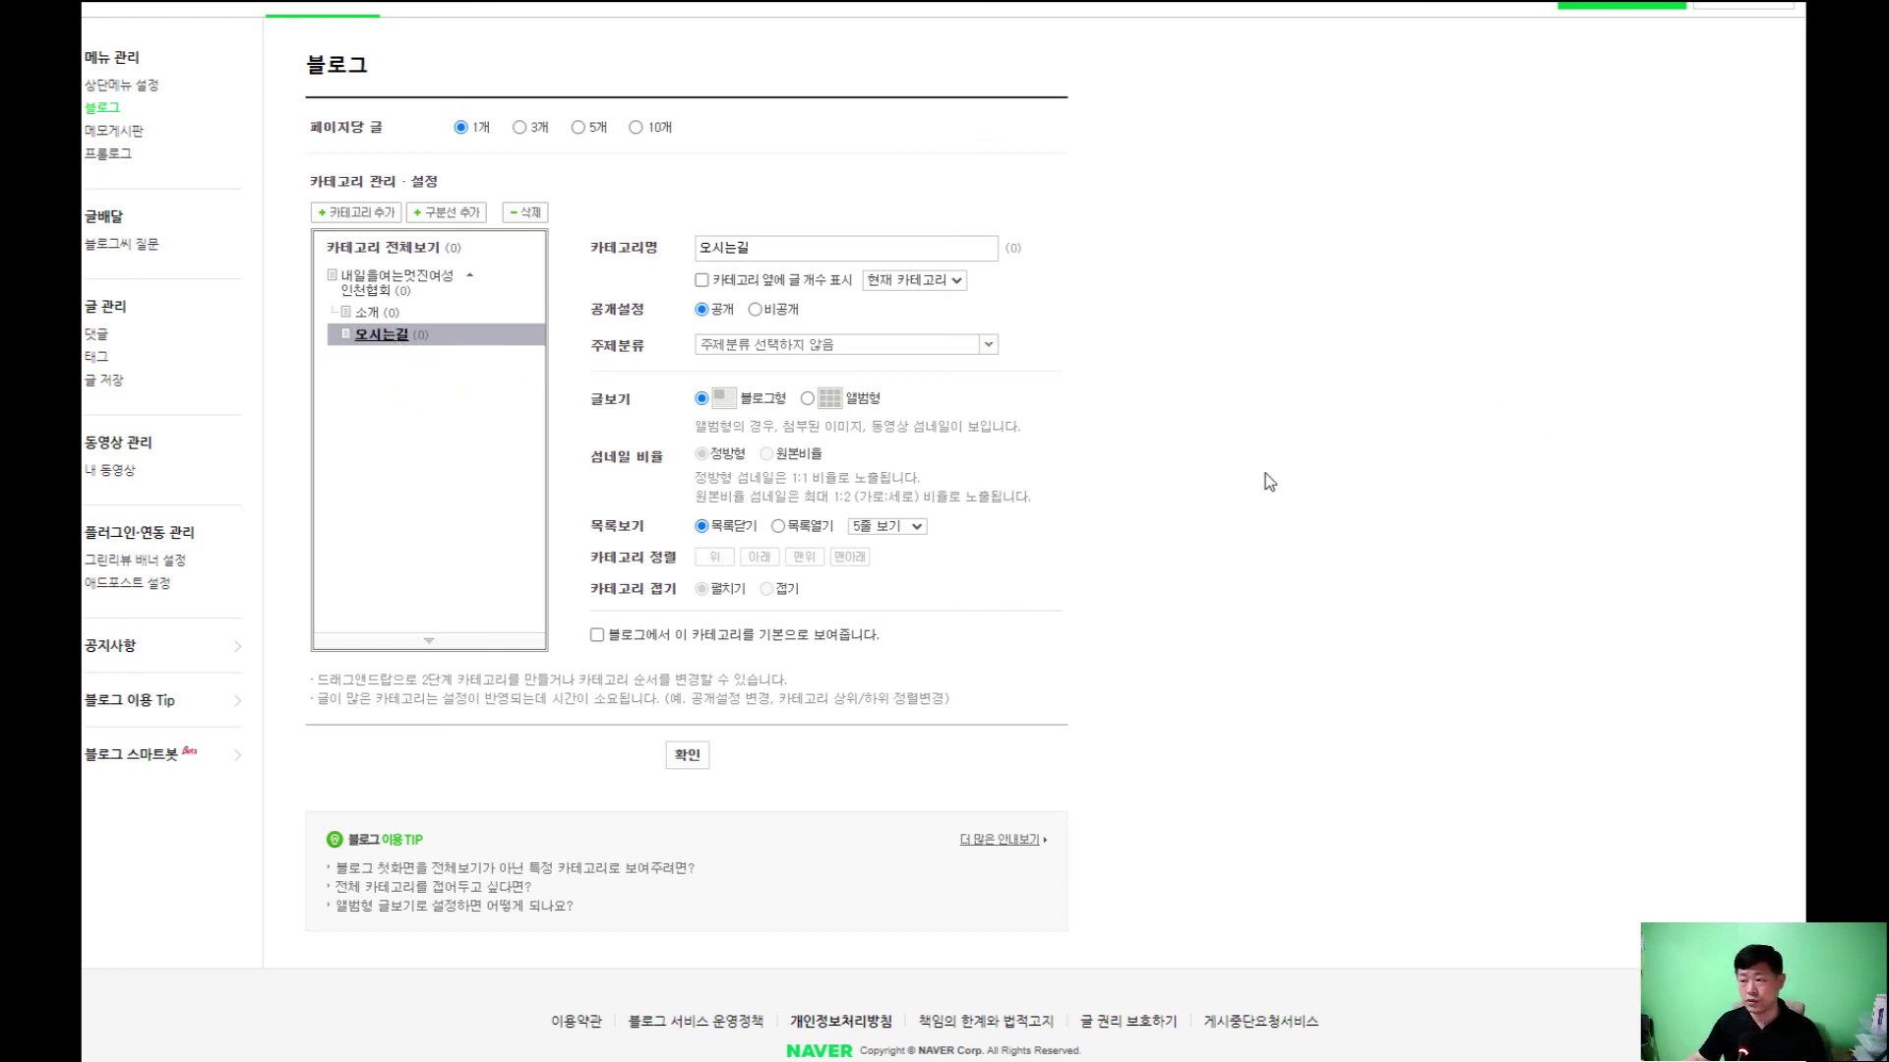
Try moving the 오시는길 subcategory above 소개, and return it to its place below 소개
left_click(714, 559)
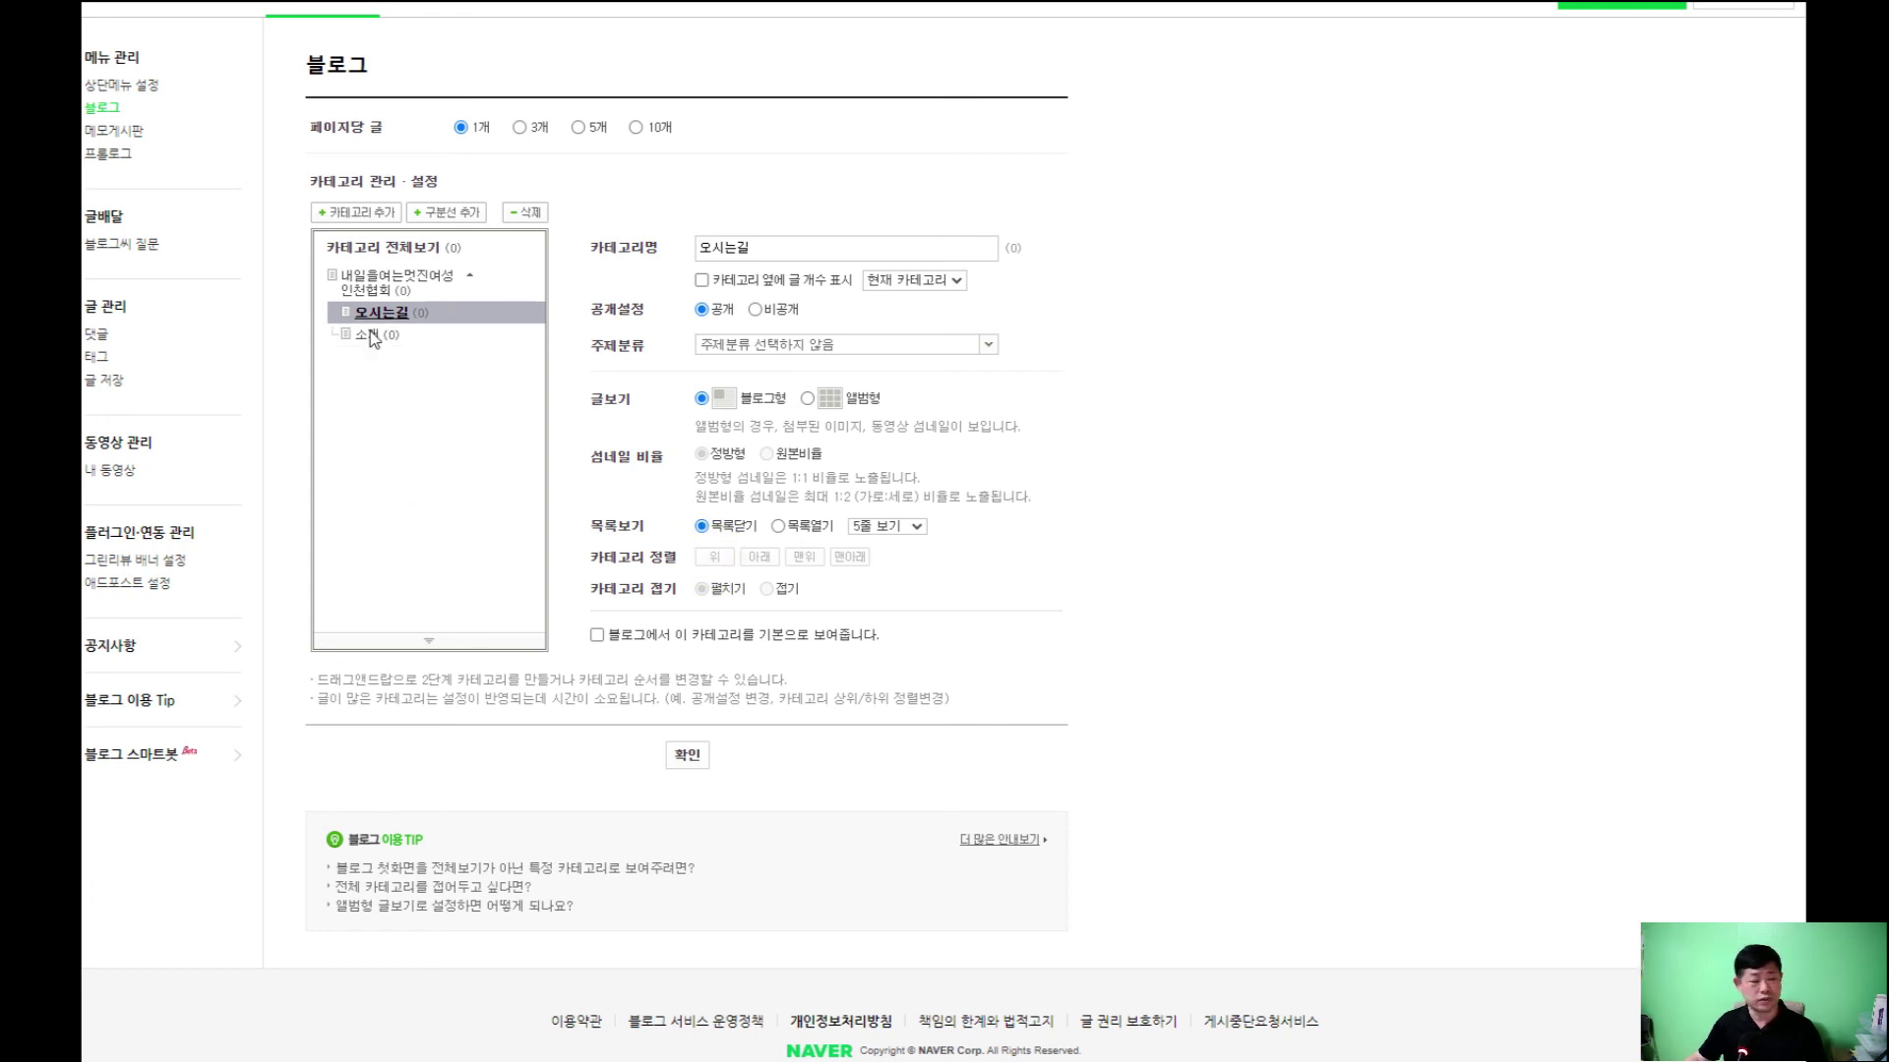
left_click_drag(381, 317, 360, 349)
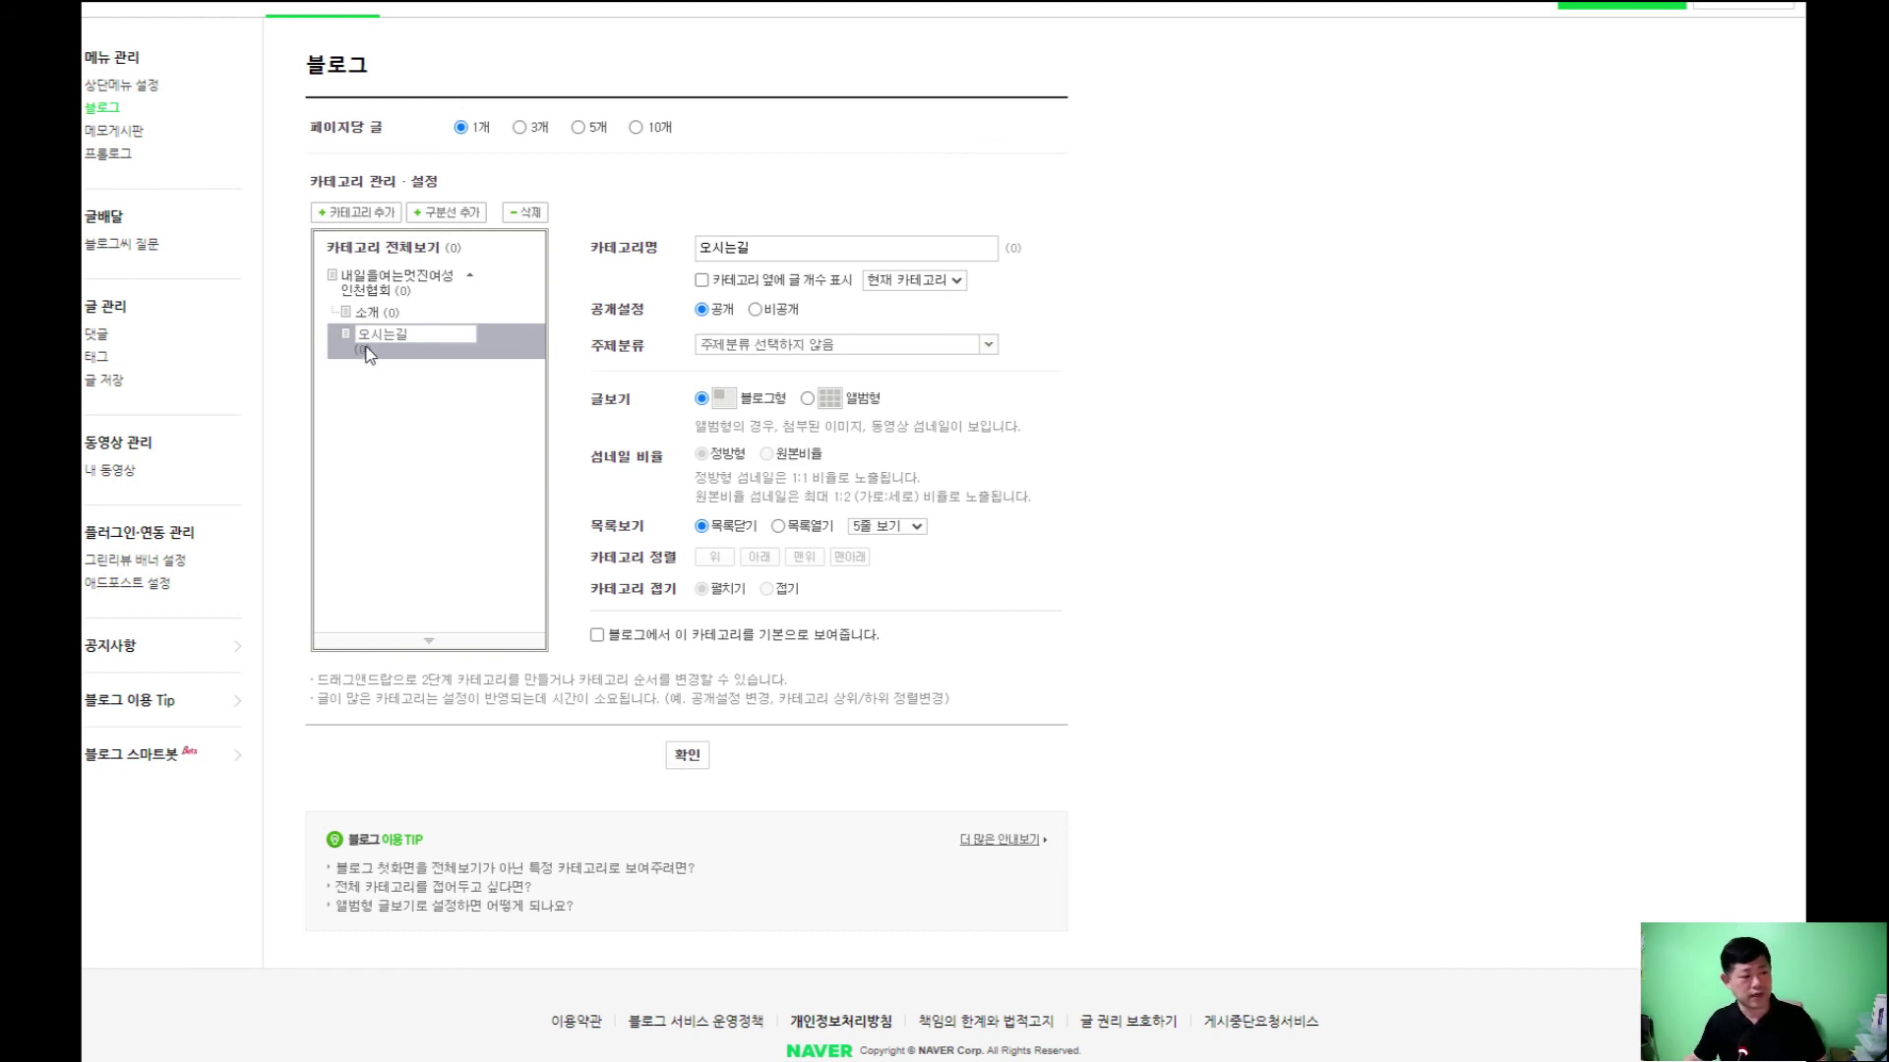
left_click(401, 430)
Set the topic classification (주제분류) of the 소개 subcategory to 사회·정치
left_click(383, 313)
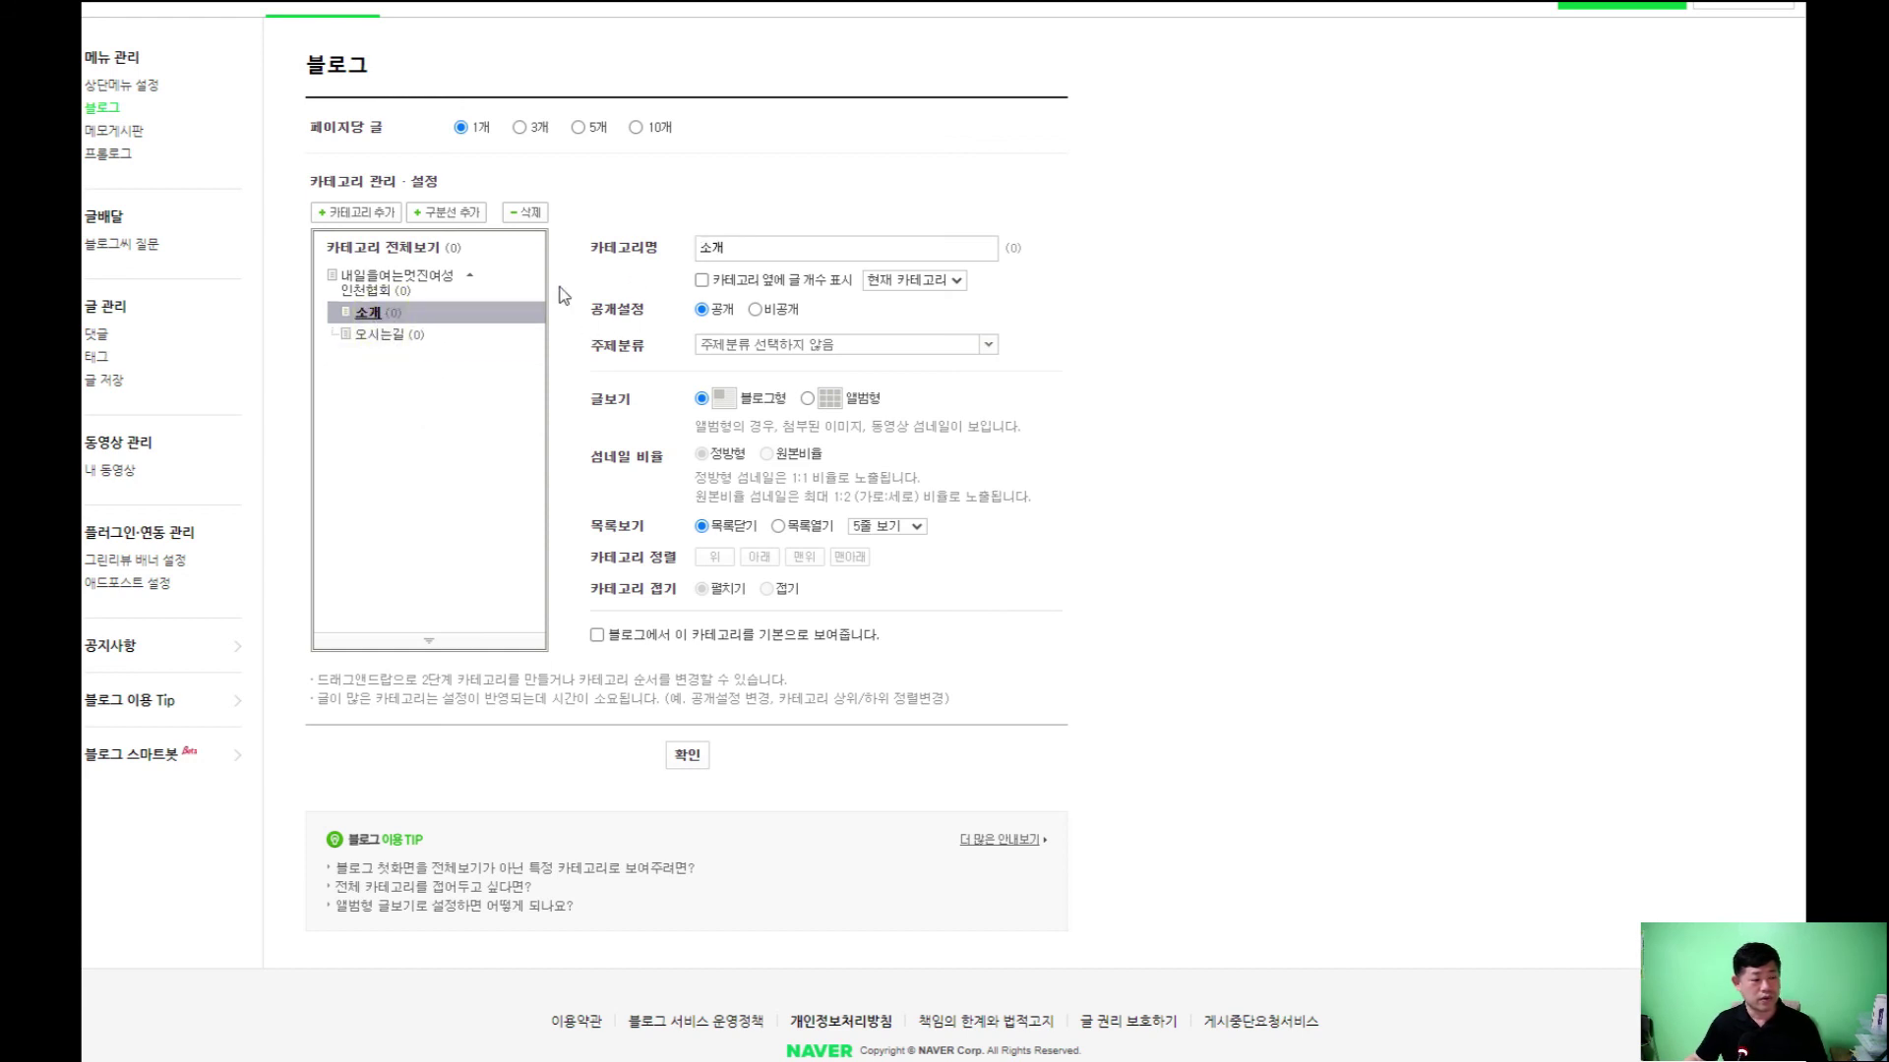
left_click(790, 347)
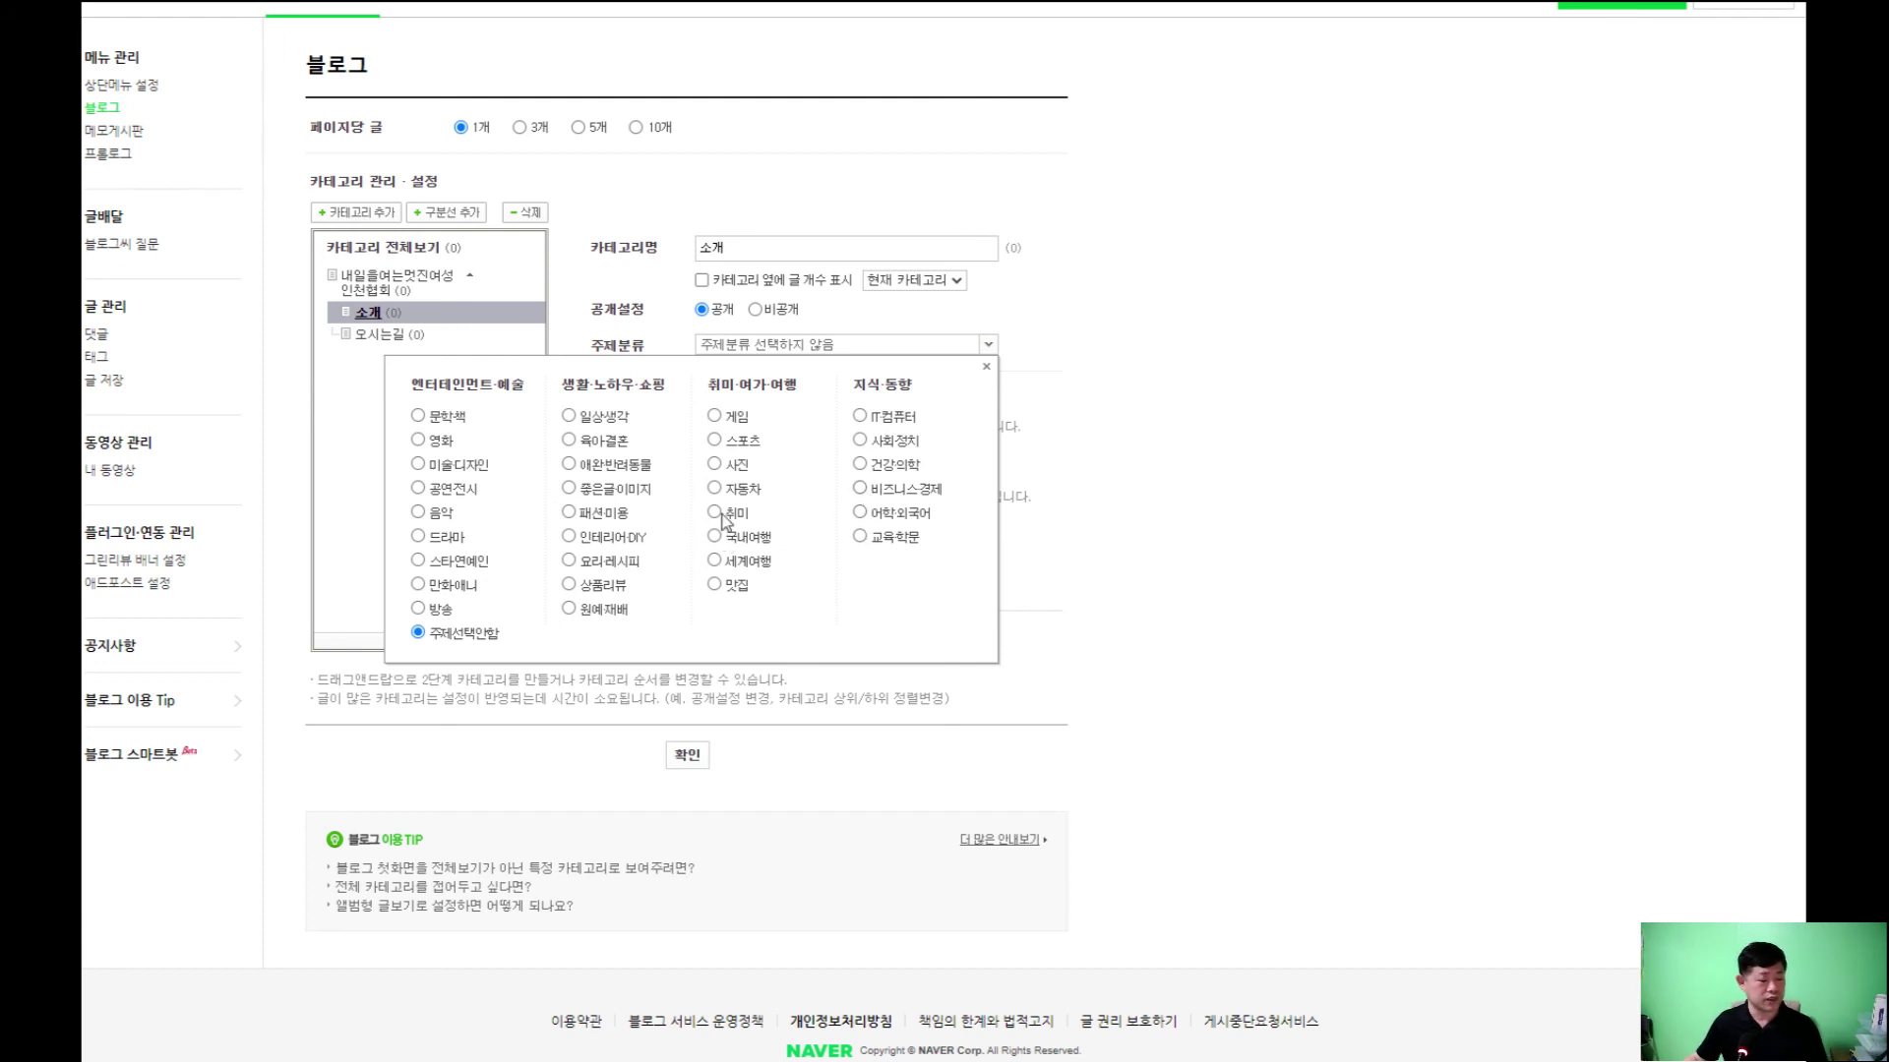
left_click(861, 438)
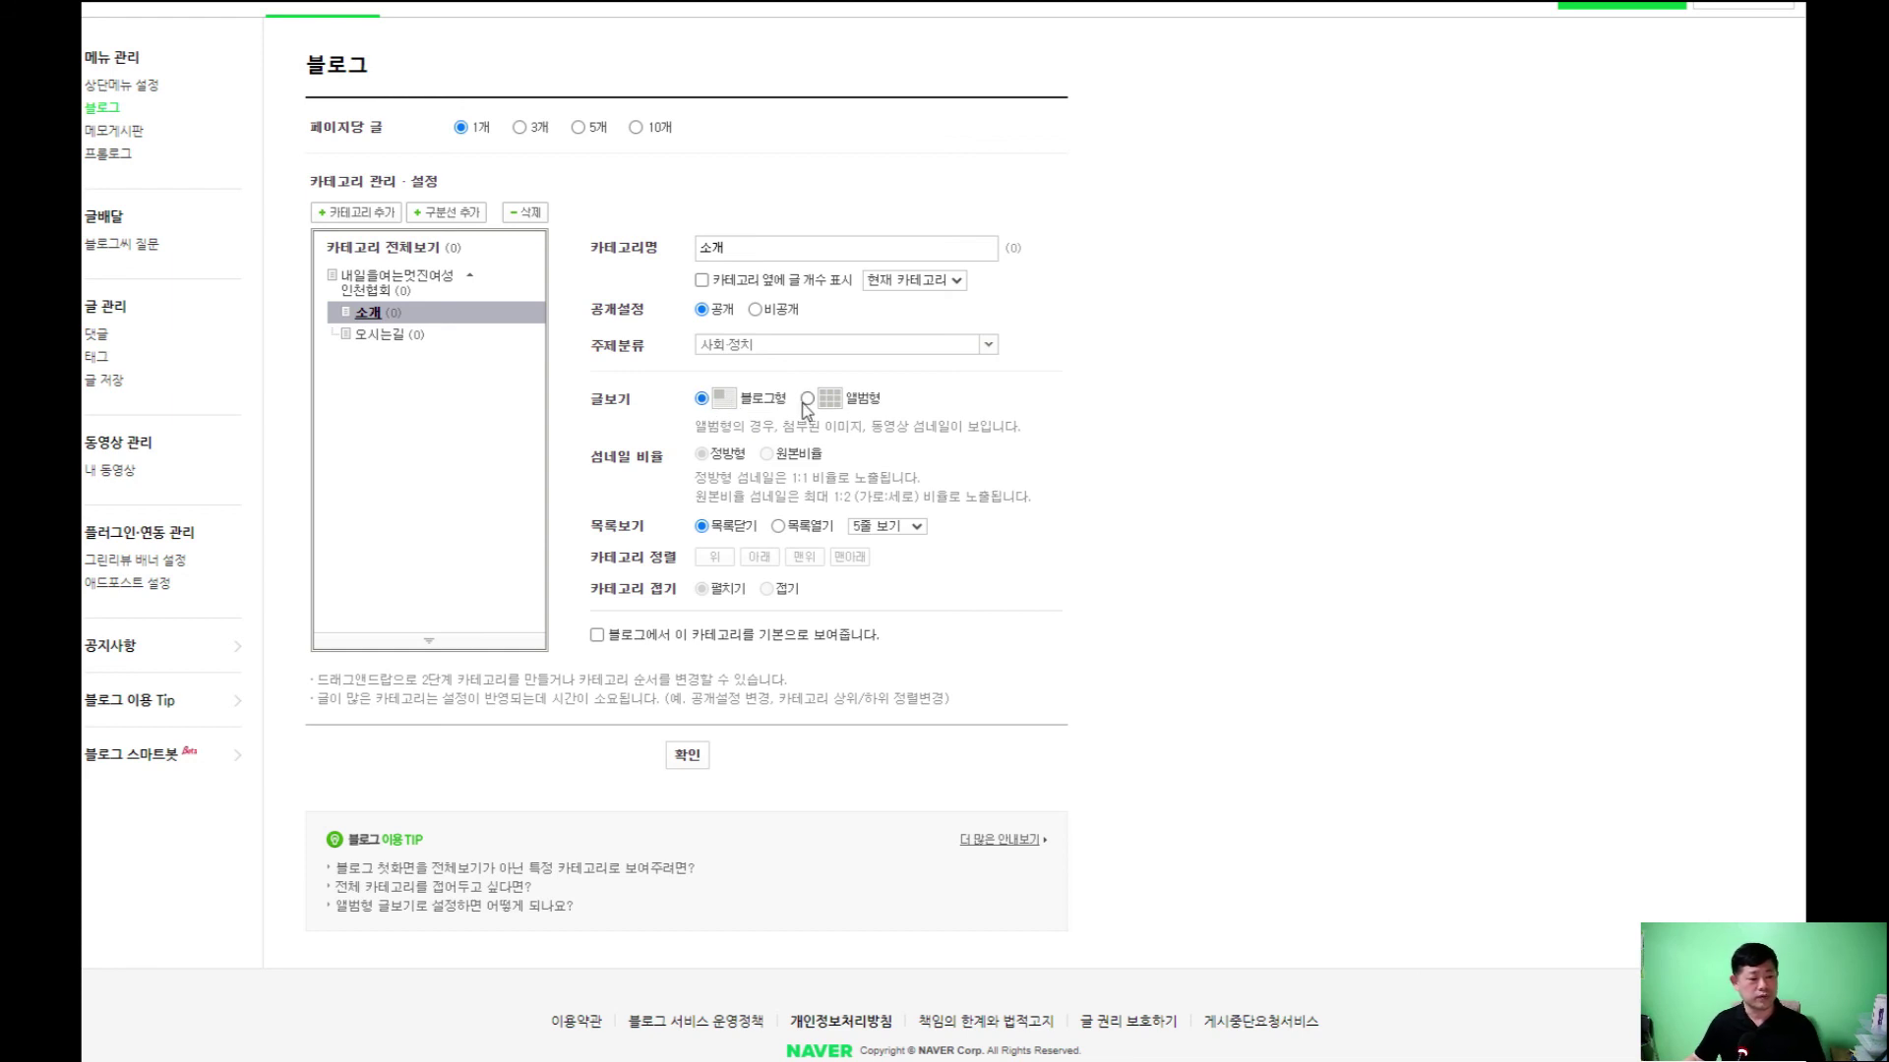
Check the settings of the 오시는길 subcategory and save the category configuration
left_click(362, 336)
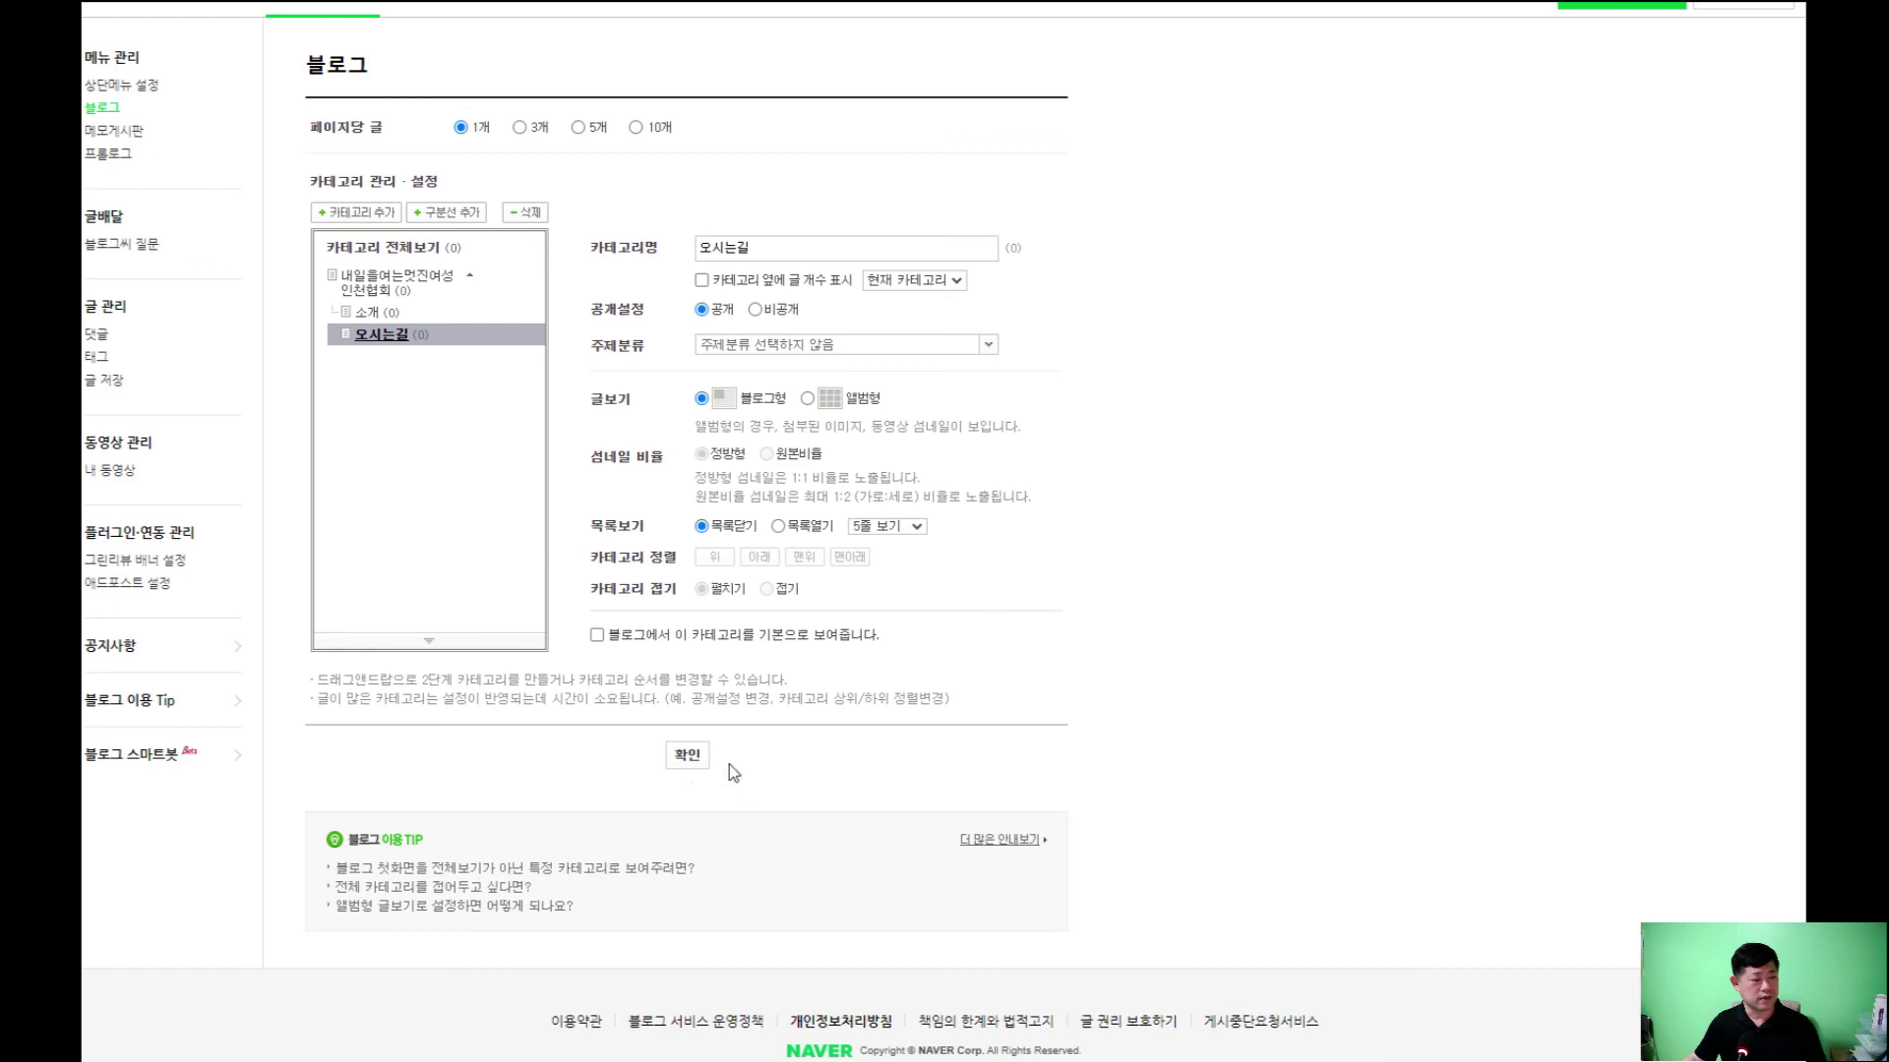
left_click(686, 754)
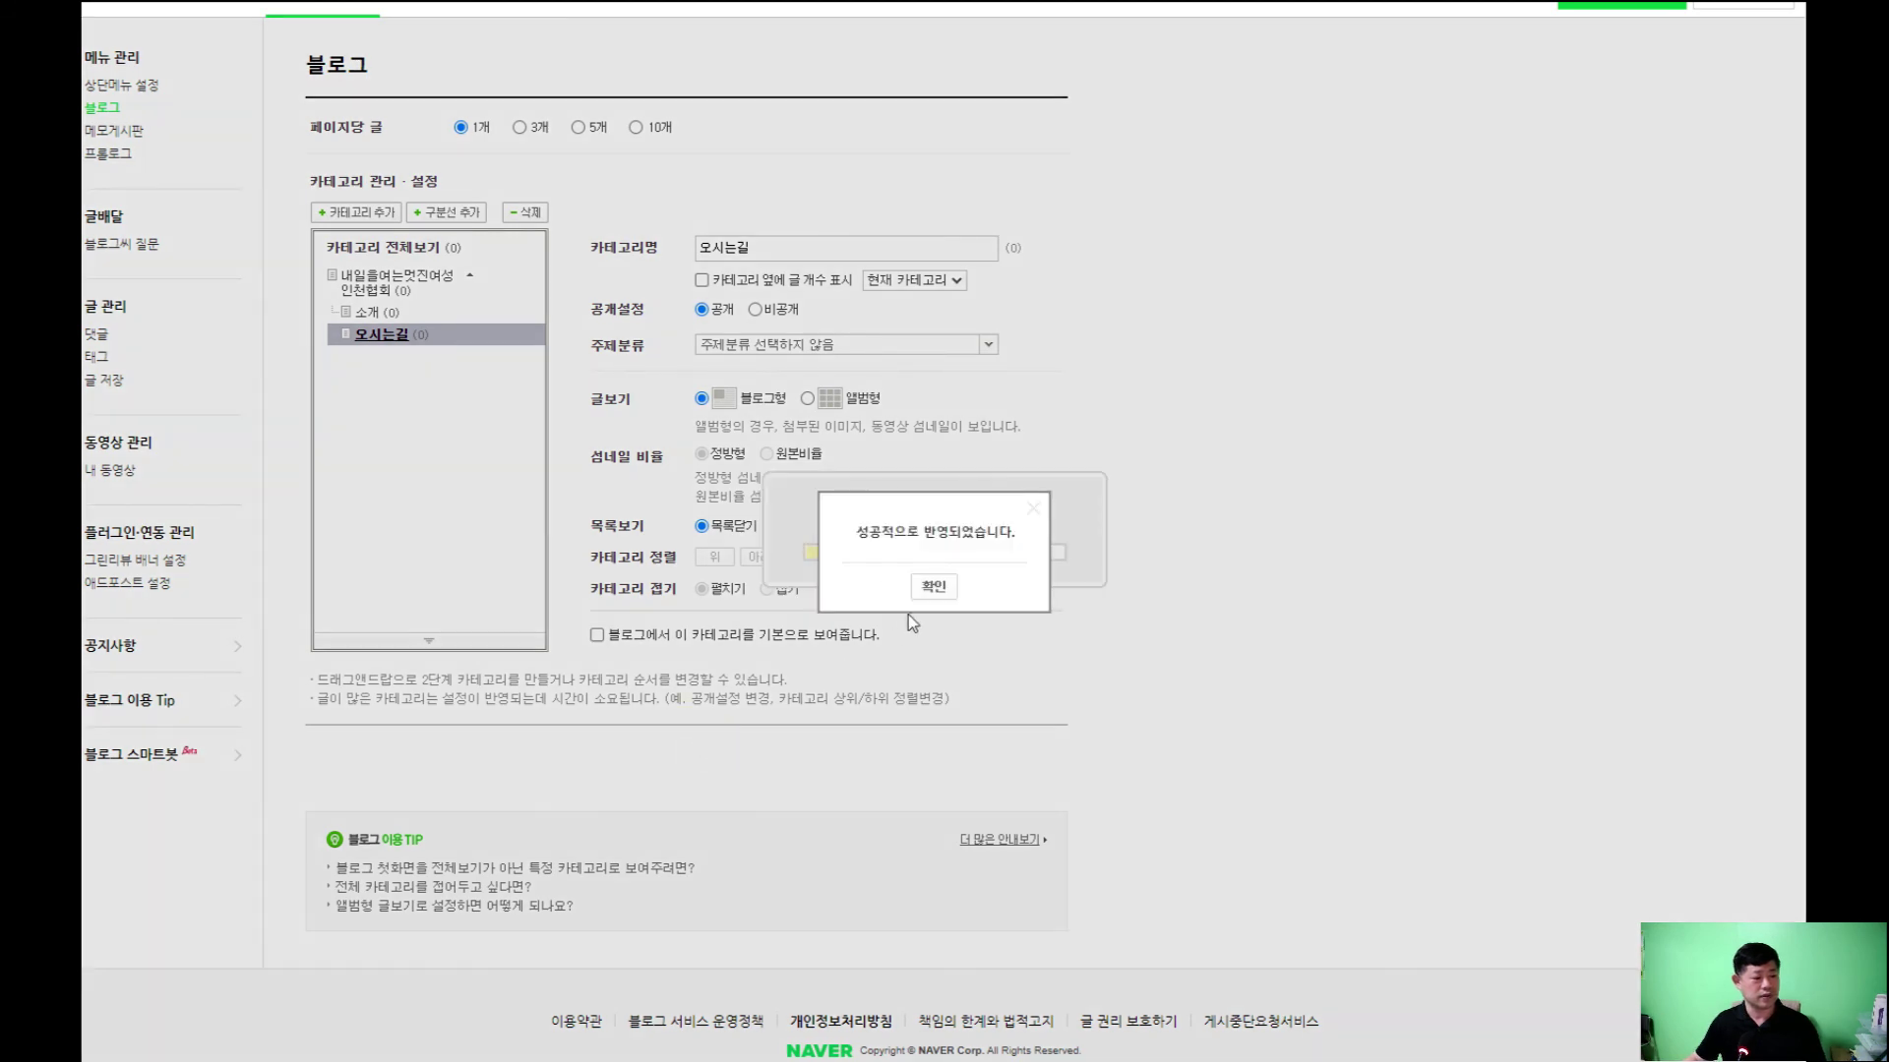
left_click(930, 586)
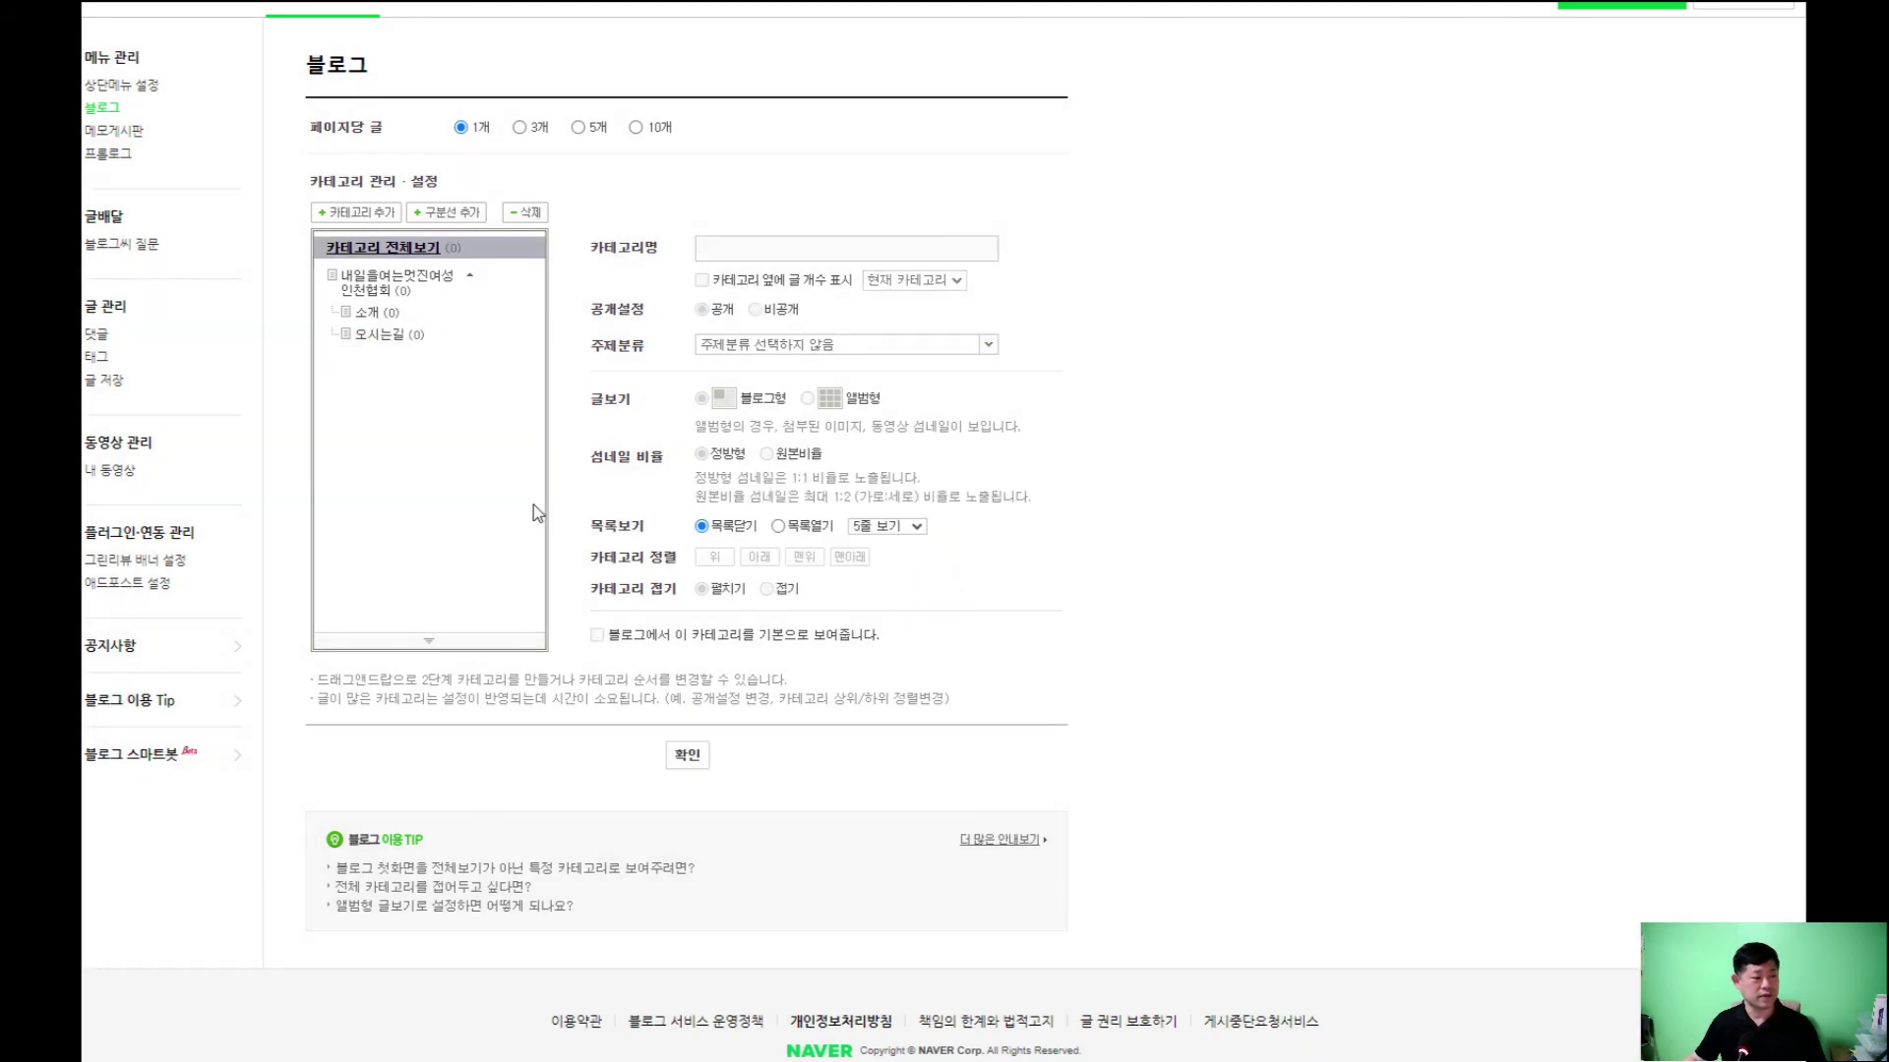
Open the blog's own front page and review the category list and the sidebar widgets
scroll(502, 504, "up", 1)
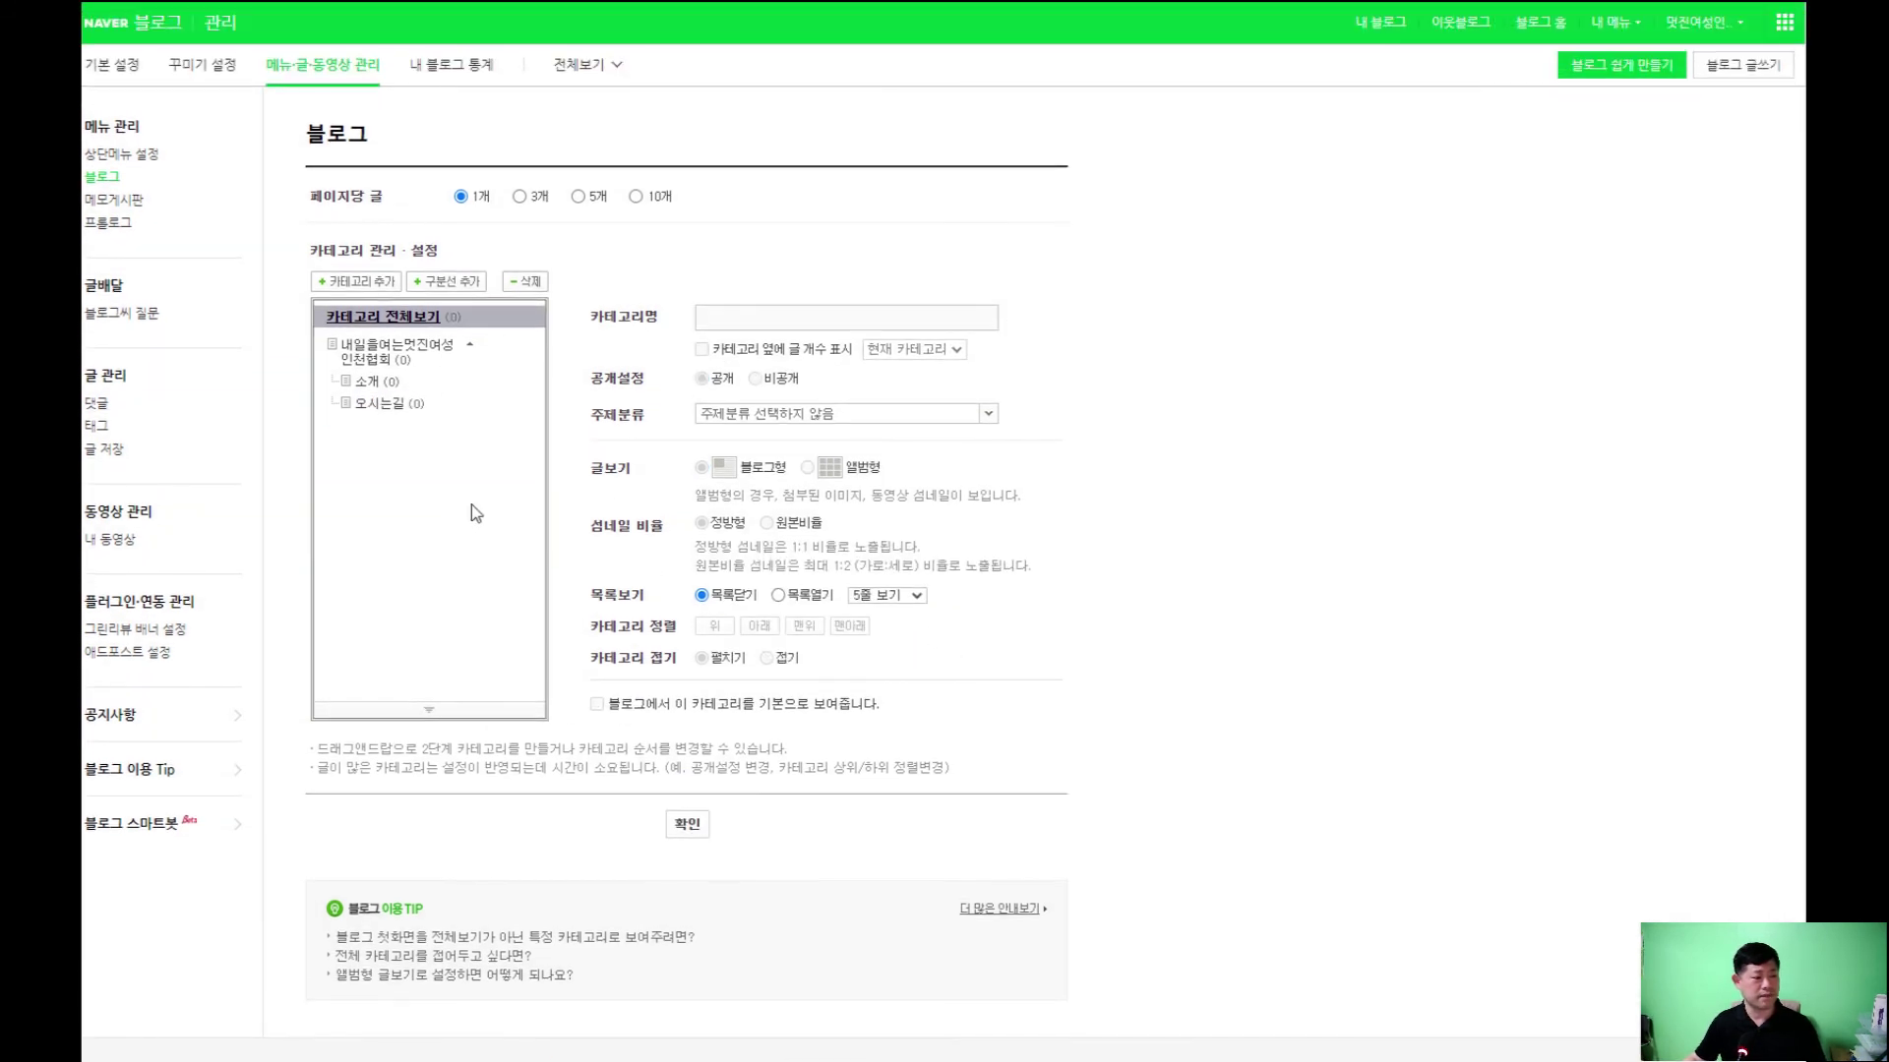
left_click(1387, 30)
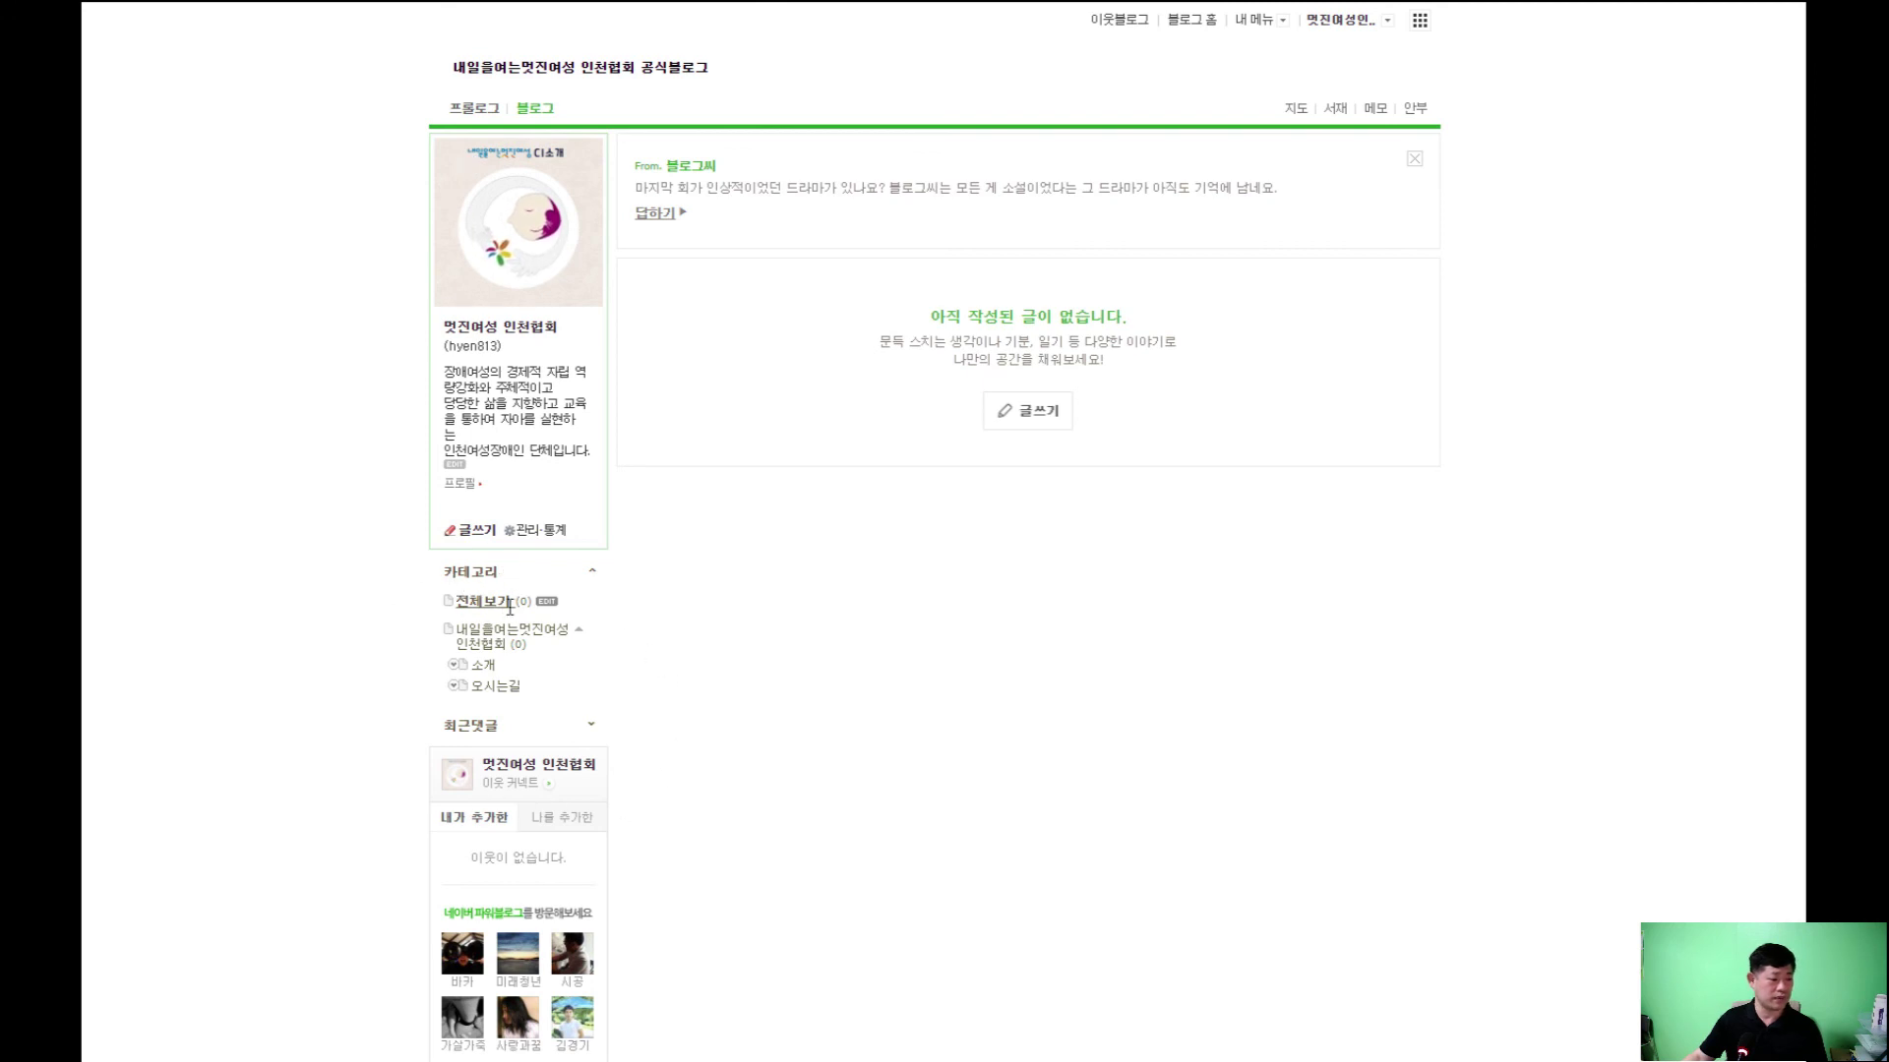
scroll(649, 608, "down", 4)
scroll(691, 620, "up", 4)
scroll(721, 605, "down", 9)
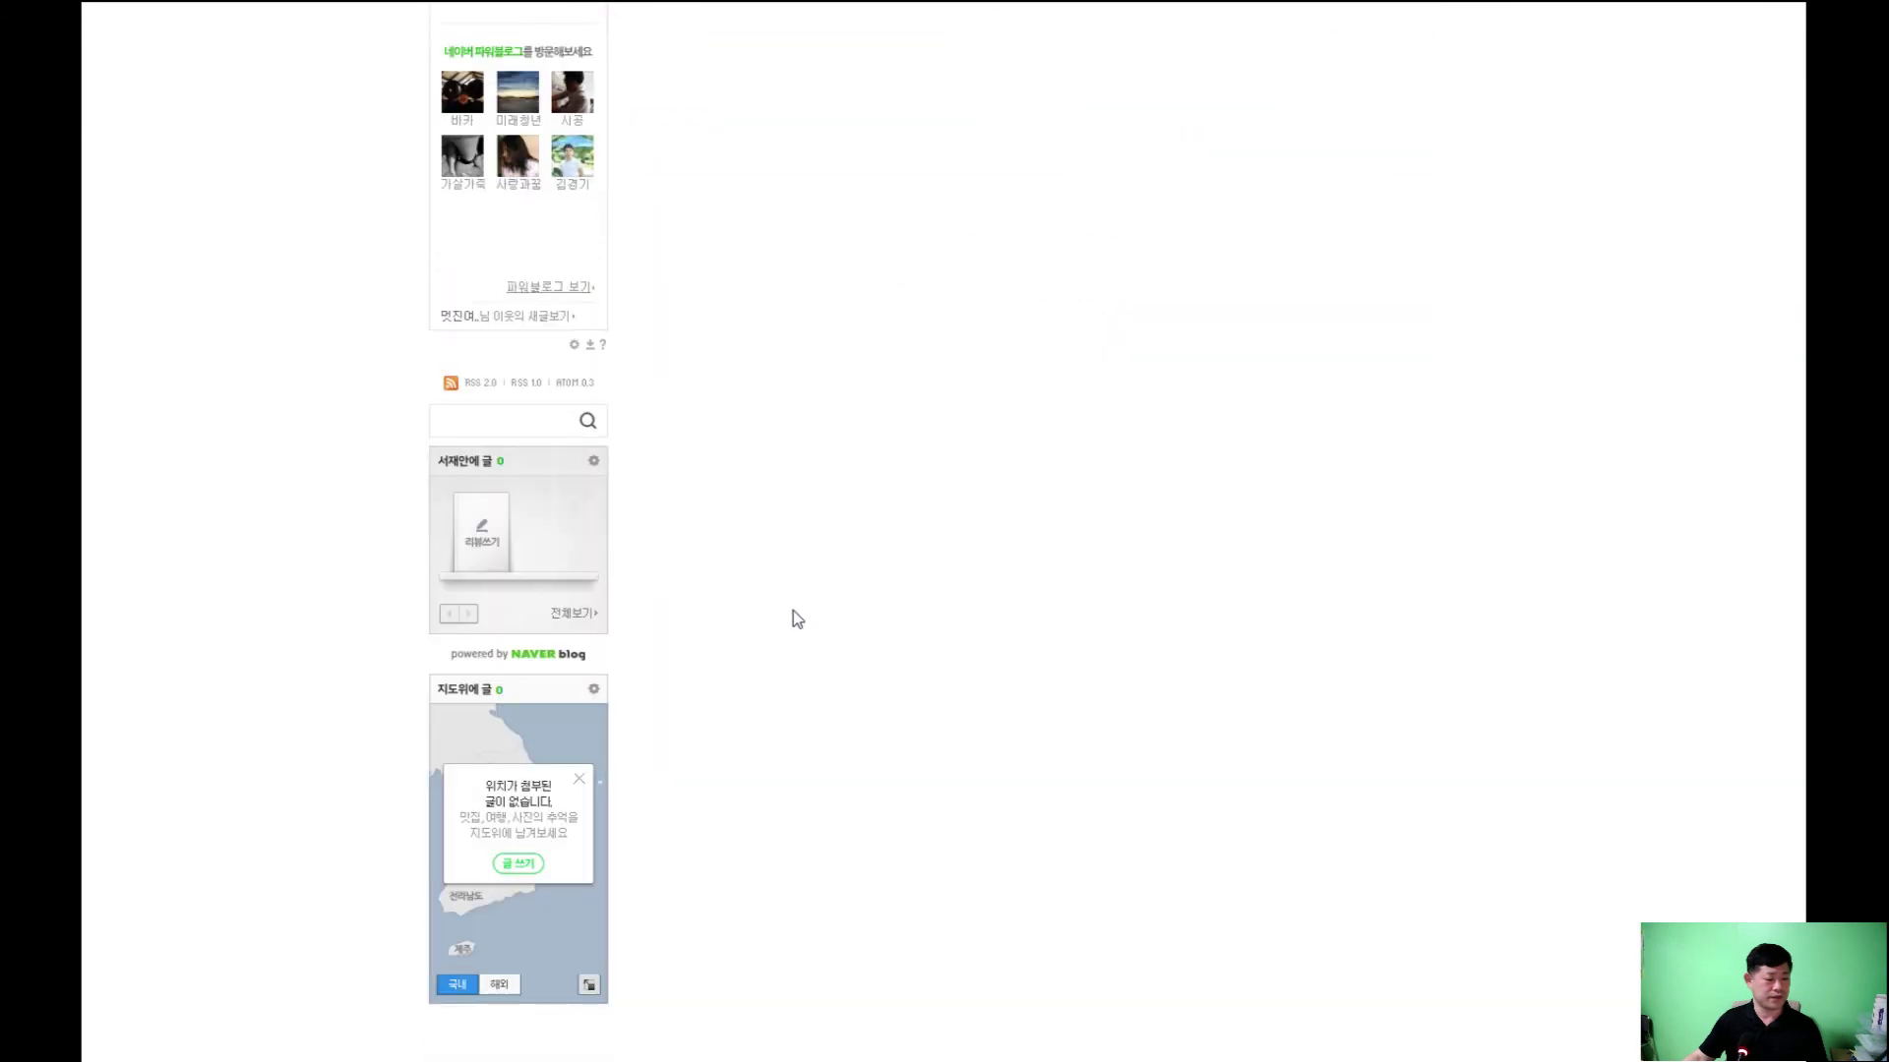
Return to the blog's management pages and review the top menu, 블로그 category, 메모게시판 and 프롤로그 settings
scroll(1446, 635, "up", 9)
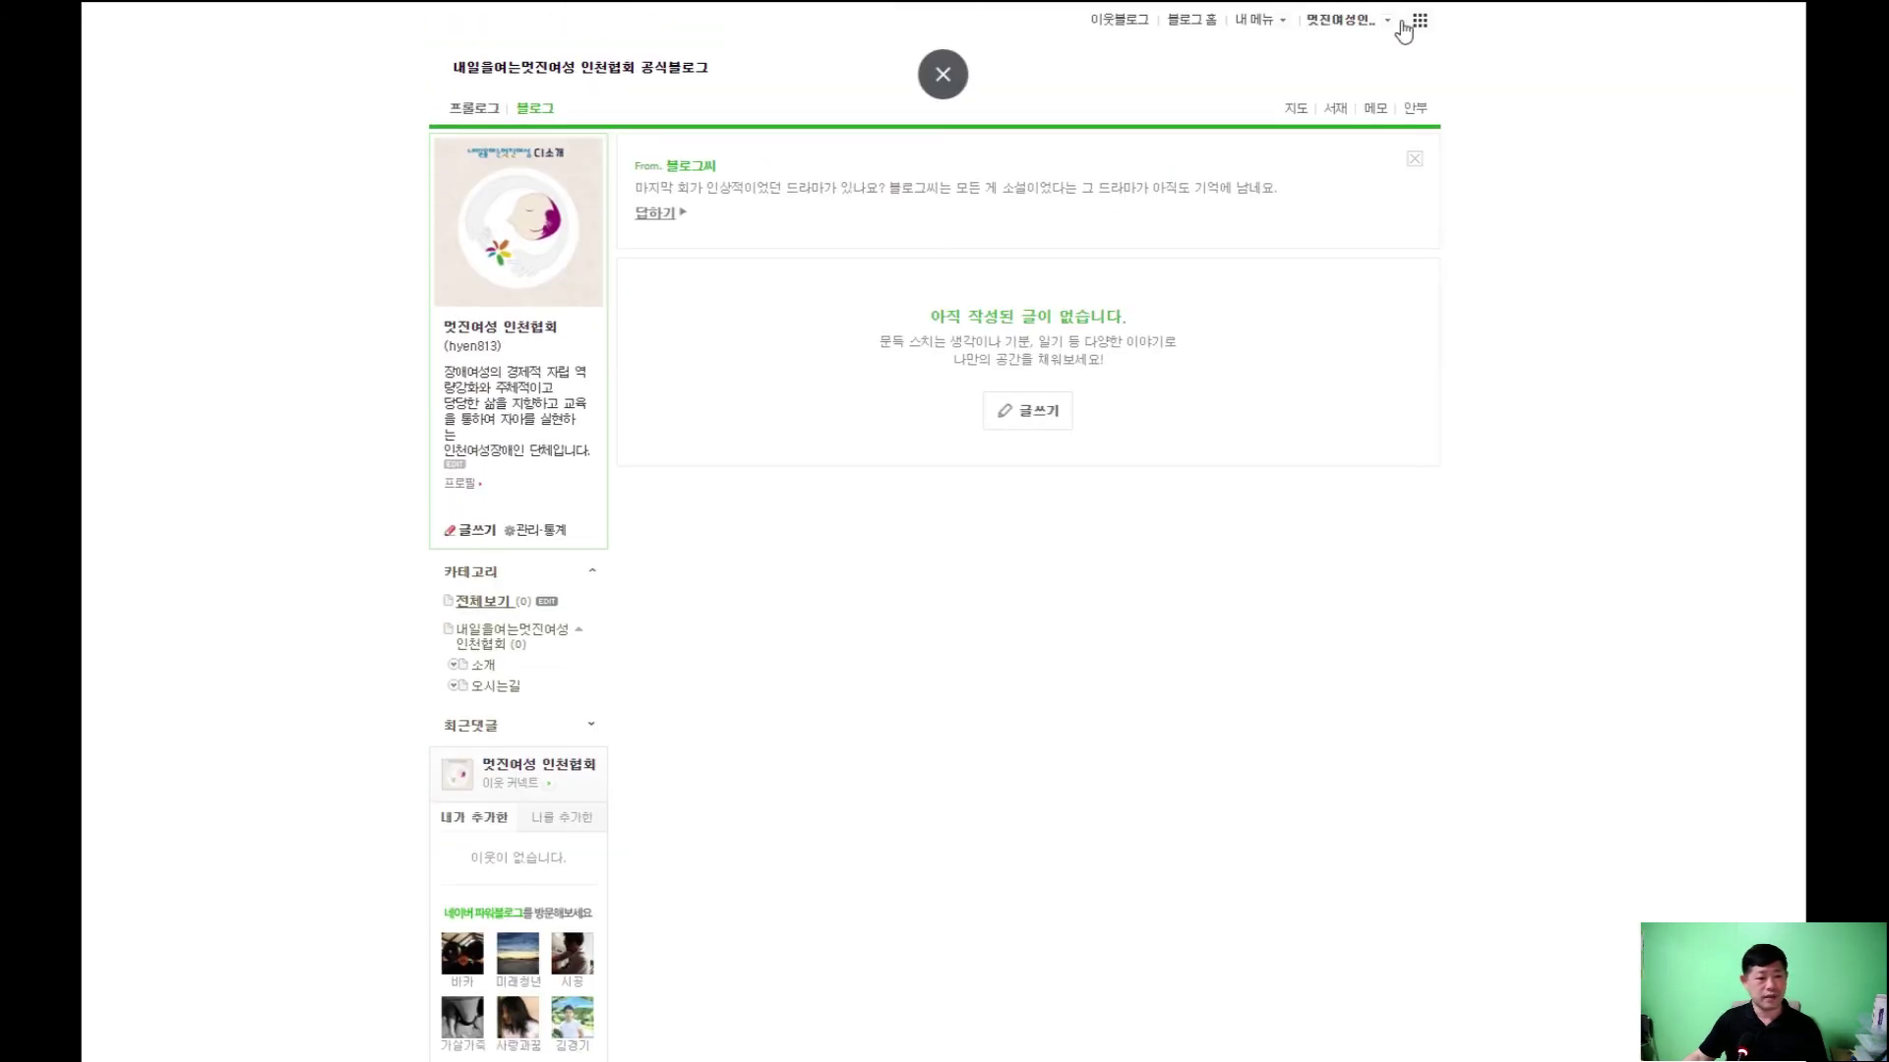
left_click(1387, 22)
left_click(1278, 22)
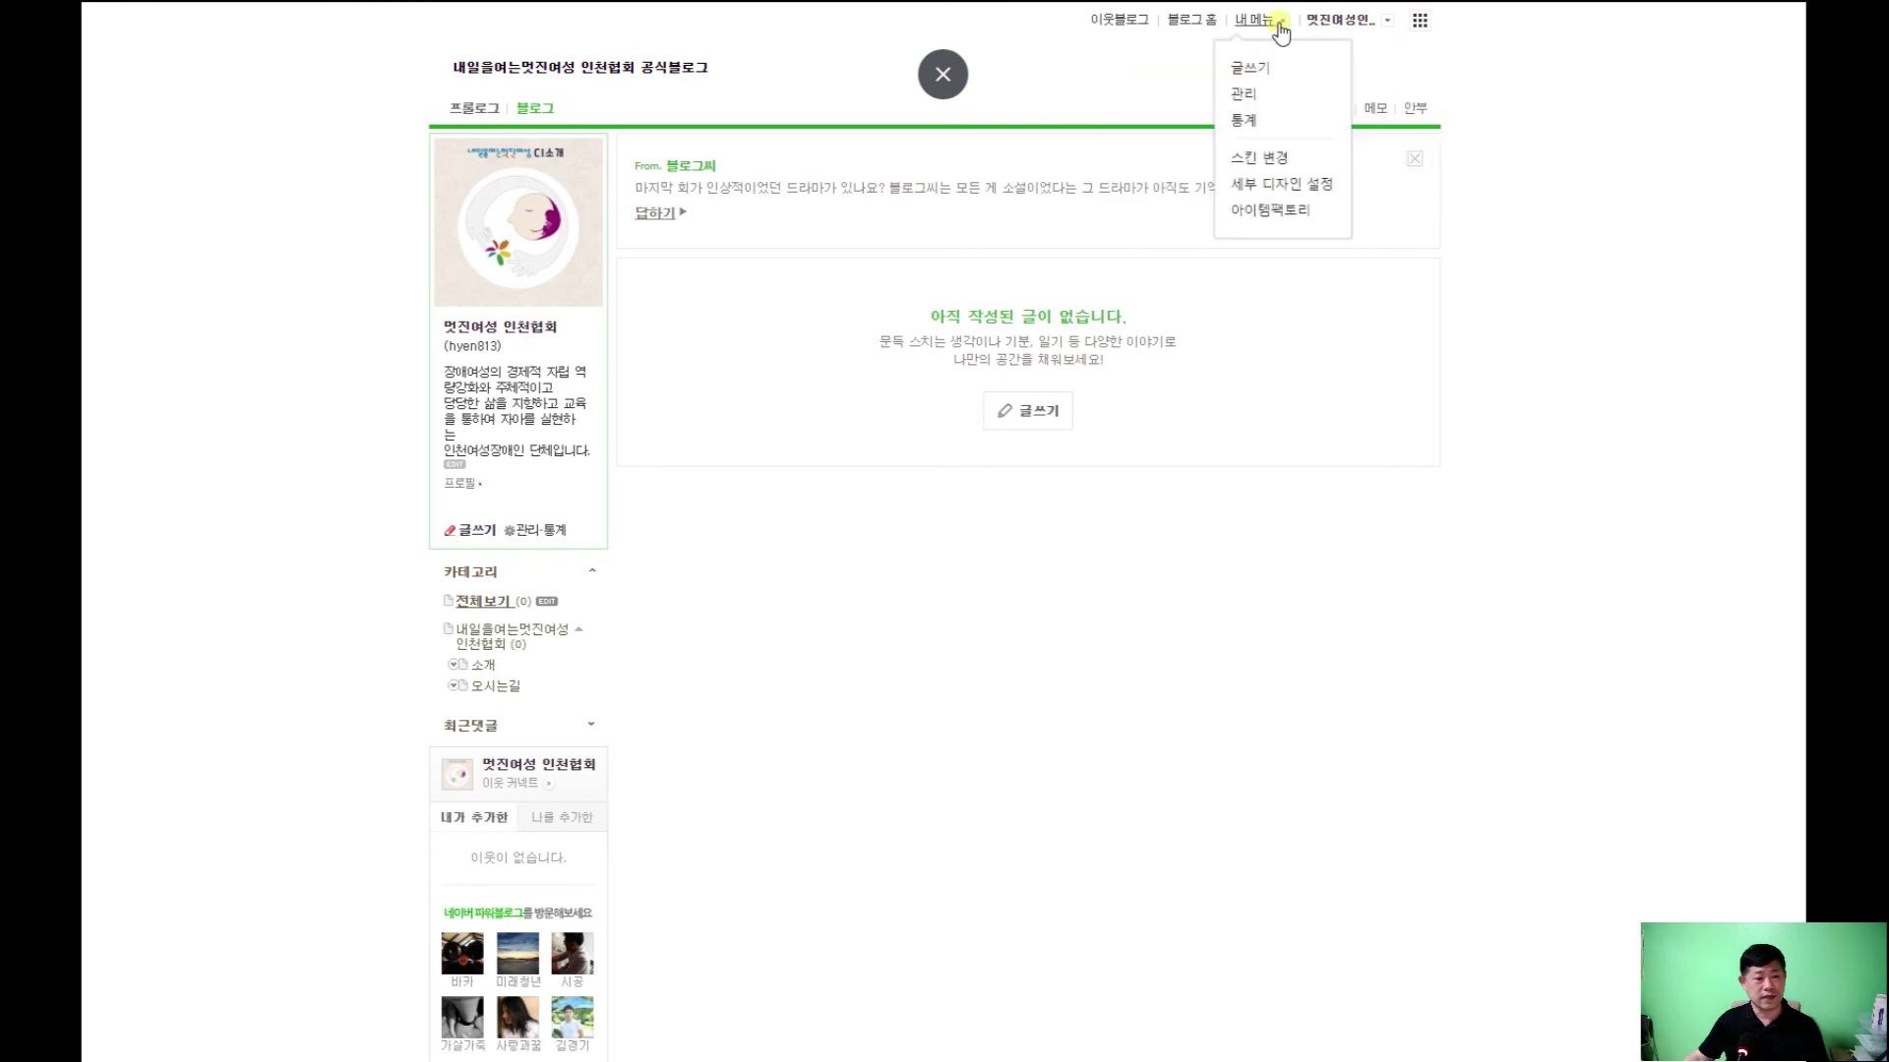
left_click(1246, 95)
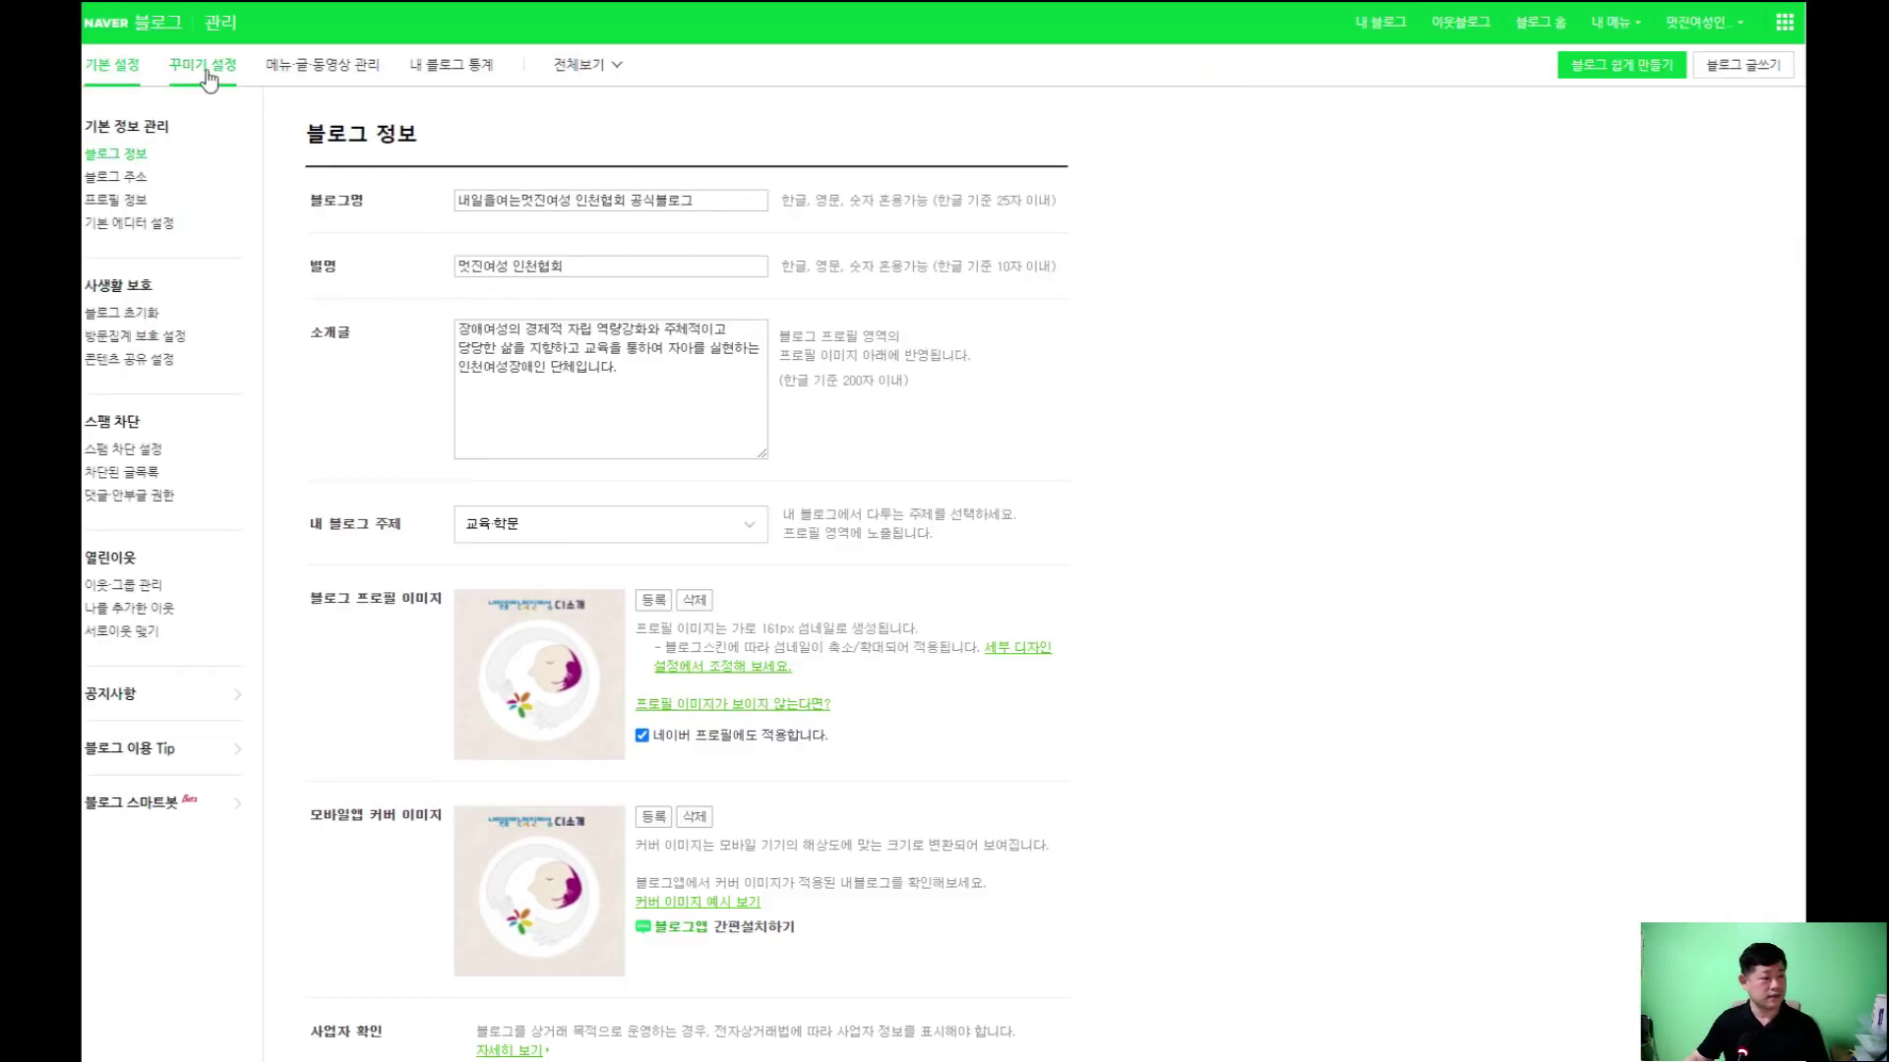
left_click(287, 66)
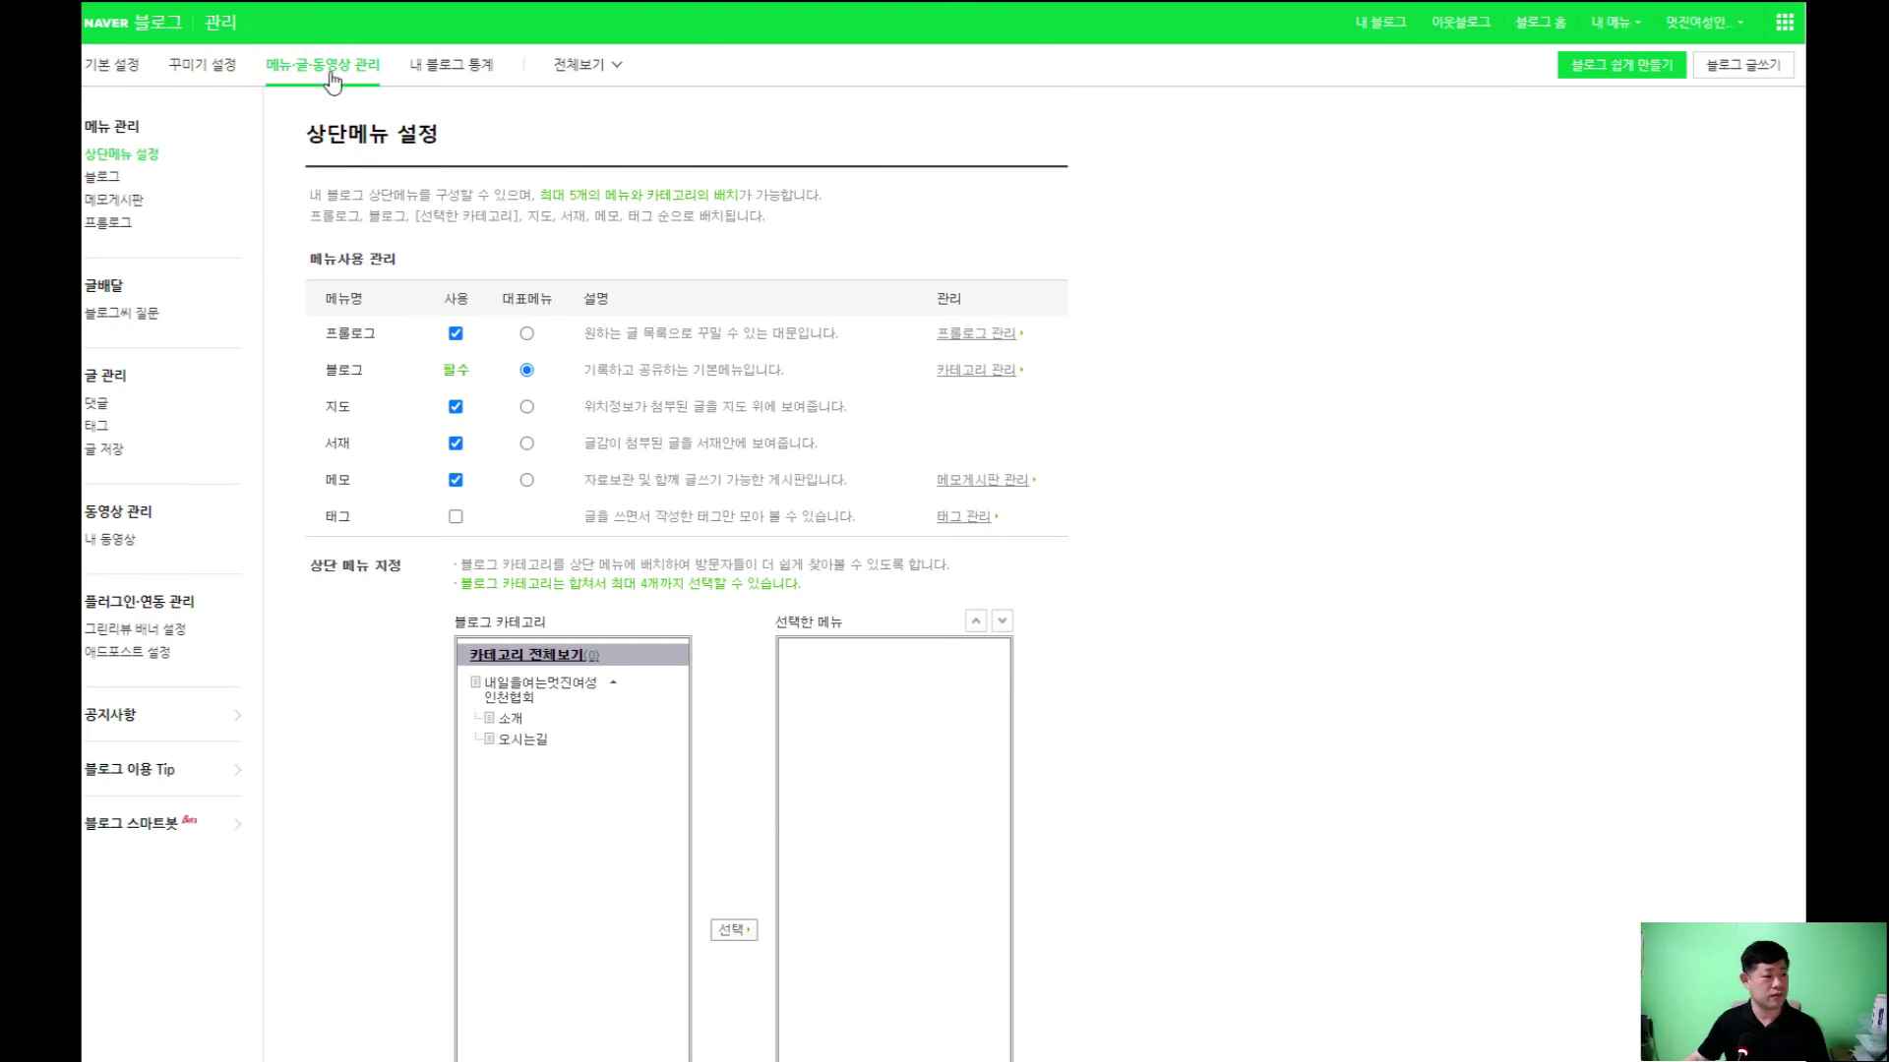
left_click(106, 181)
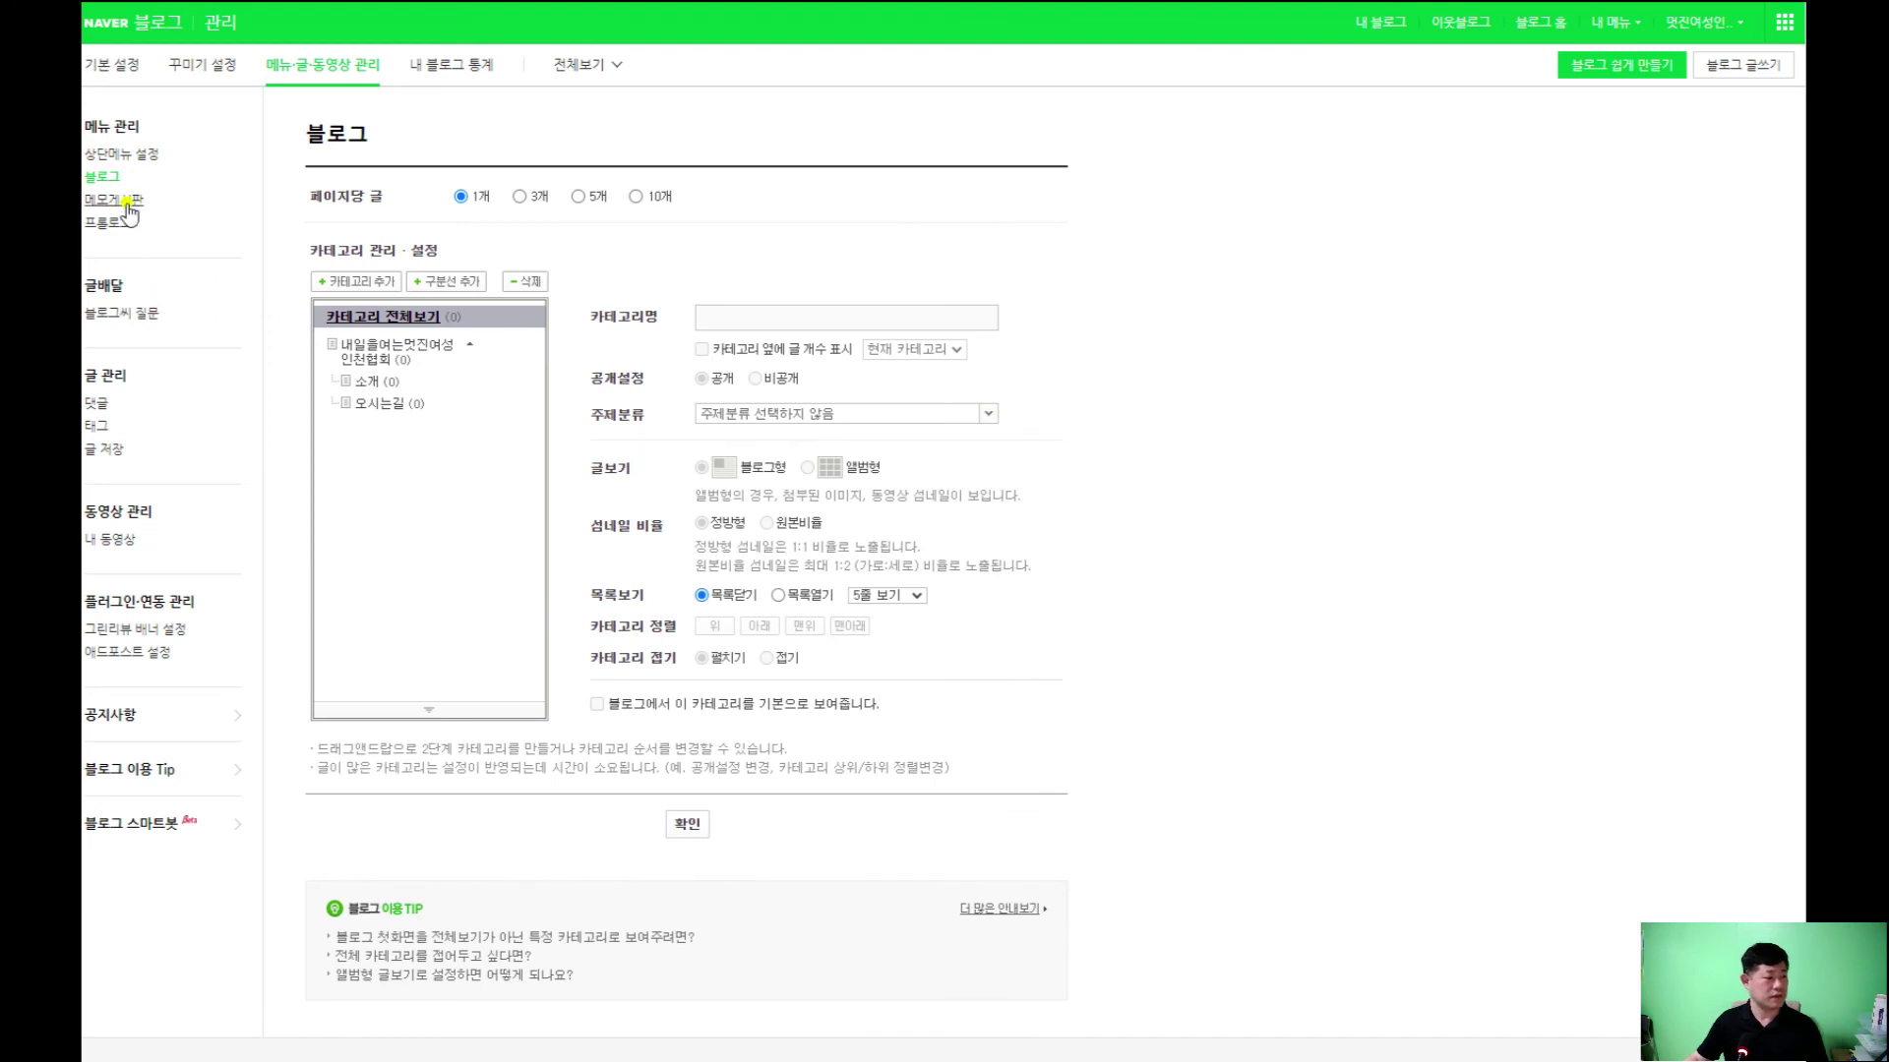
left_click(127, 202)
left_click(110, 223)
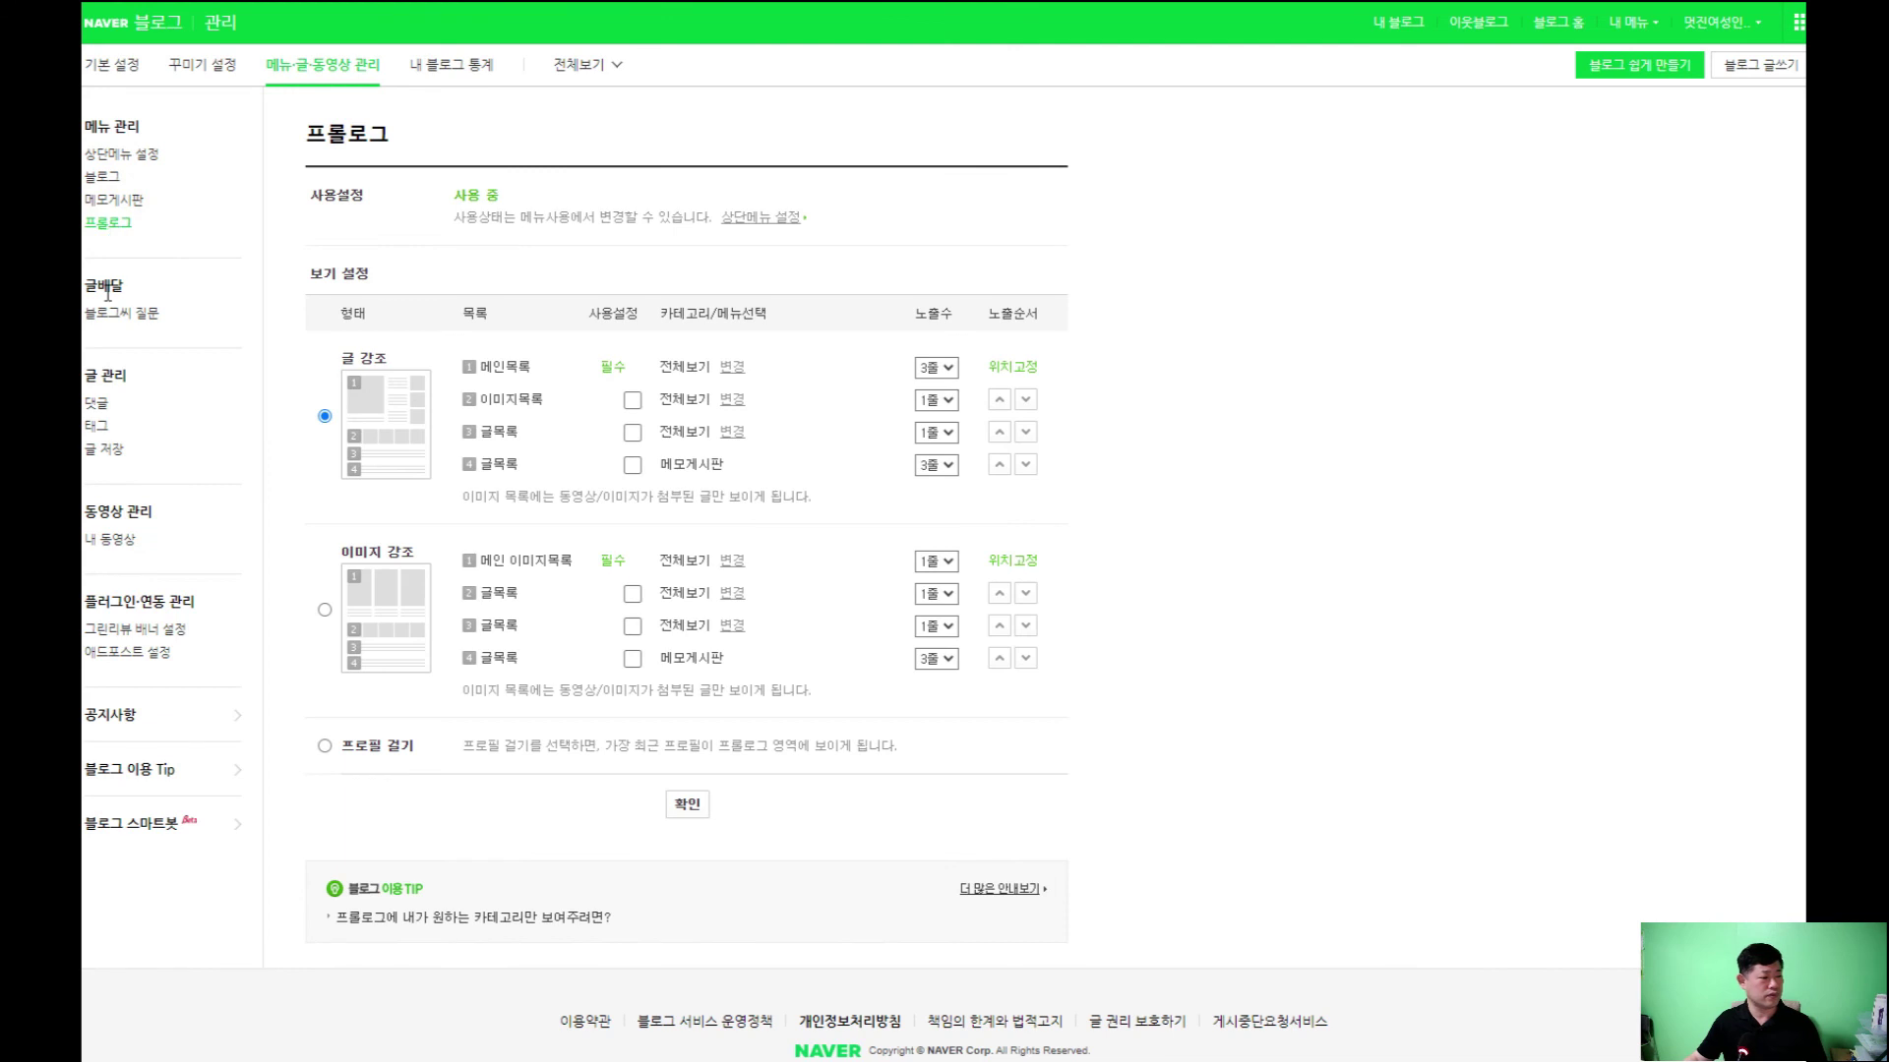
Set the daily question delivery (오늘의 질문 배달) of 블로그씨 질문 to 배달중지 and save the setting
left_click(119, 324)
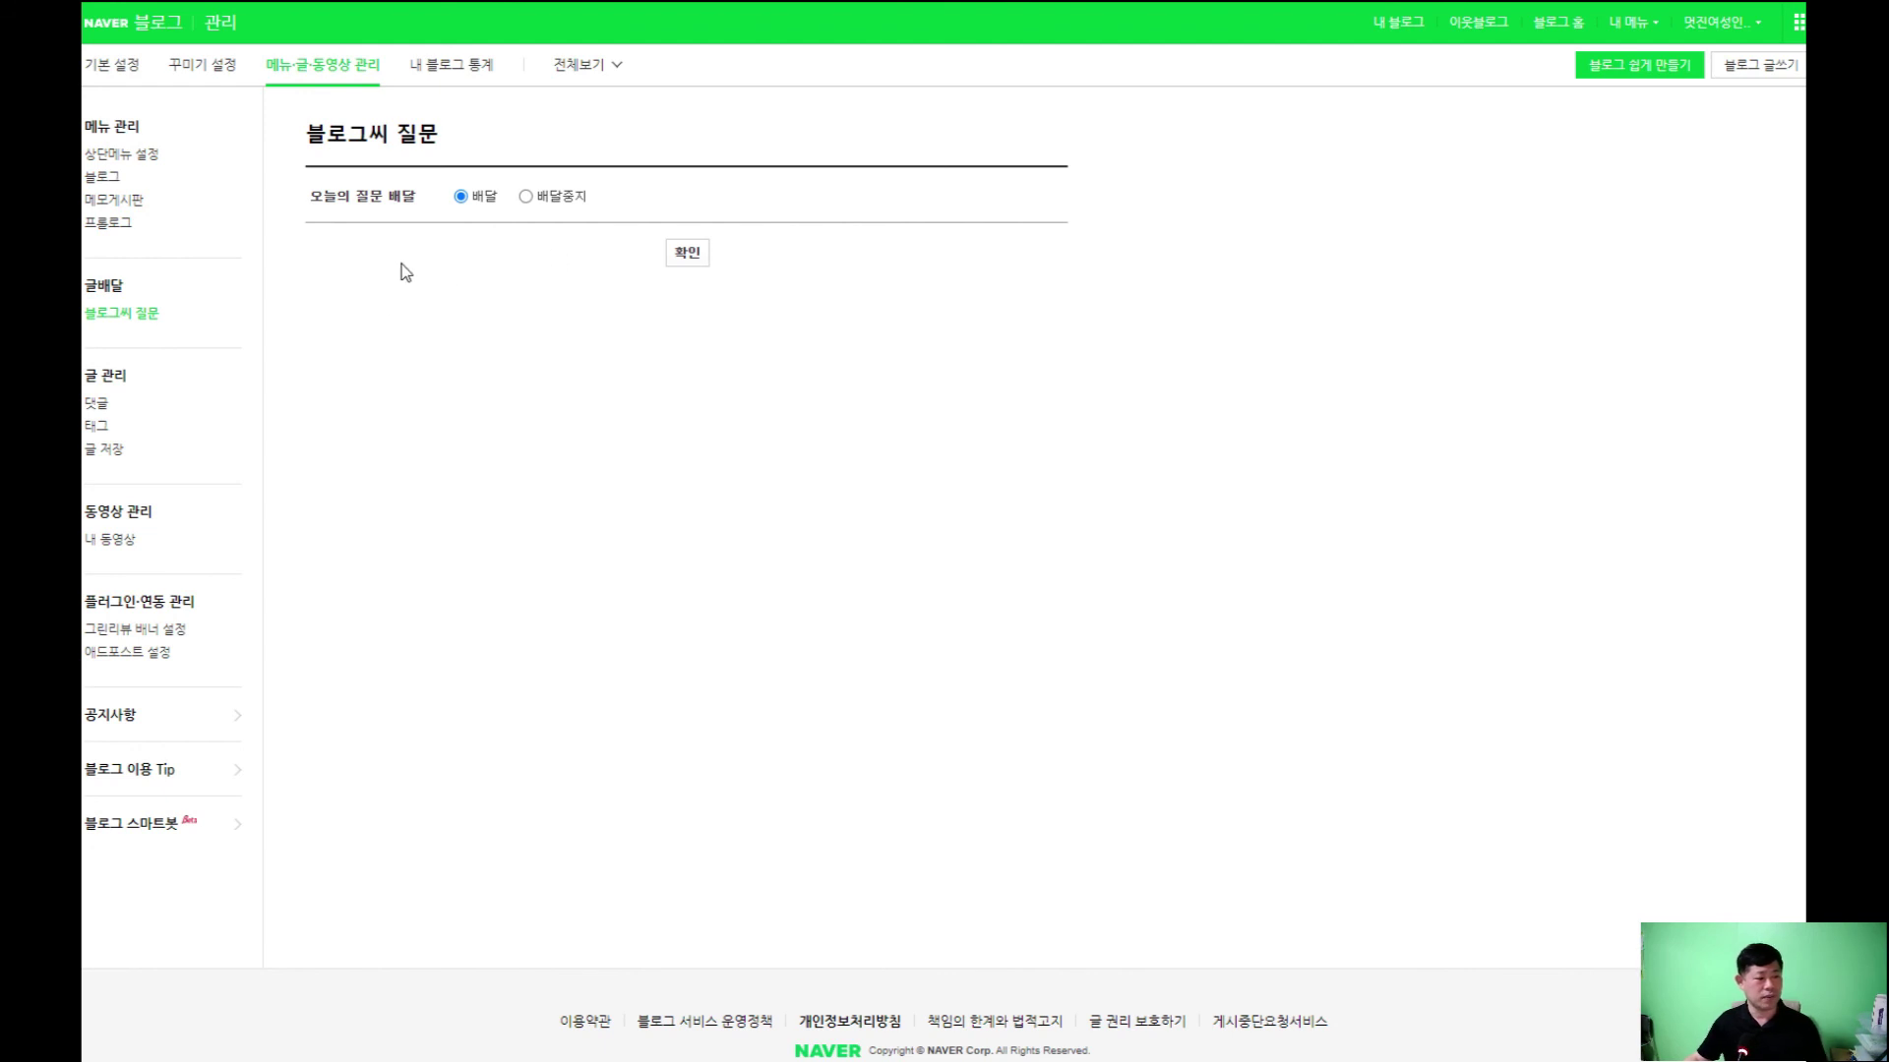
left_click(526, 197)
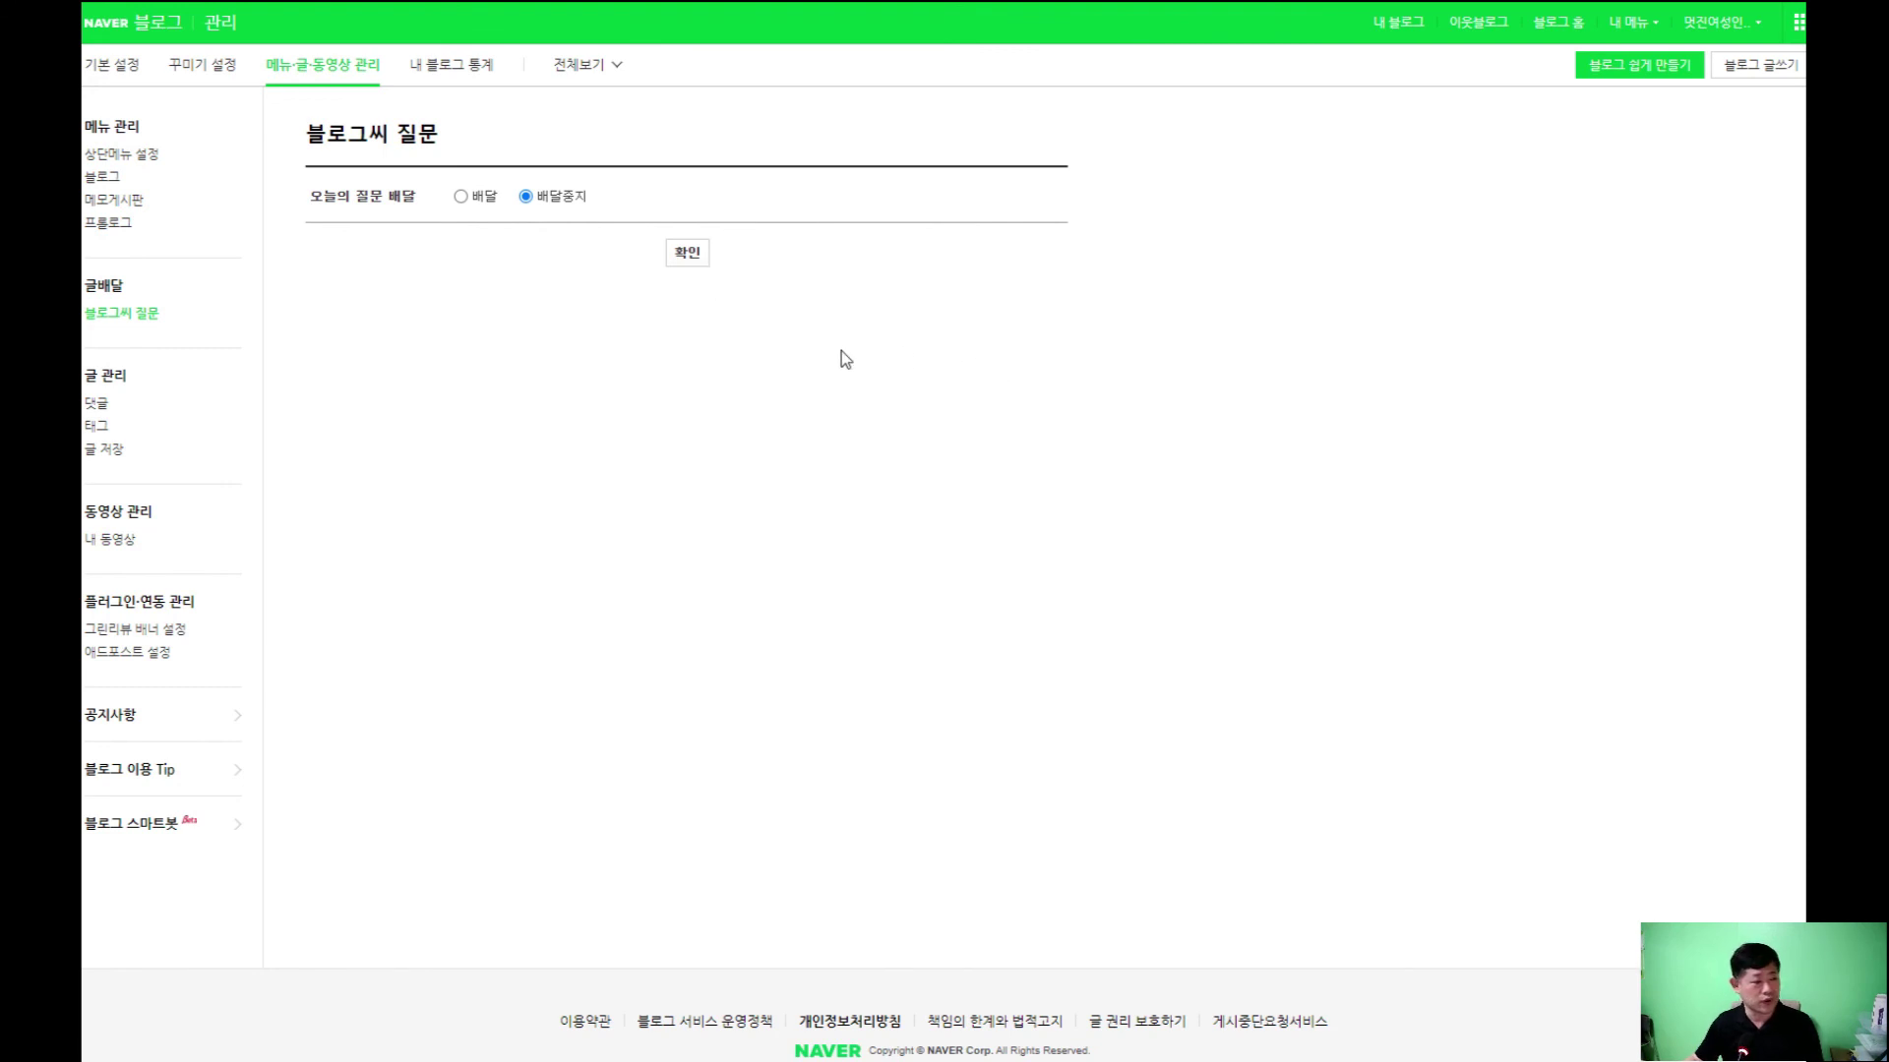
left_click(688, 253)
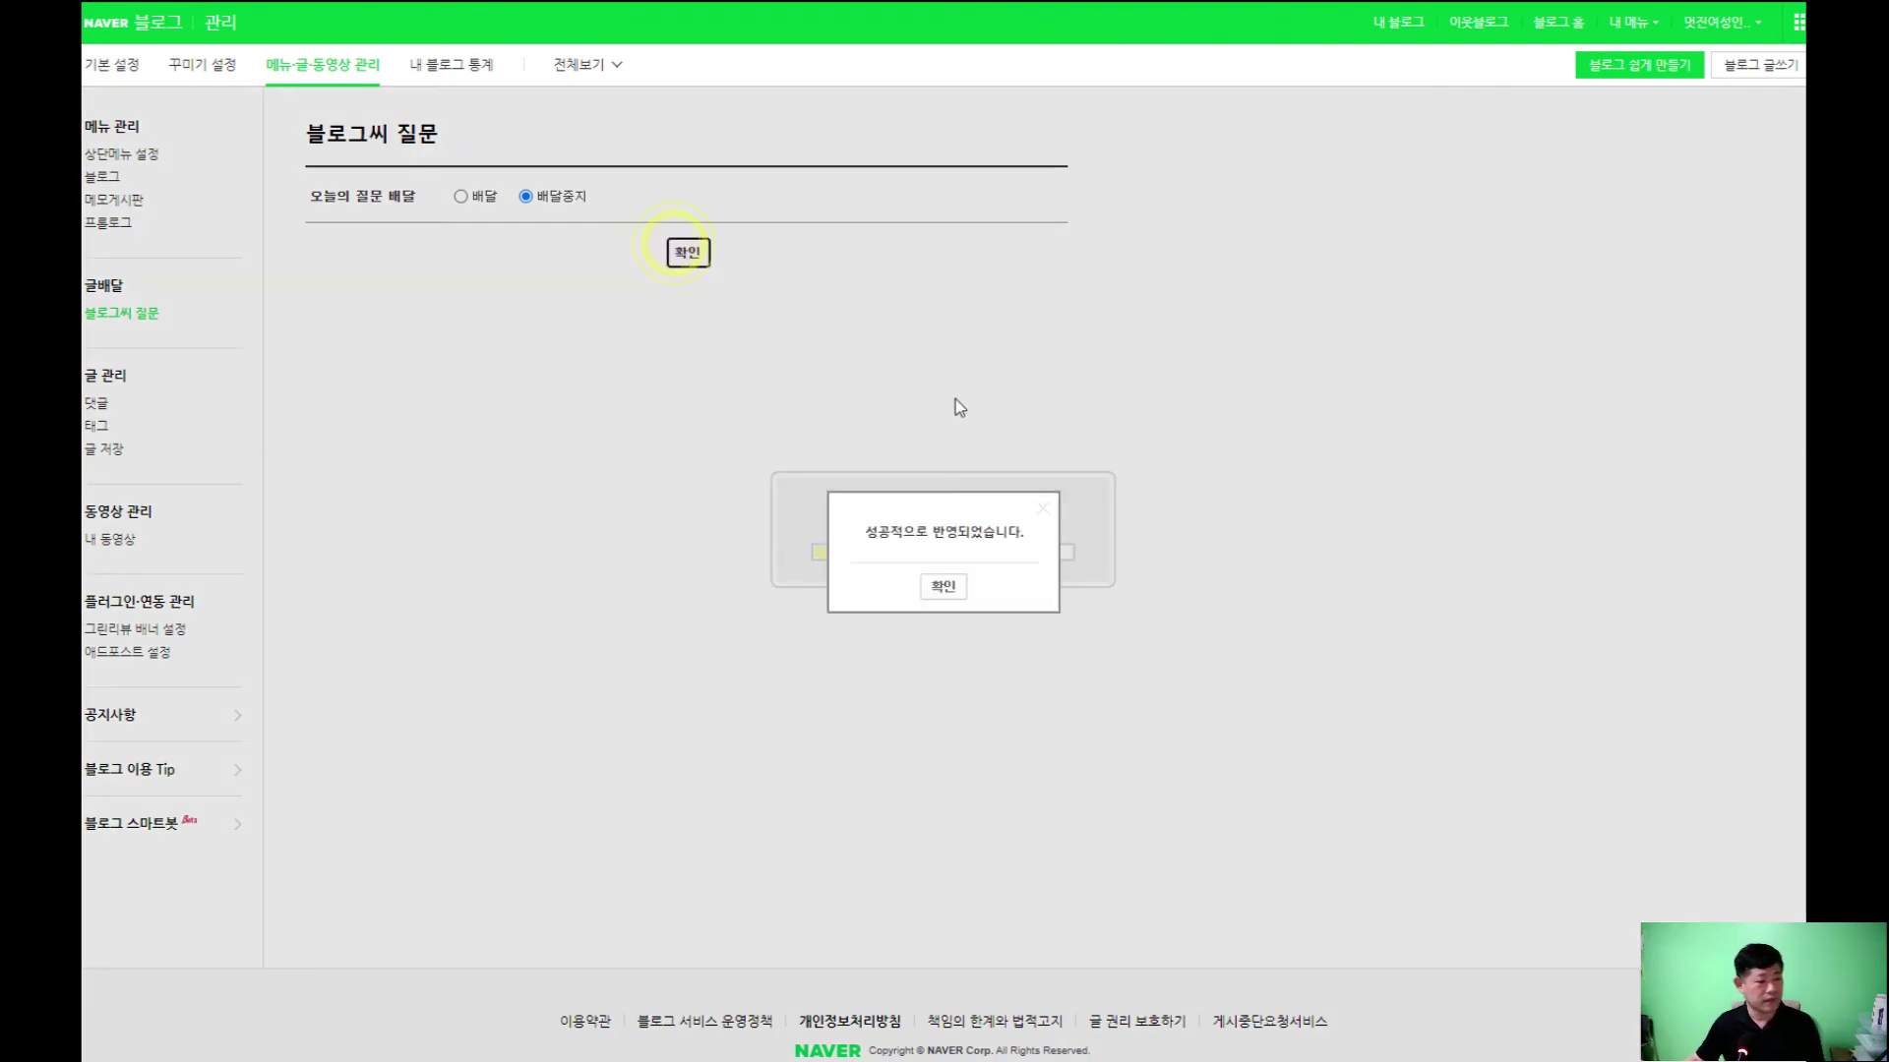
left_click(944, 586)
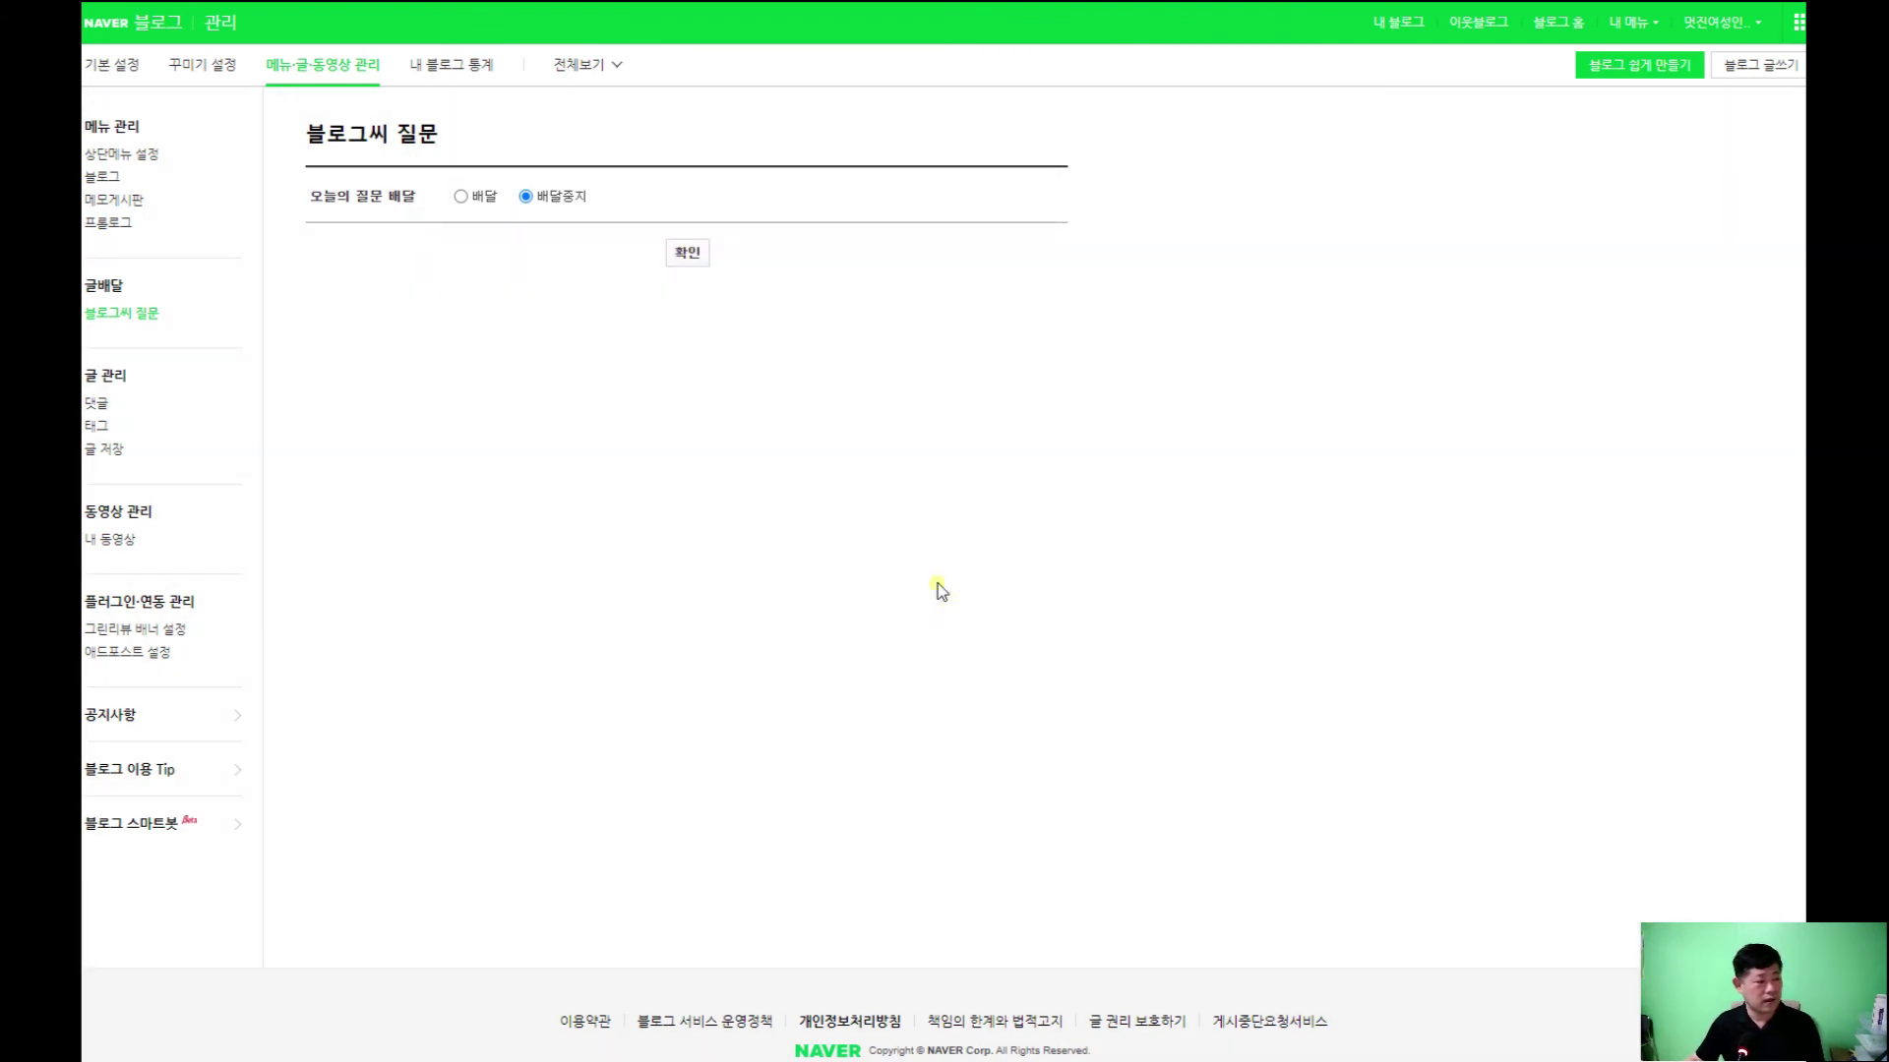
Check the 내 동영상 page and review the blog statistics, including 일간 현황 and 조회수
left_click(112, 540)
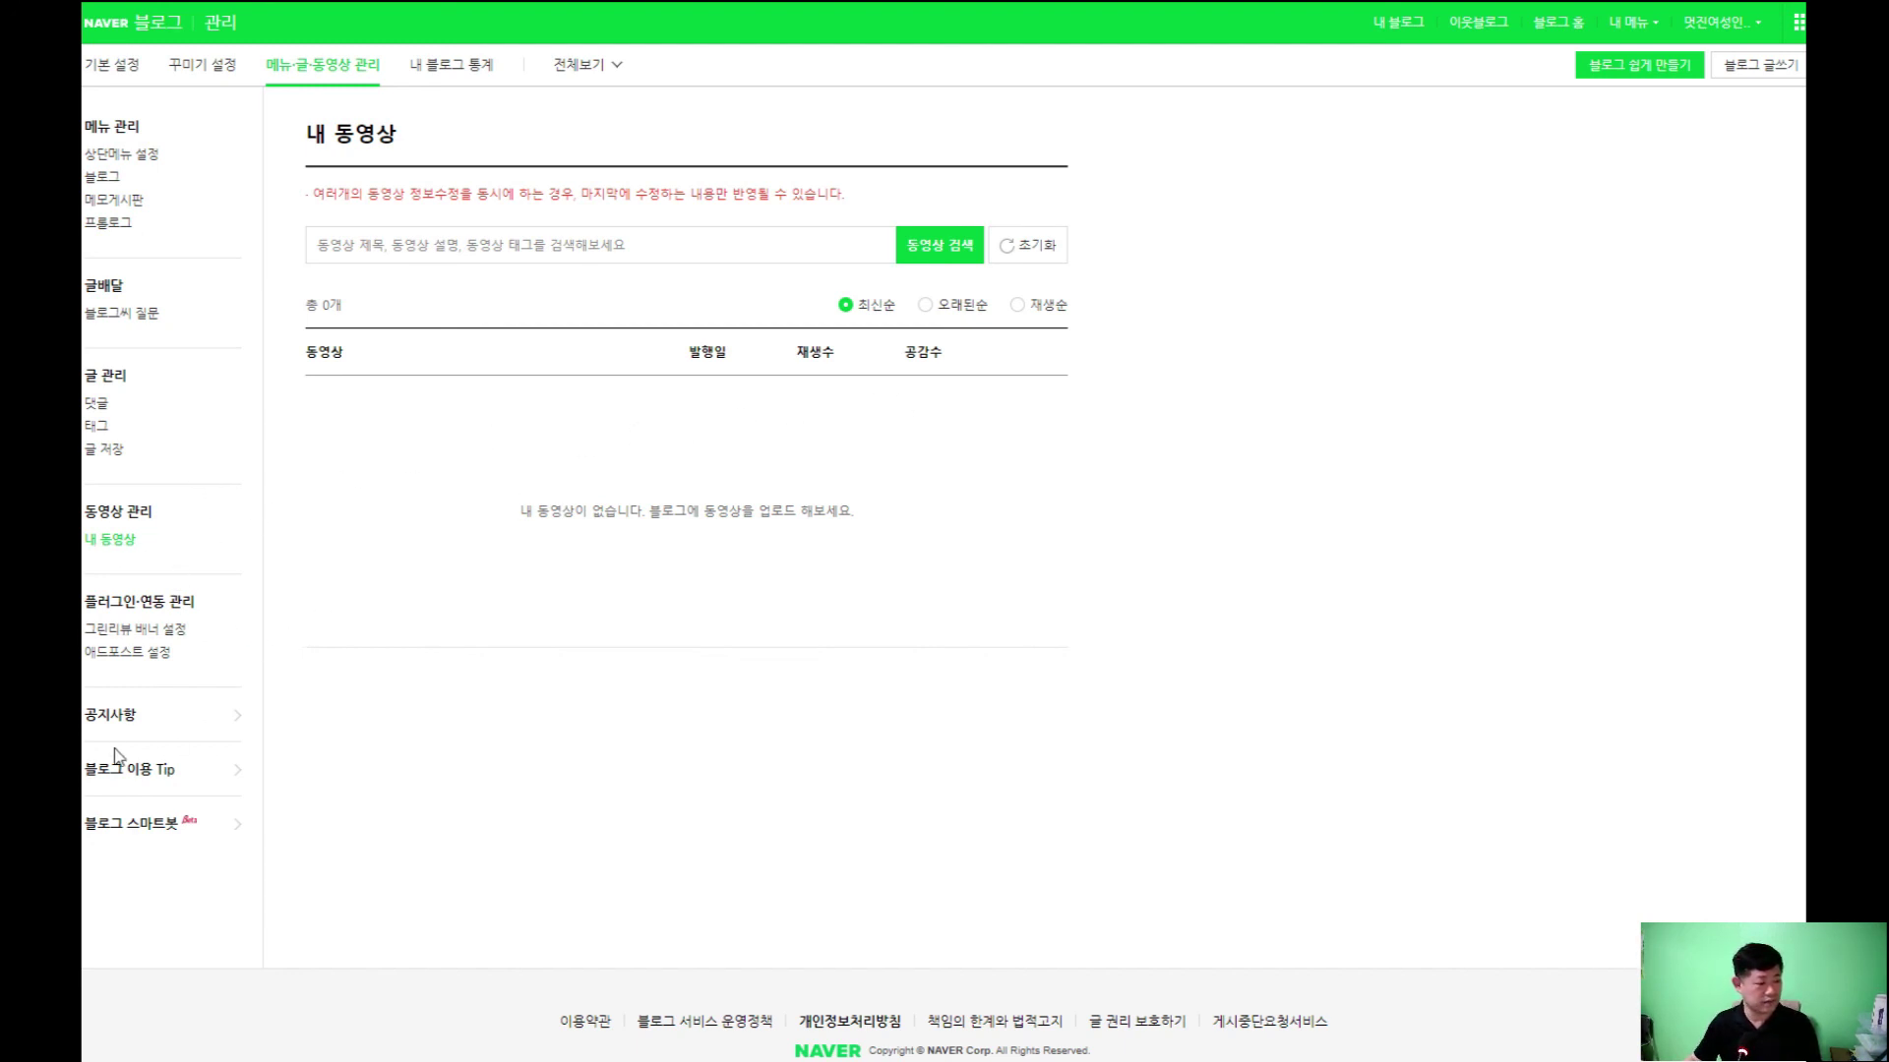
left_click(452, 71)
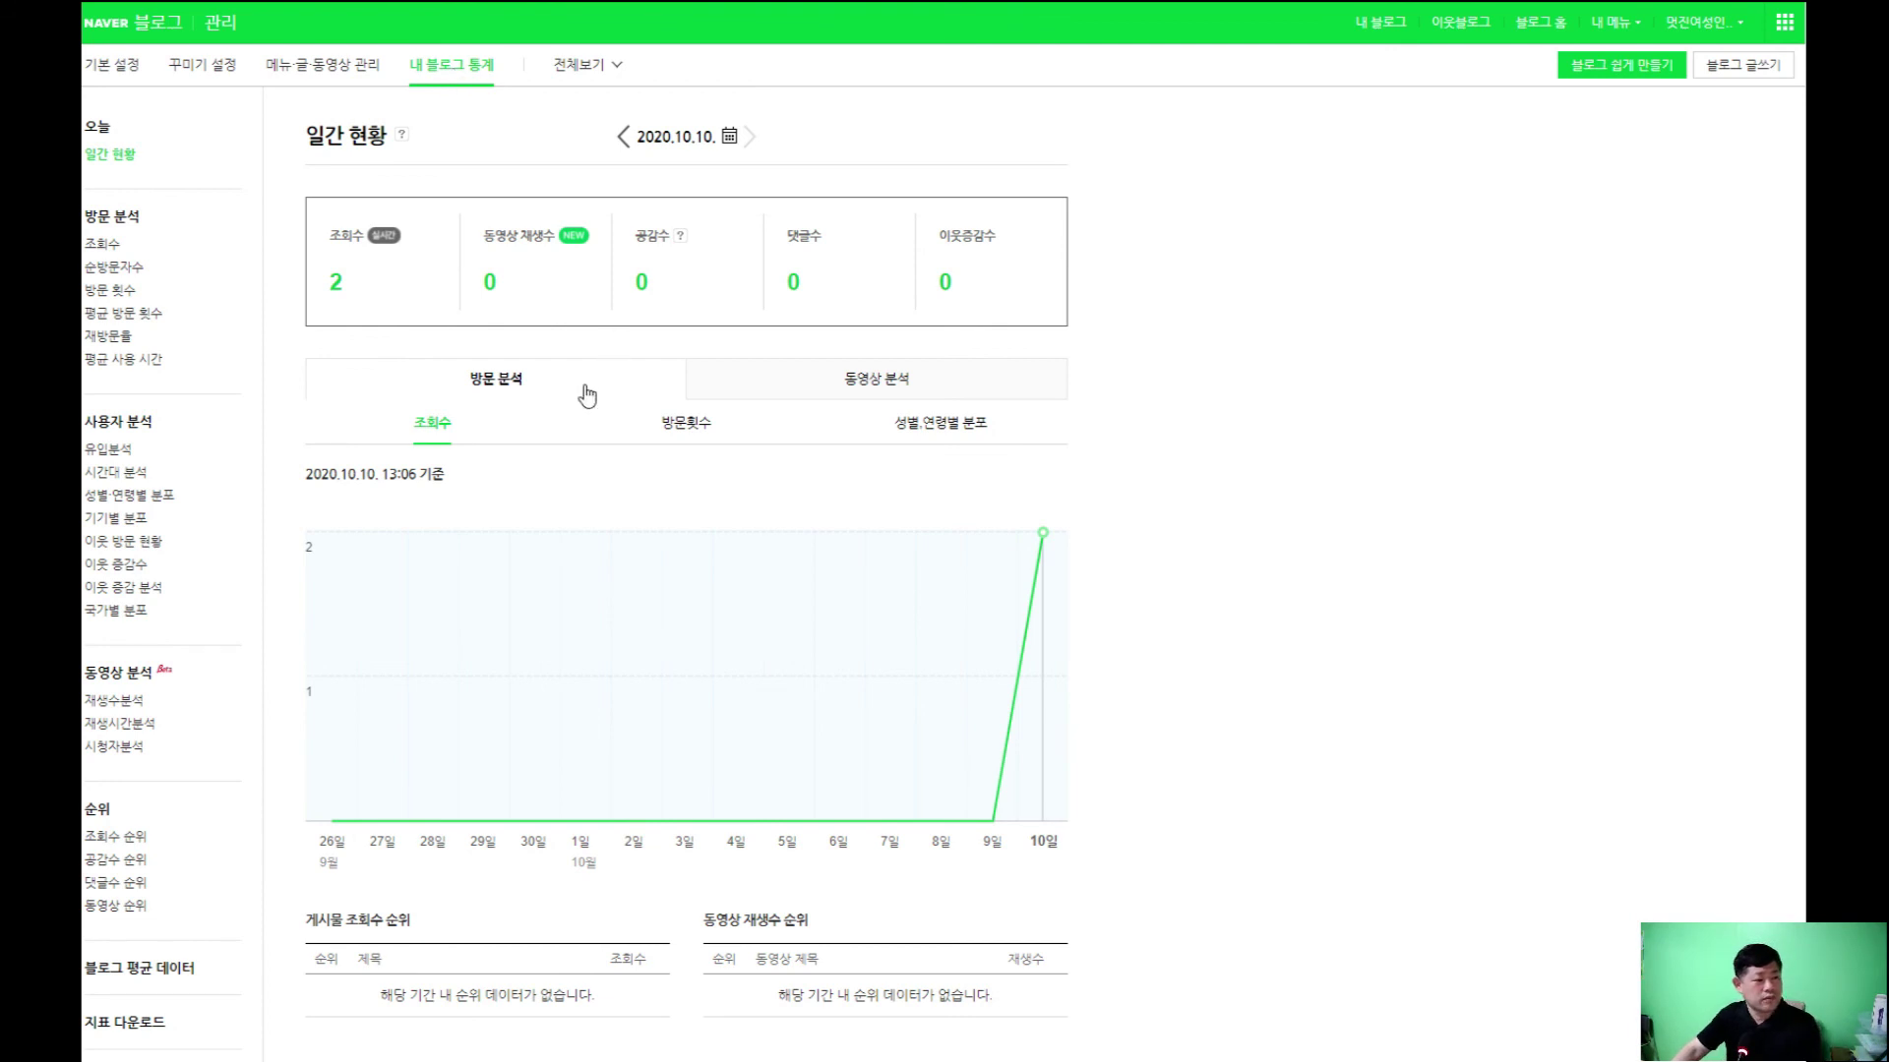
left_click(101, 244)
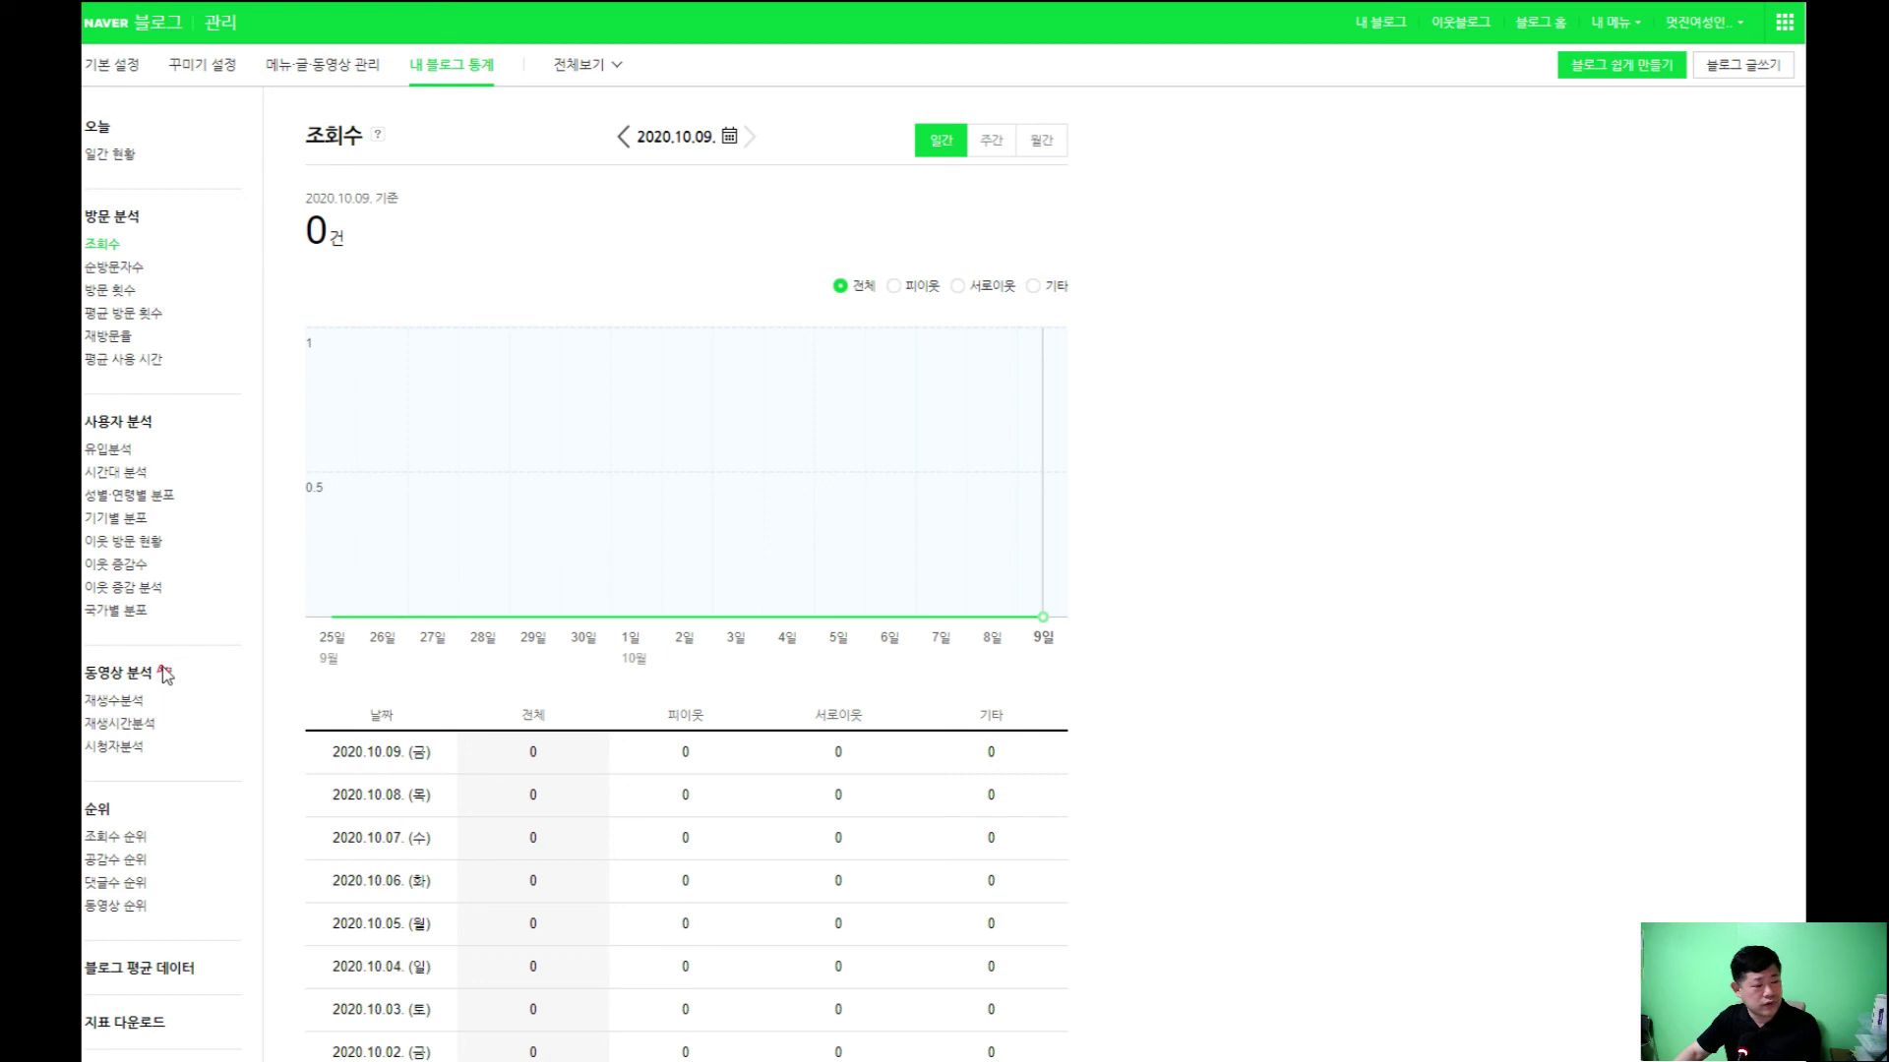
scroll(163, 891, "down", 3)
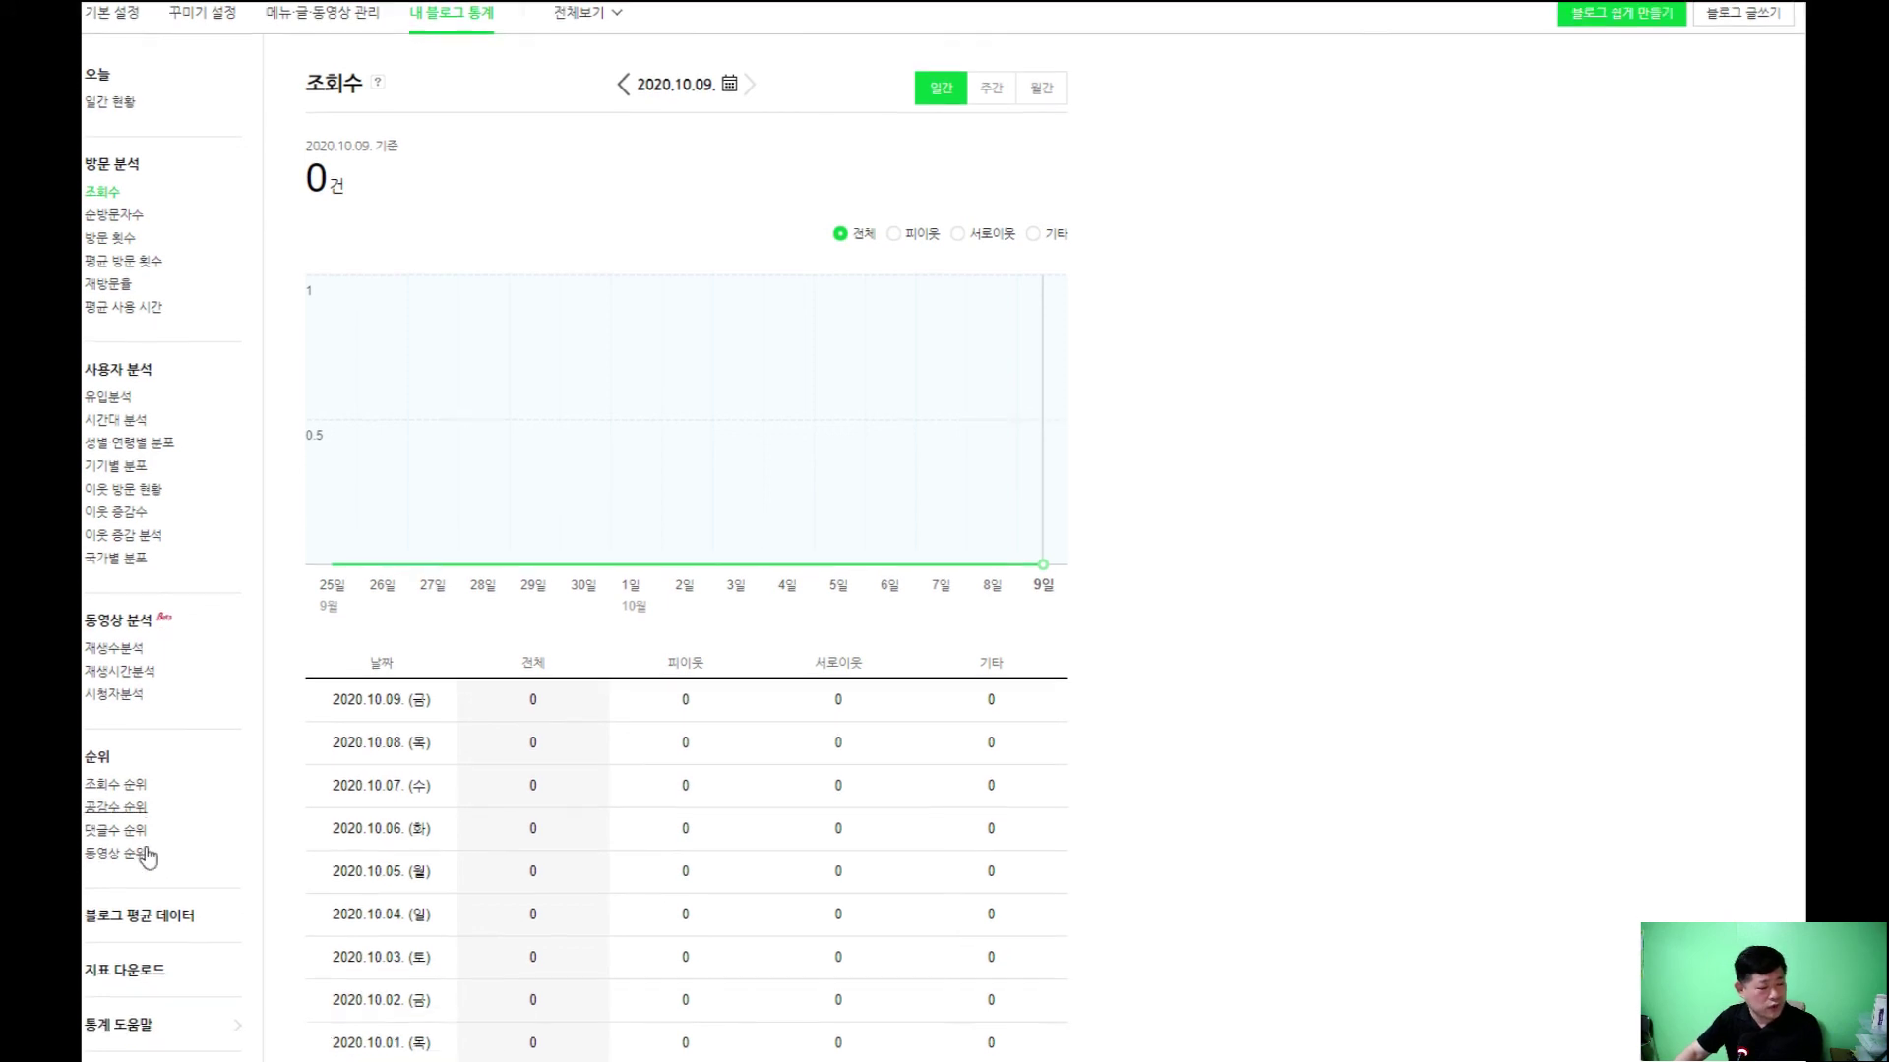
scroll(148, 817, "up", 3)
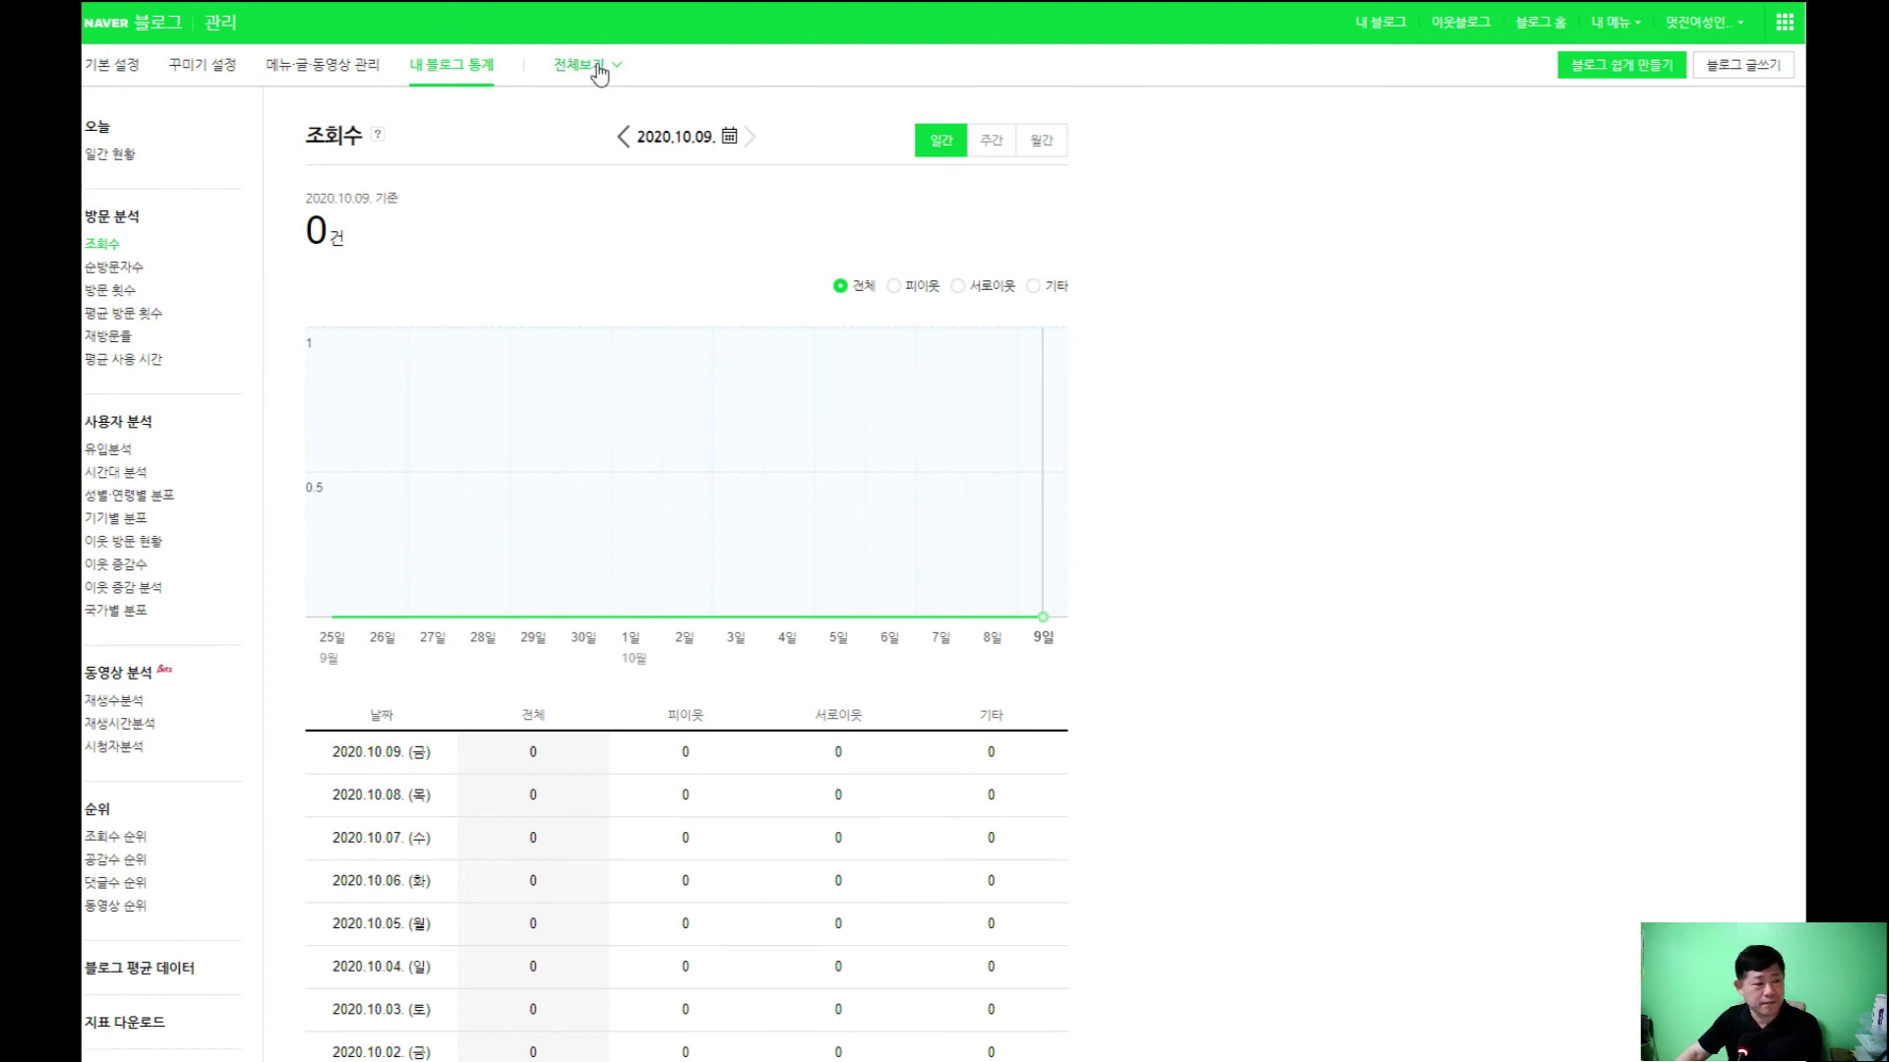
left_click(598, 69)
left_click(481, 75)
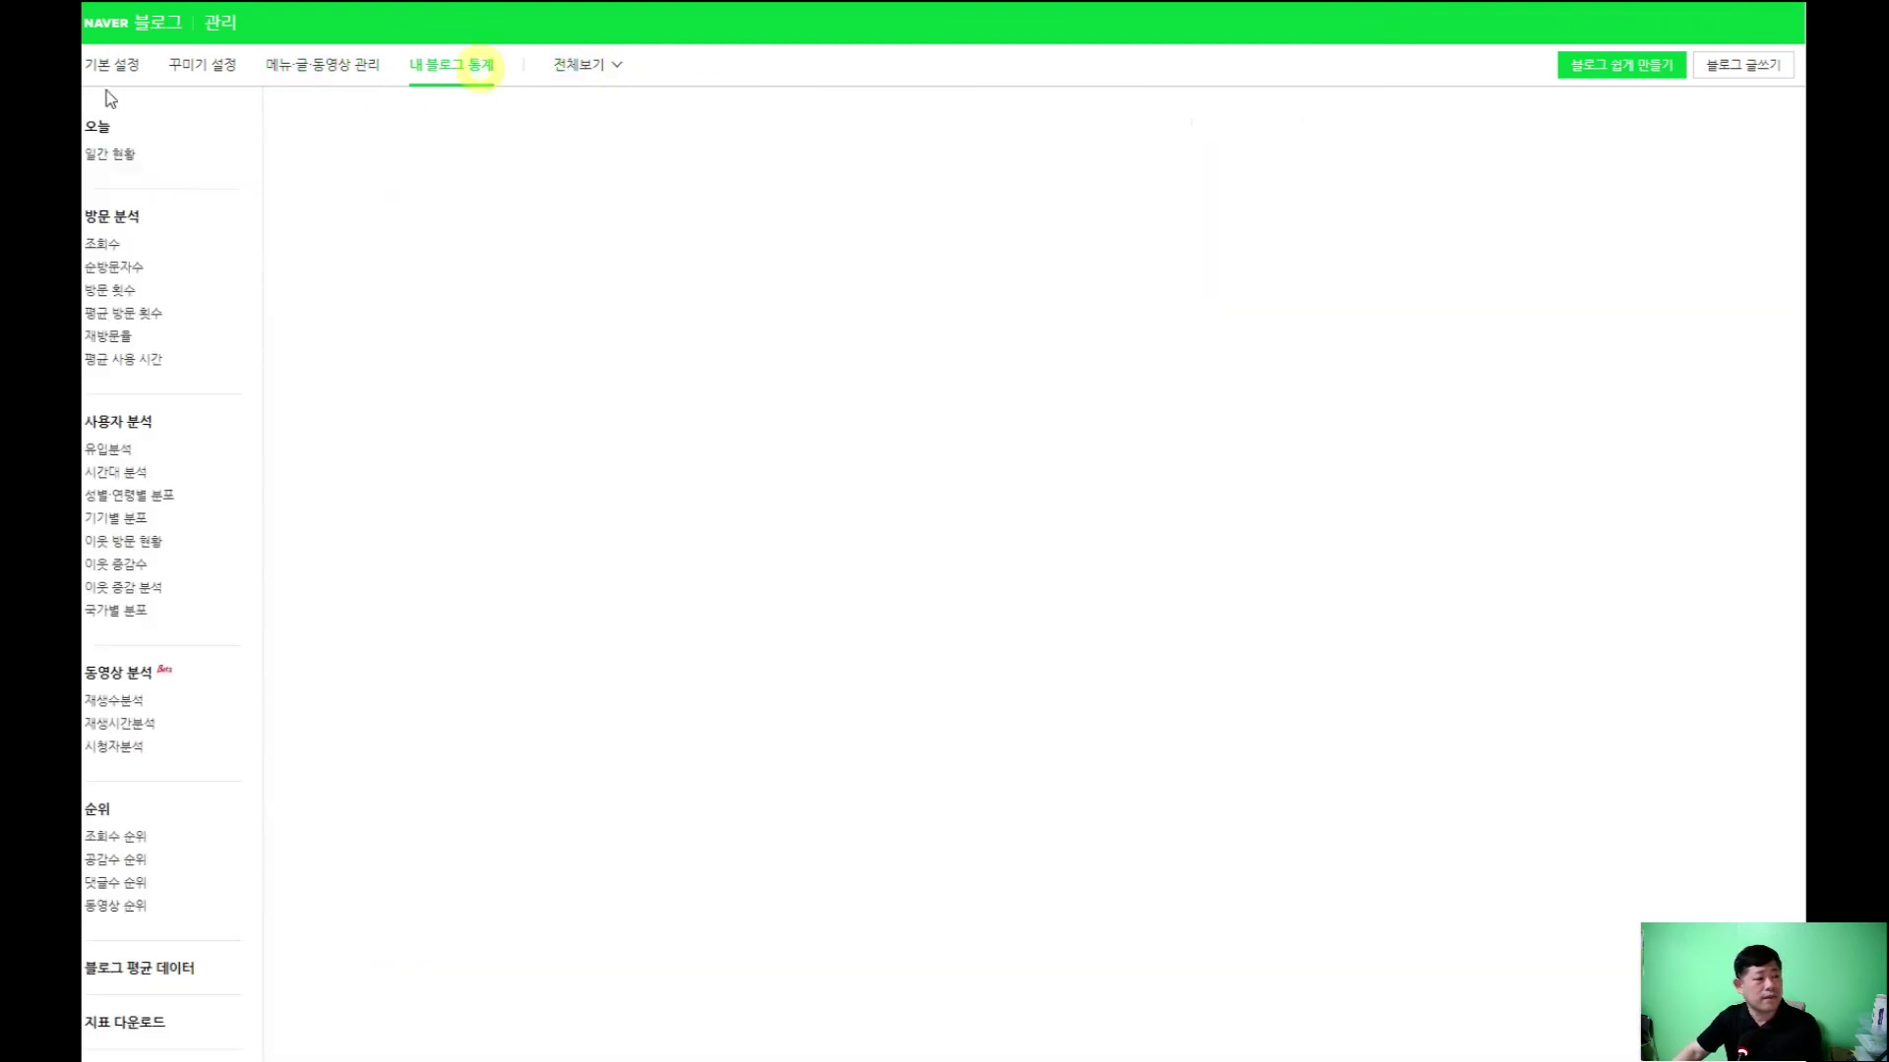
Revisit the 블로그 정보 page in the basic settings and open the blog's own front page
left_click(121, 69)
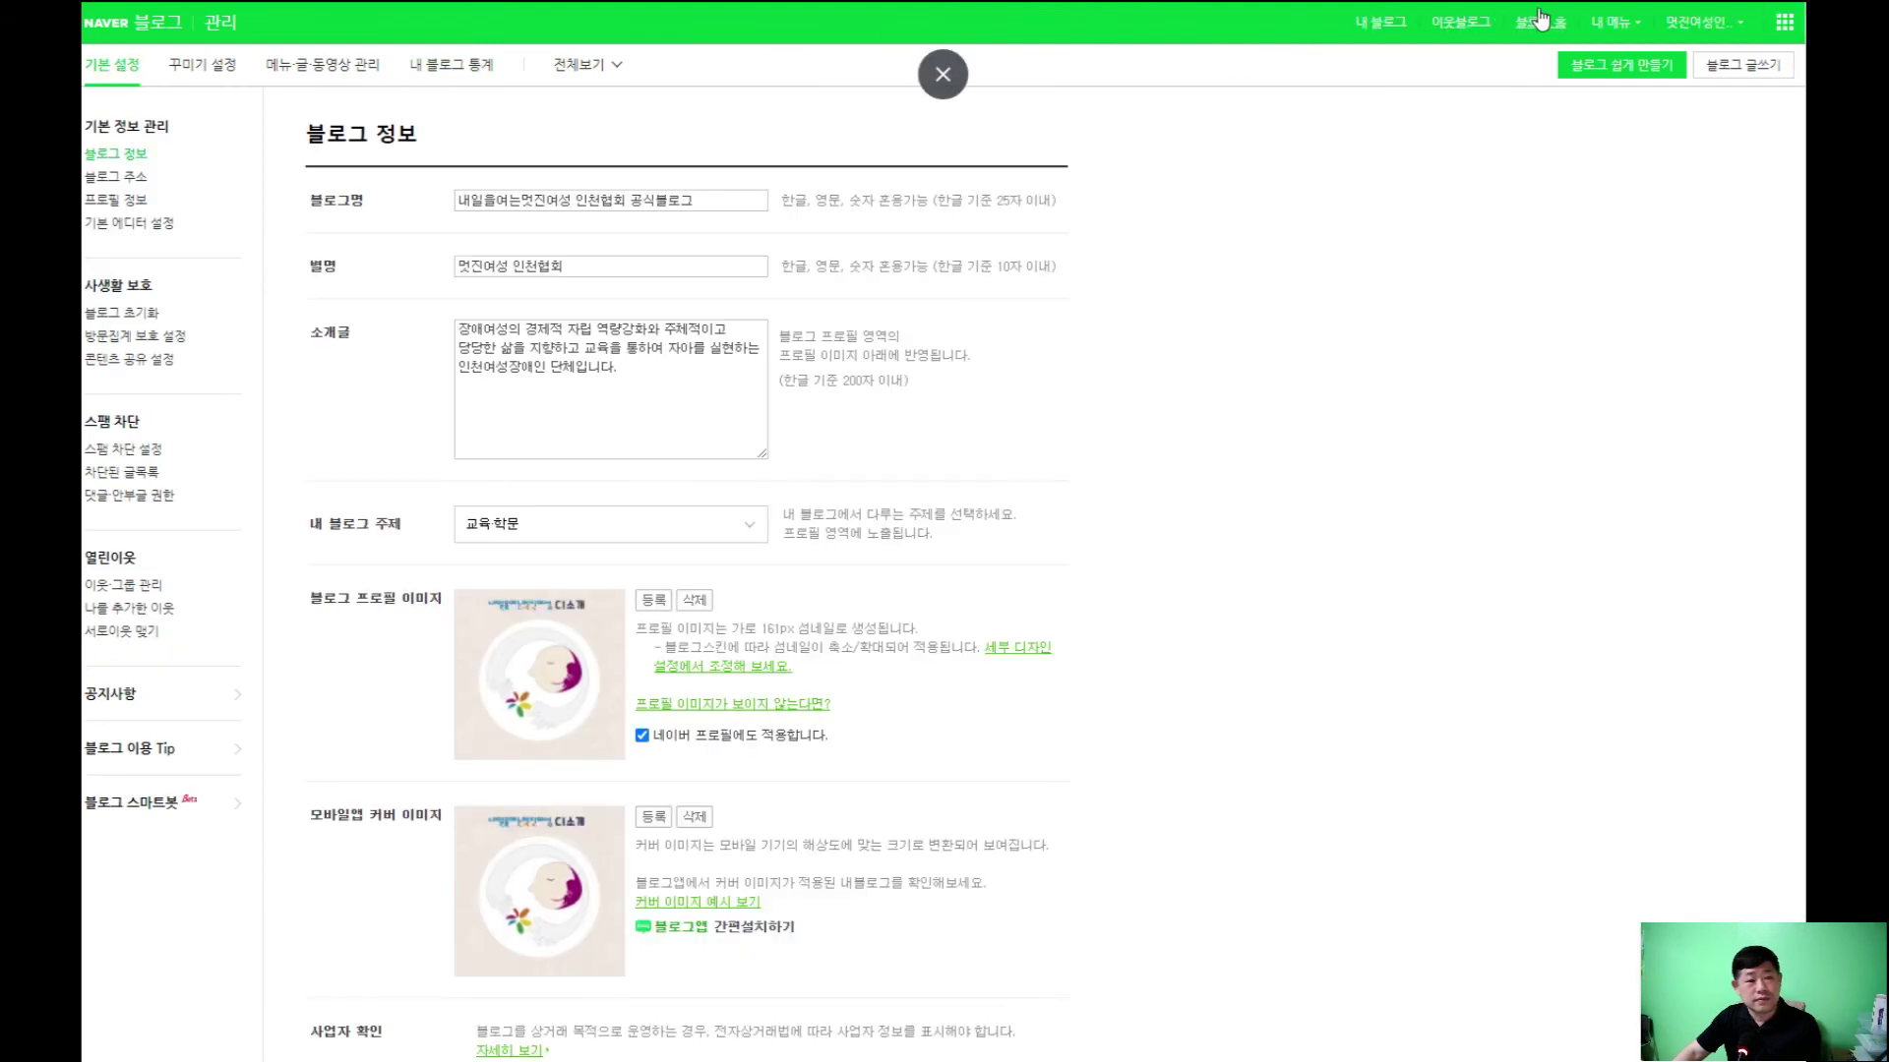
left_click(1640, 22)
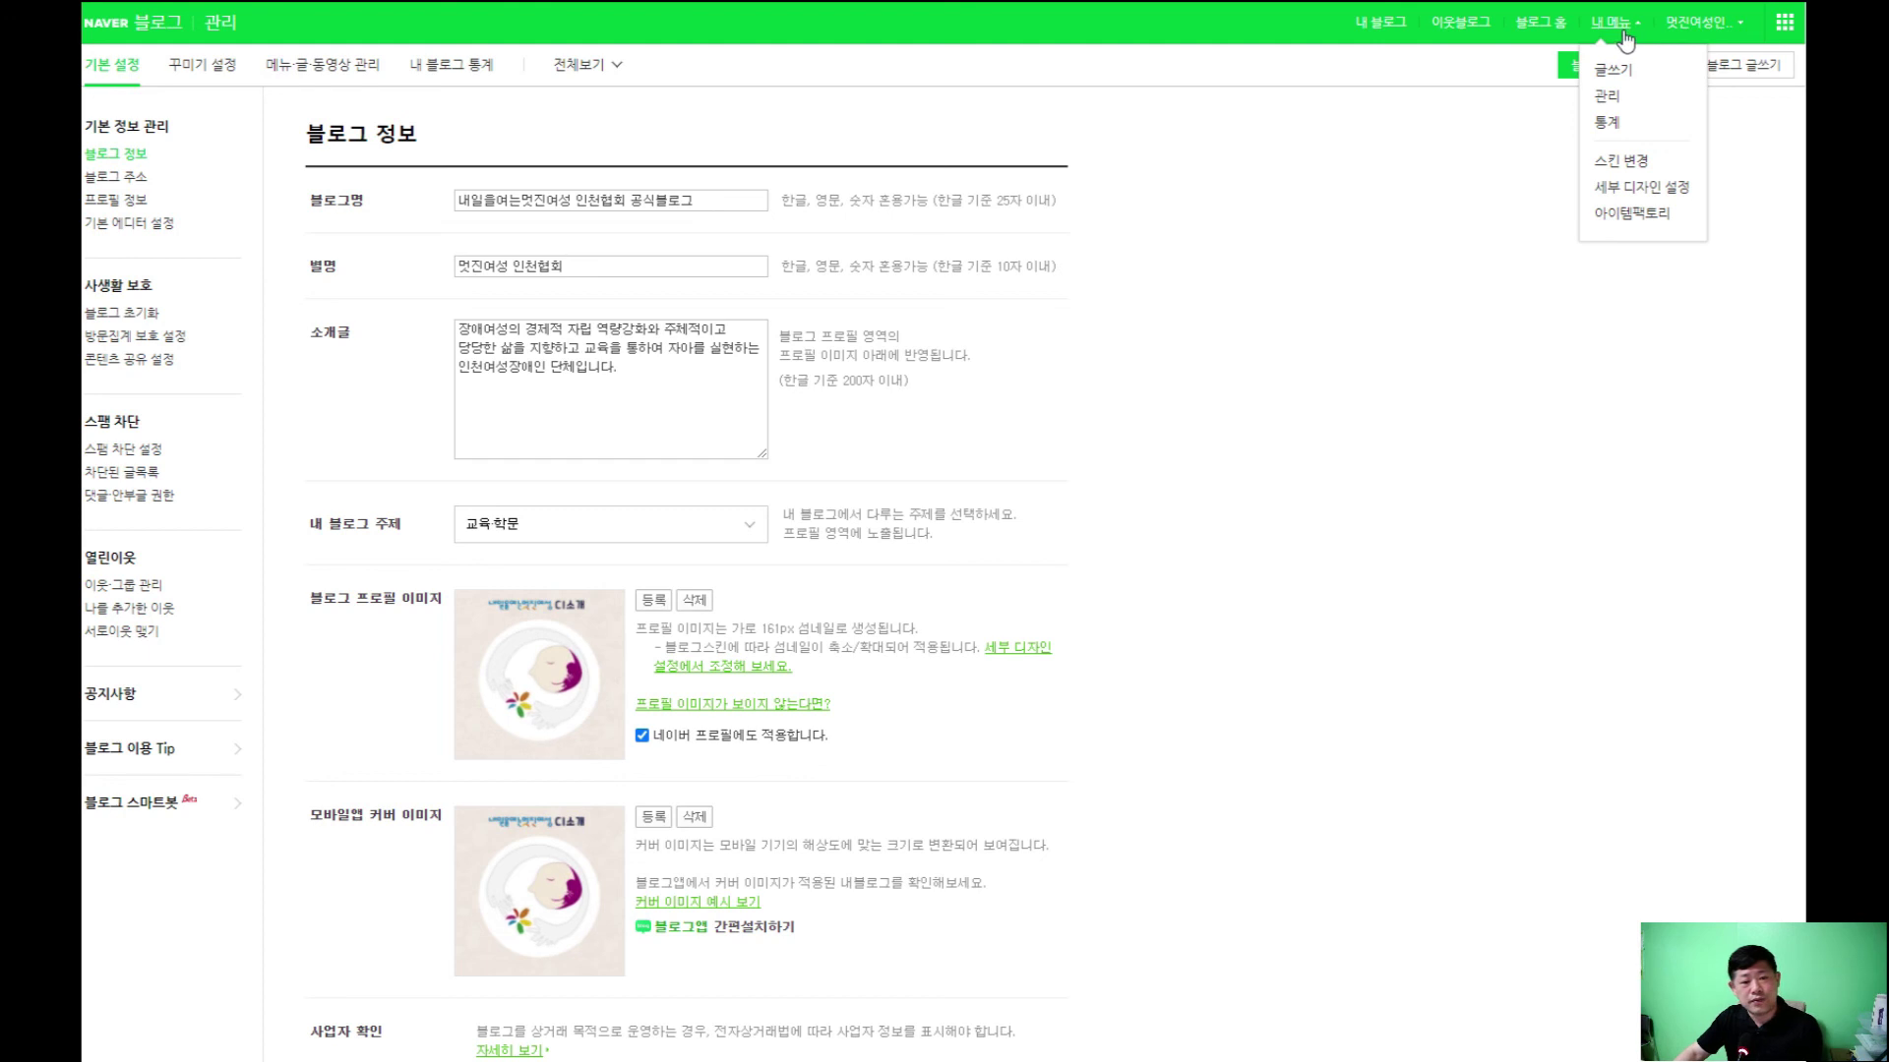
left_click(1609, 100)
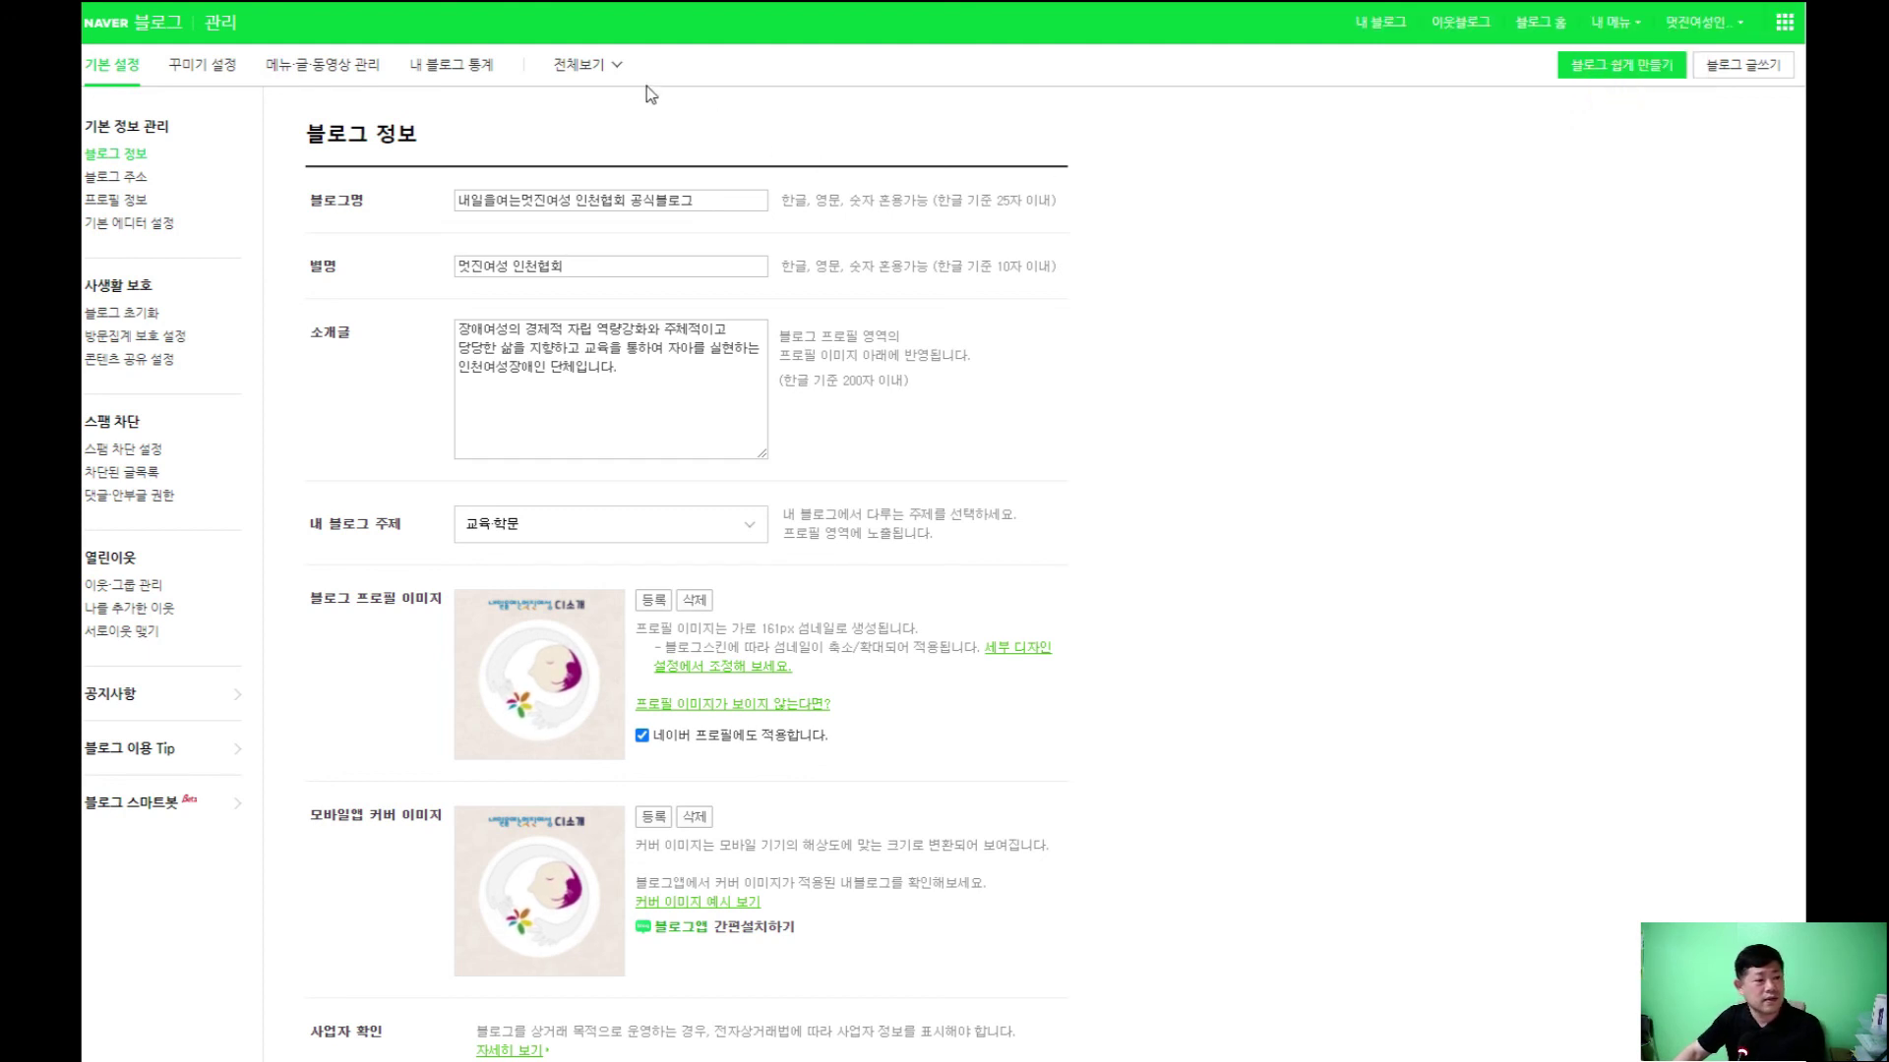
left_click(1386, 21)
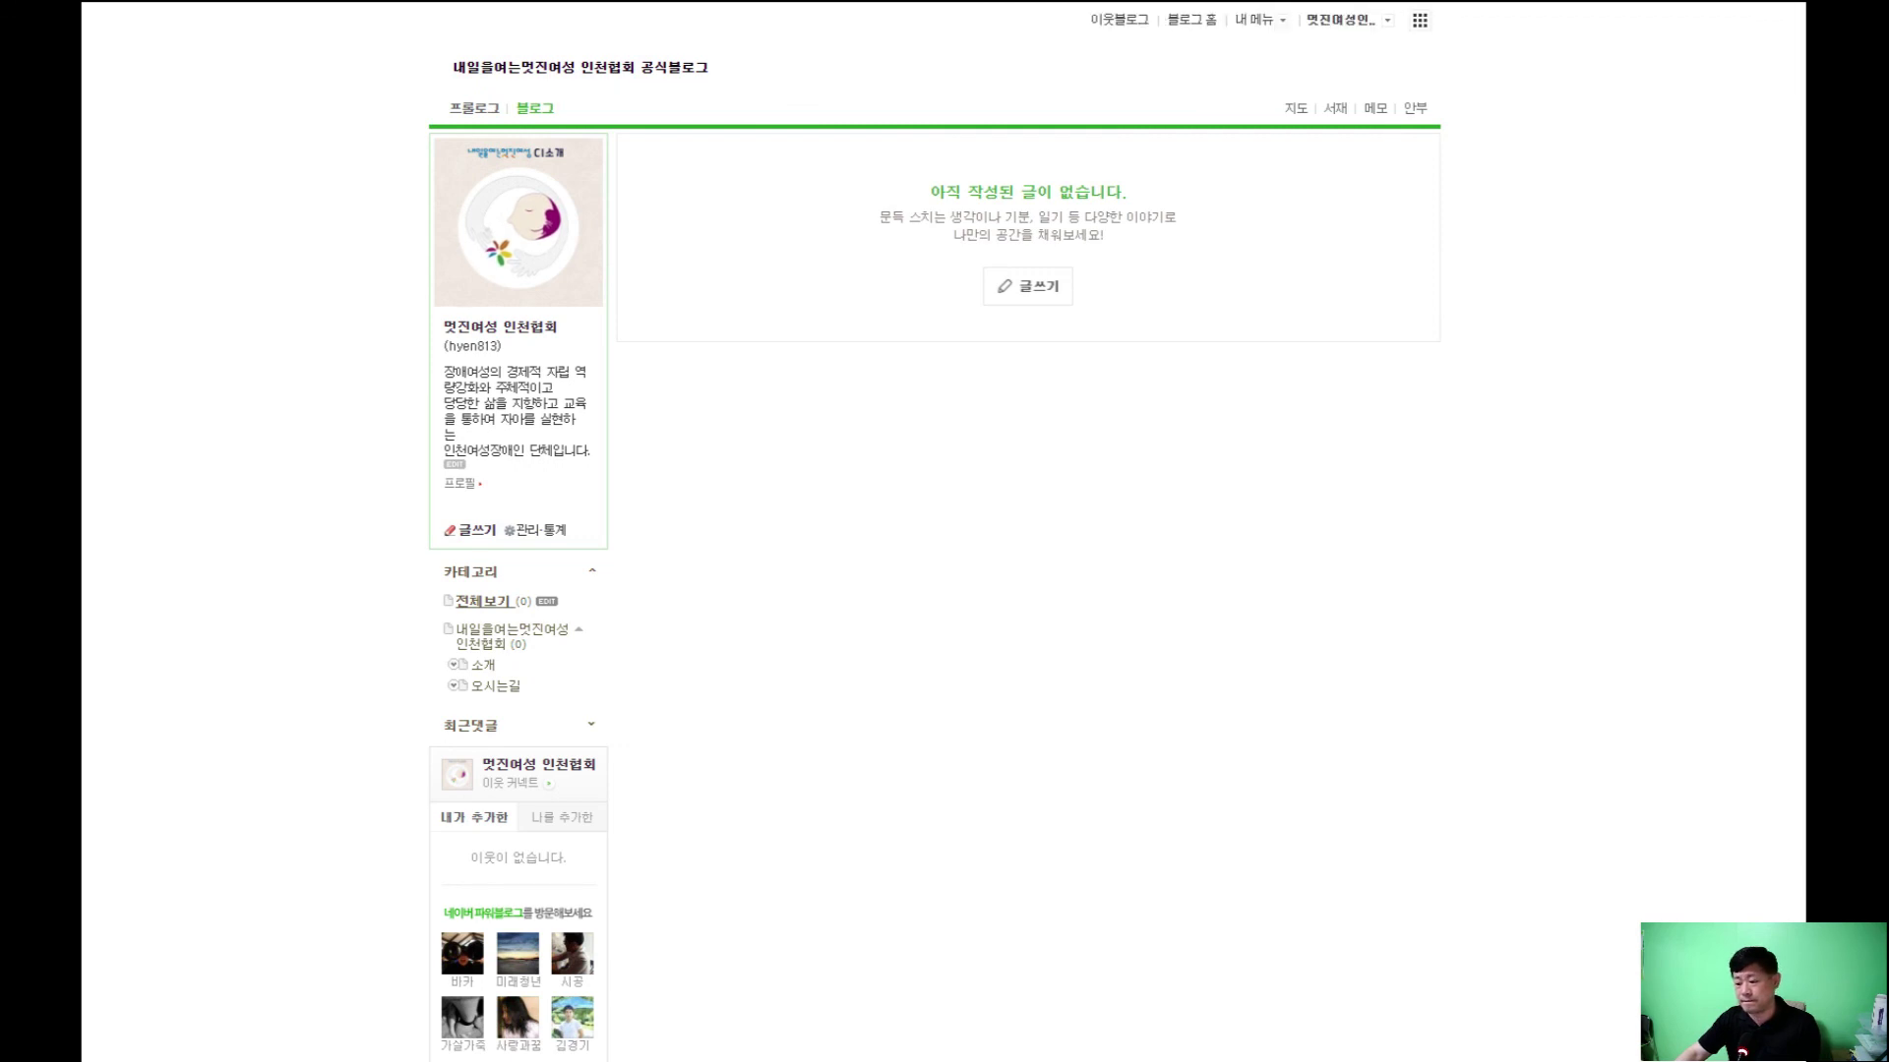